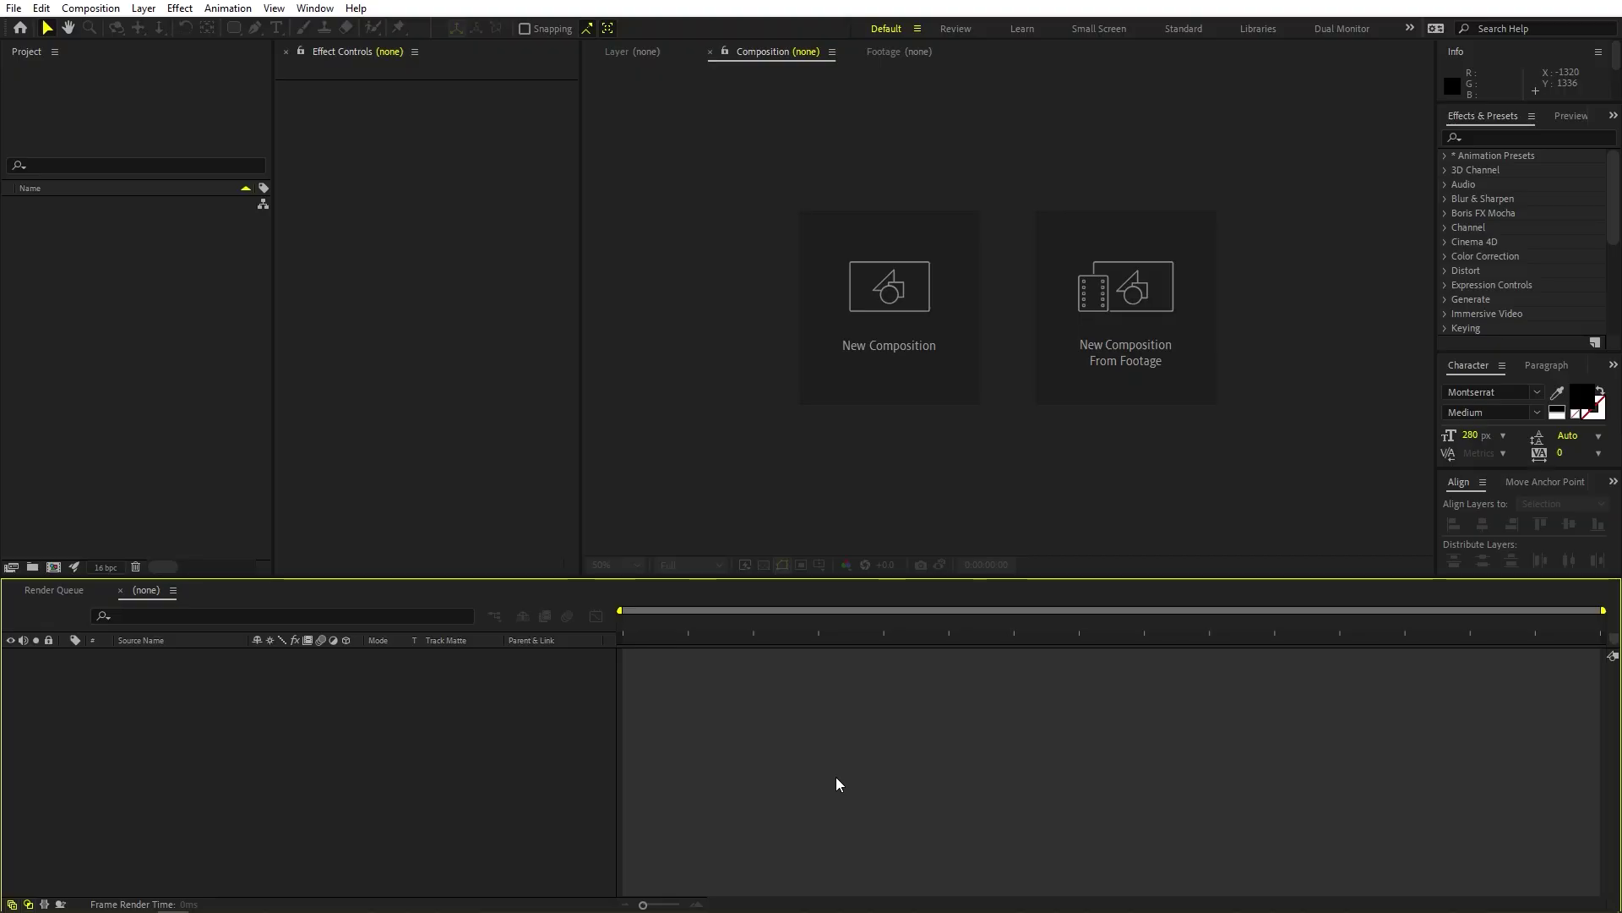
Step: Create a composition named Story, 1080 px wide and 1920 px high
click(90, 9)
click(131, 30)
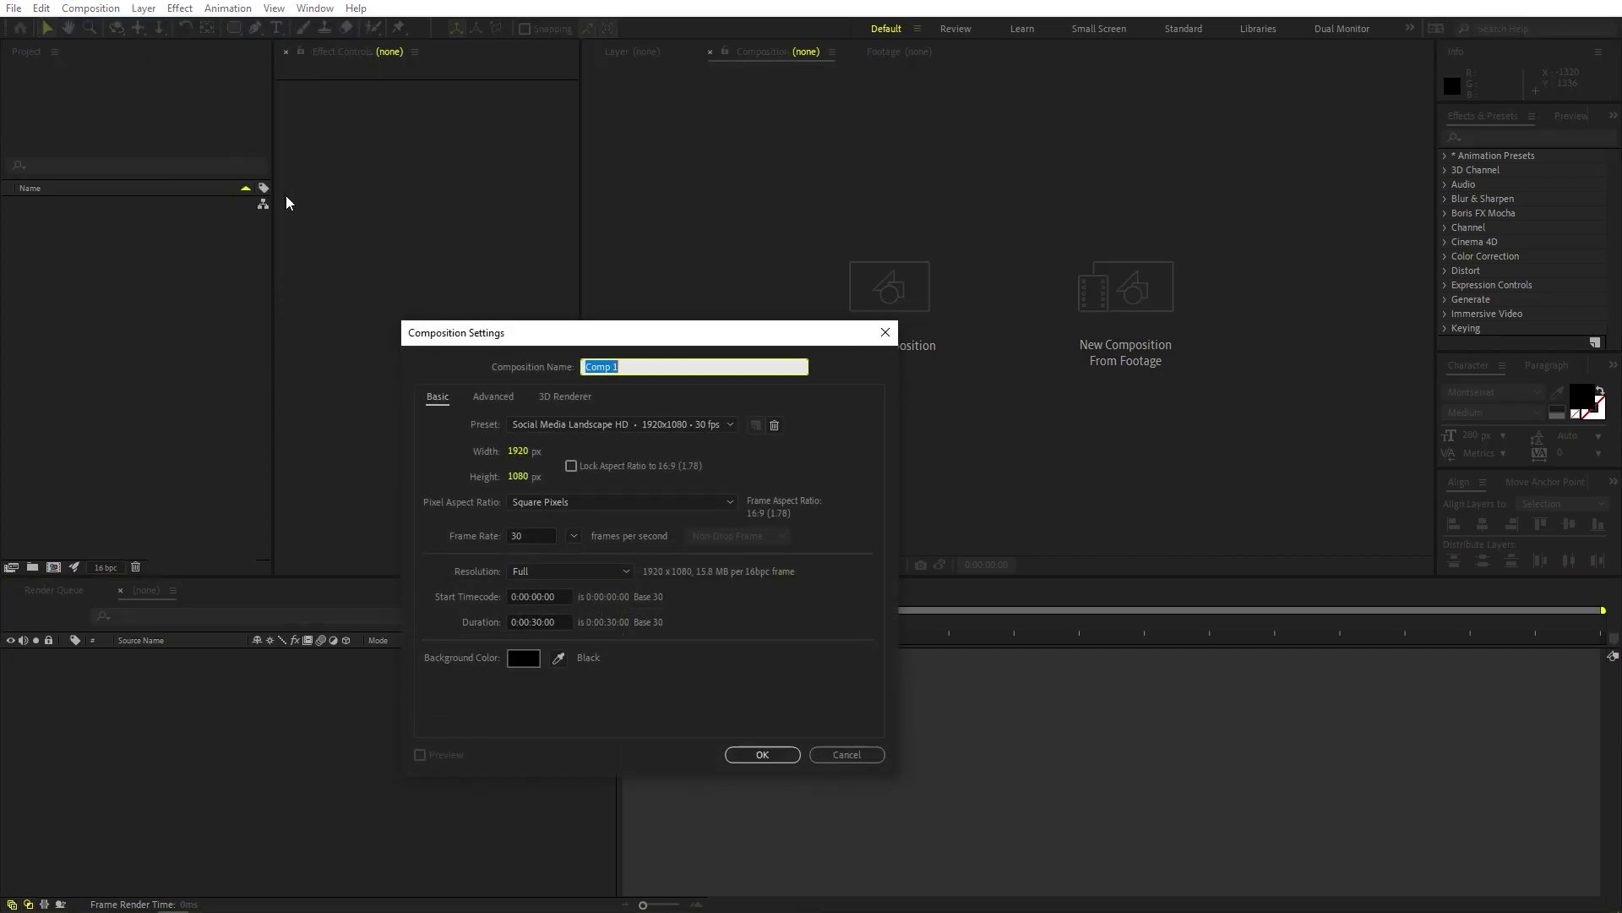
click(515, 450)
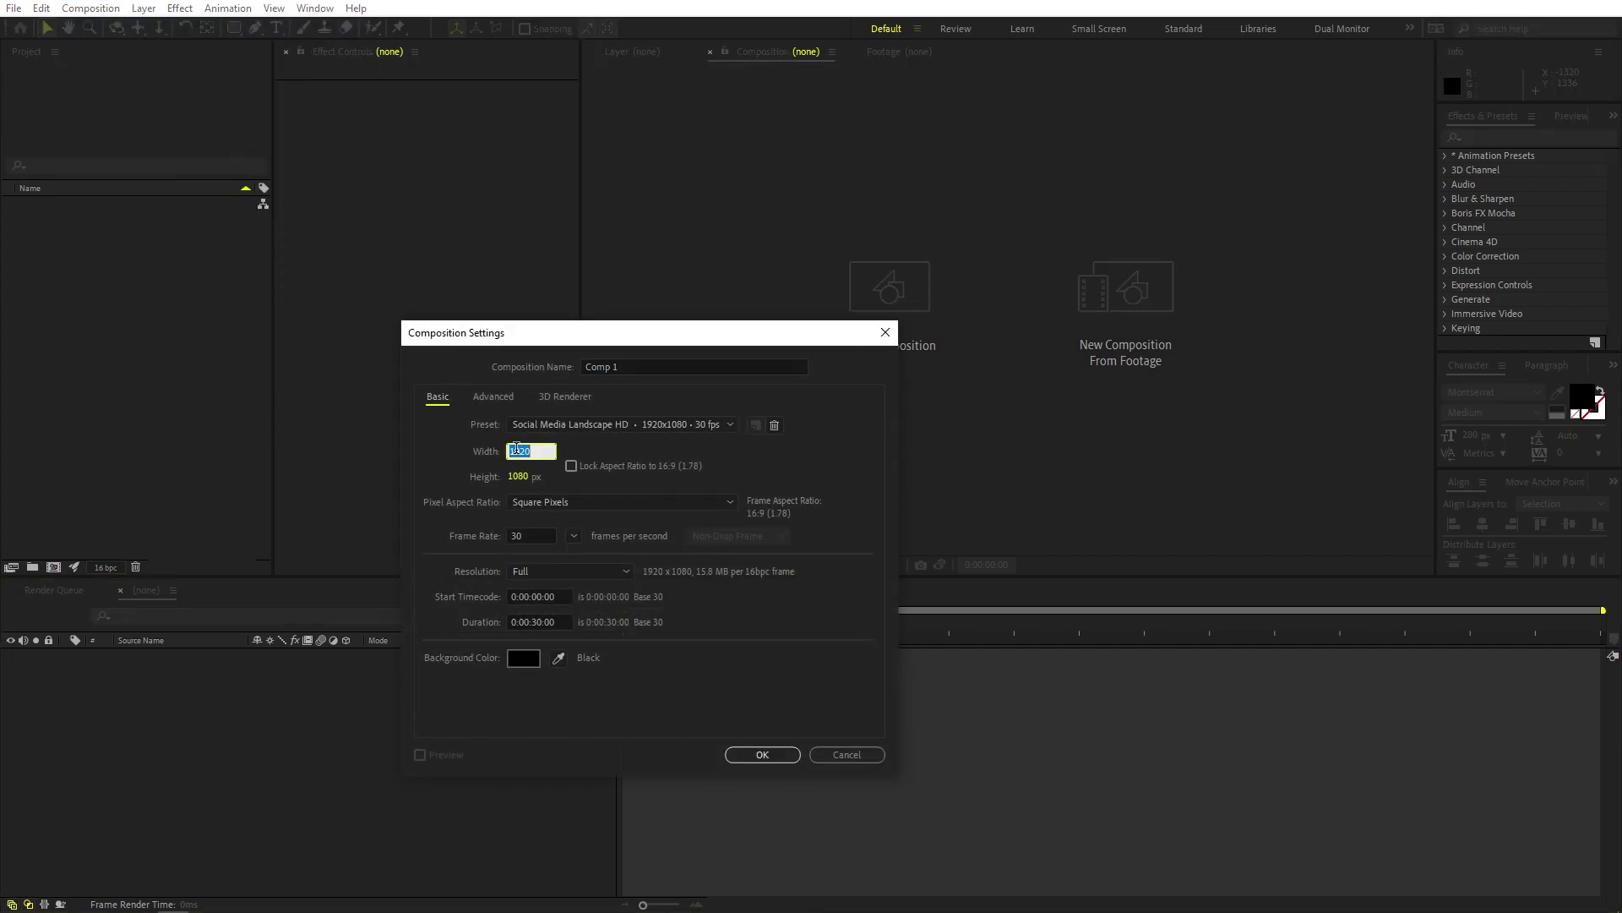
text(1080)
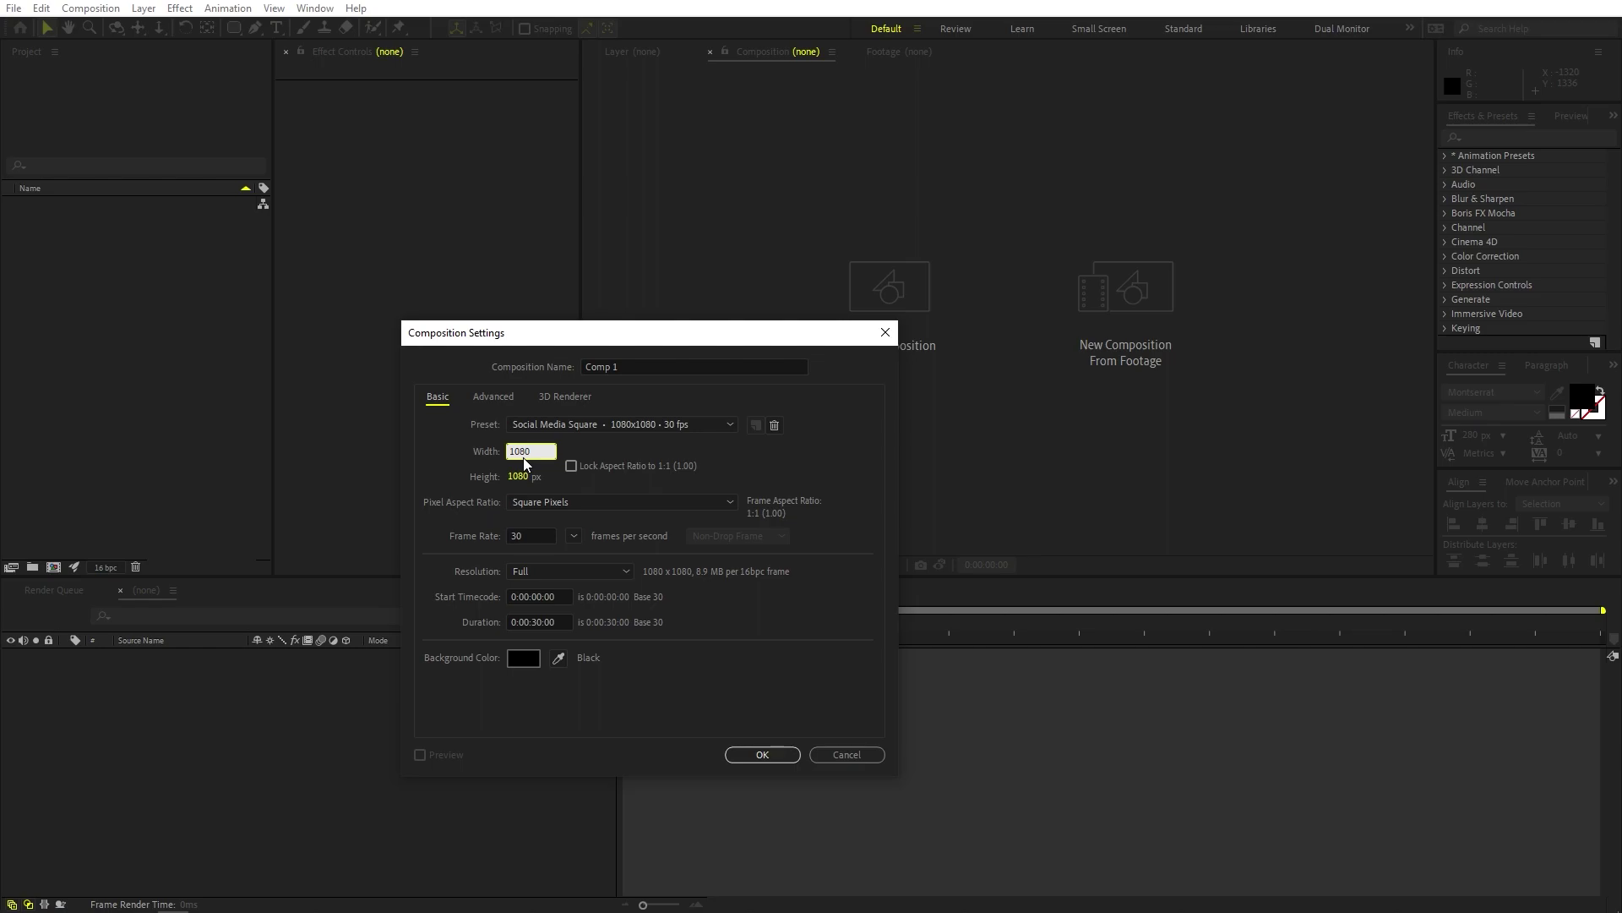
click(526, 470)
text(1920)
click(428, 373)
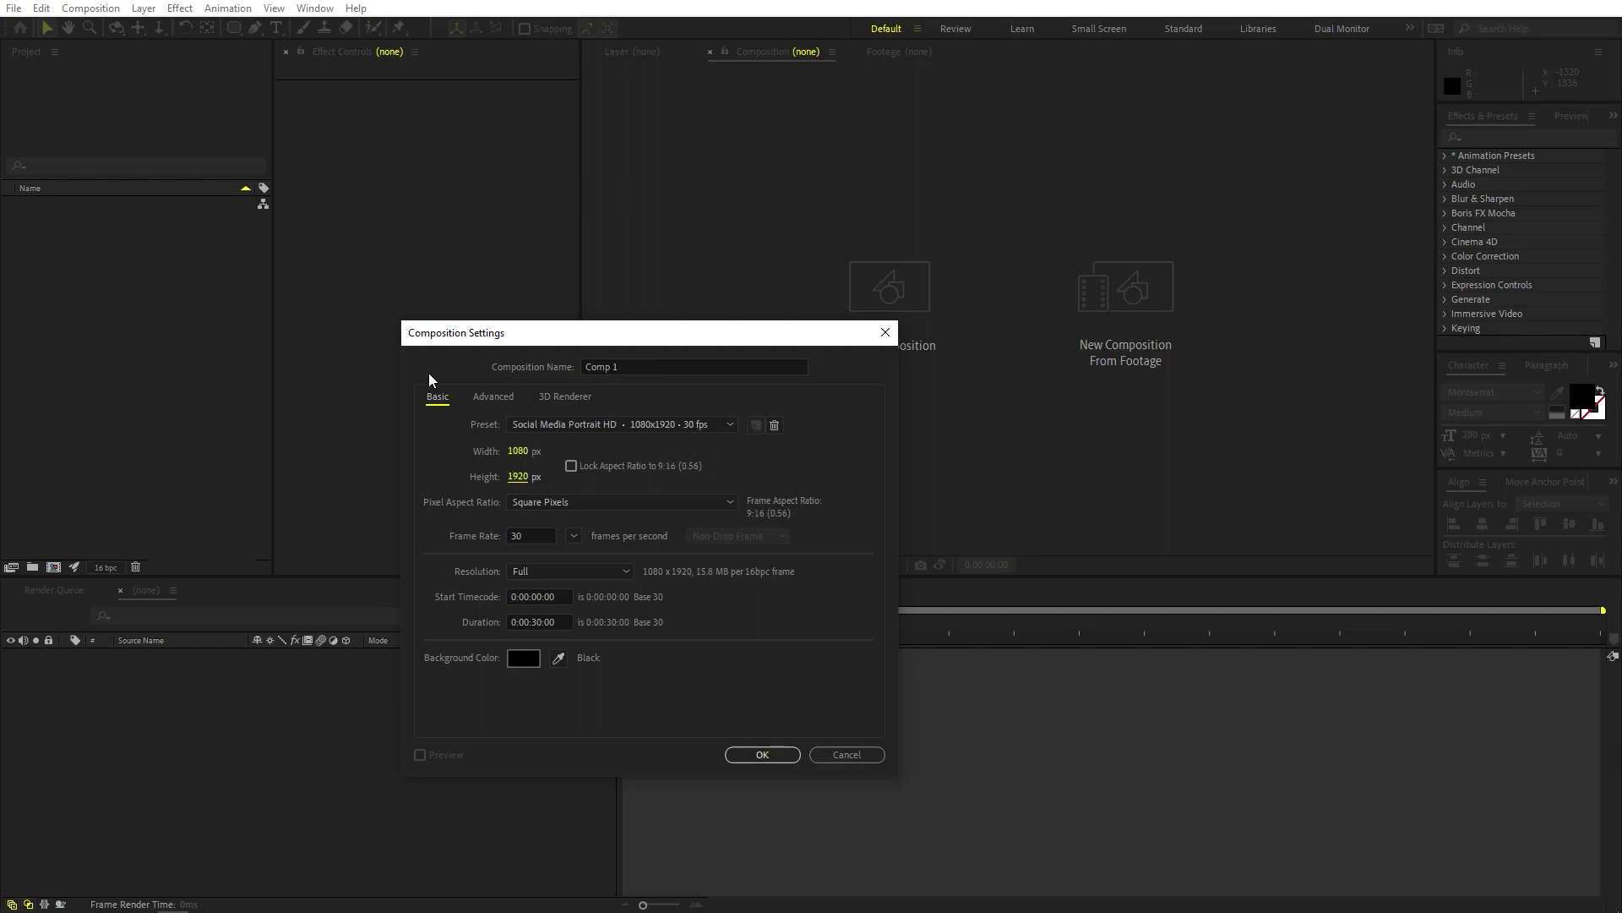
click(638, 362)
text(Story)
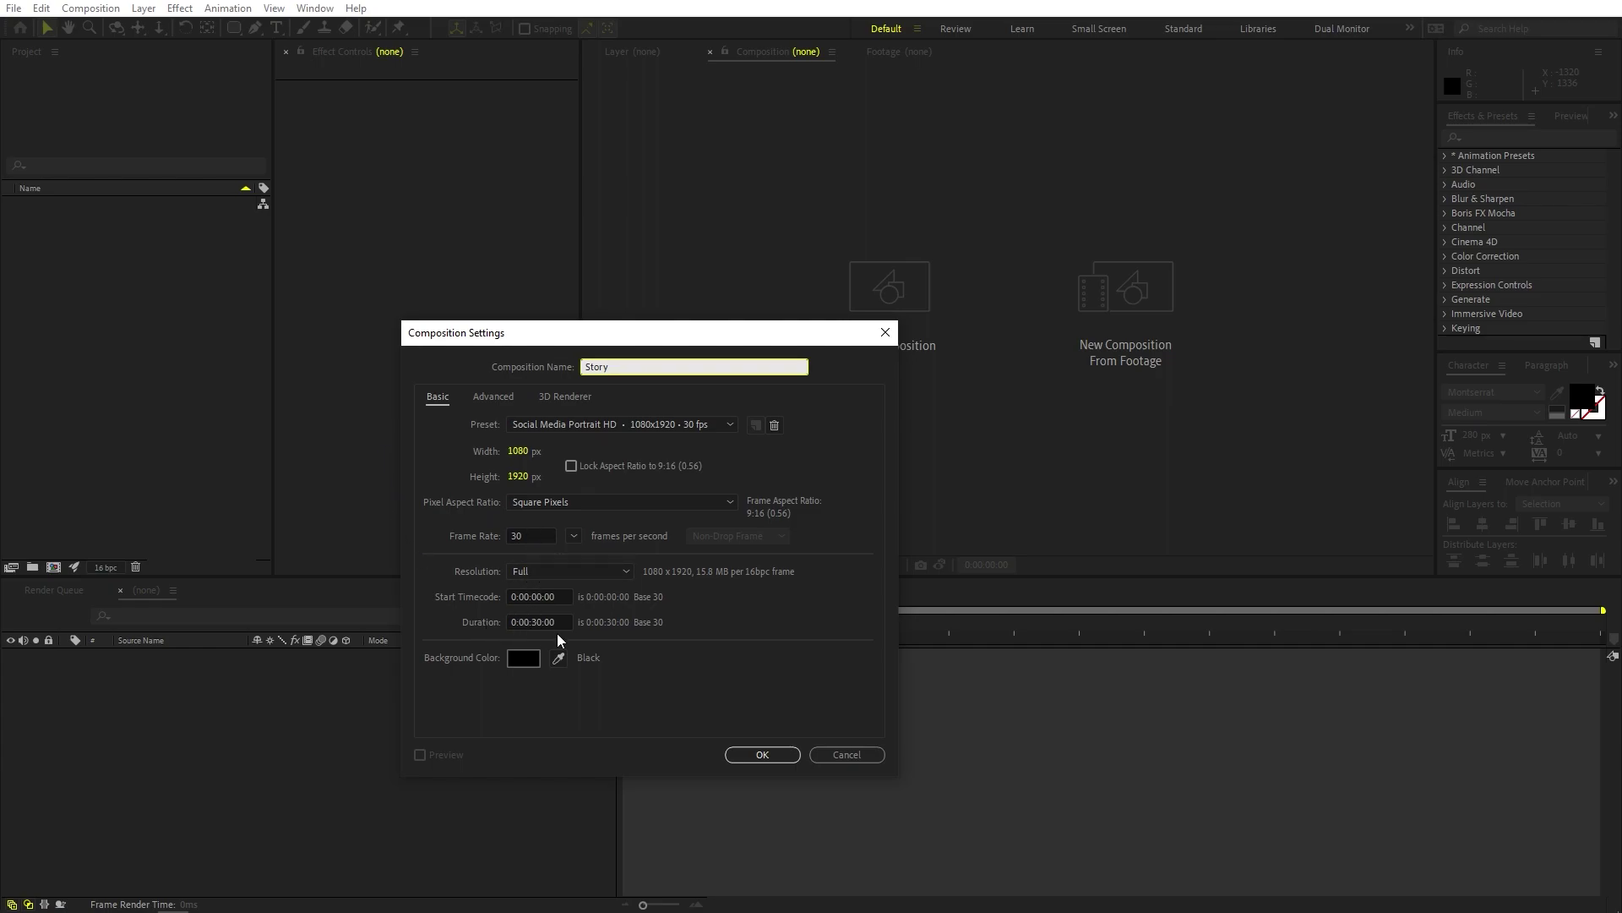
click(762, 754)
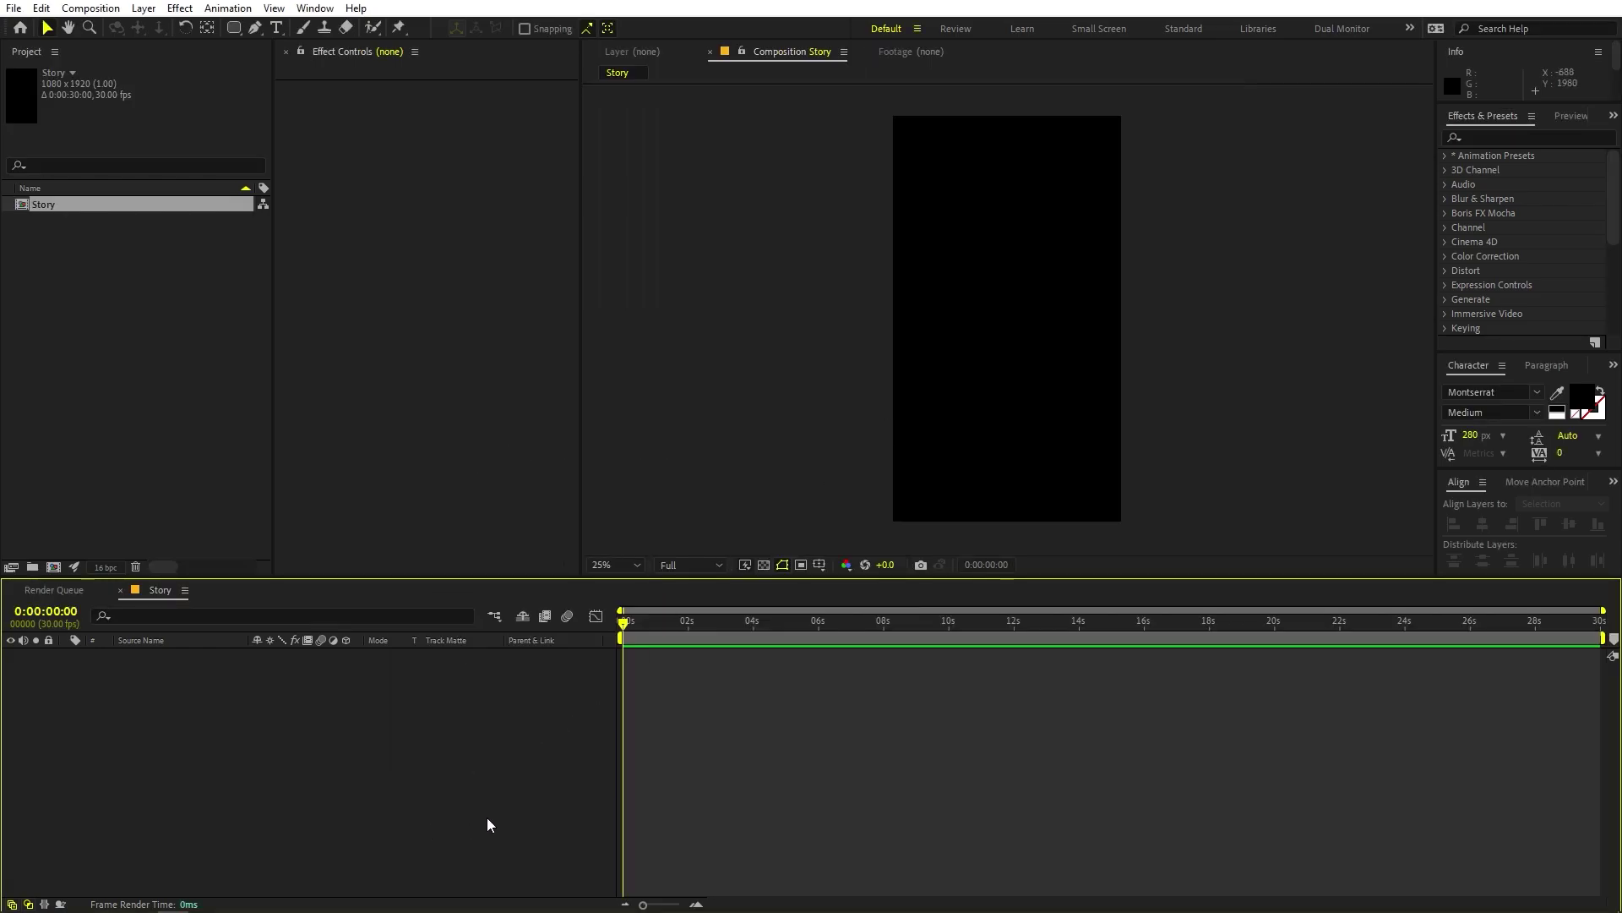
Step: Add a white solid layer covering the whole Story composition as the background, then leave it deselected
right_click(326, 792)
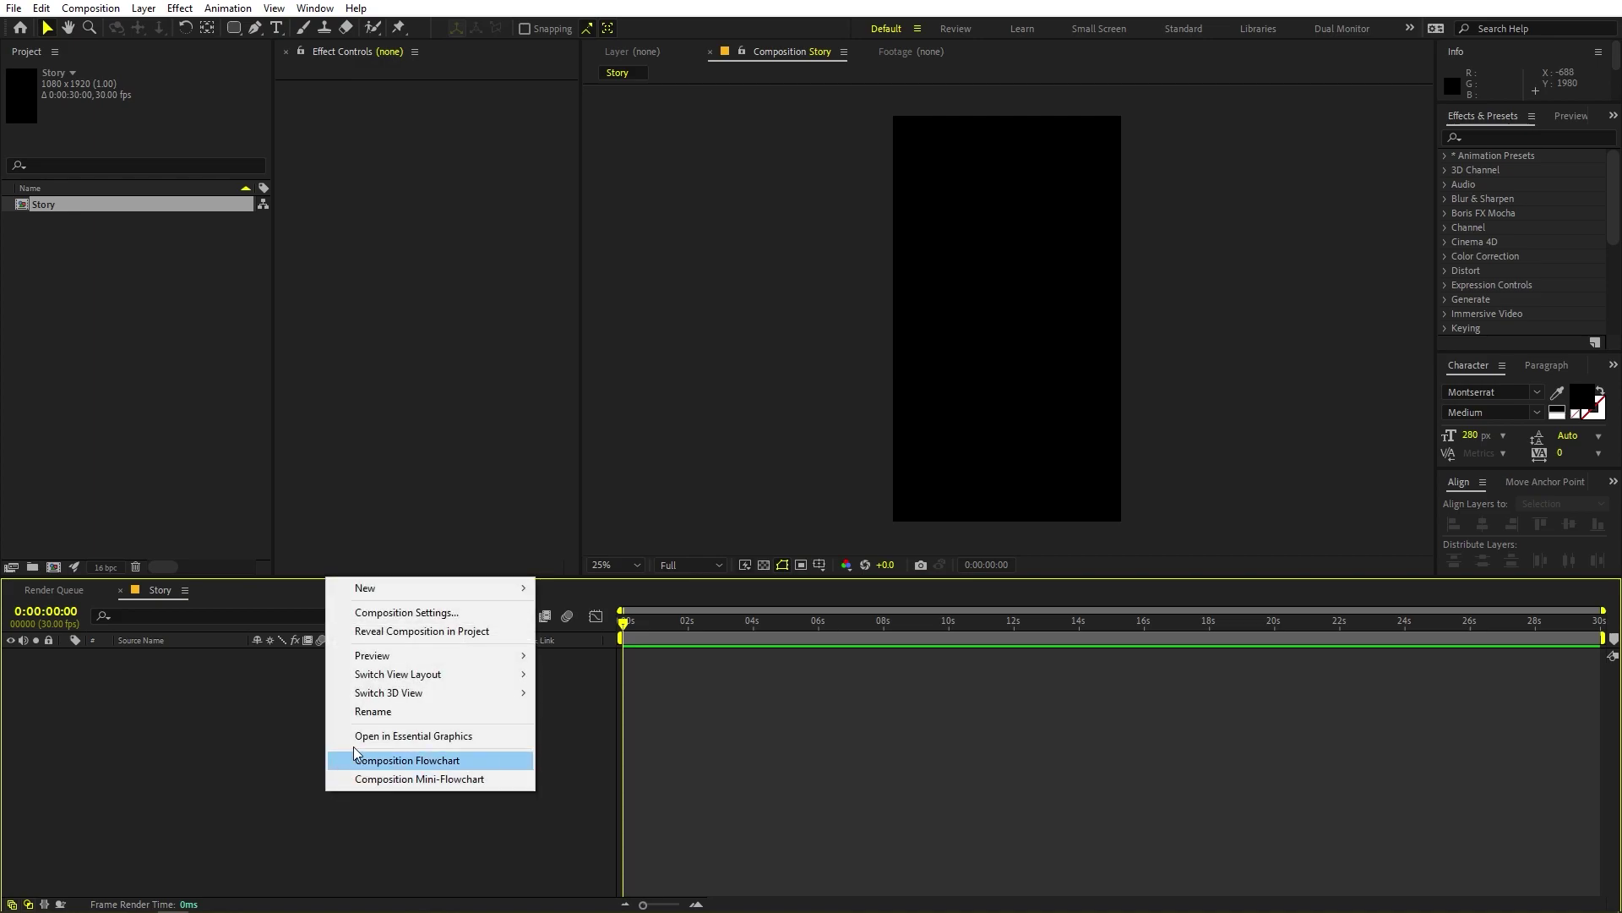
mouse_move(460, 590)
click(583, 631)
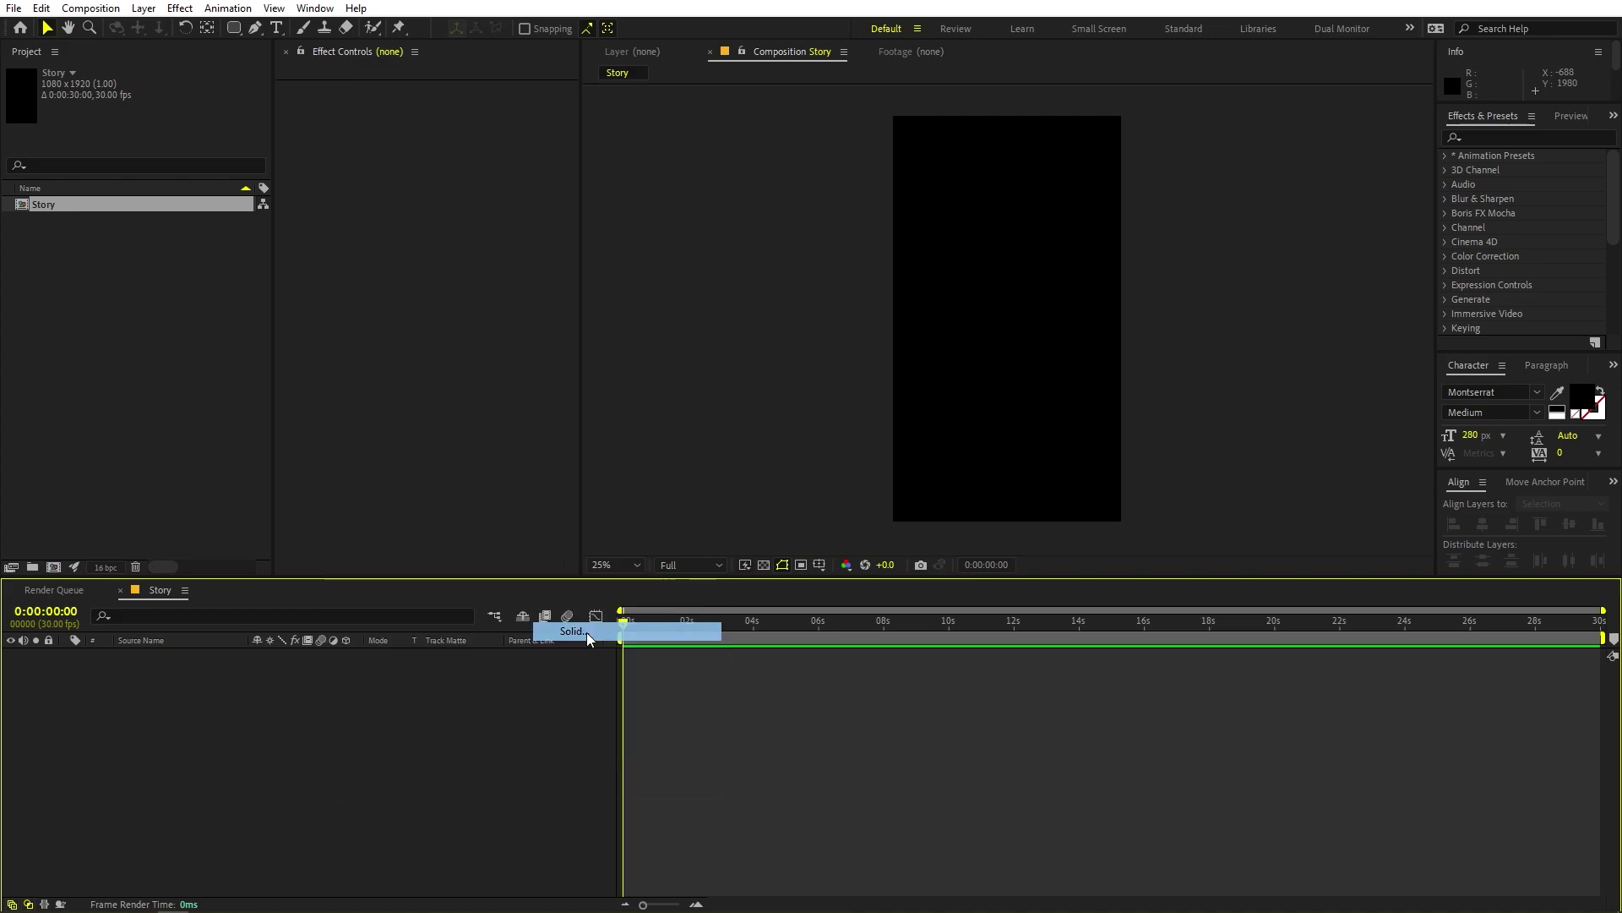
click(193, 297)
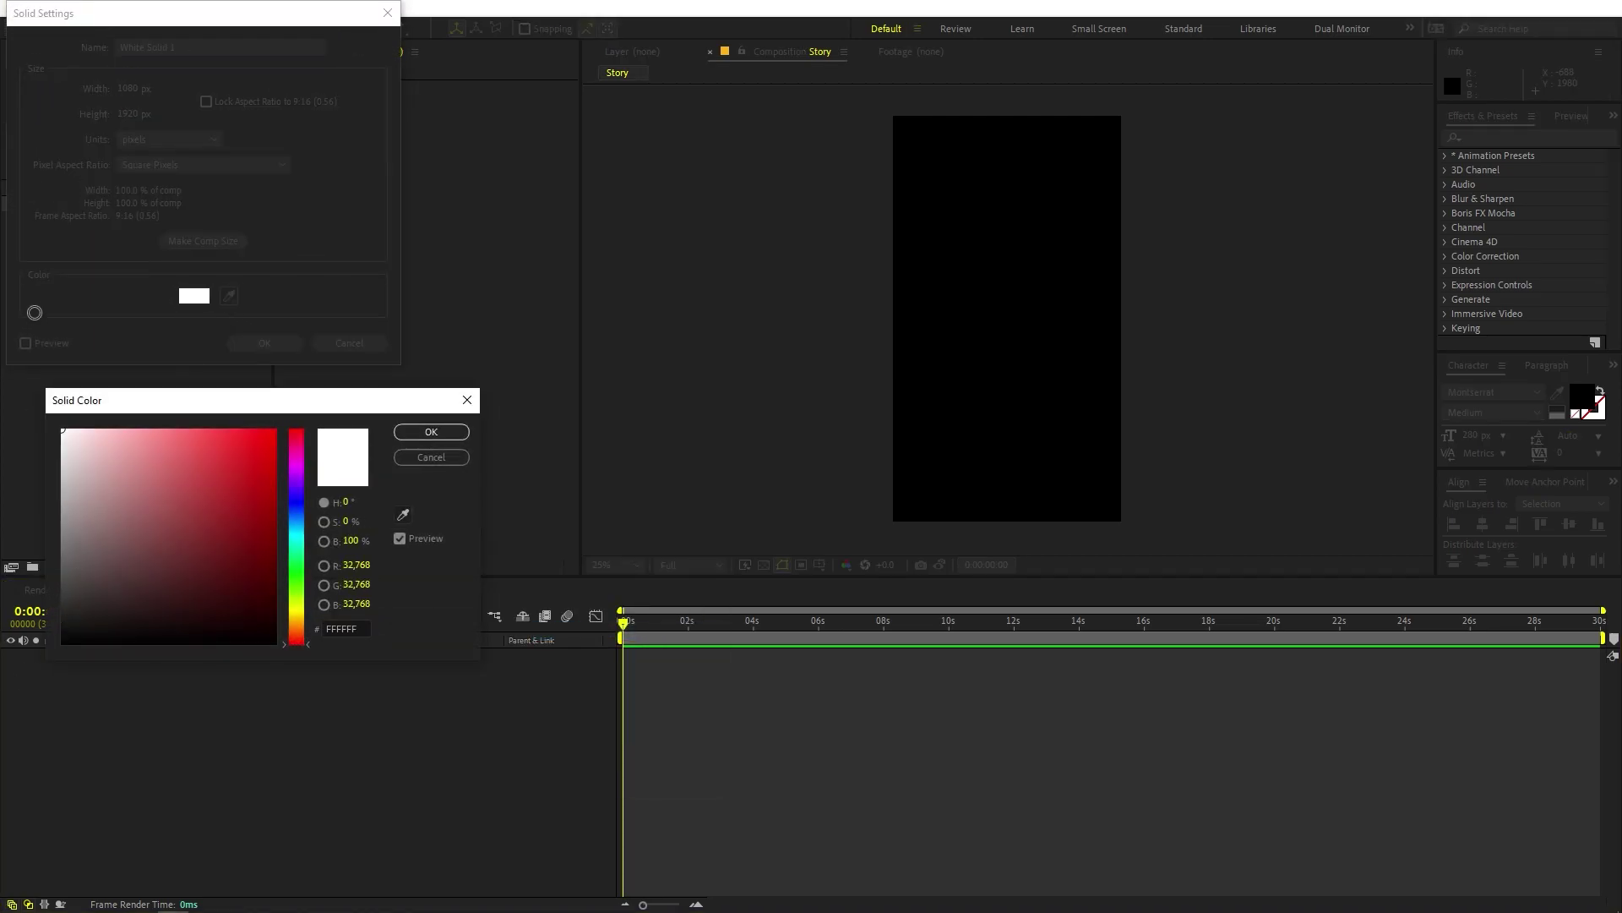
click(403, 427)
click(276, 347)
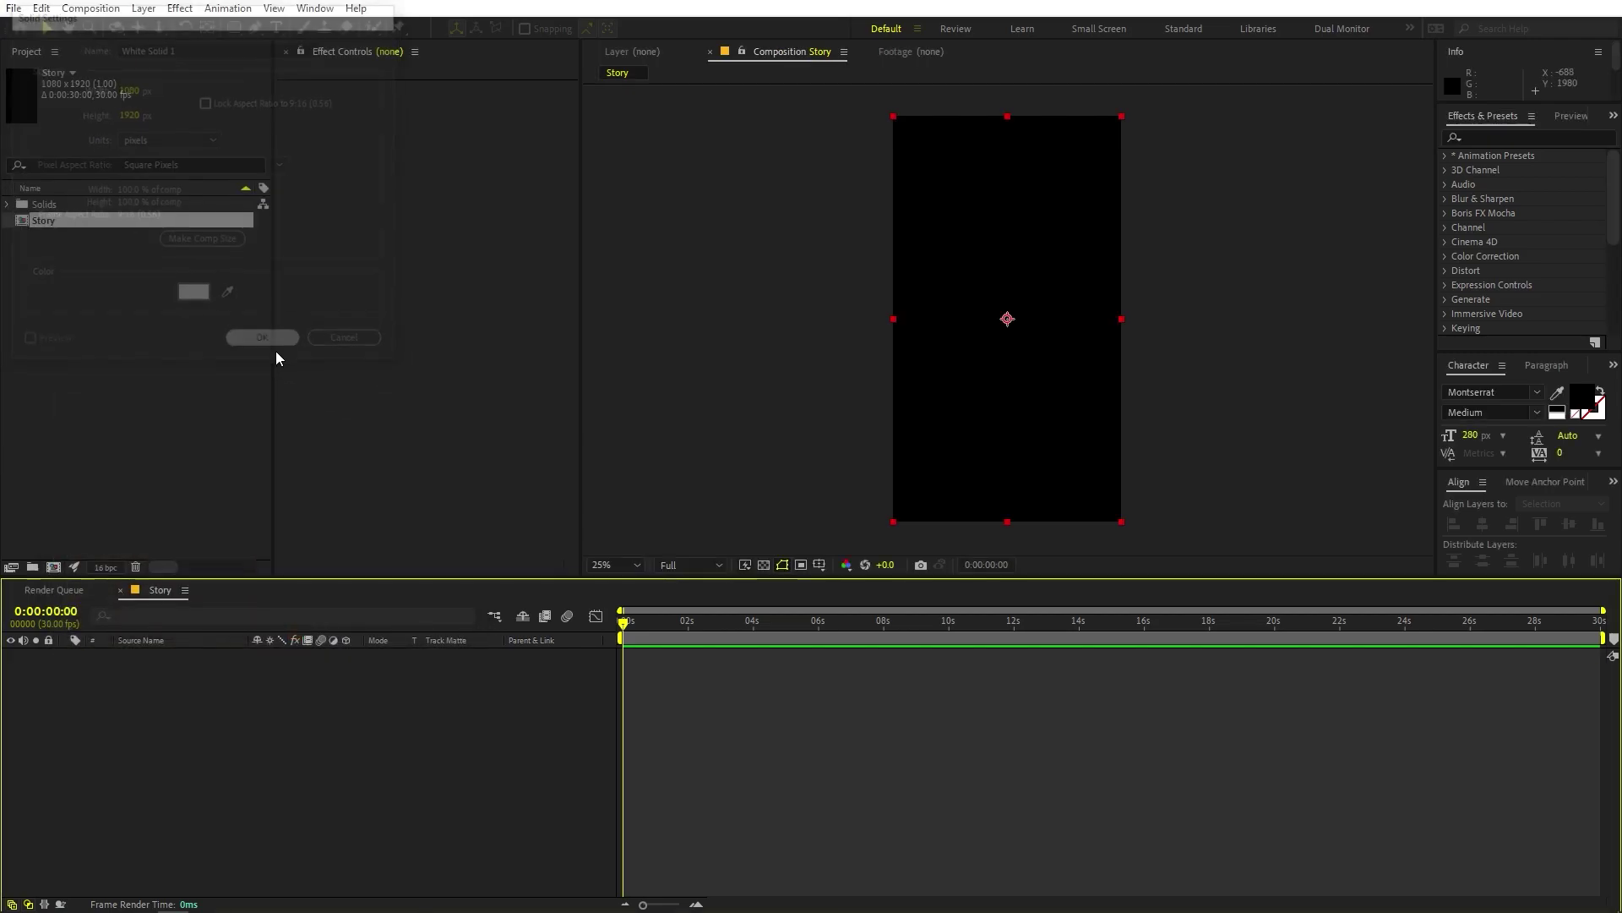
click(764, 780)
click(190, 382)
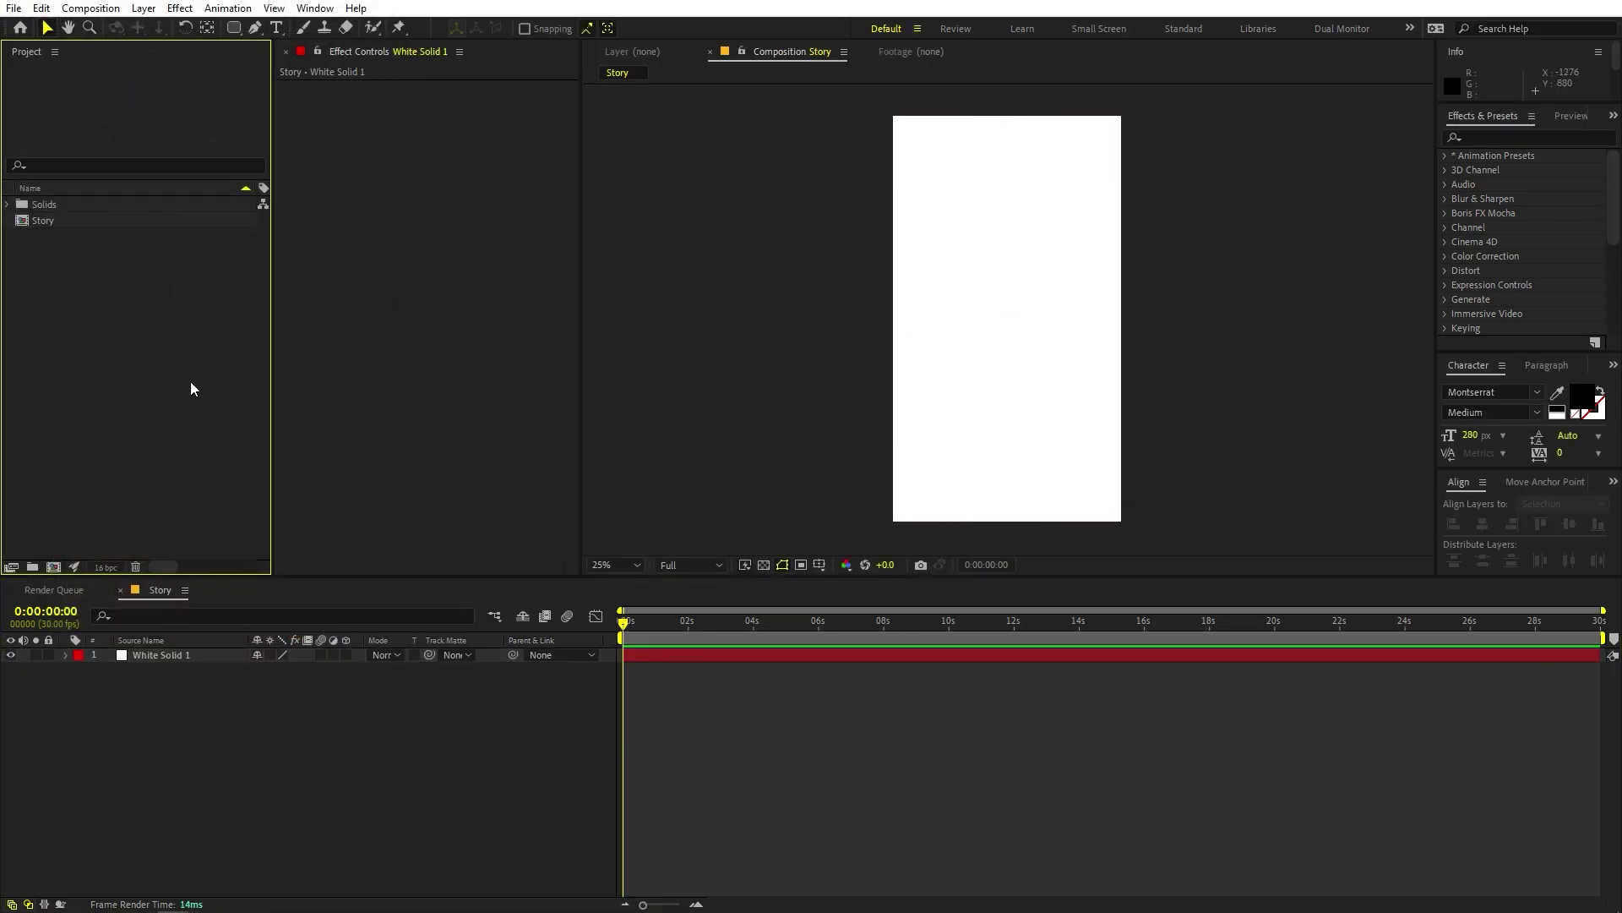
click(457, 714)
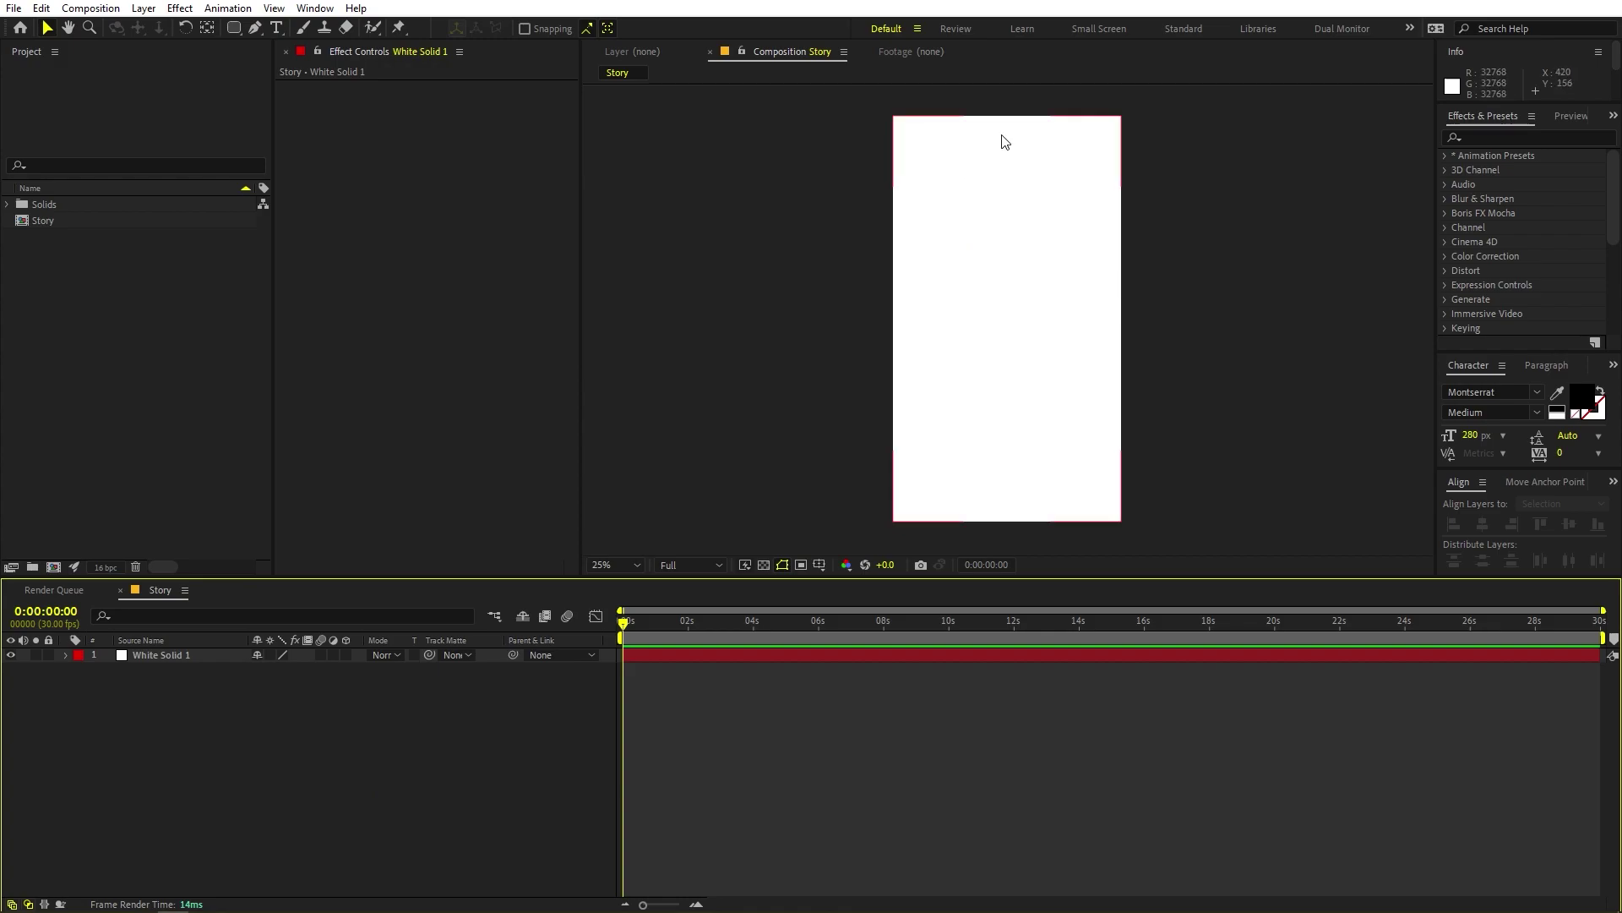
Step: Set up the Pen tool for shapes with a 0 px stroke and a saturated blue fill
click(256, 29)
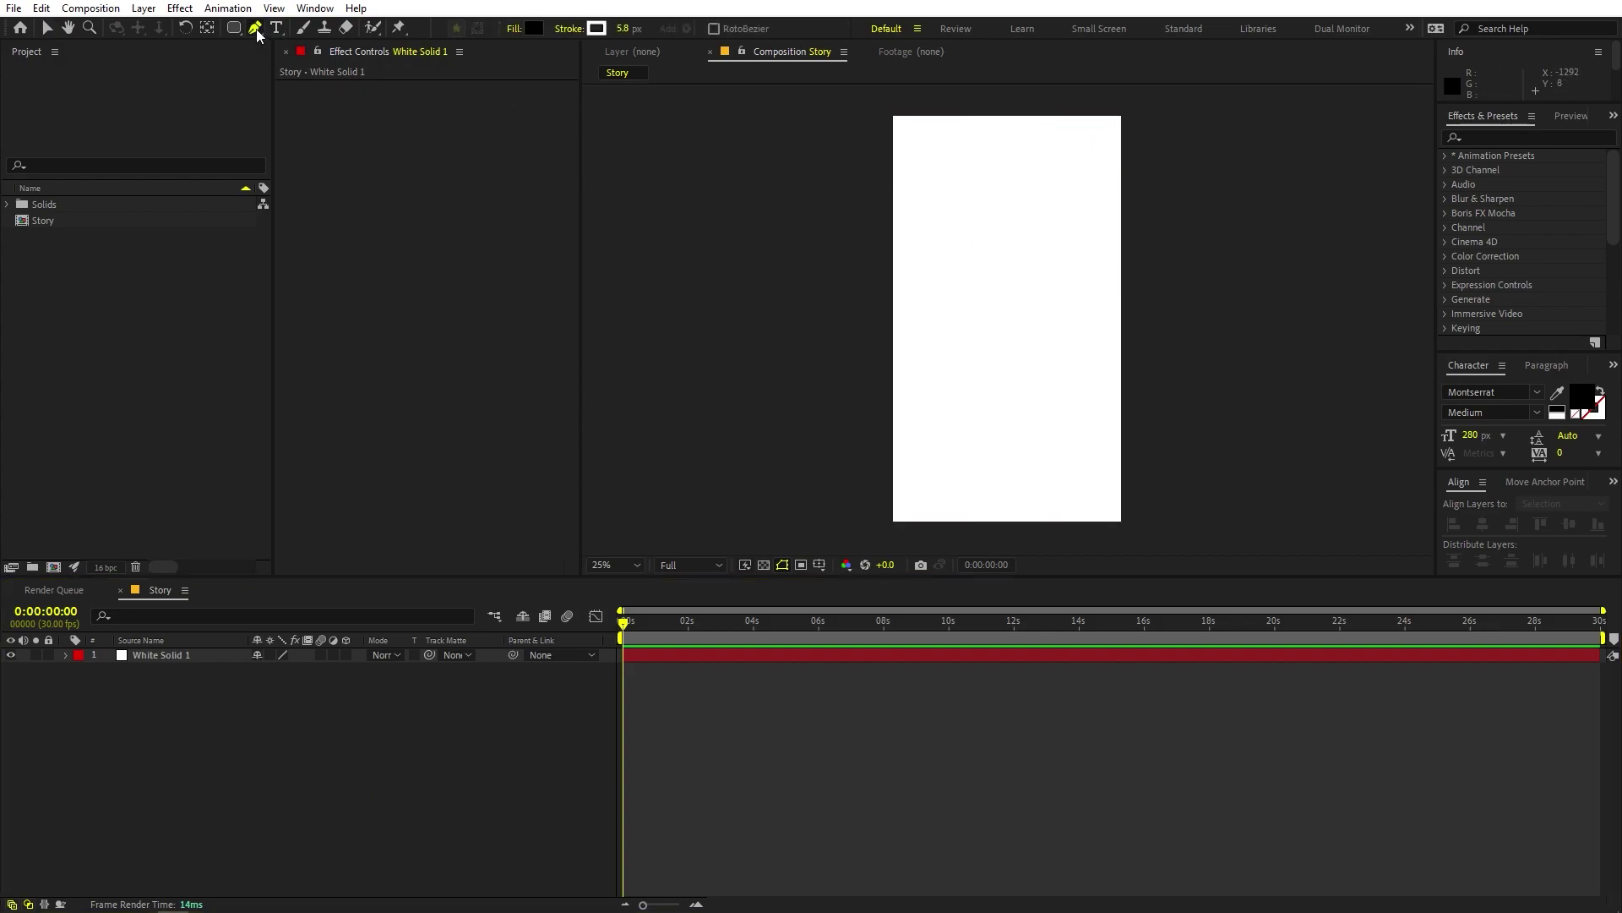
click(624, 29)
click(535, 29)
click(303, 504)
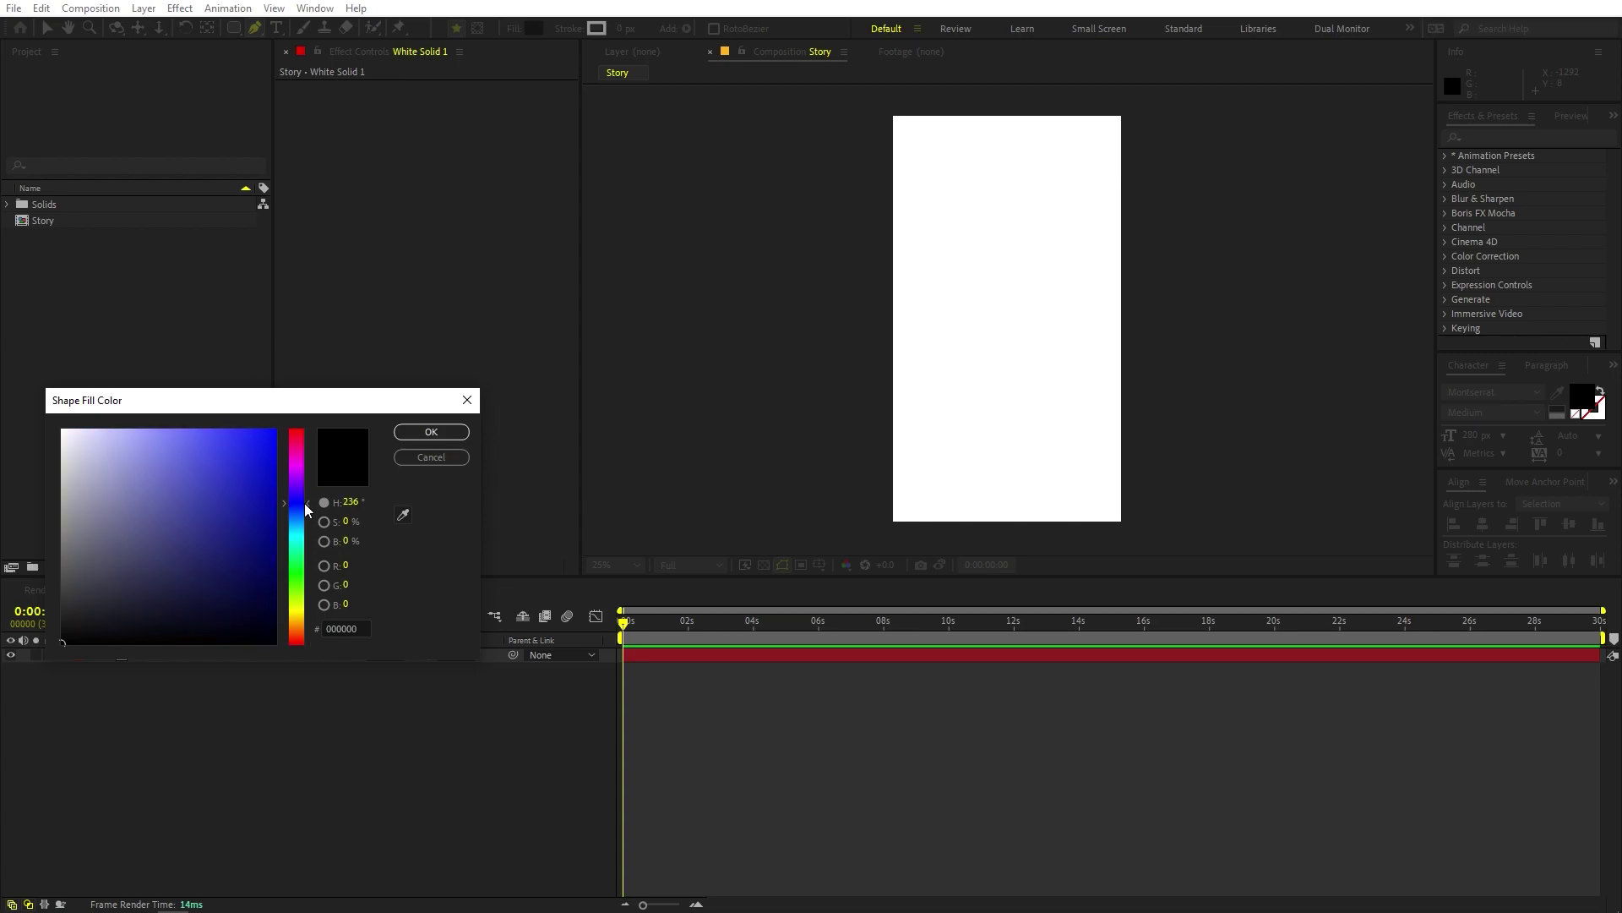
mouse_move(253, 478)
mouse_down()
mouse_move(296, 463)
mouse_move(243, 453)
mouse_move(299, 448)
mouse_up()
click(308, 504)
click(454, 434)
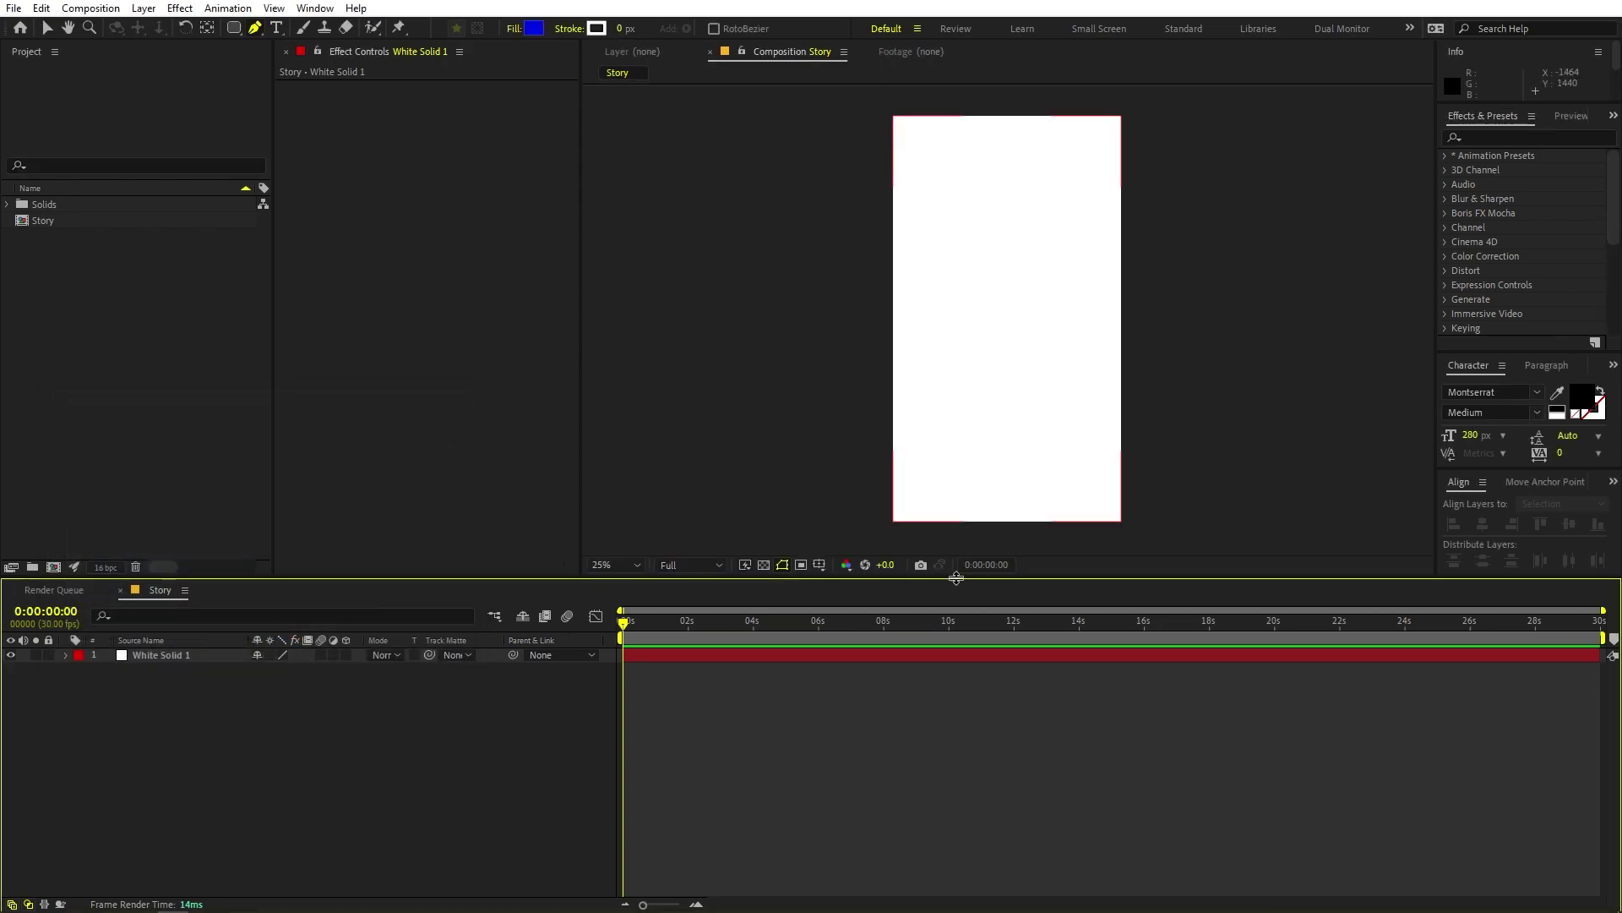
Step: Draw a closed blue shape with a jagged, mountain-like upper edge across the frame's lower part, extending past its sides and bottom
key(h)
drag(946, 398, 934, 366)
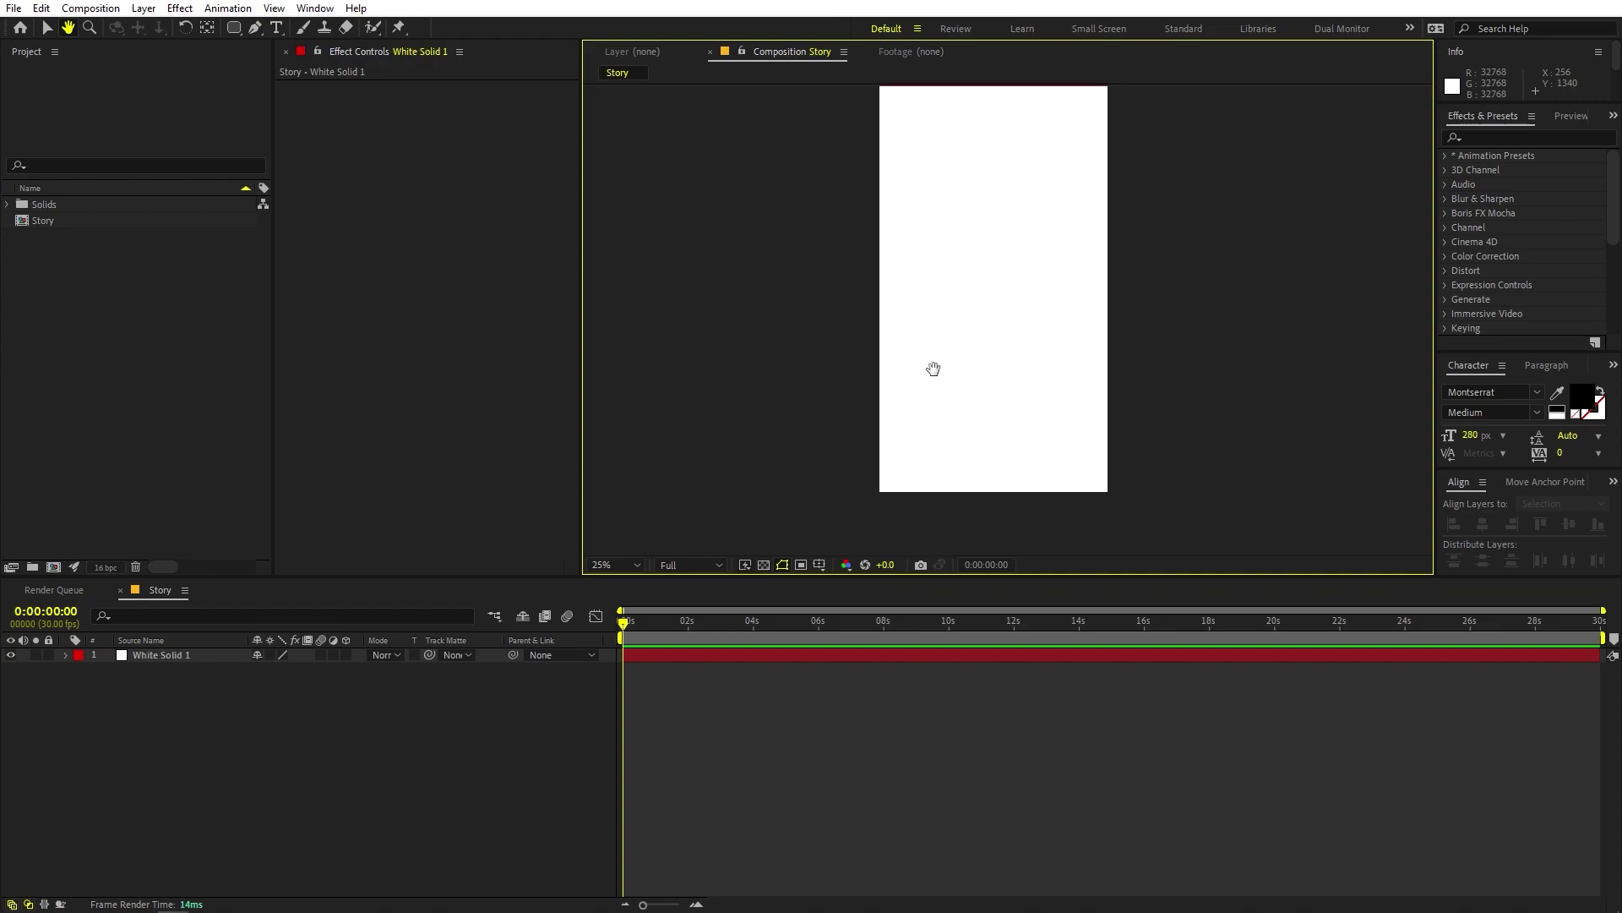
key(g)
click(863, 437)
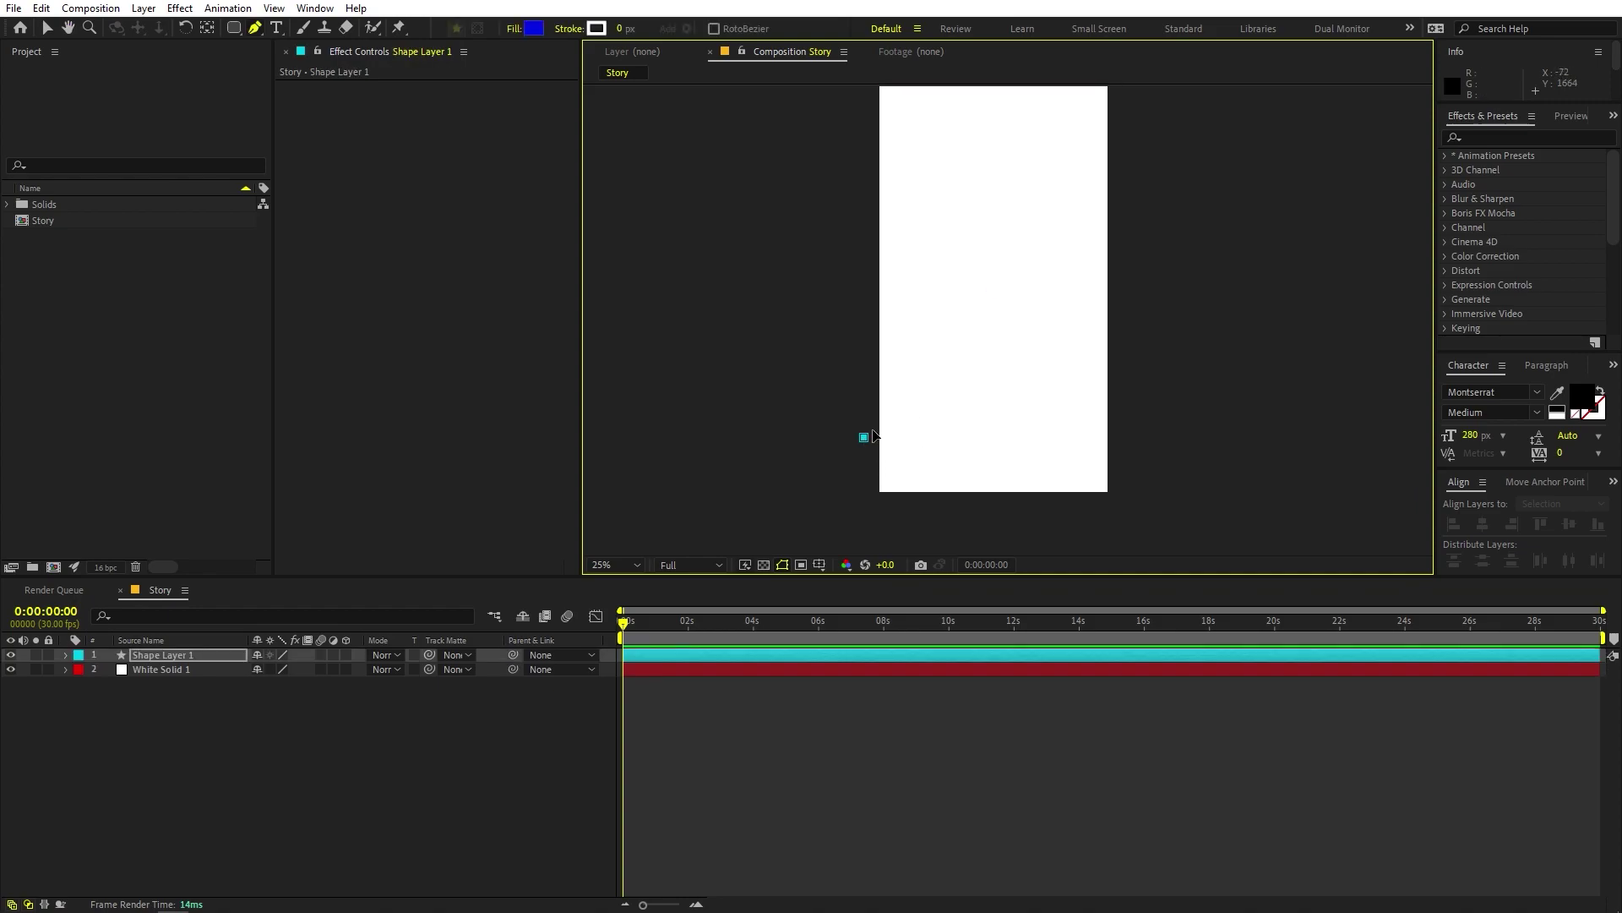
click(904, 392)
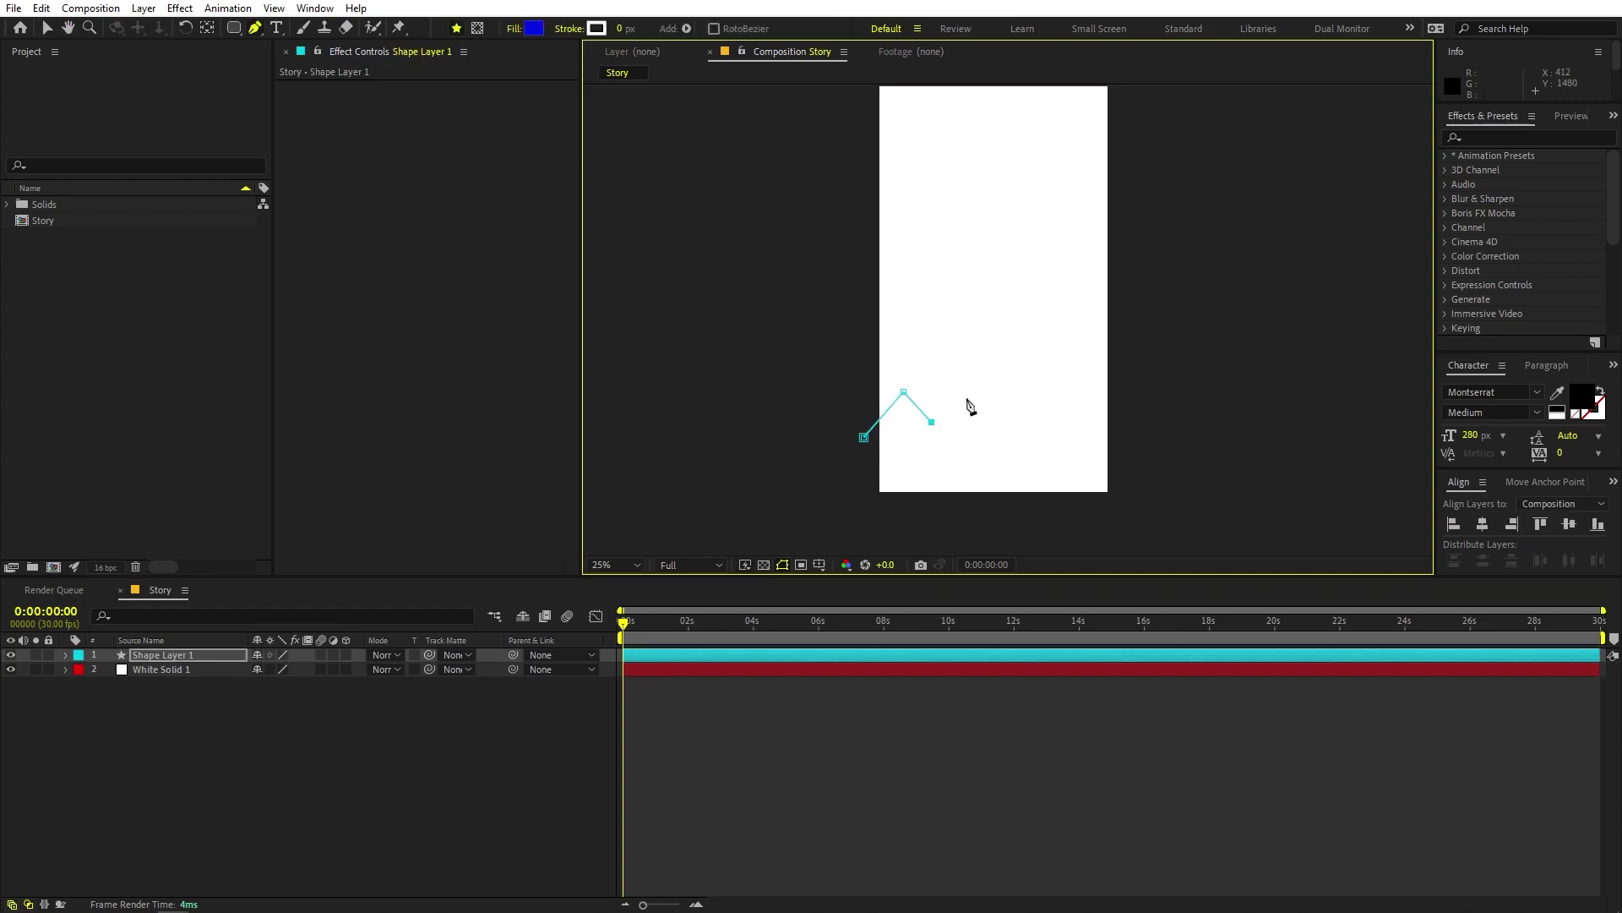
click(994, 373)
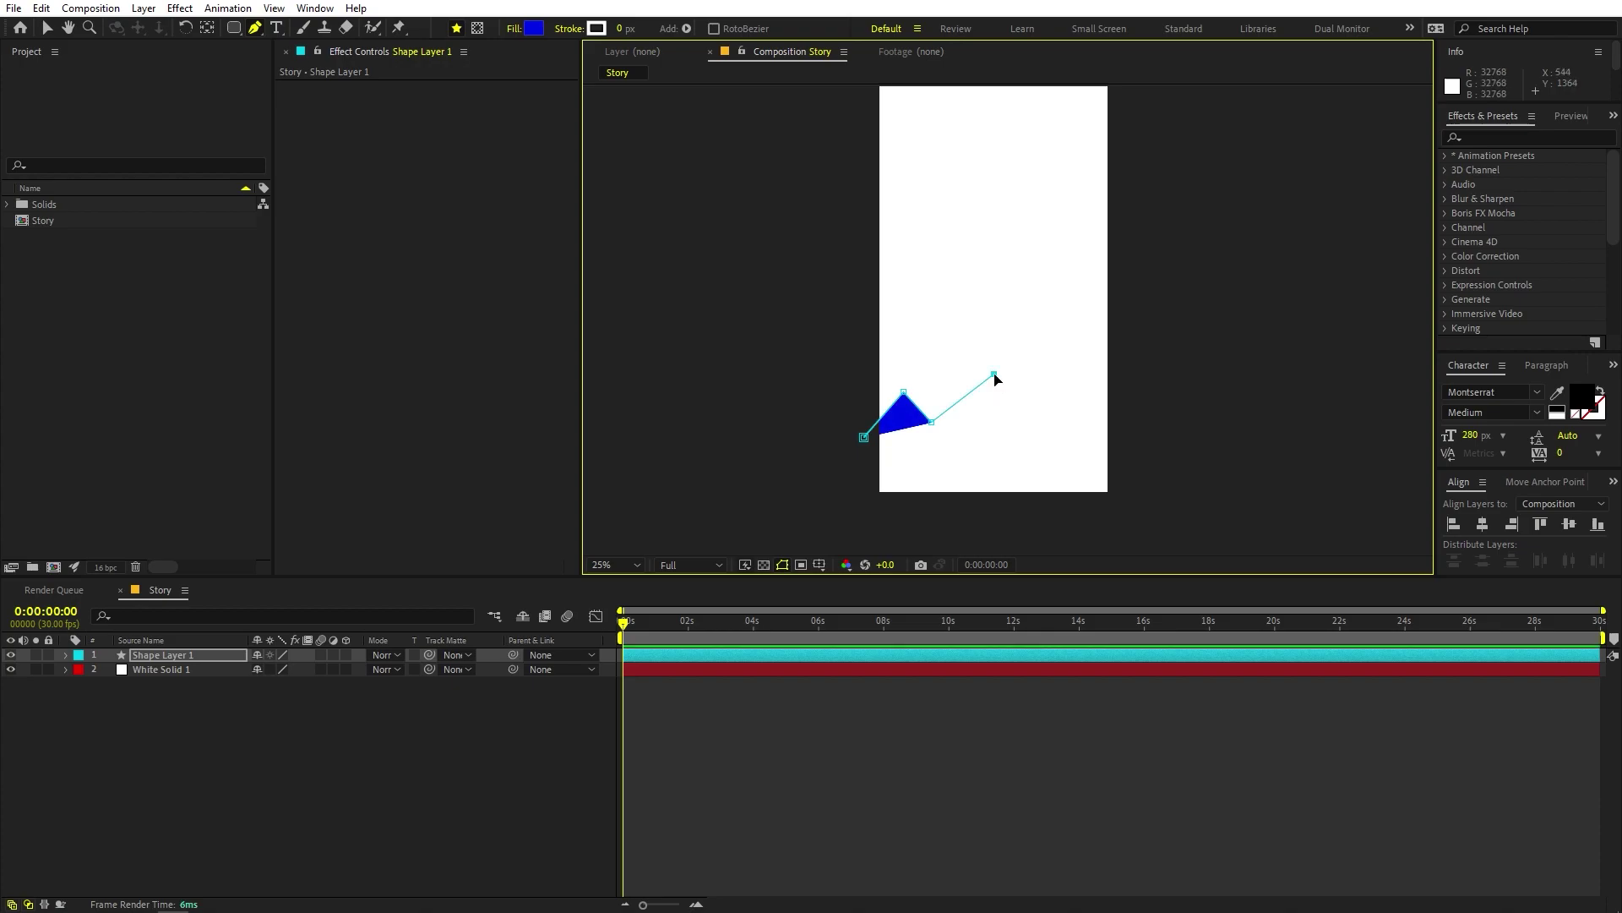
click(1058, 432)
click(1091, 395)
click(1143, 382)
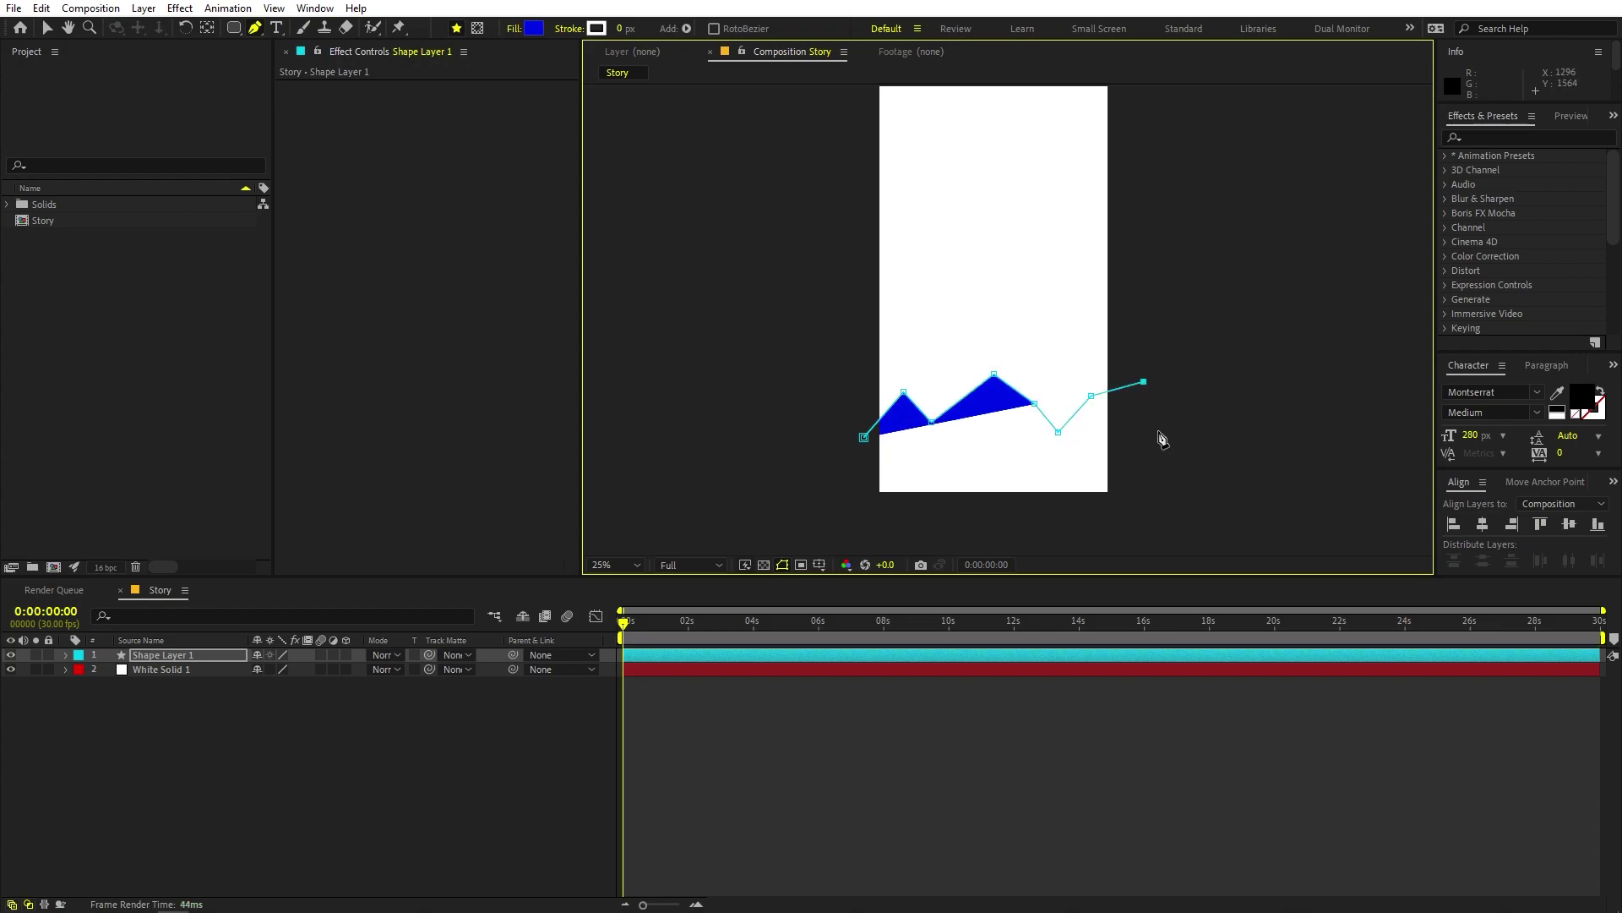
click(1142, 521)
click(863, 528)
click(862, 437)
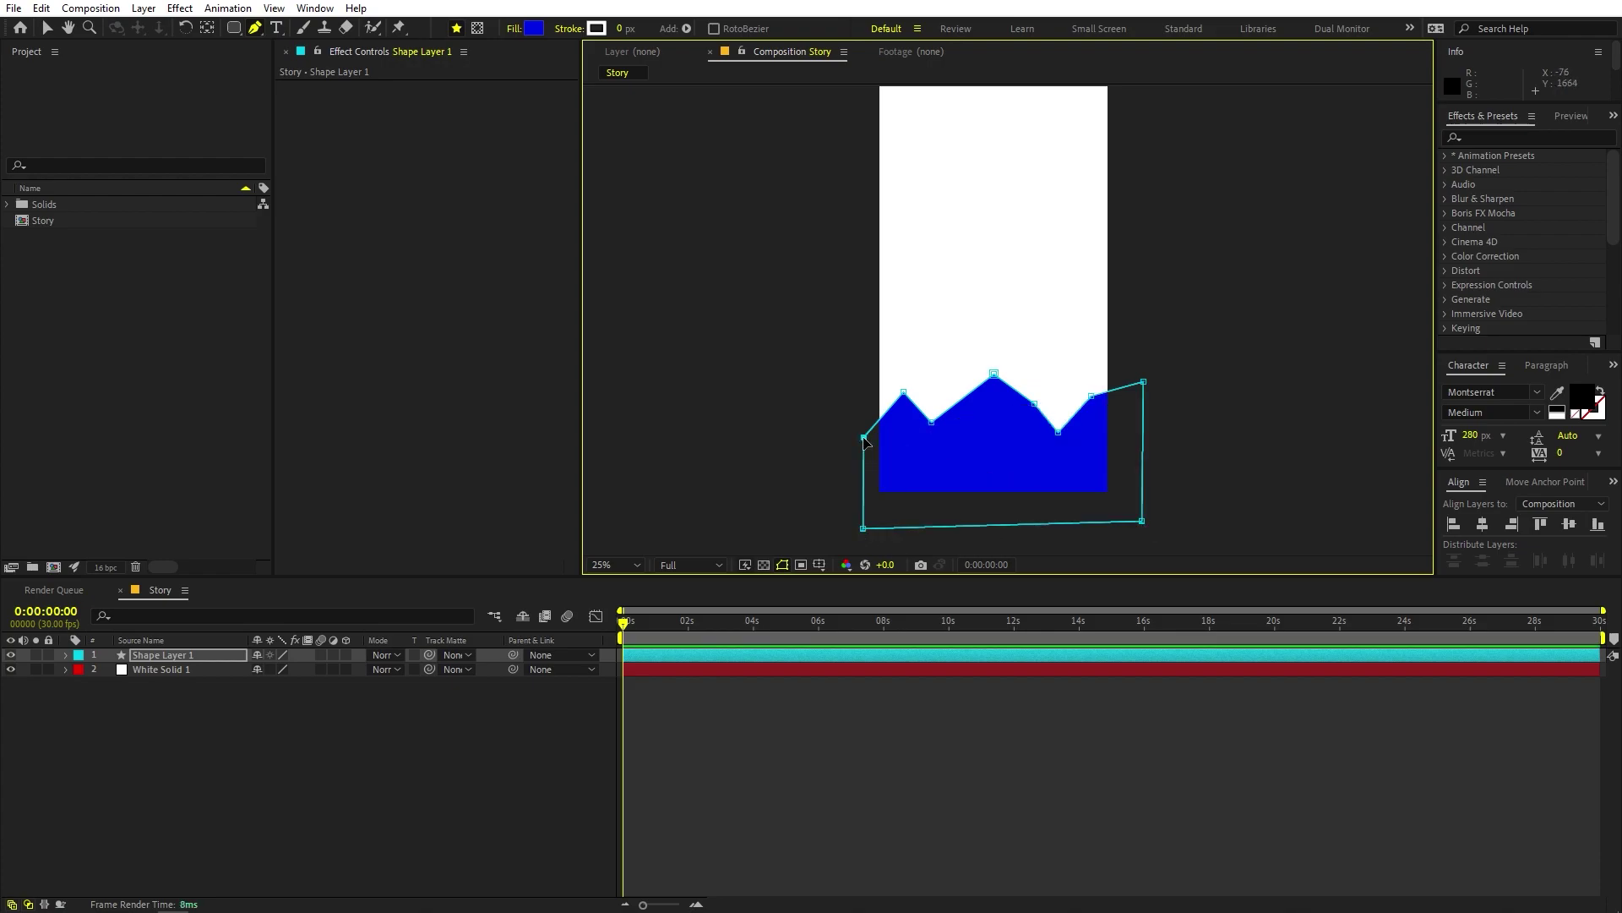
click(915, 721)
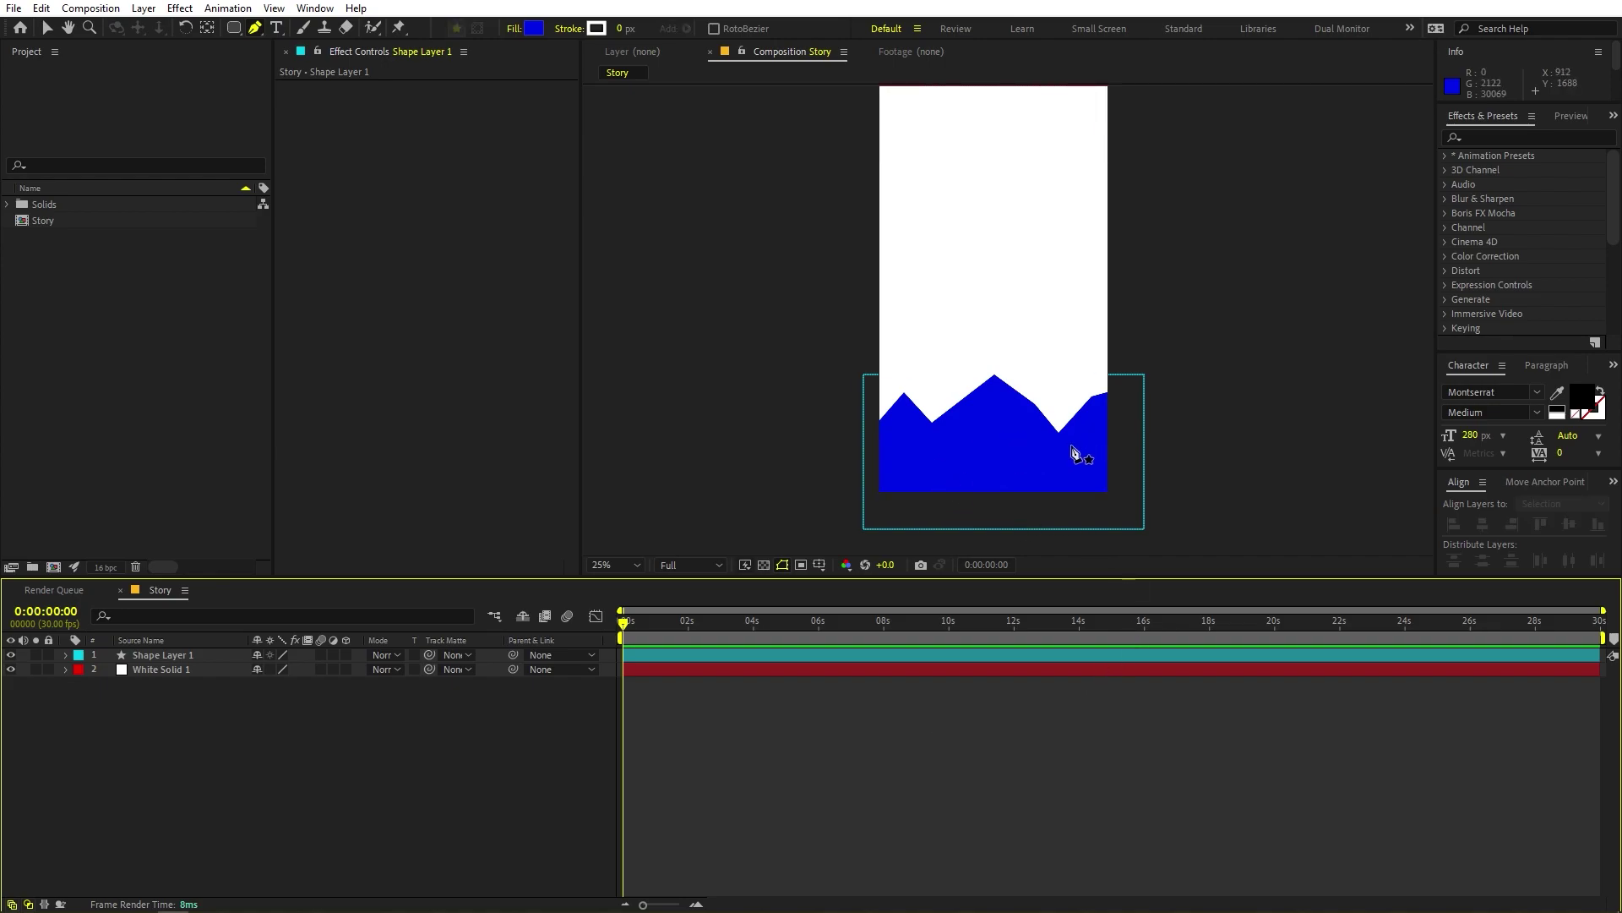
Step: Duplicate the jagged blue shape layer and set the copy's rotation to 180°
click(172, 655)
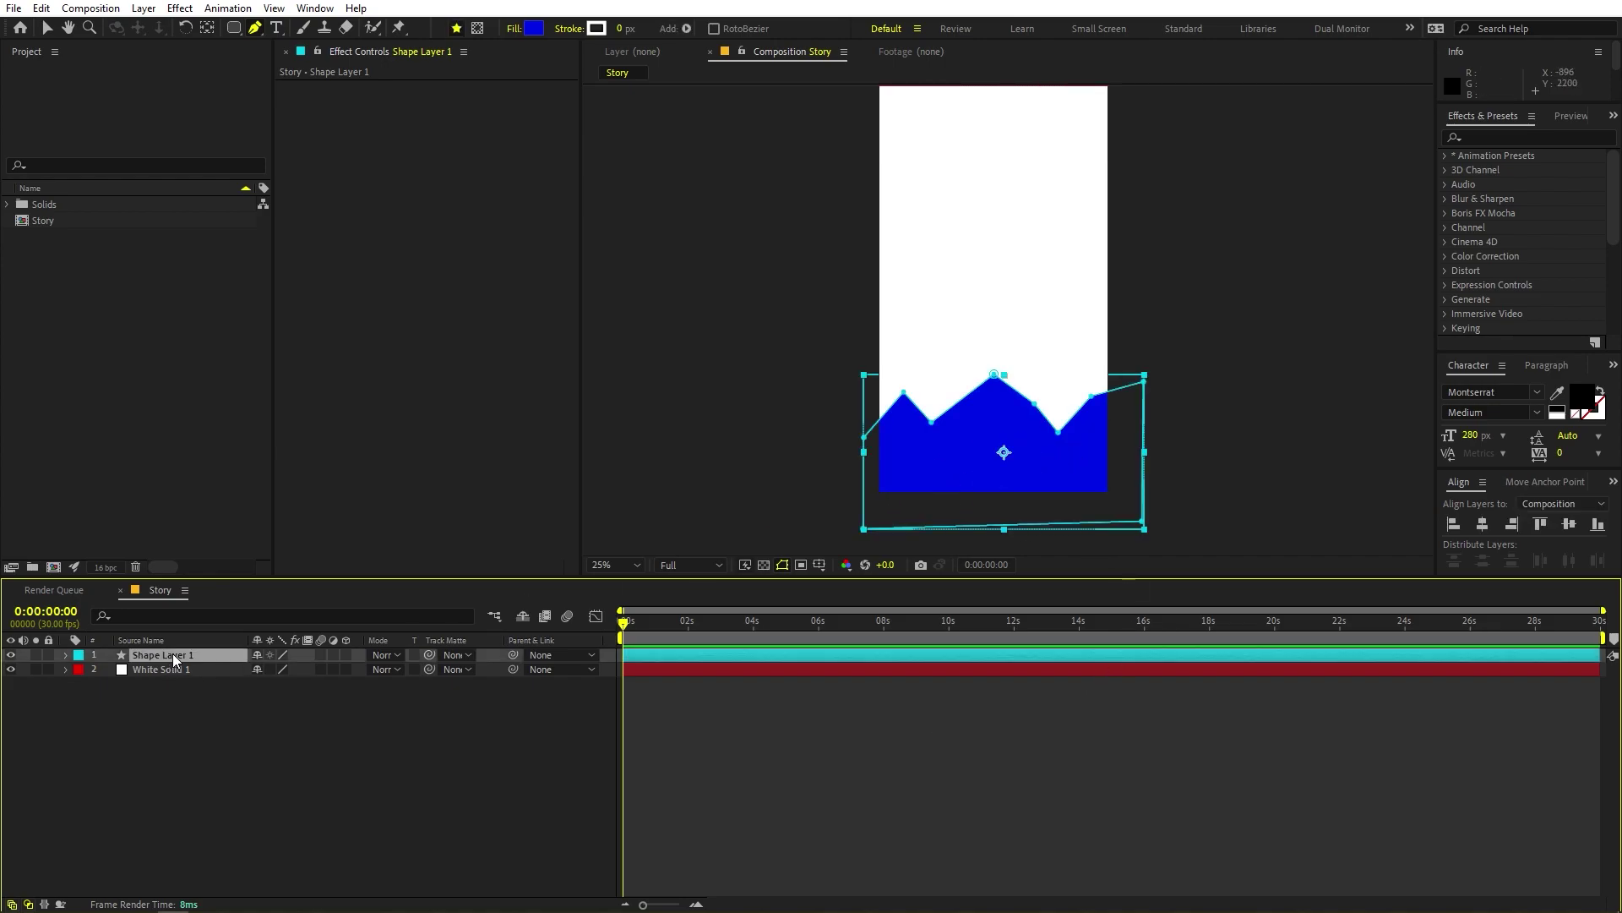
key(ctrl+d)
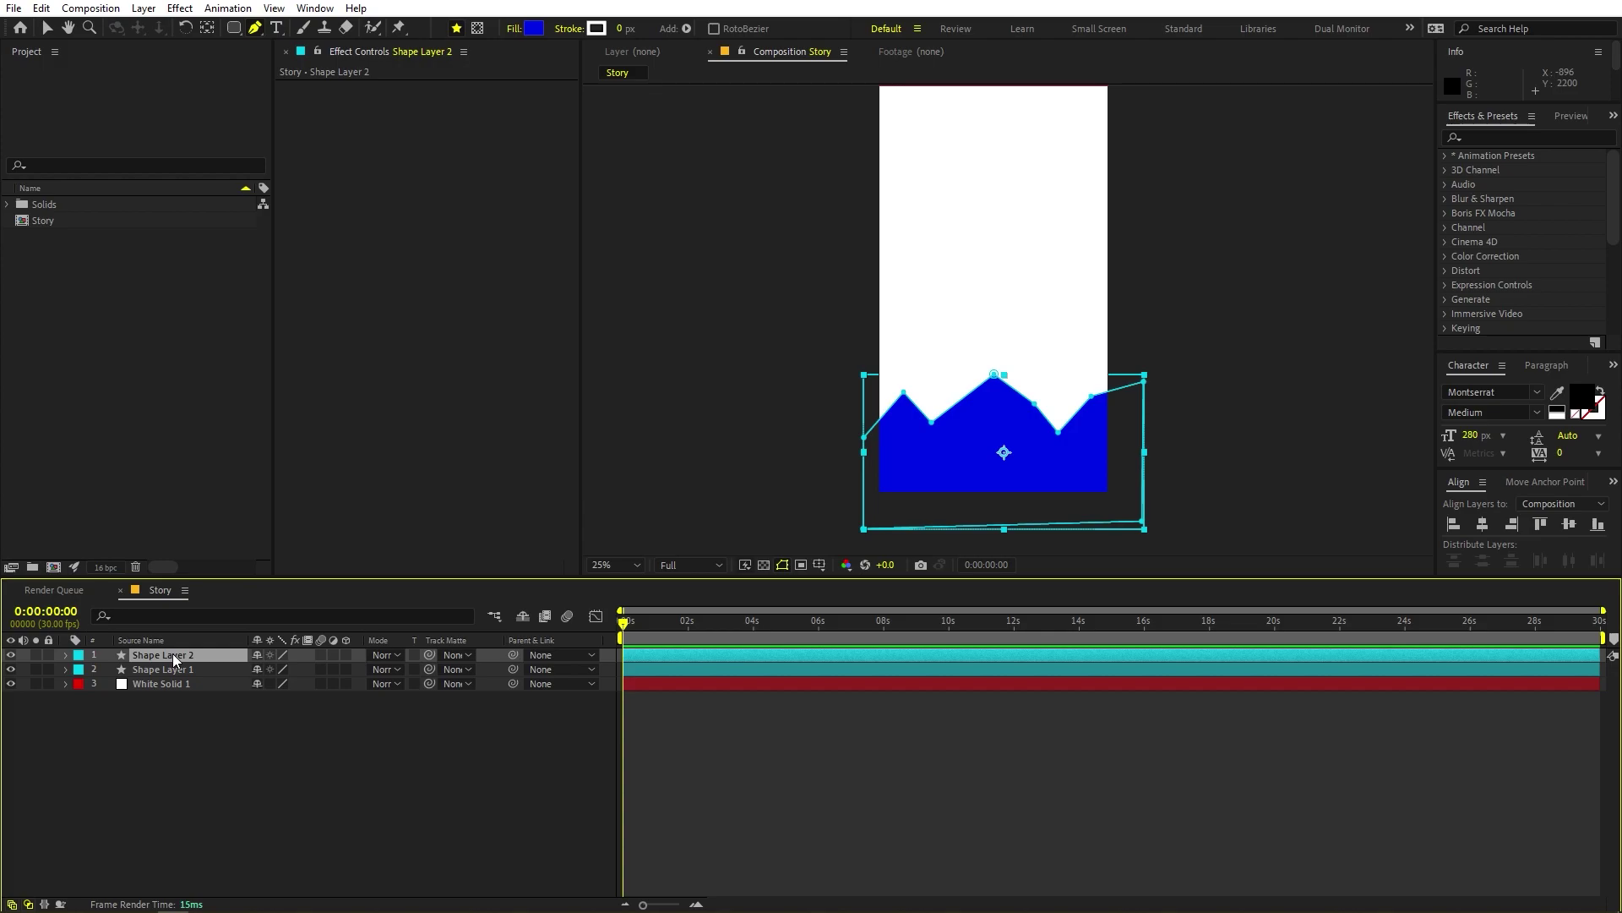
key(r)
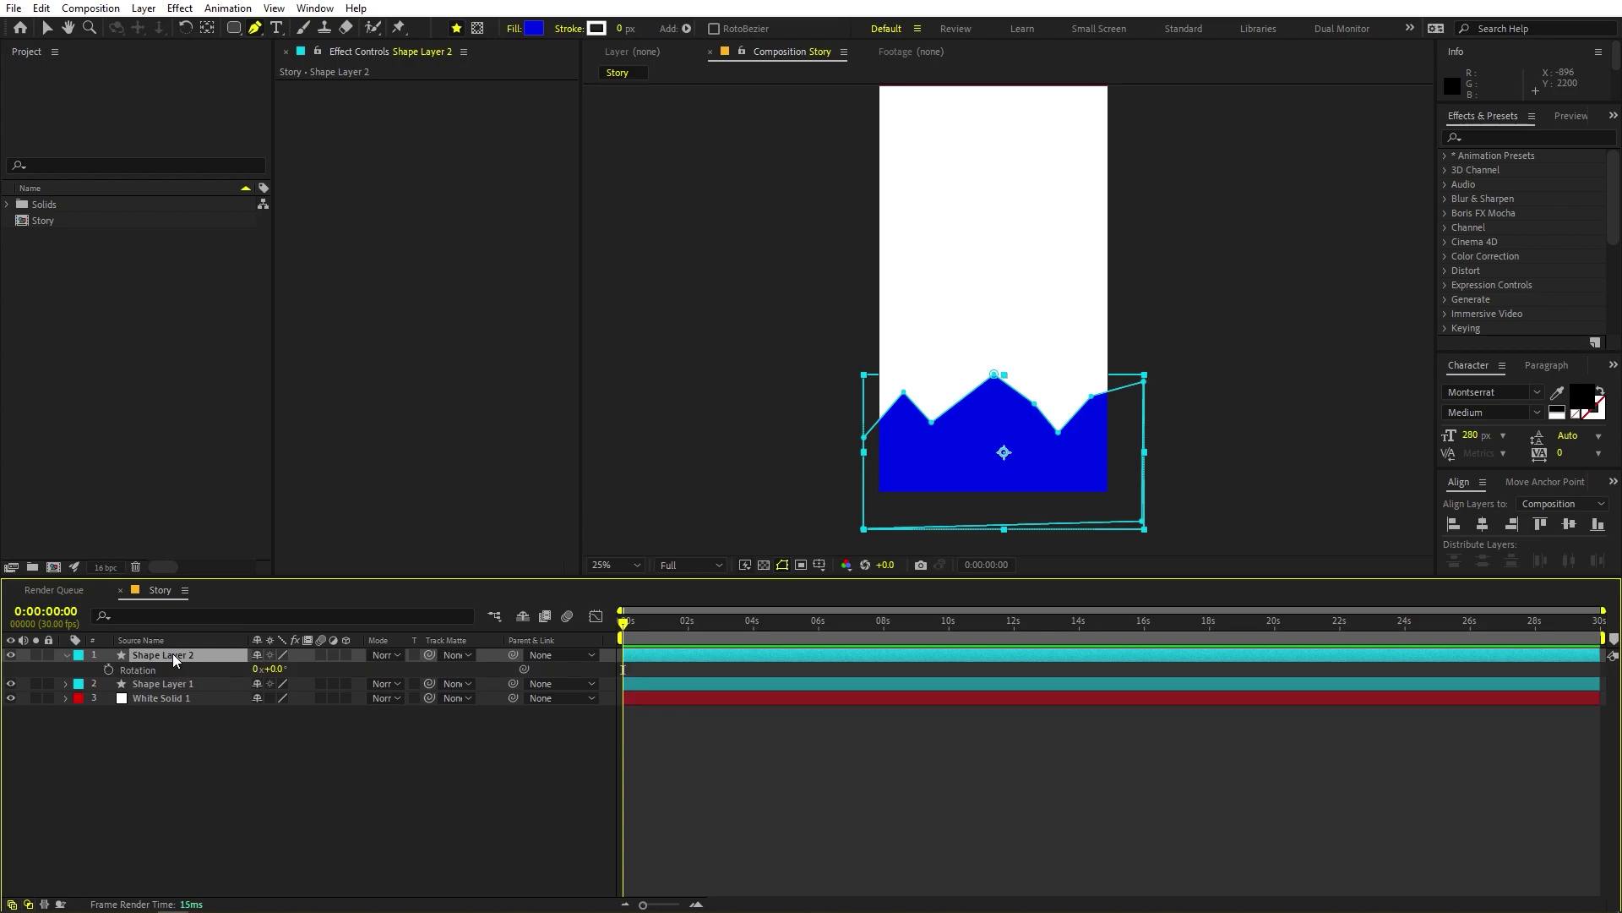
click(277, 669)
text(180)
key(Return)
key(v)
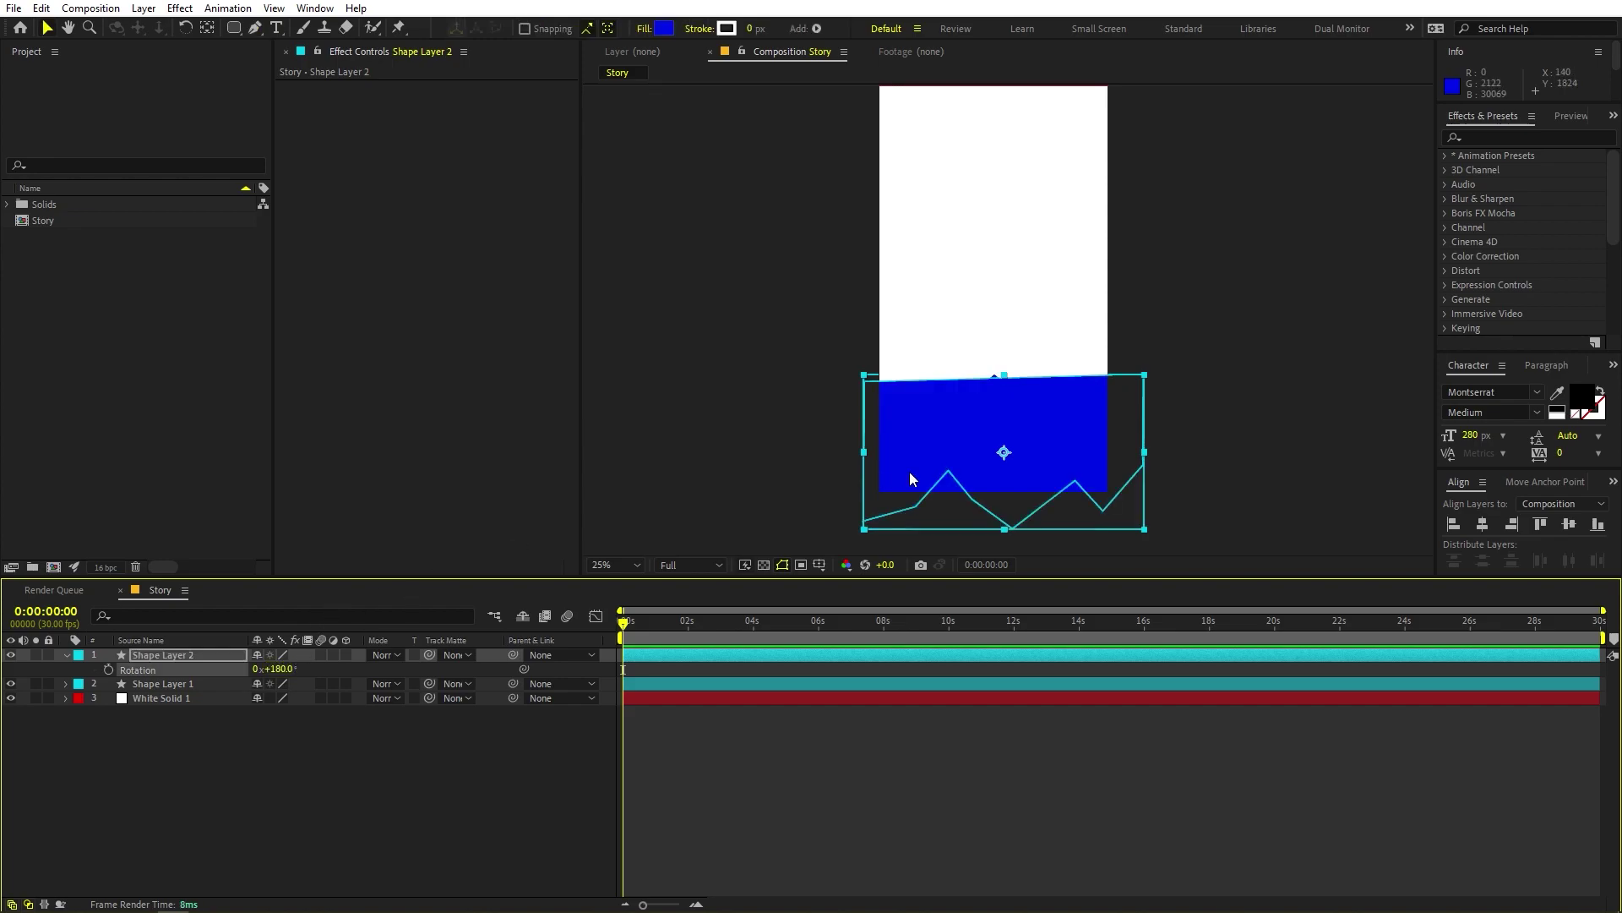
Step: Move the rotated copy to the top of the frame so its jagged edge points downward
drag(1016, 449, 1033, 137)
drag(1124, 287, 1116, 402)
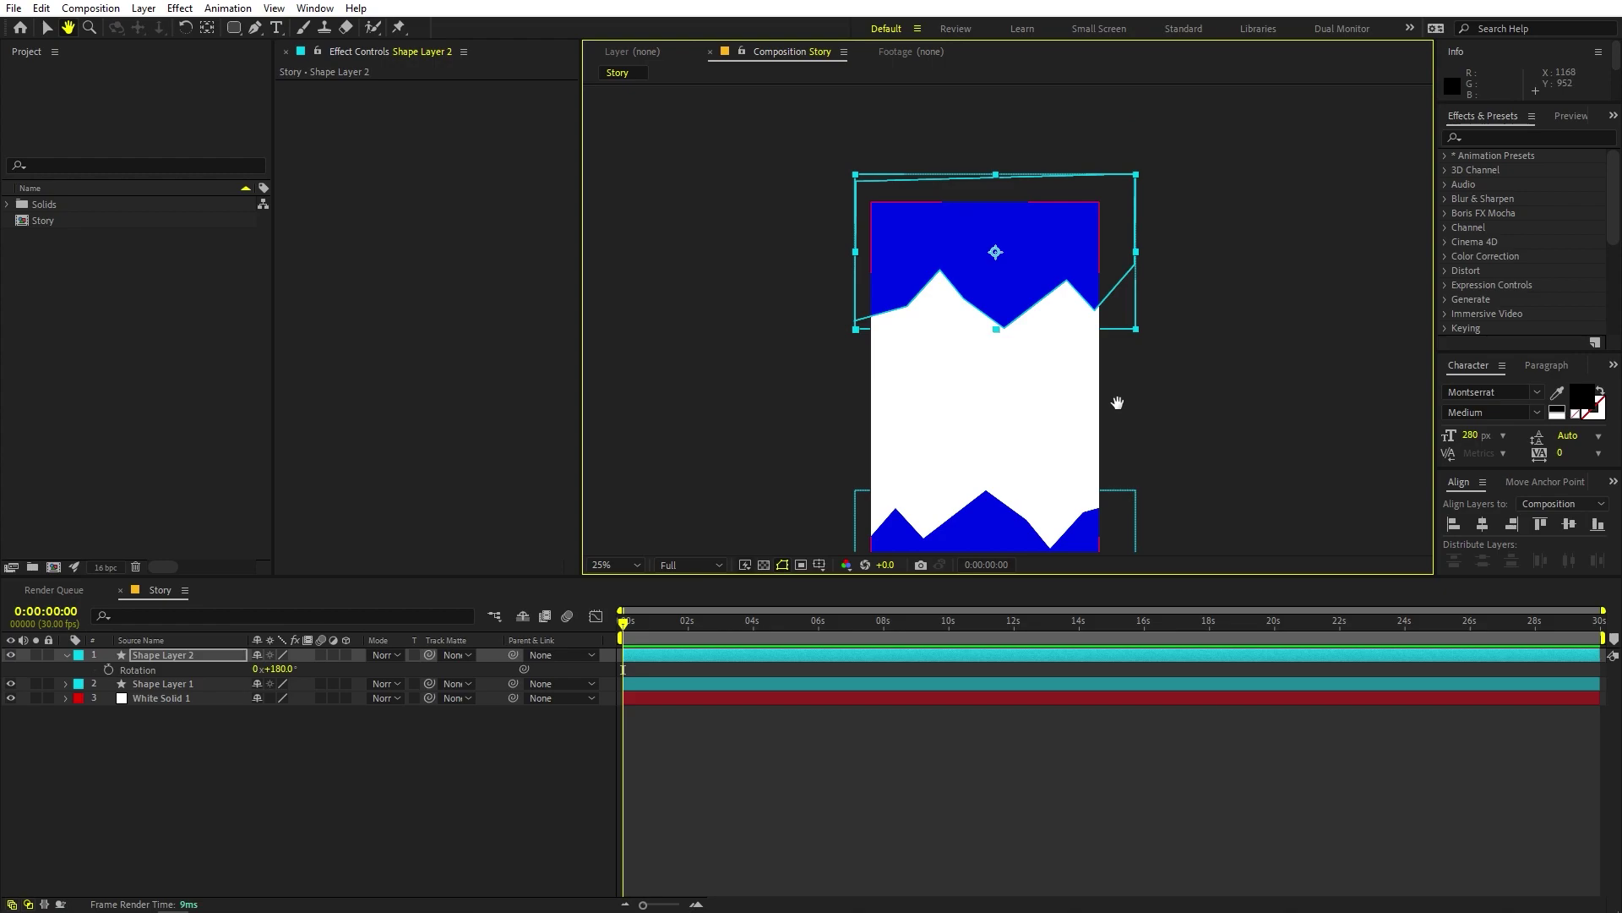
drag(1042, 236, 1040, 215)
drag(1007, 267, 992, 185)
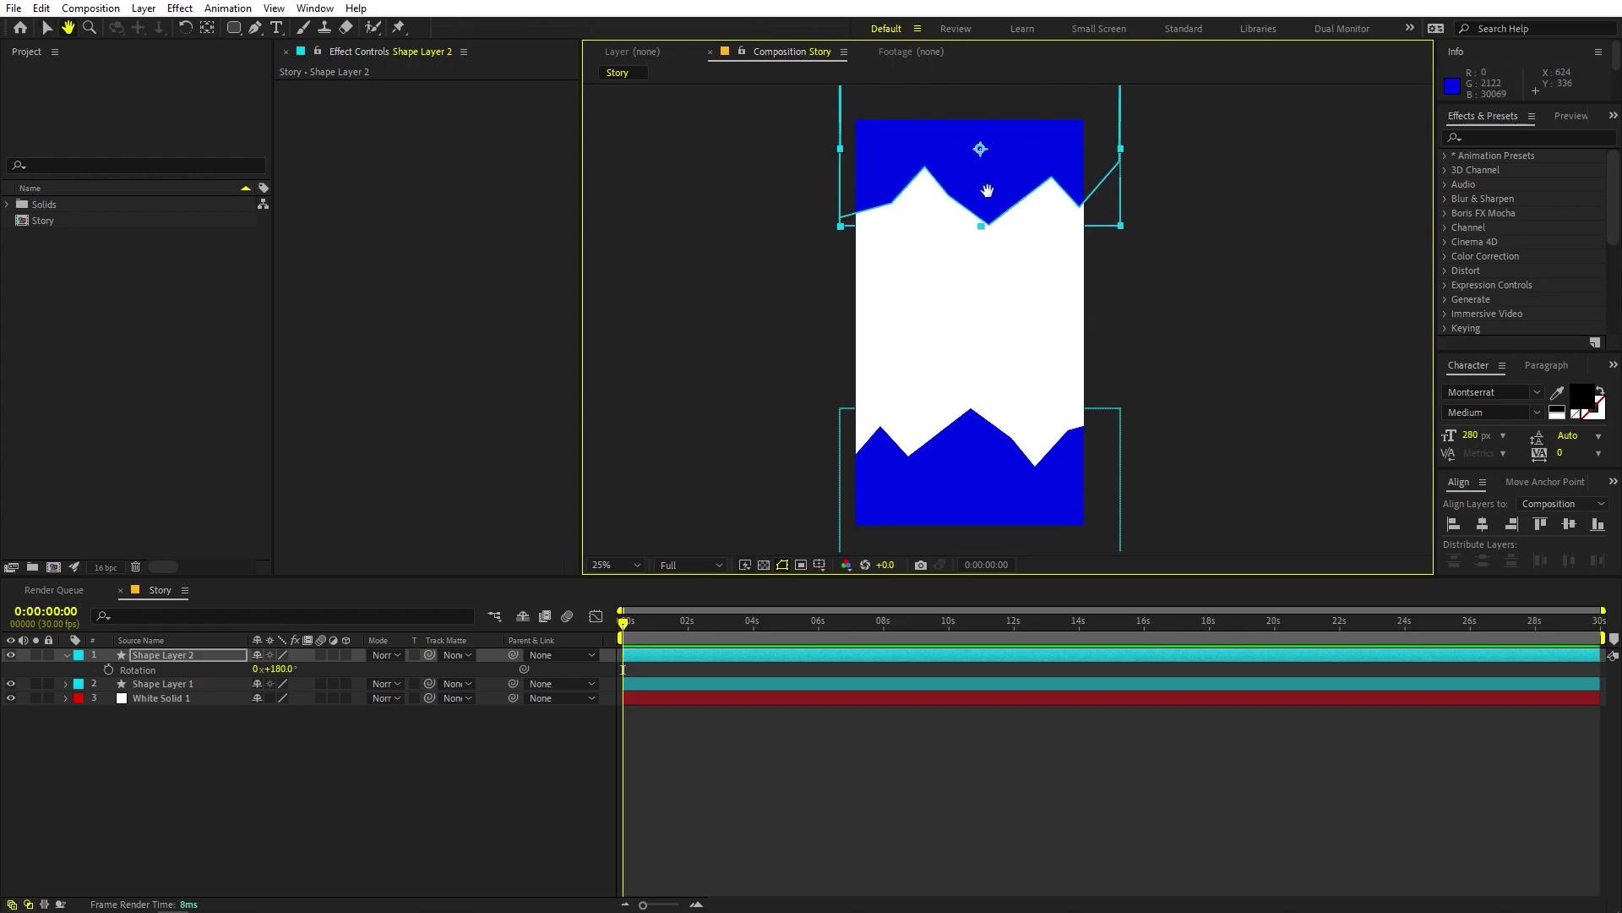
Step: Reshape the jagged edges of the upper and lower blue shapes by moving their path points, giving each a different outline
click(254, 28)
click(196, 654)
mouse_move(892, 203)
mouse_down()
mouse_move(888, 223)
mouse_move(839, 188)
mouse_move(835, 164)
mouse_move(921, 204)
mouse_up()
click(977, 482)
drag(1069, 430, 946, 408)
click(1061, 715)
click(161, 654)
drag(889, 223, 868, 222)
click(1057, 488)
click(174, 710)
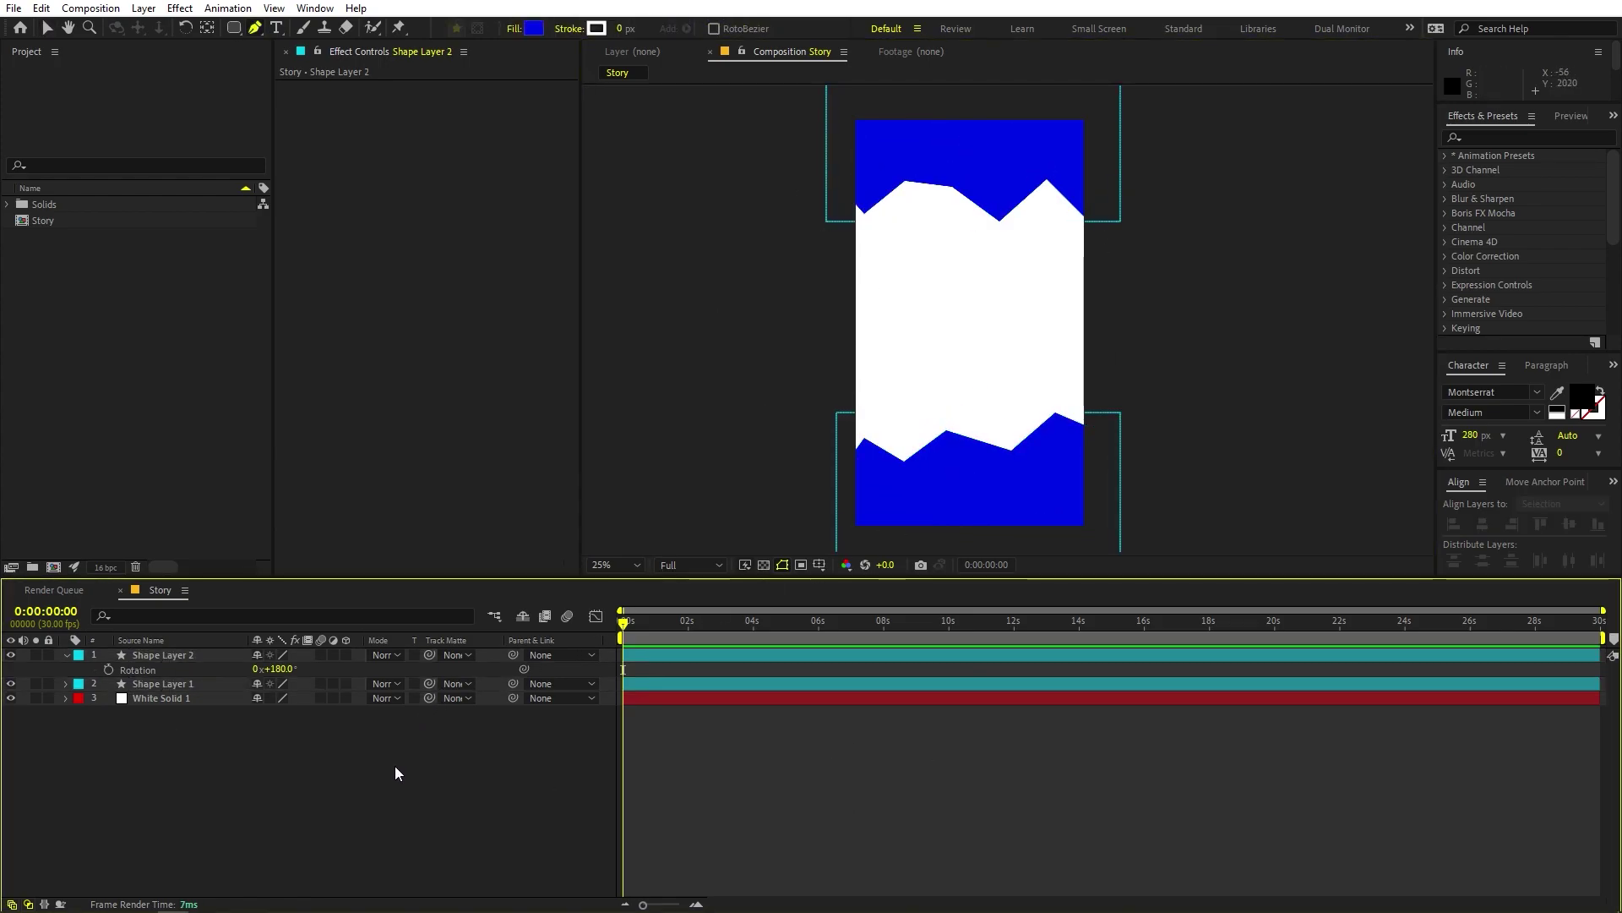
click(214, 465)
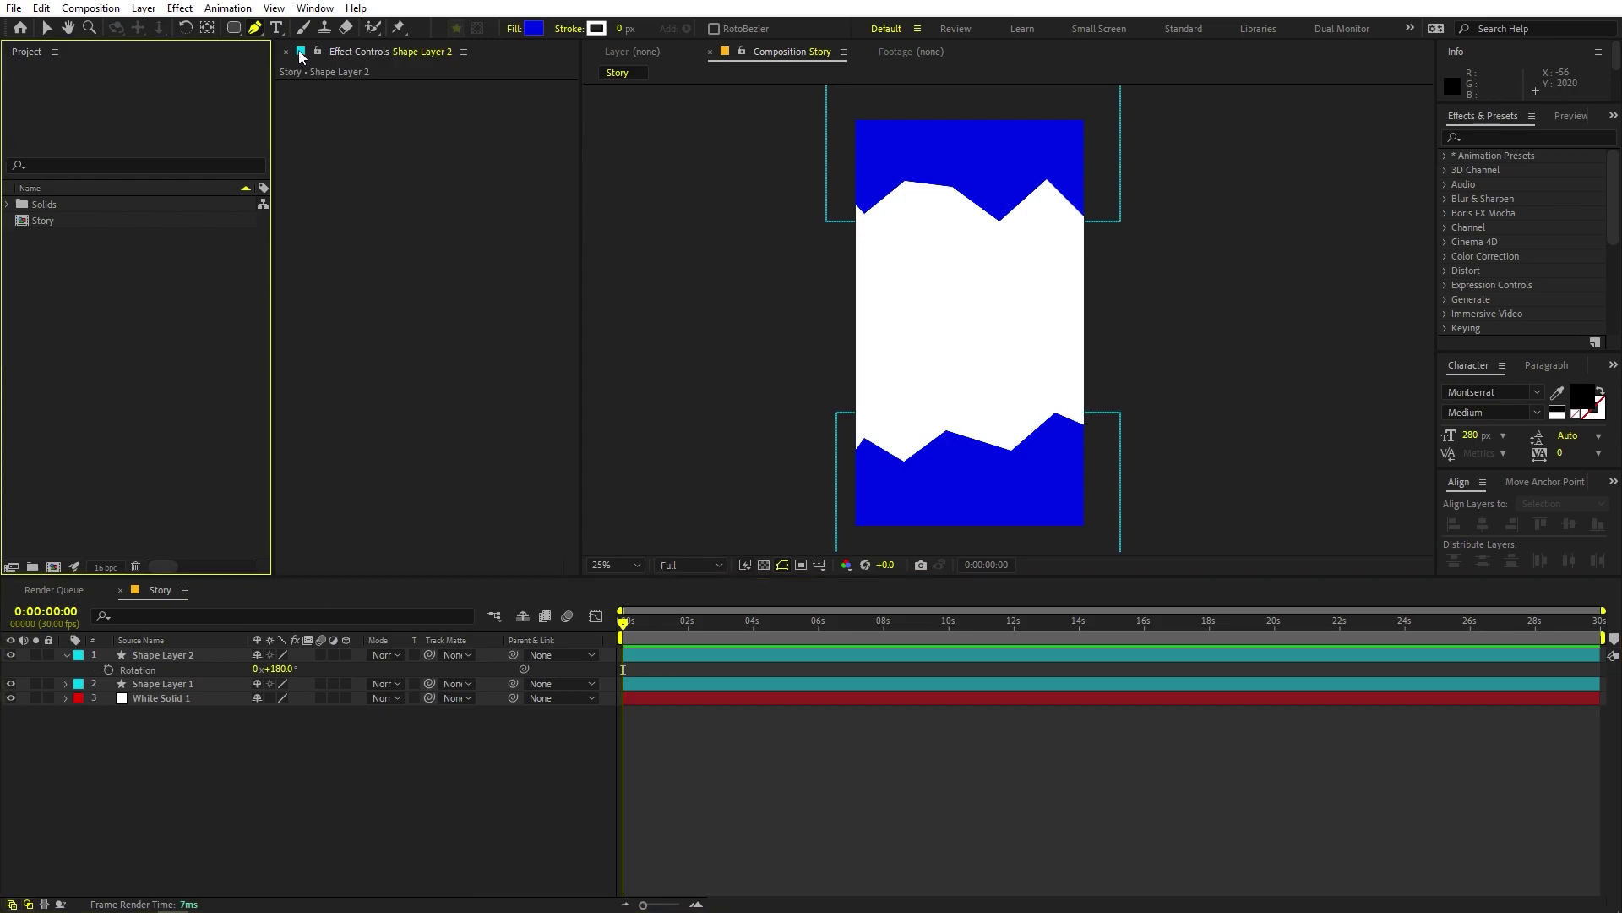
Step: Add a text layer reading BLACK FRIDAY in the upper part of the white area
click(275, 28)
click(933, 262)
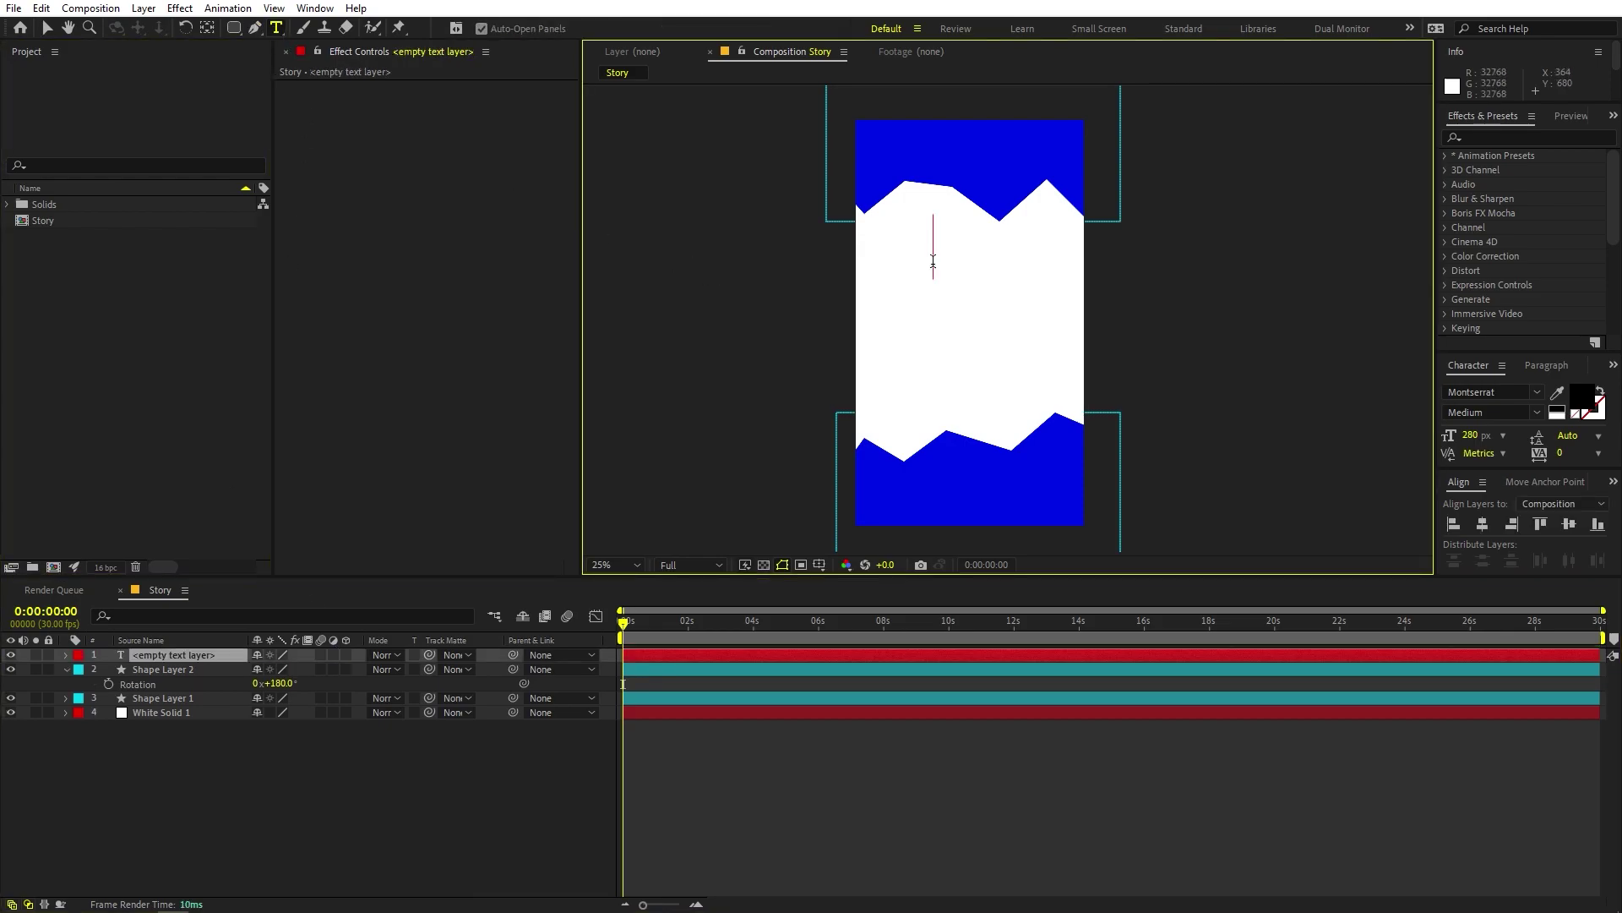
text(BLACK)
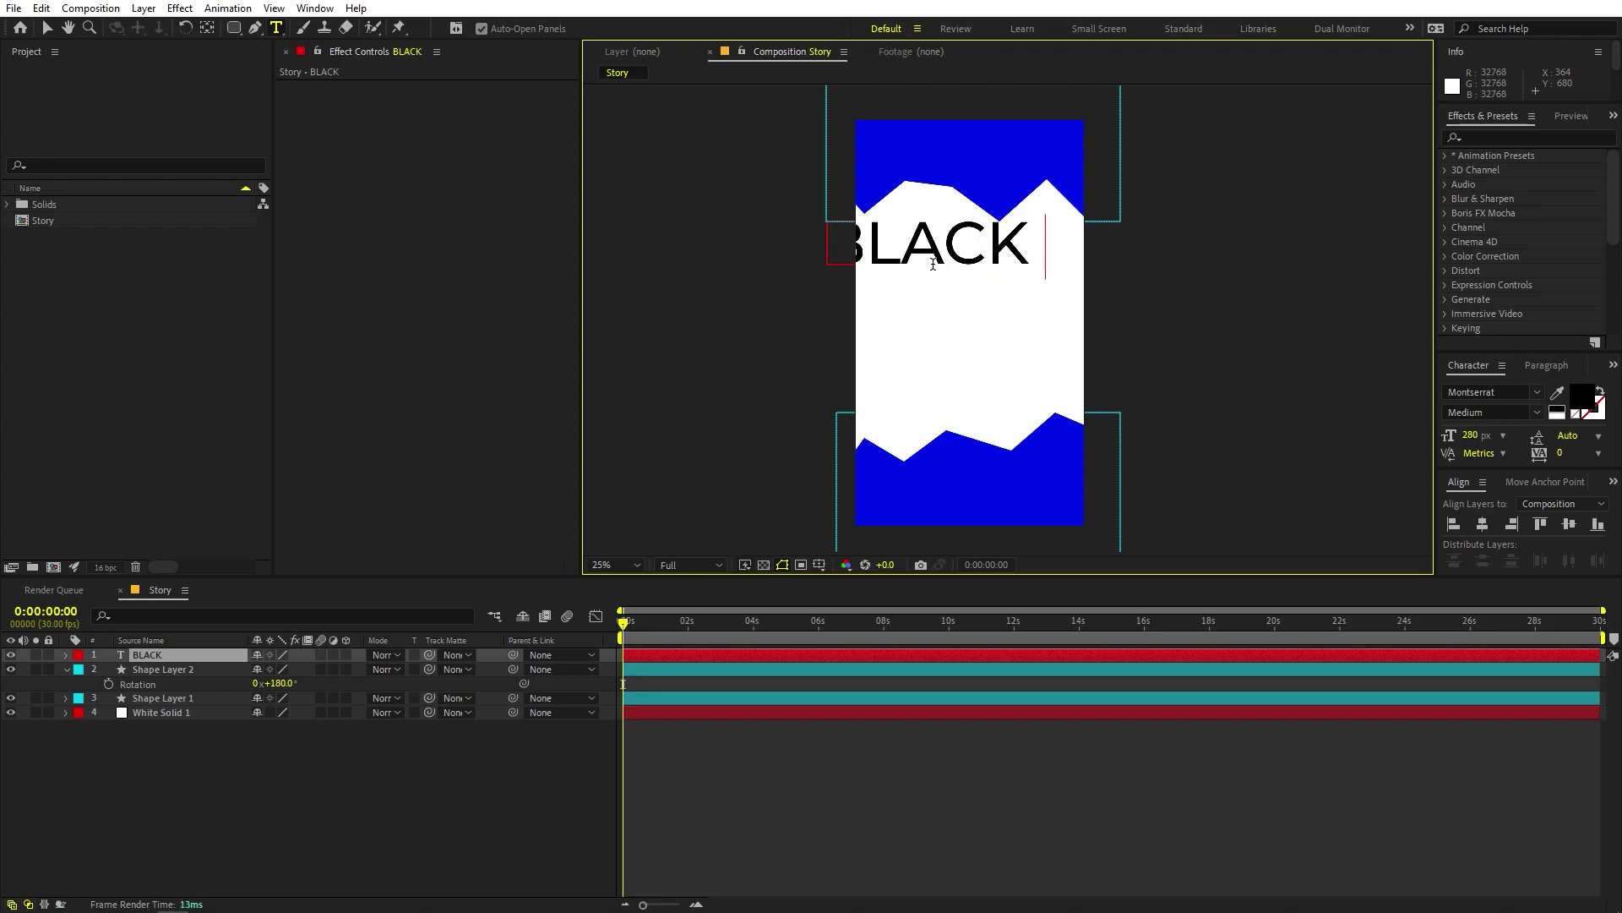
text( FRIDAY)
Step: Change the font style of the whole BLACK FRIDAY text to Montserrat Black and finish editing it
key(ctrl+a)
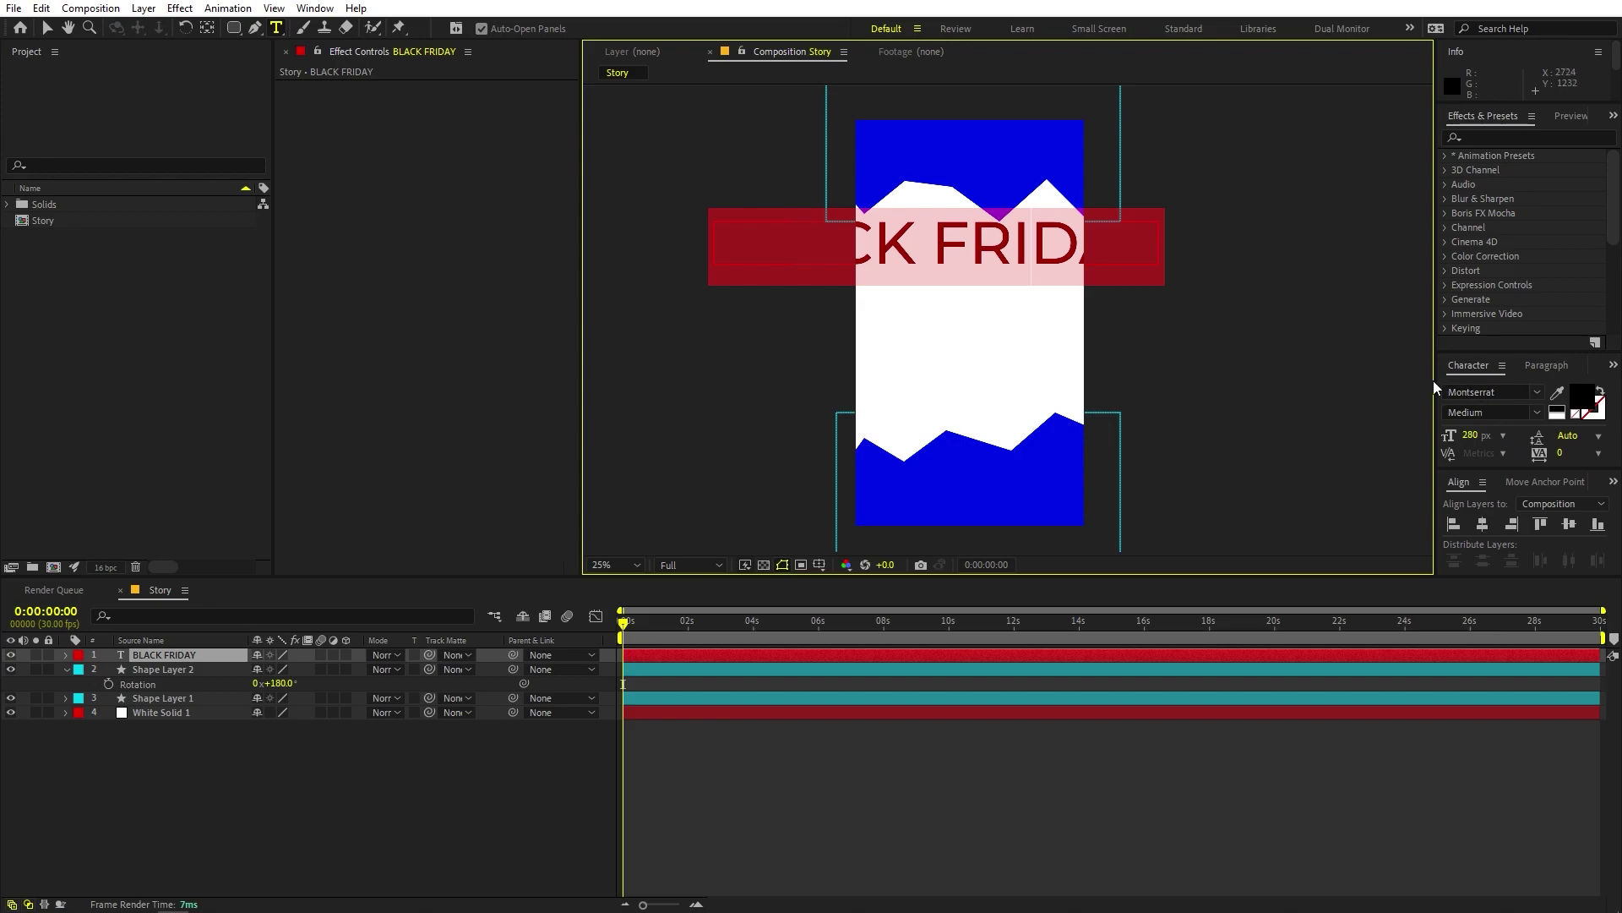
click(1538, 411)
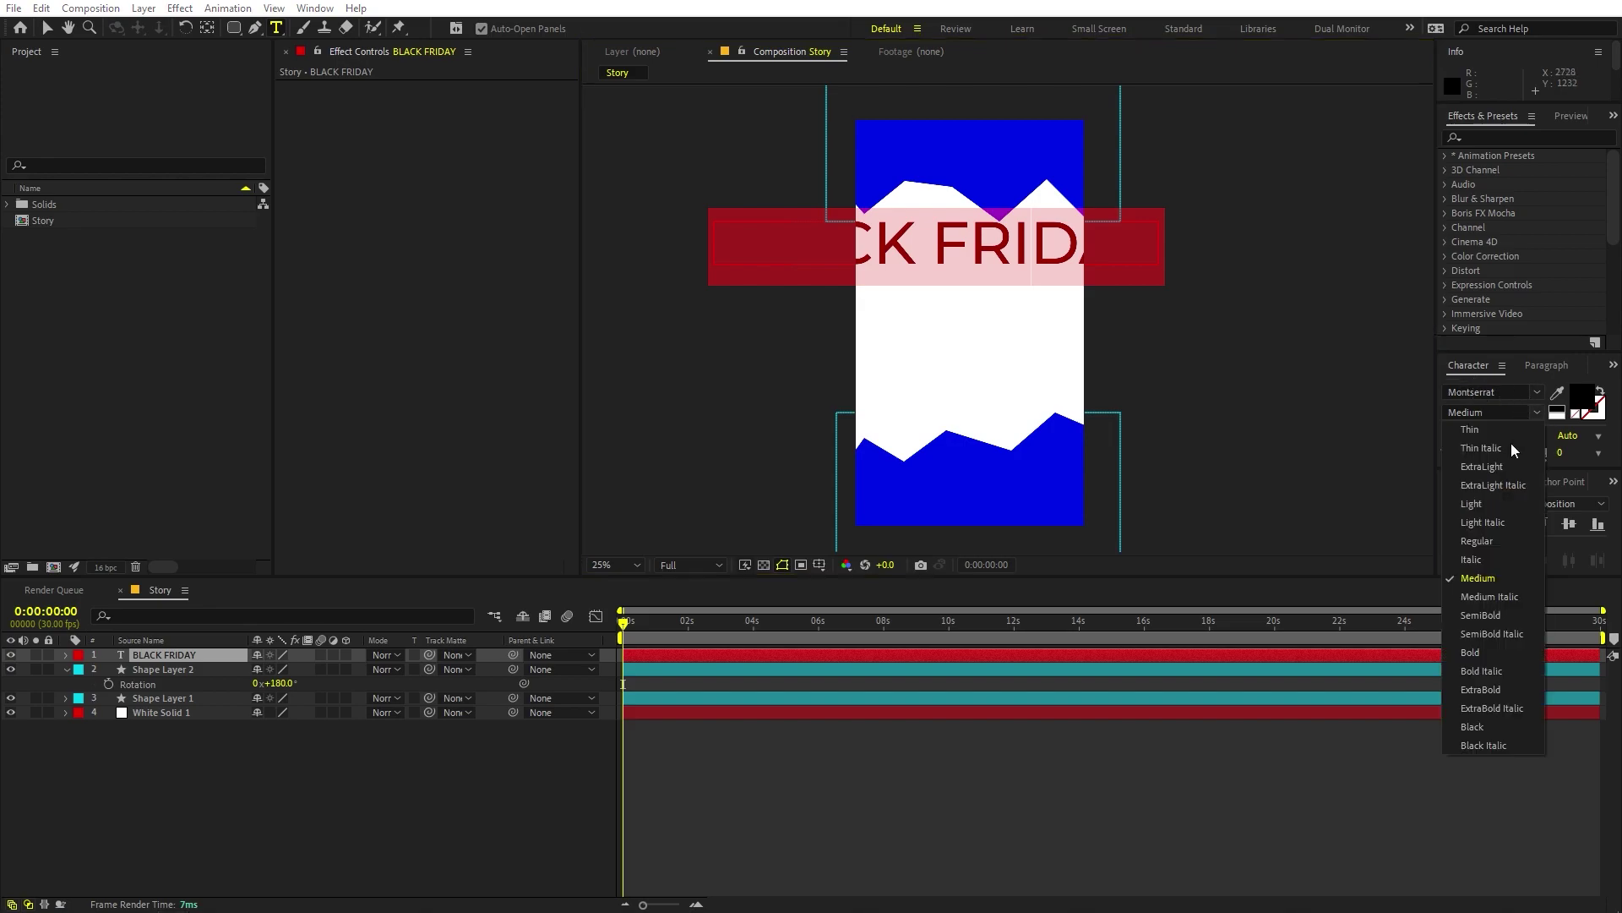
click(1472, 723)
click(44, 29)
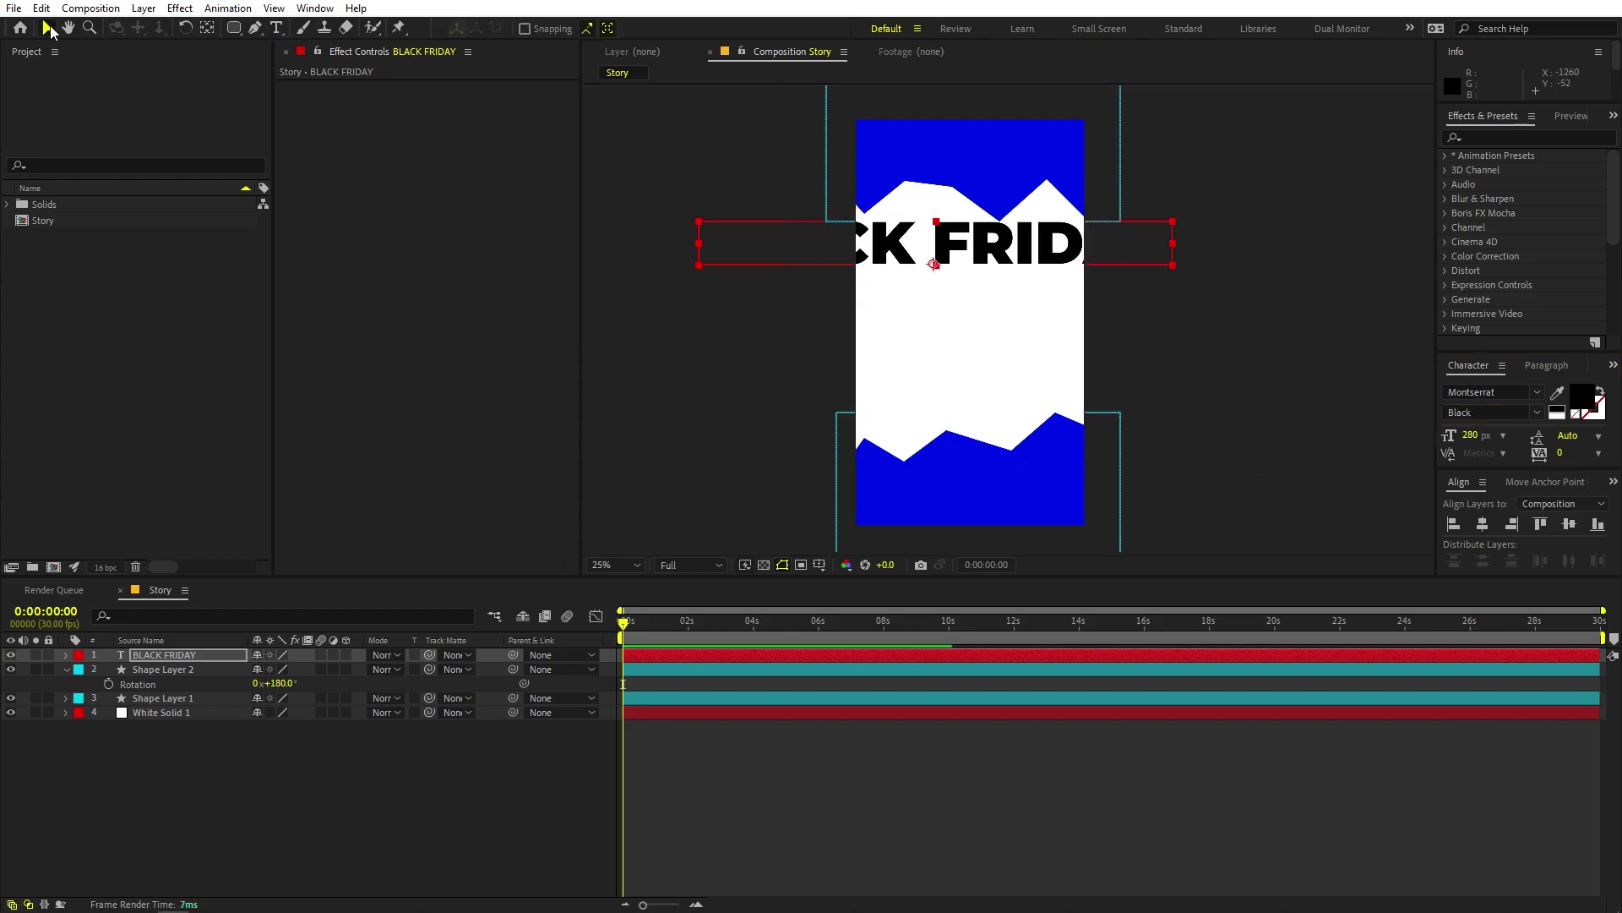
Step: Centre the BLACK FRIDAY layer horizontally and vertically in the composition and centre its anchor point within the text
click(1480, 525)
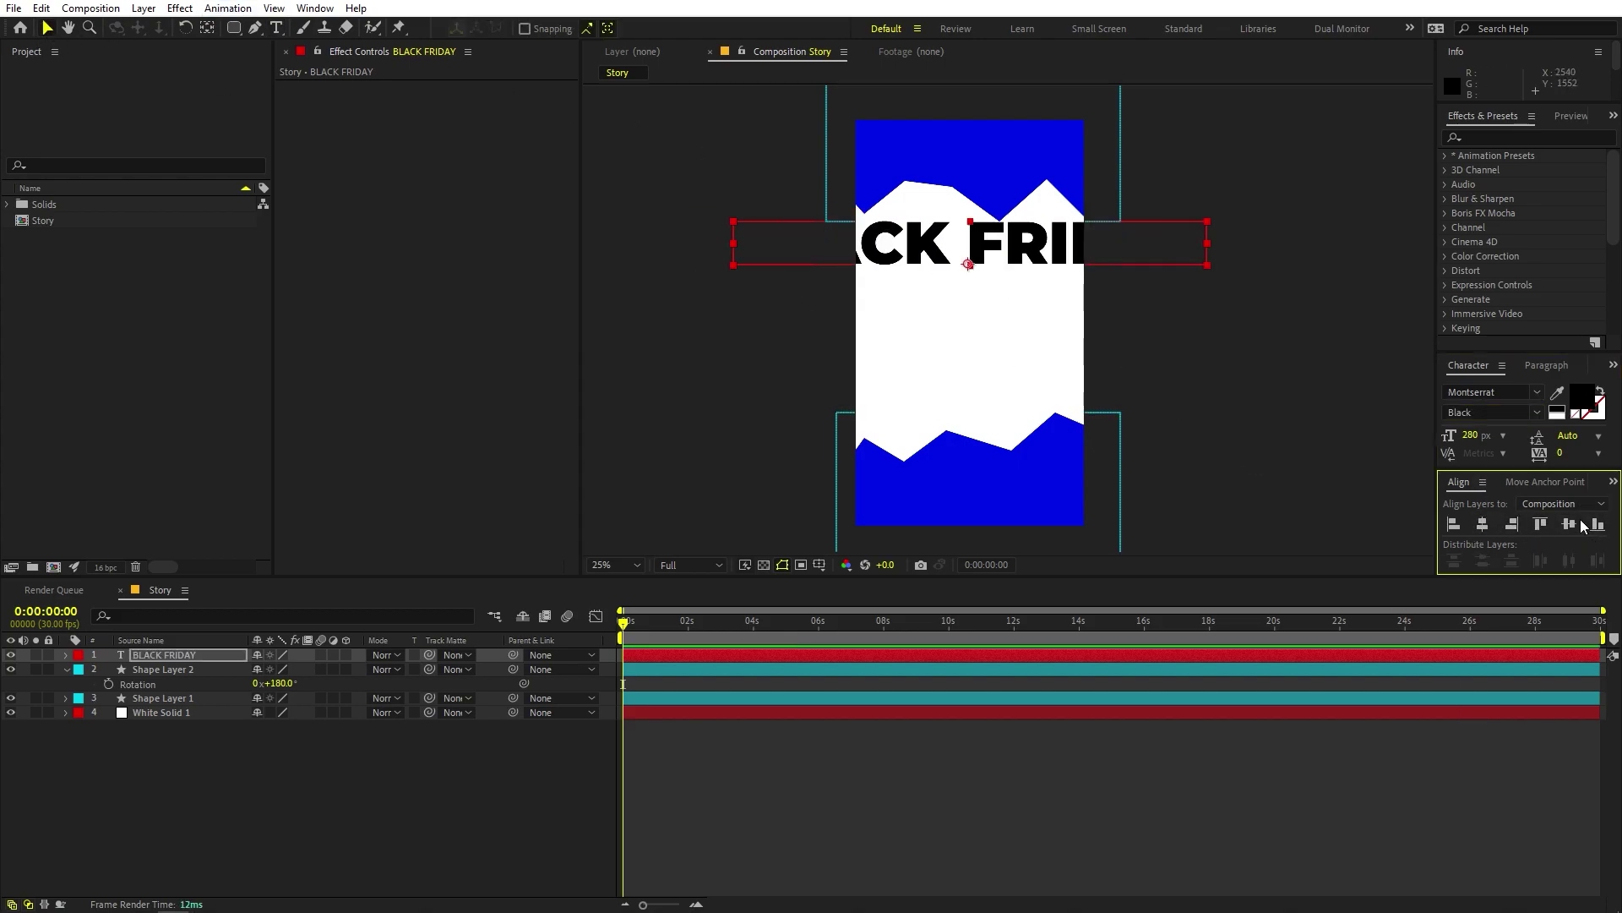
click(1569, 524)
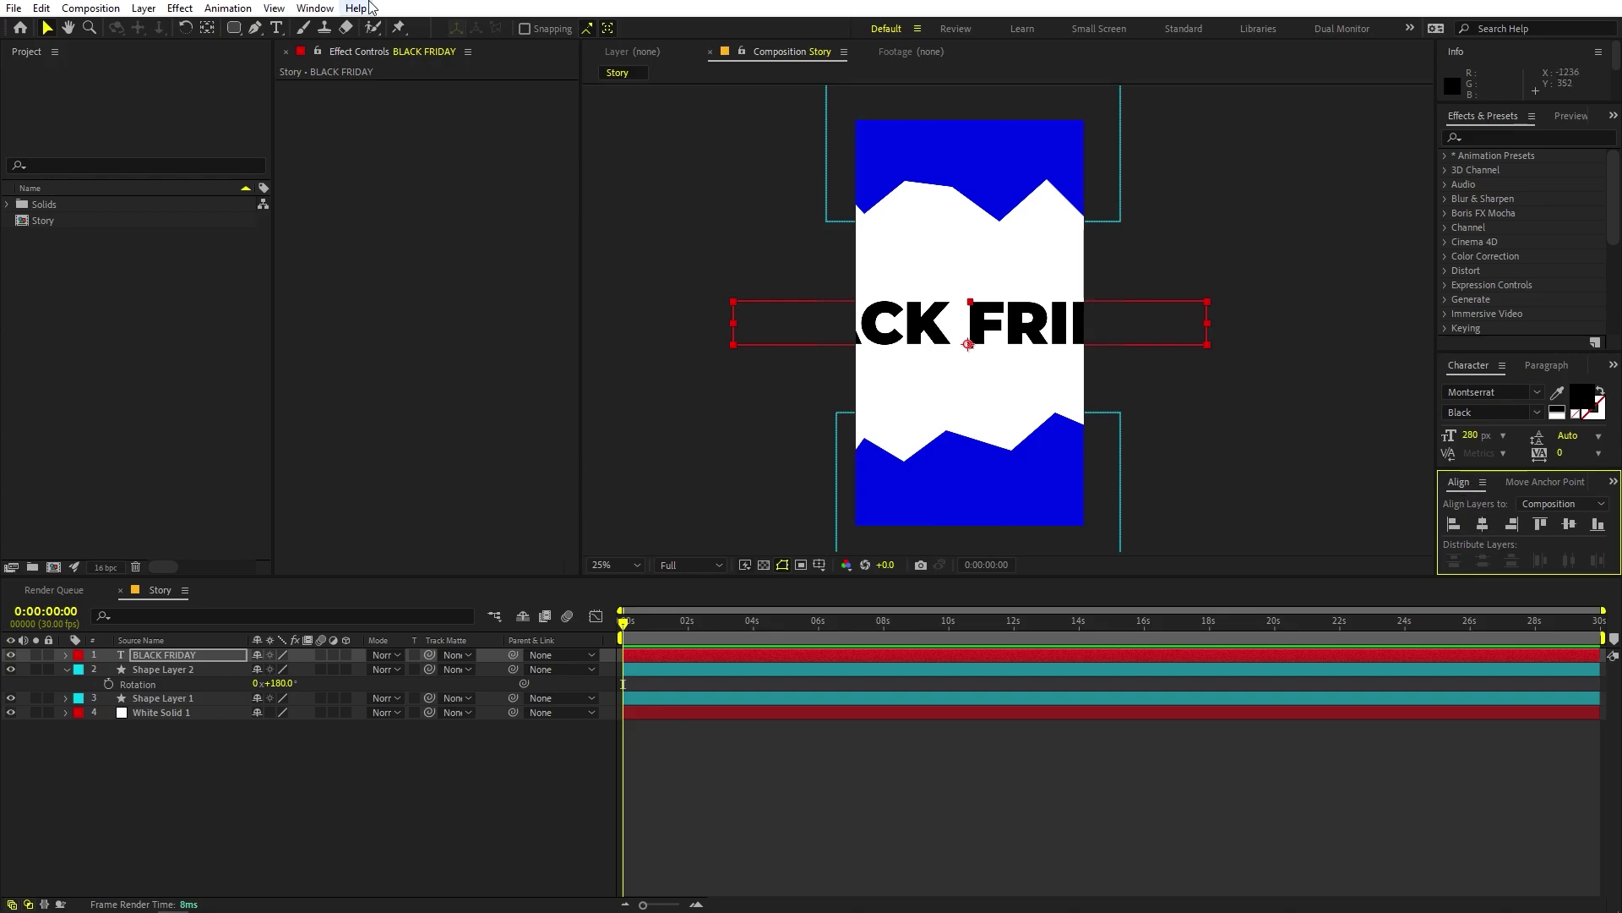
click(314, 7)
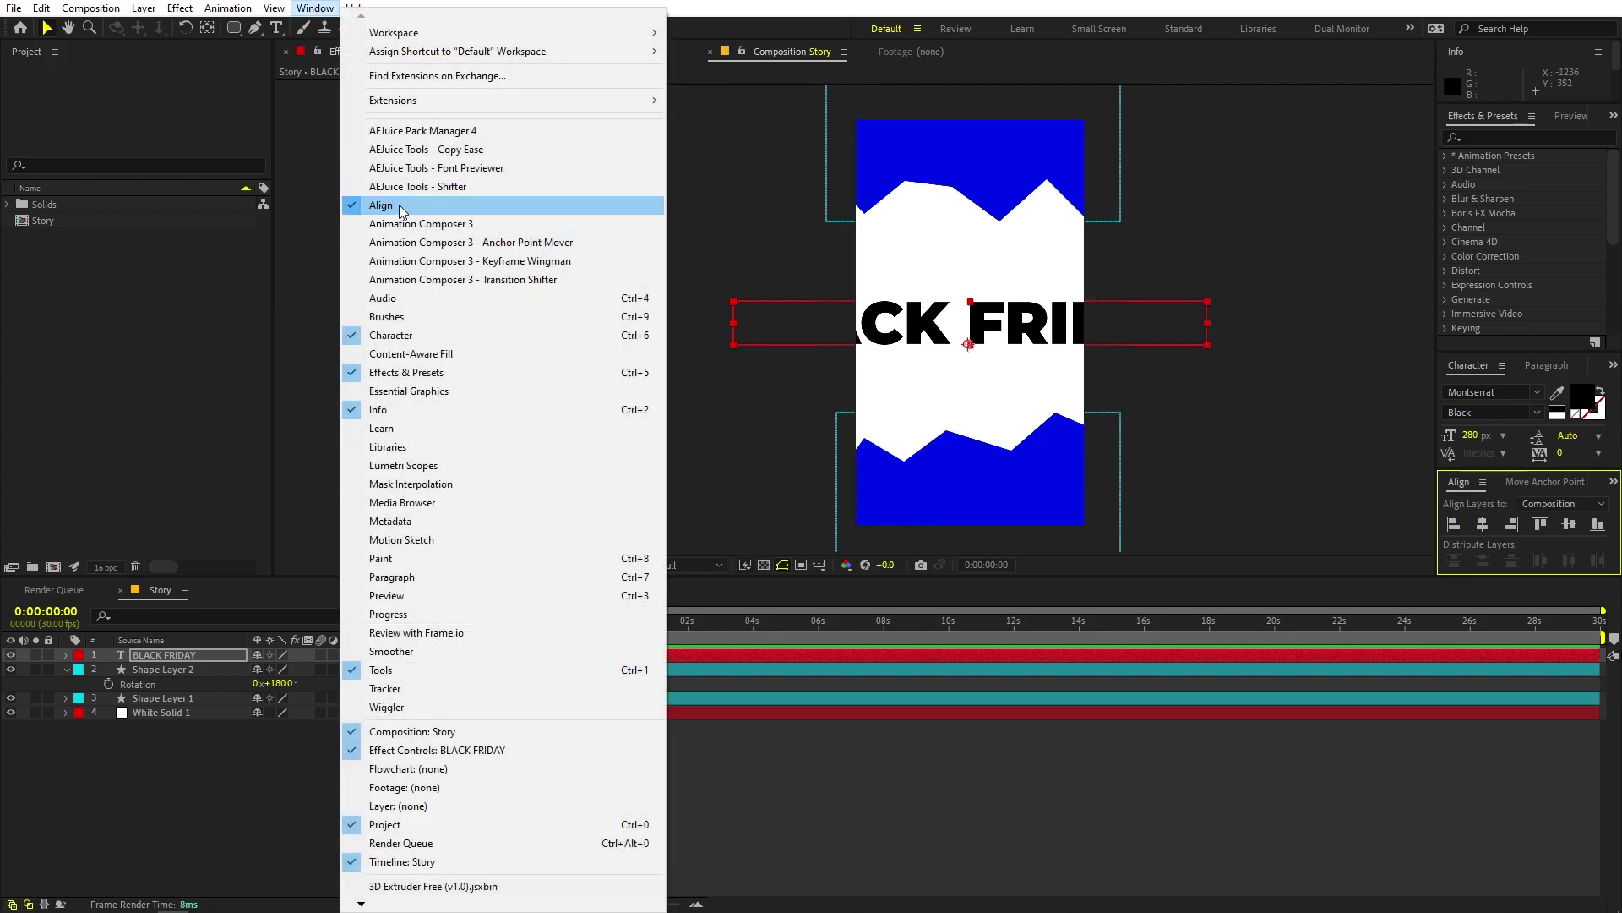
click(177, 659)
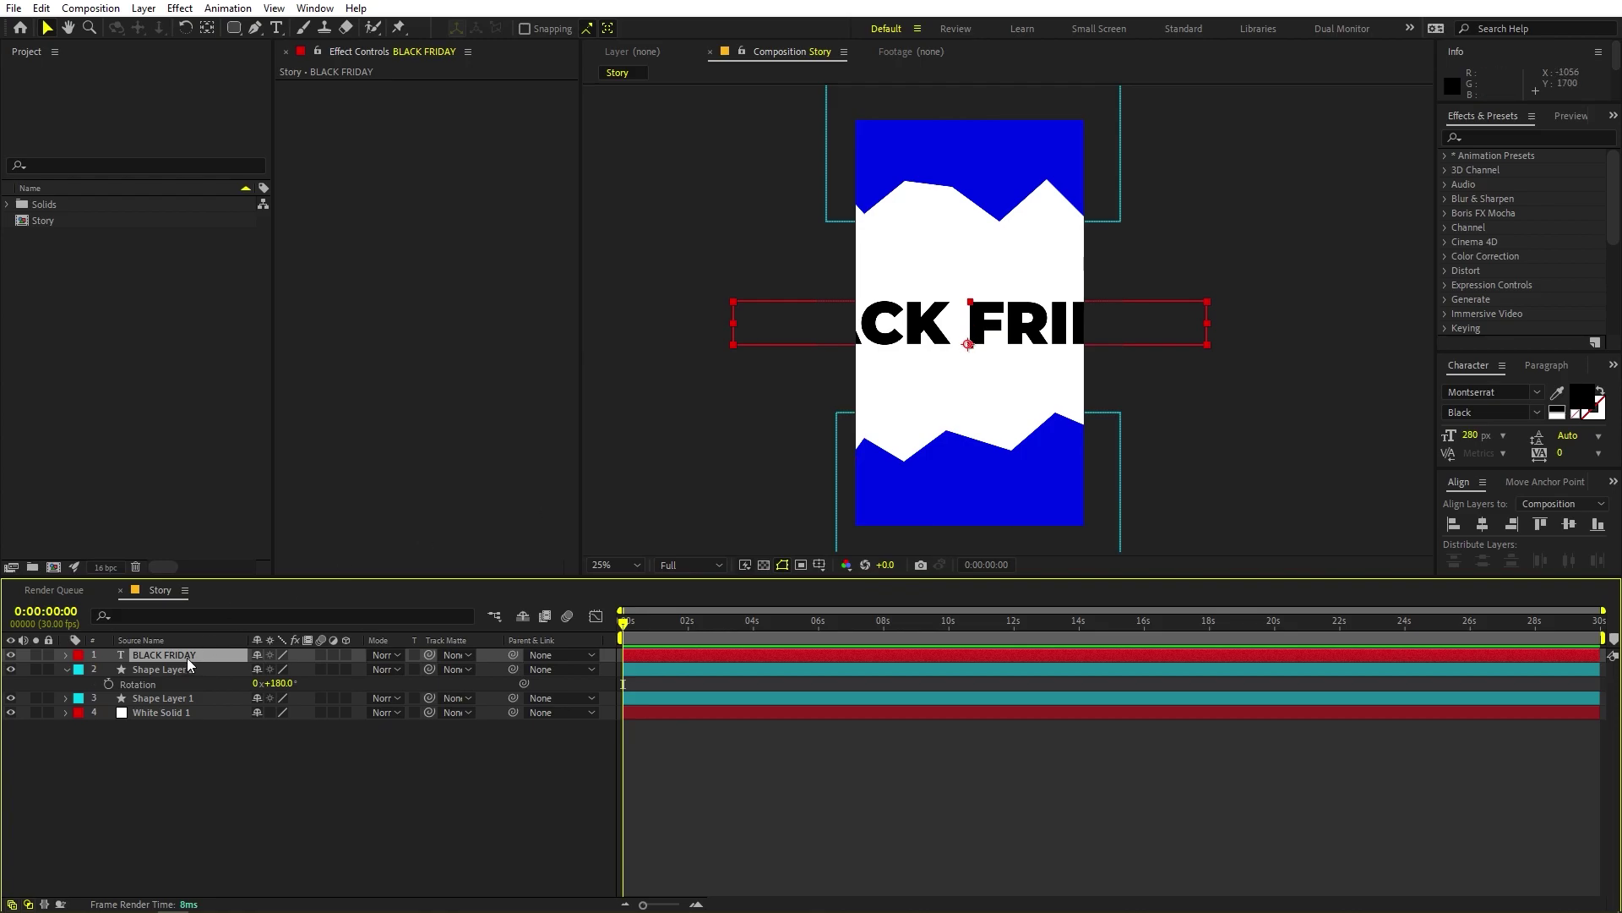
click(207, 29)
key(ctrl+alt+Home)
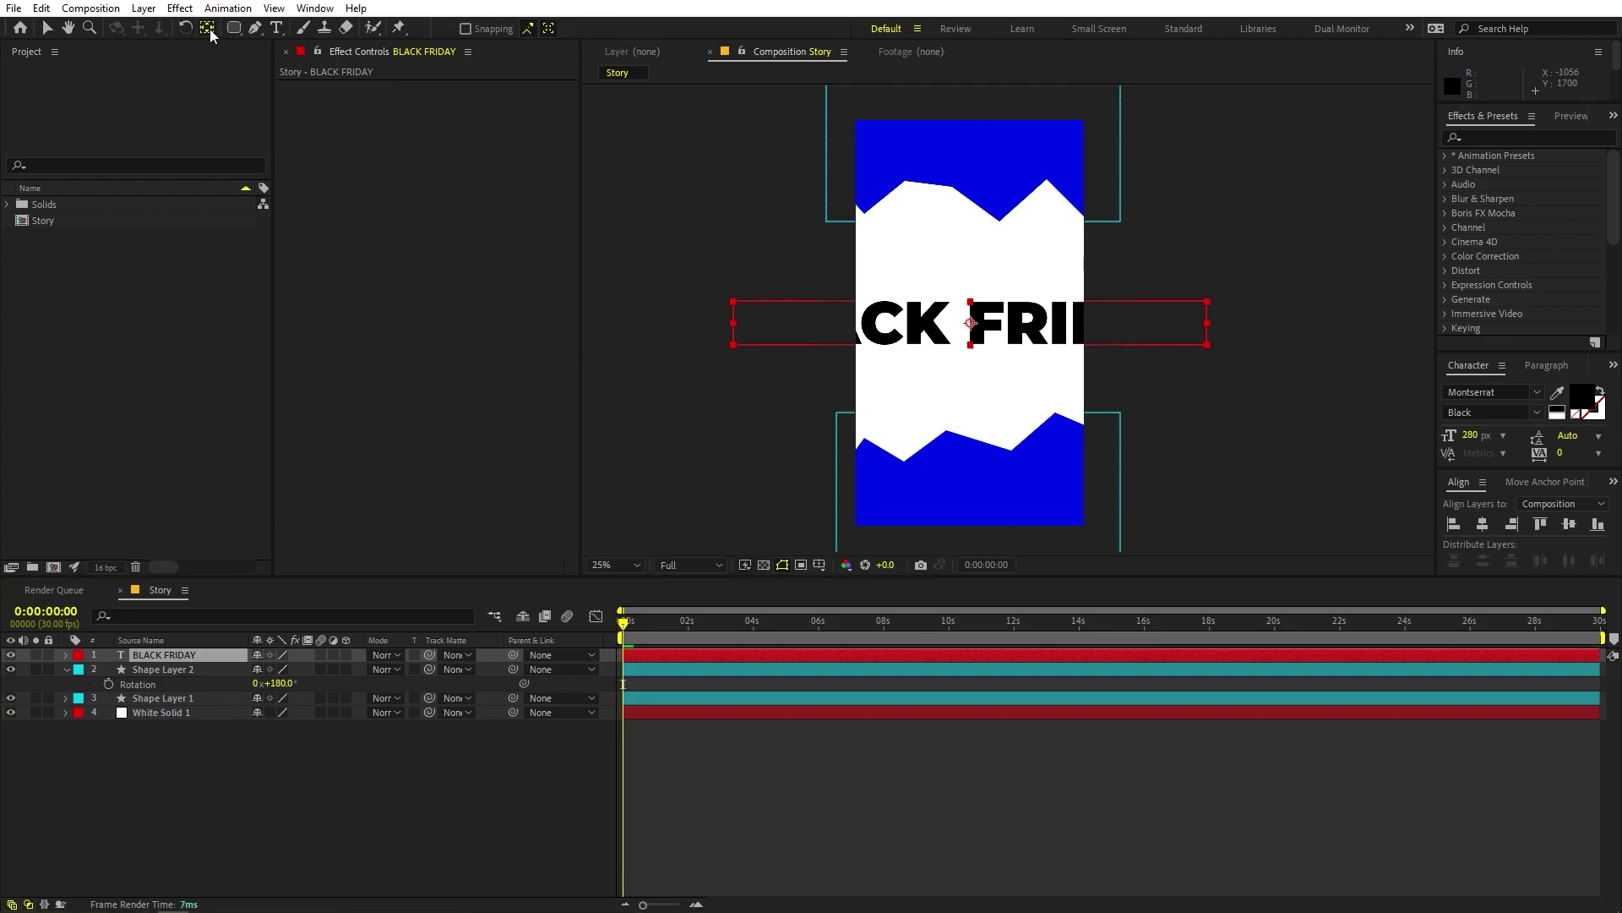
Step: Scale the BLACK FRIDAY text to 32.3% and move it straight up into the upper part of the white area
click(166, 658)
key(s)
drag(283, 673, 226, 673)
key(v)
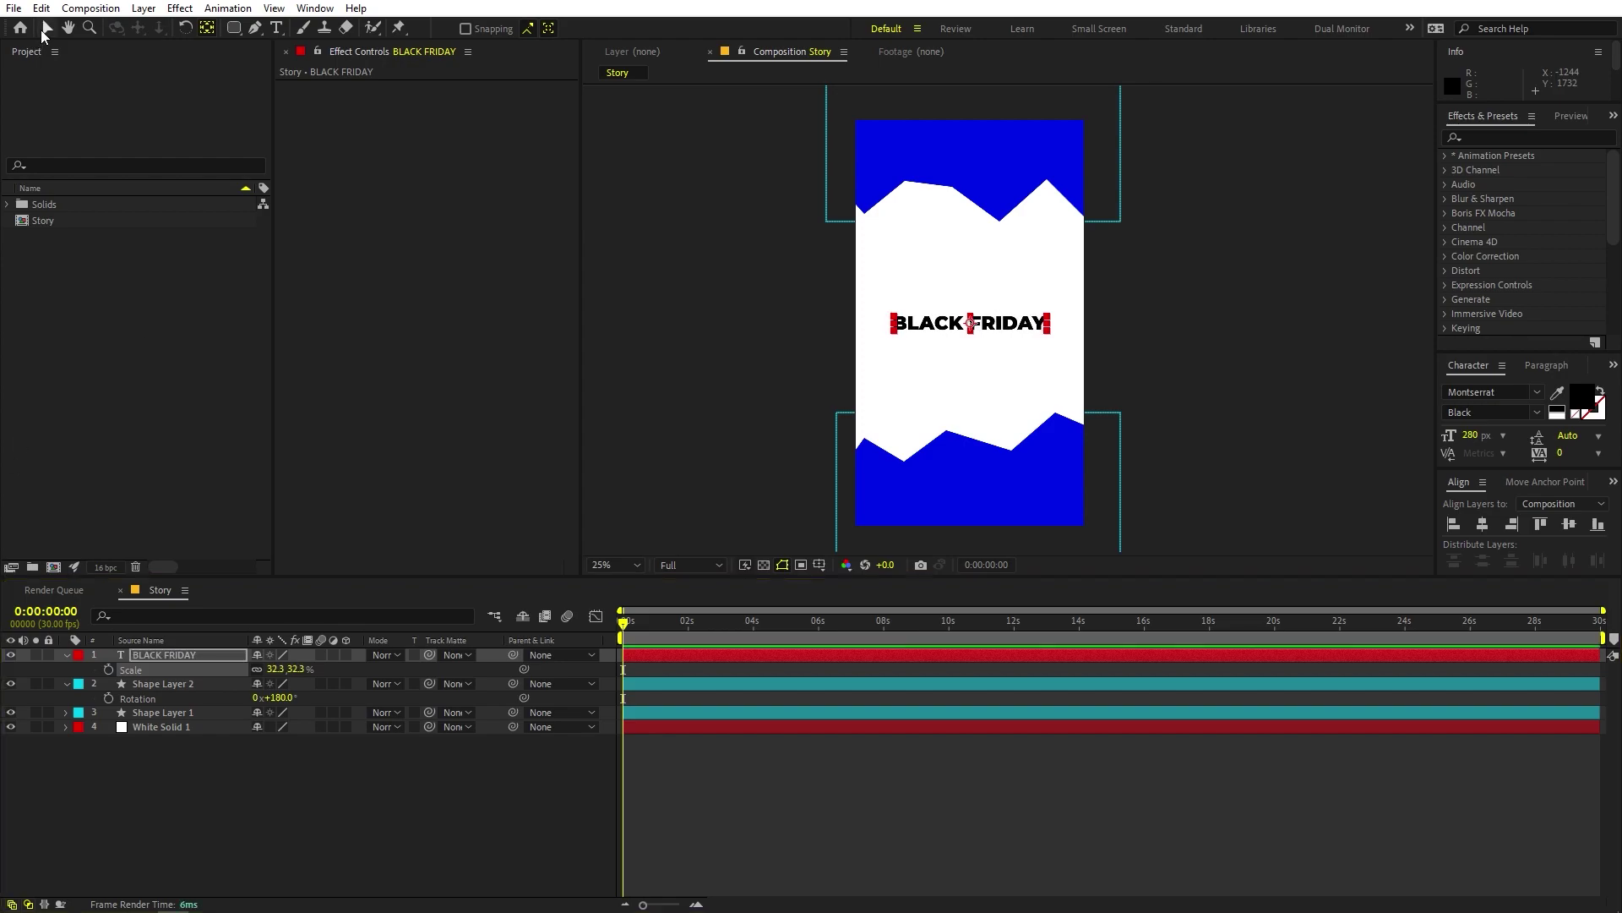
drag(1012, 321, 1015, 257)
Step: Duplicate the BLACK FRIDAY text, place the copy below the original and change its text to 75
click(165, 663)
key(ctrl+d)
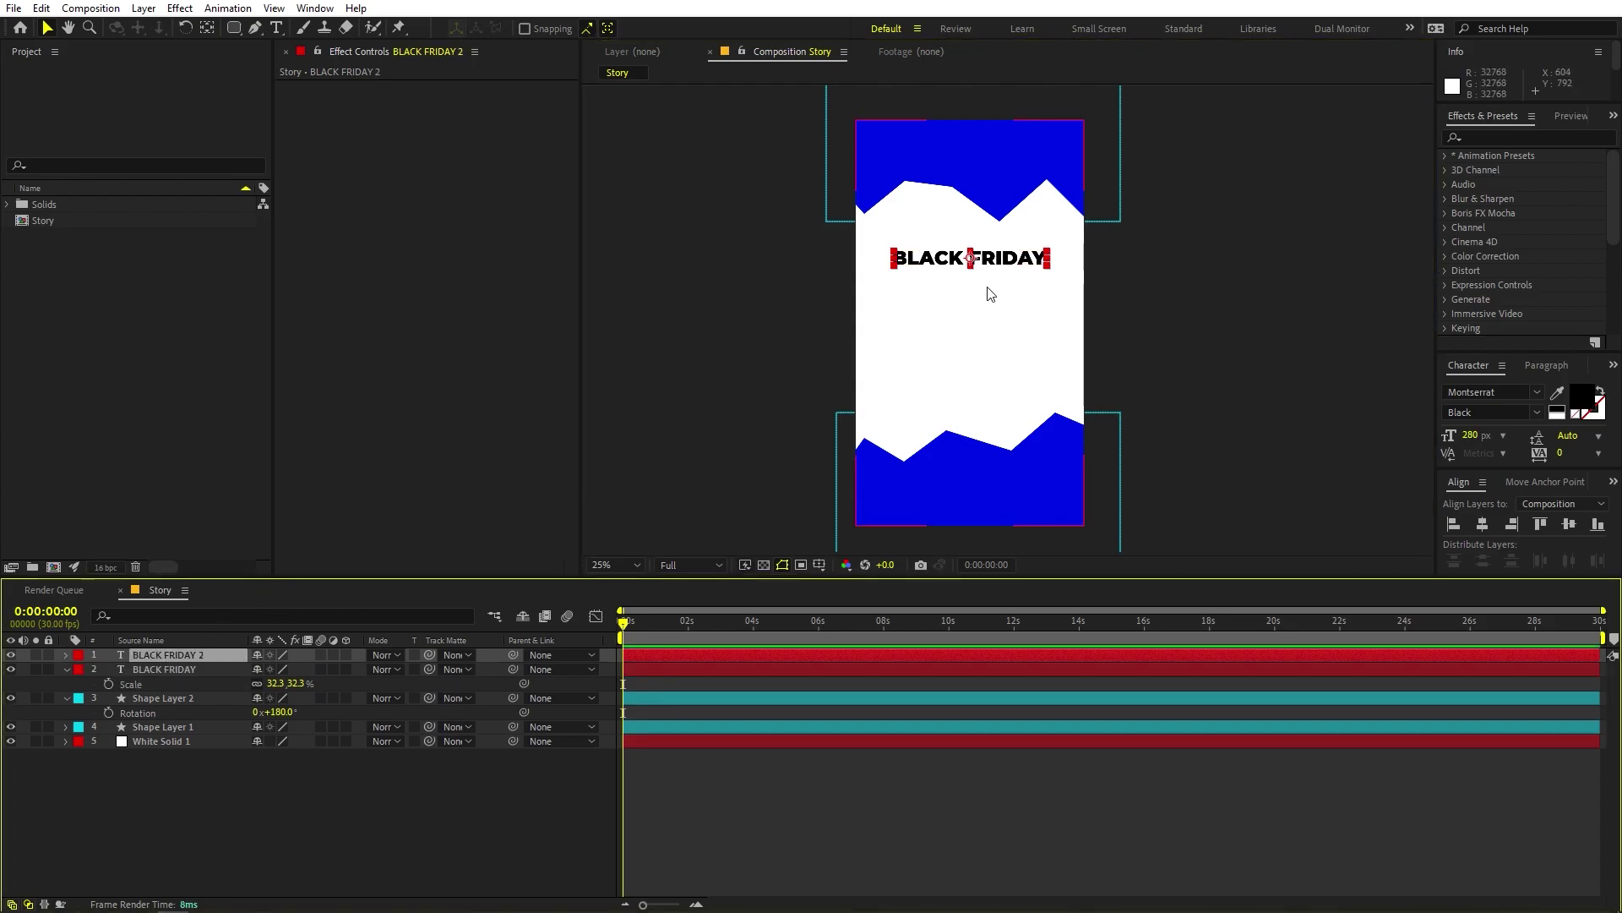
drag(1005, 263, 1007, 303)
double_click(1007, 304)
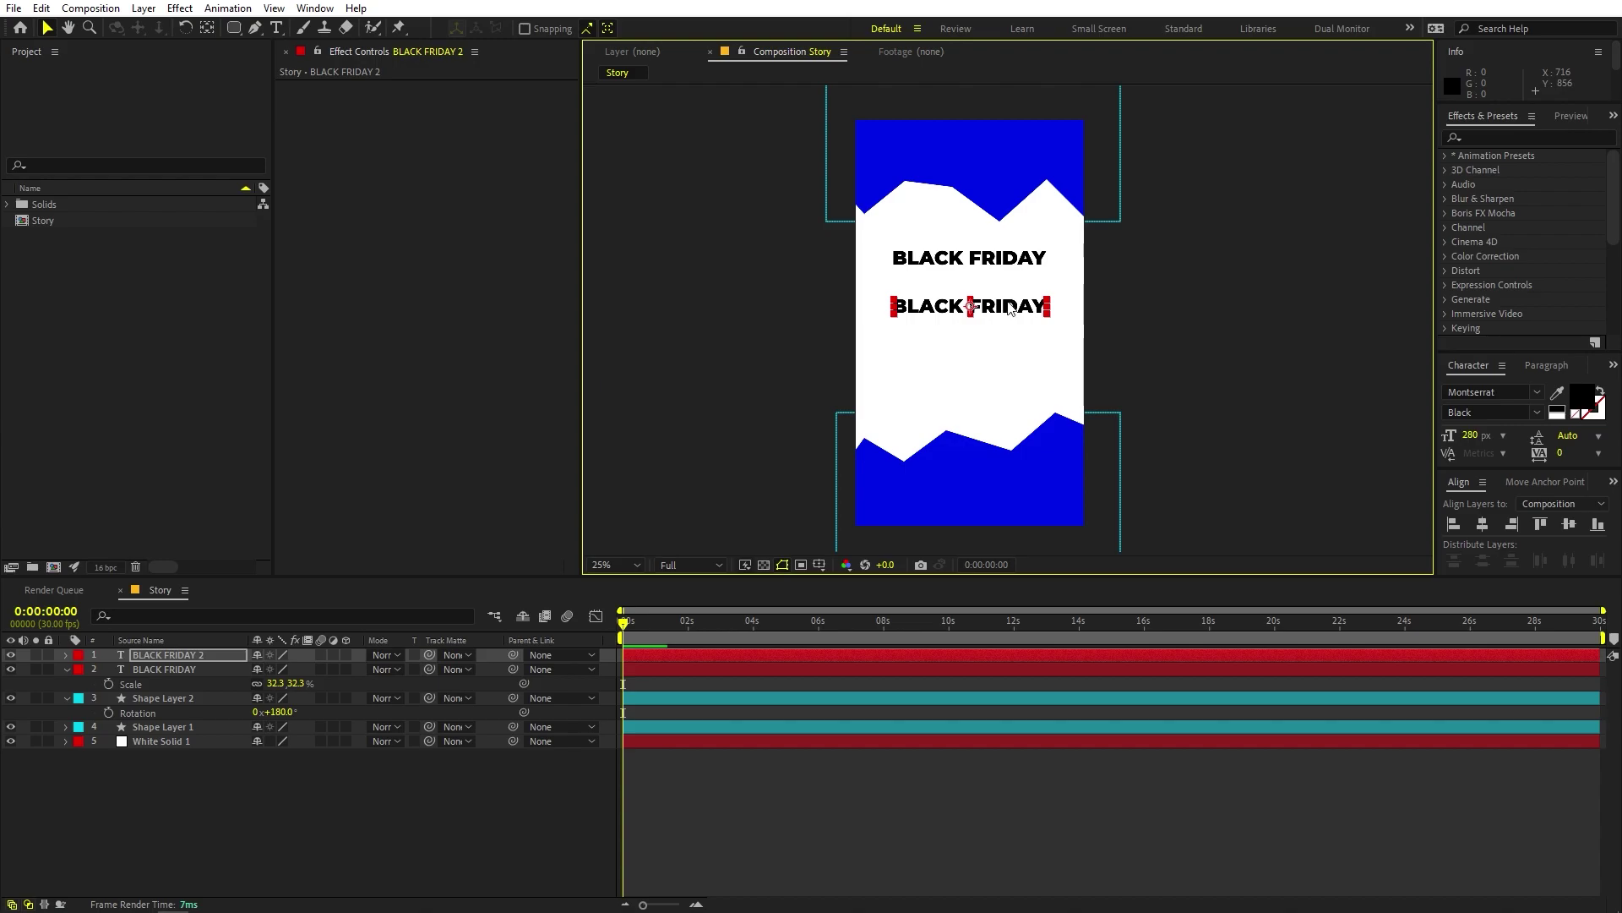
key(BackSpace)
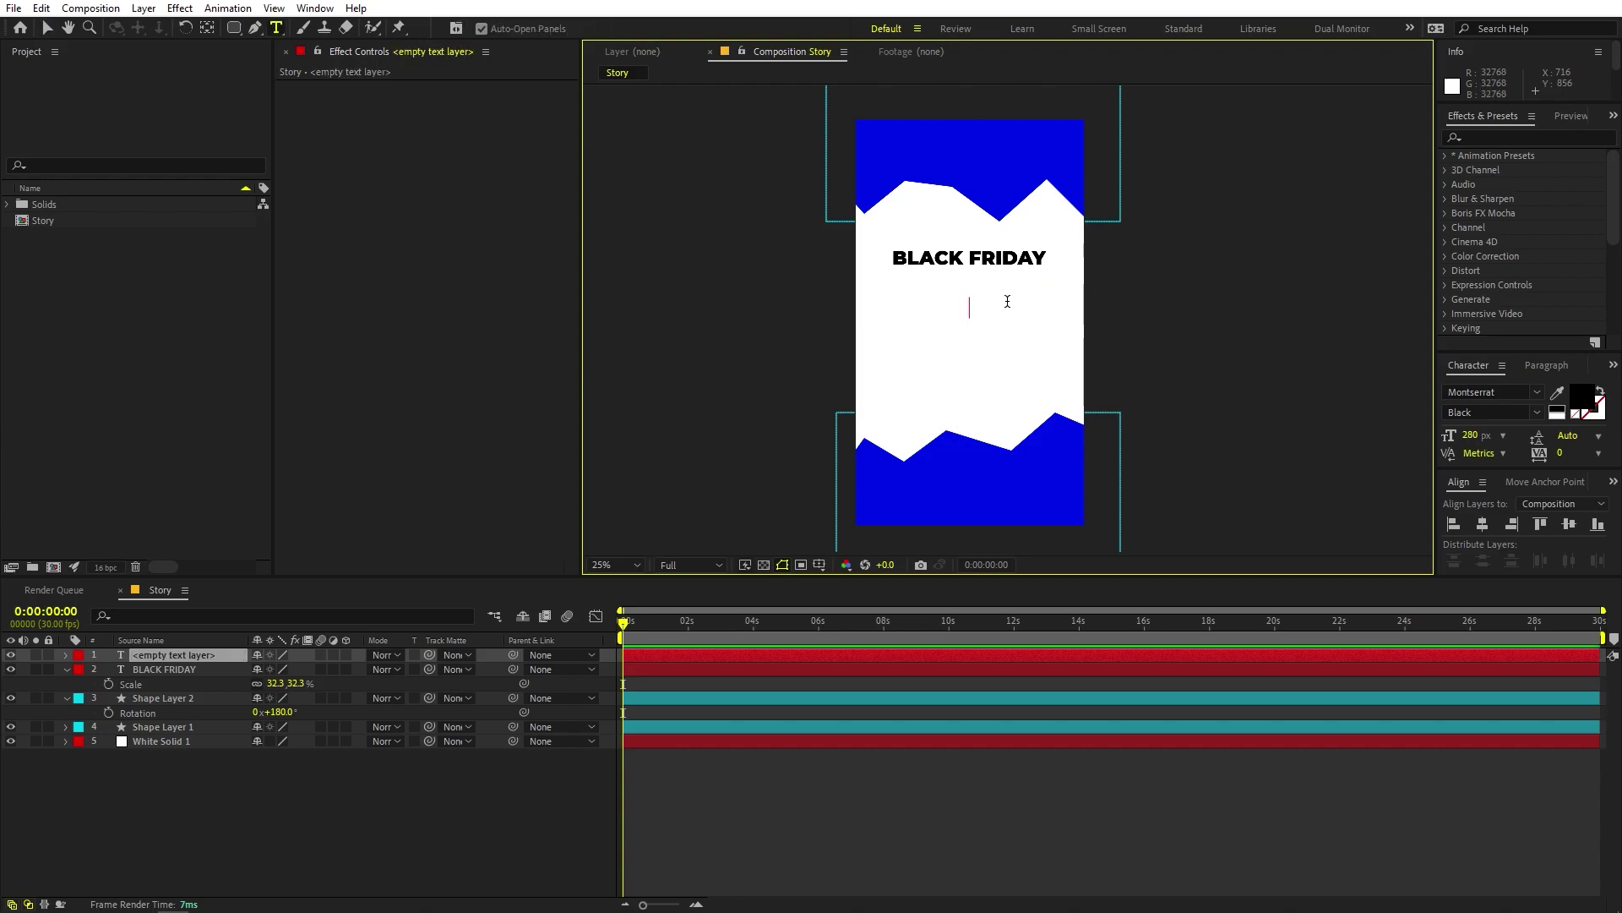
text(75)
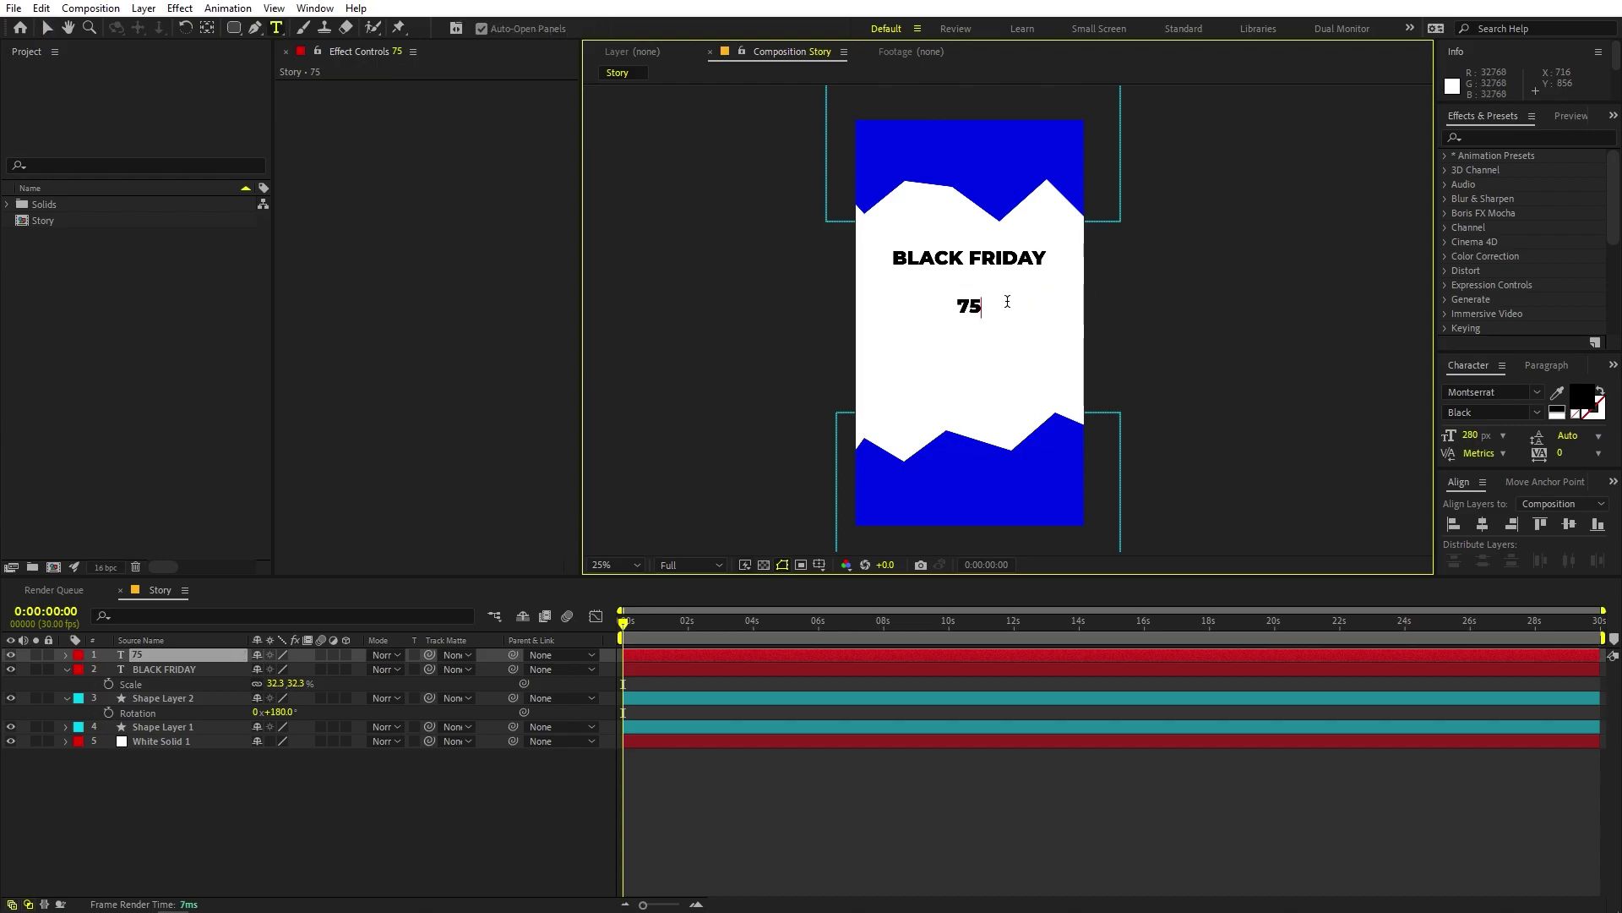
click(47, 28)
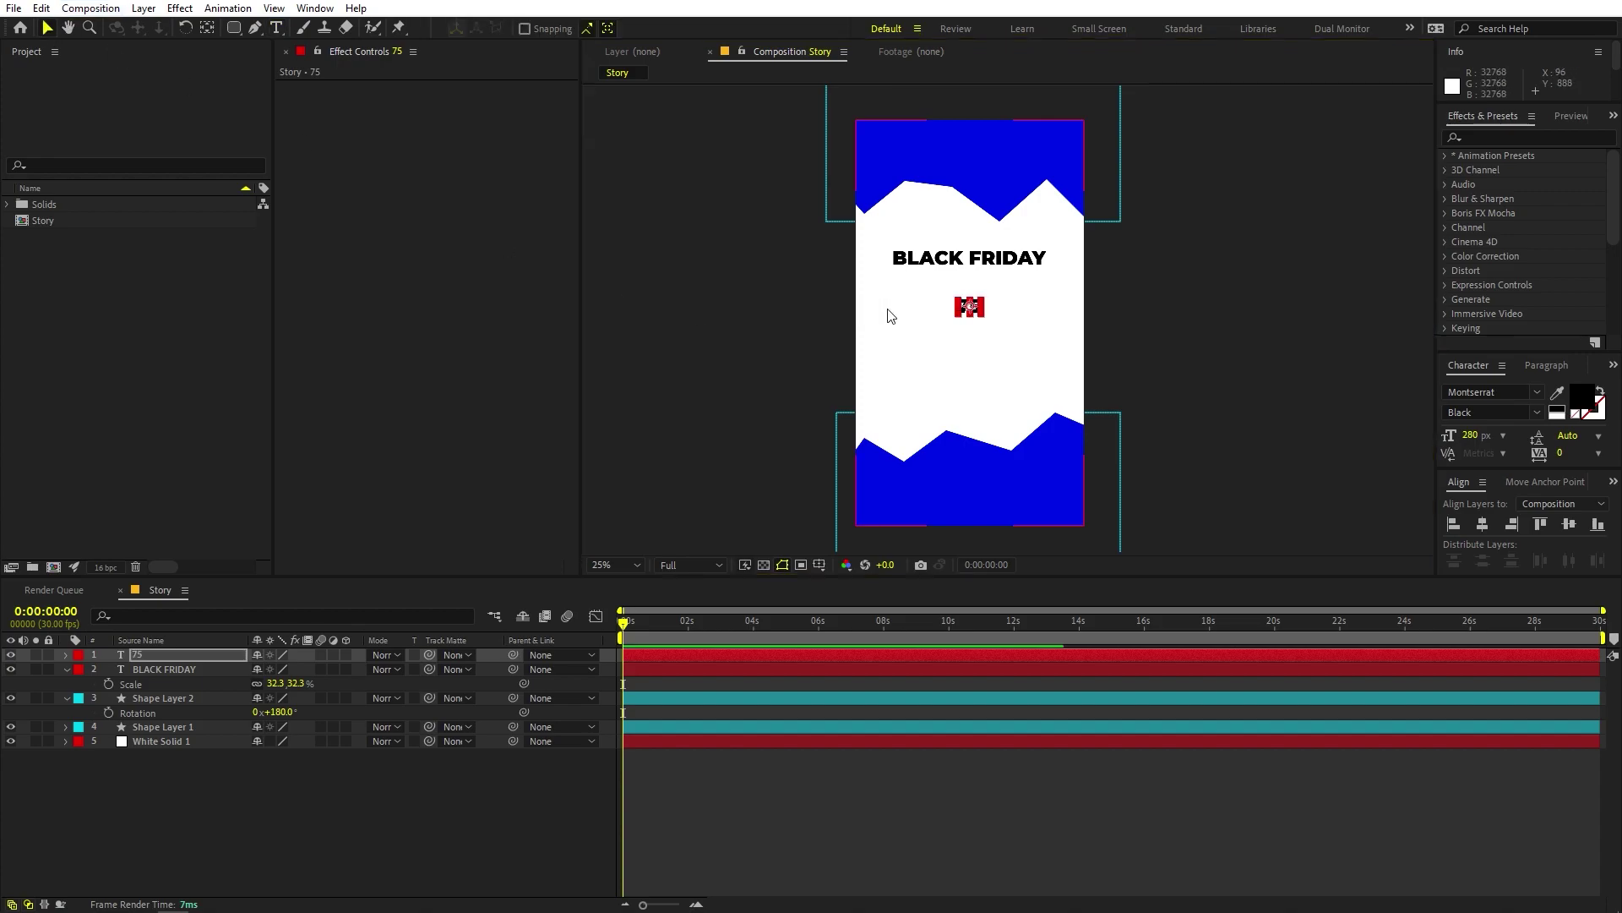
Step: Enlarge the 75 text and place it directly under BLACK FRIDAY, flush with the title's left edge
click(982, 322)
key(space)
drag(1006, 328, 989, 329)
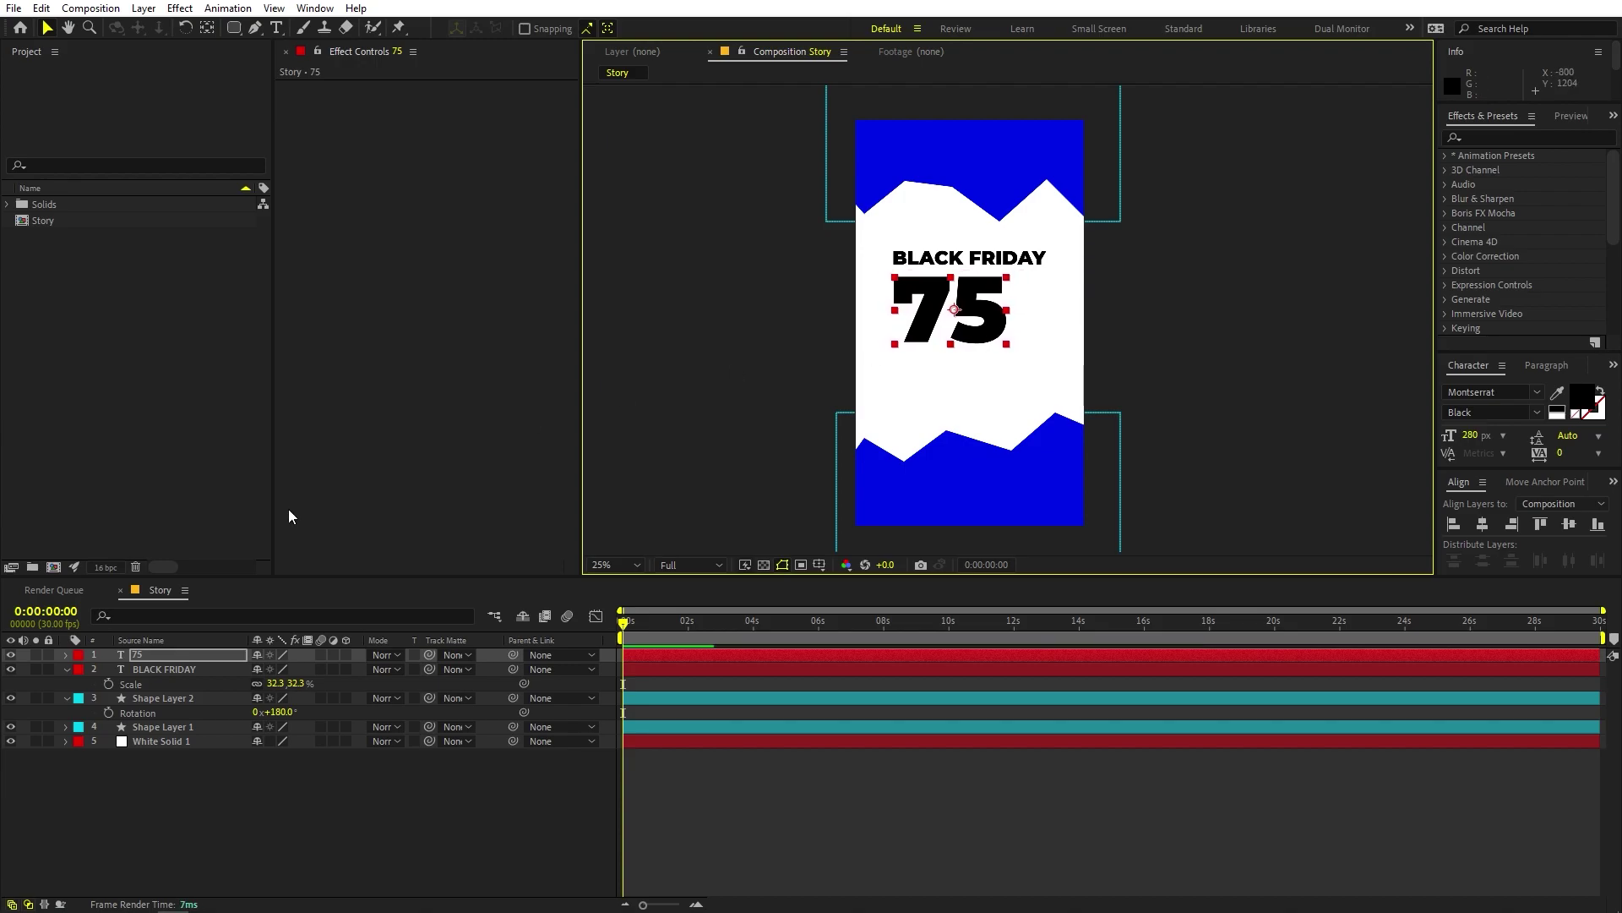
Step: Duplicate the 75 layer and change the copy's text to %
click(176, 654)
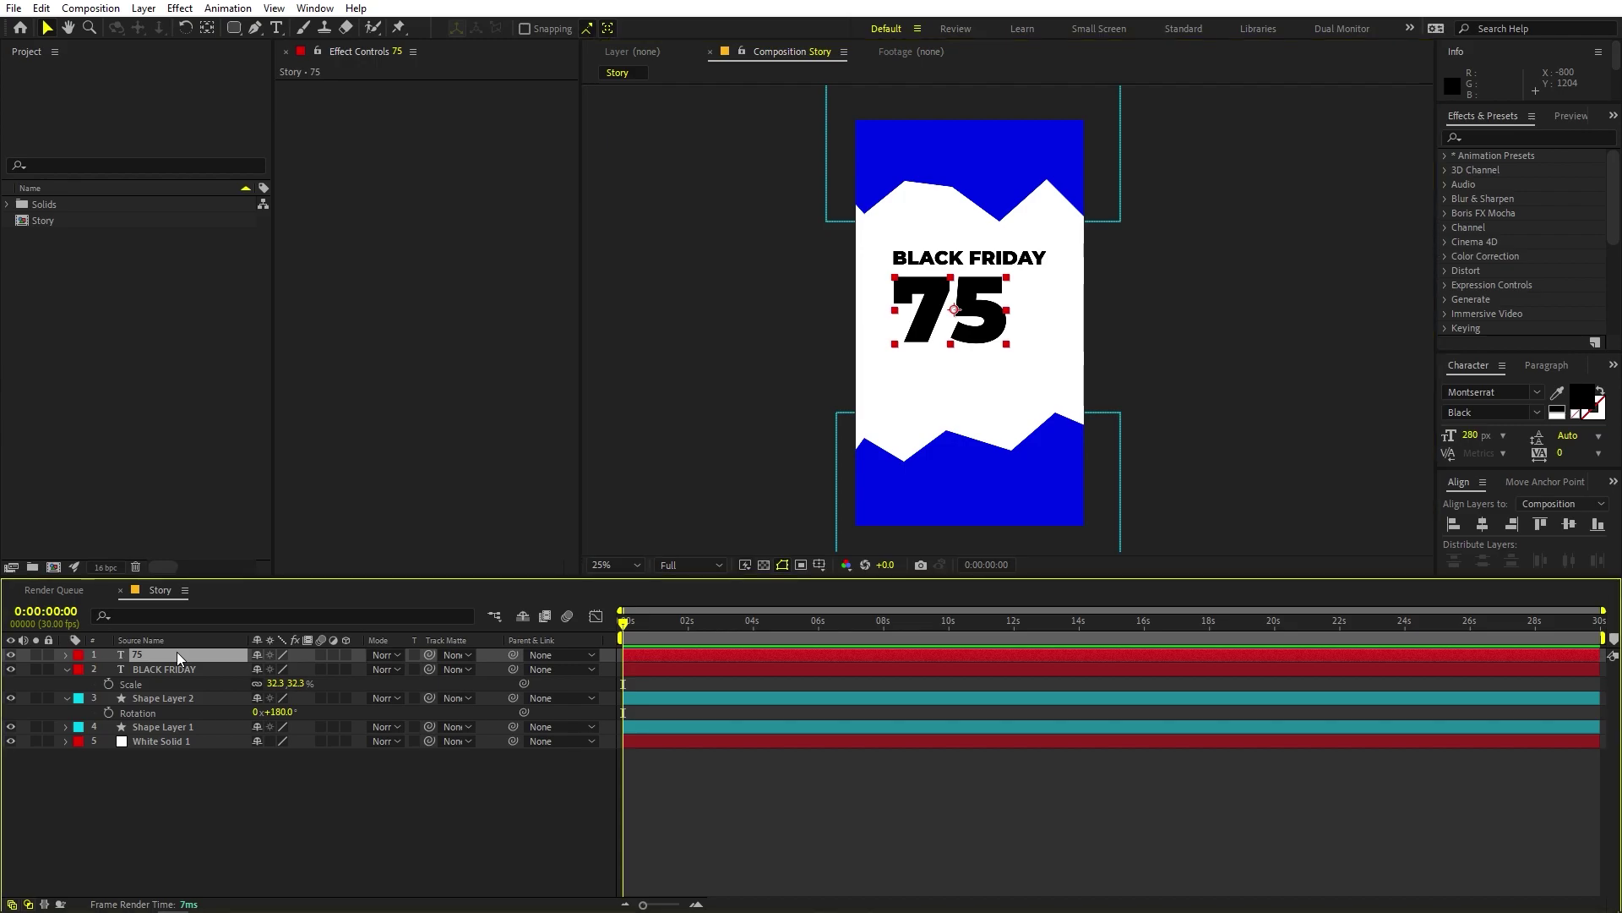
key(ctrl+d)
double_click(175, 653)
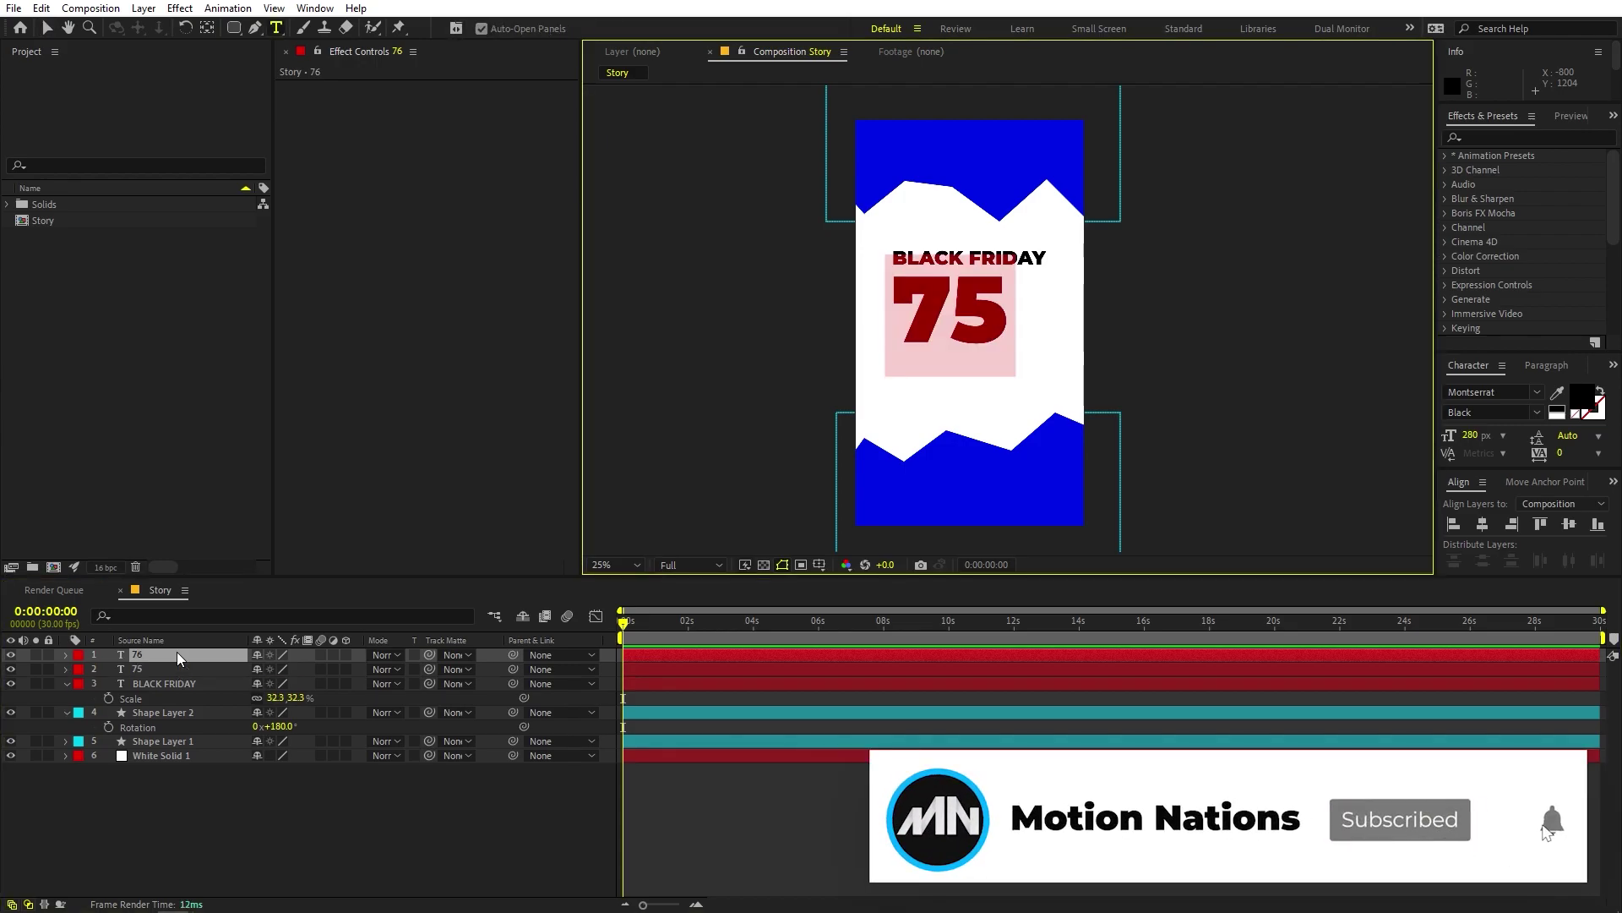
text(%)
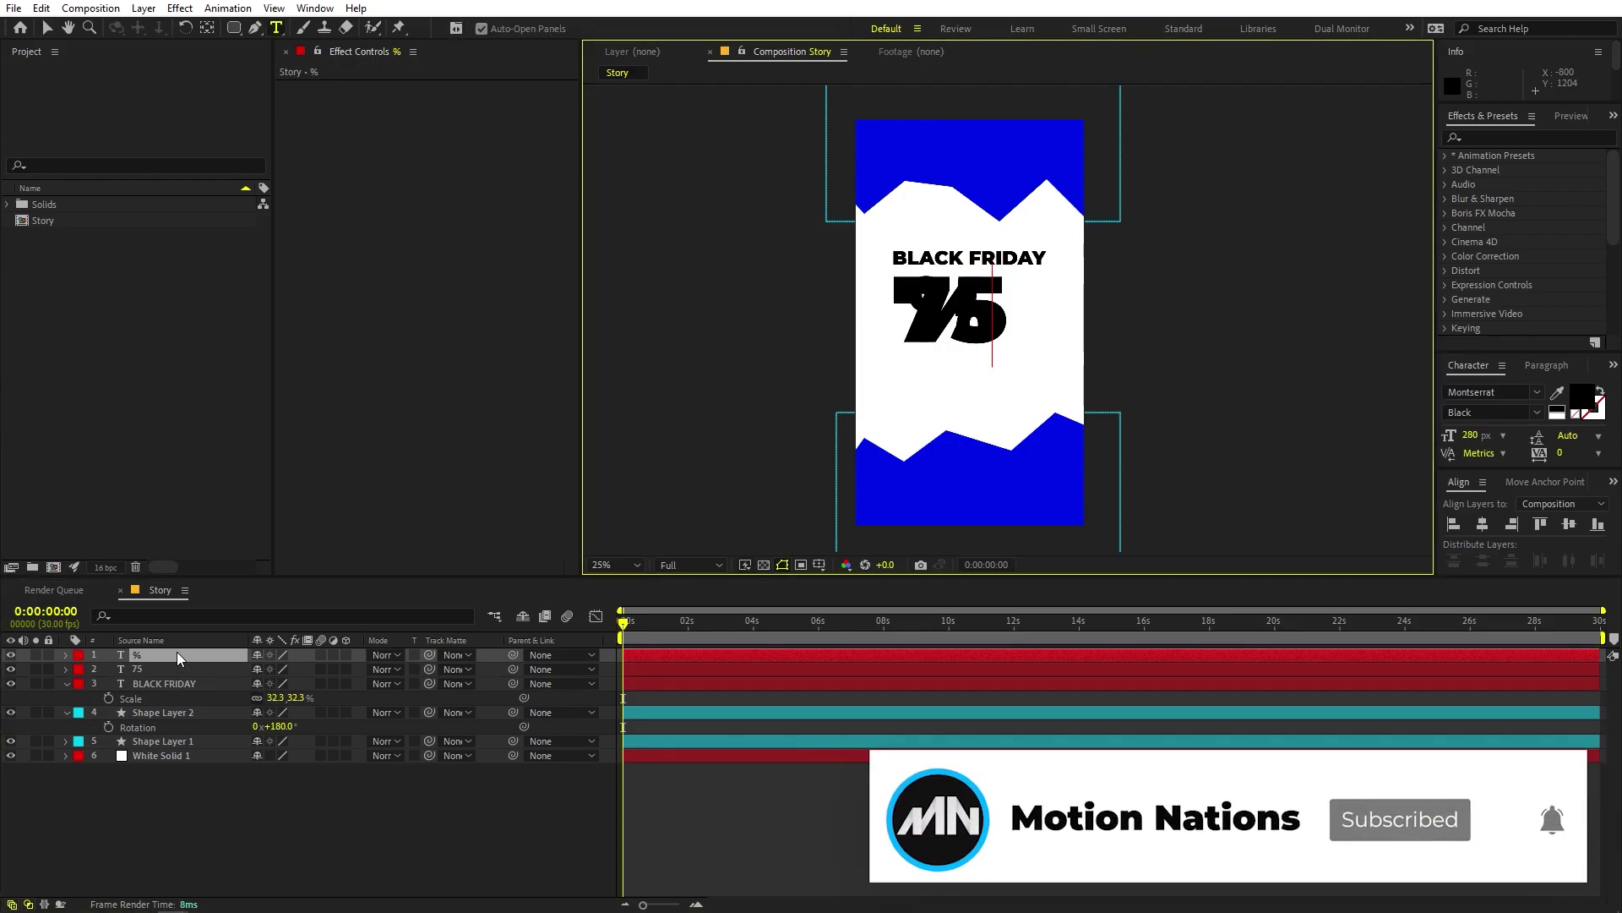
click(49, 31)
Step: Shrink the % sign and place it to the right of the 75, under the end of the title
drag(988, 338, 1049, 322)
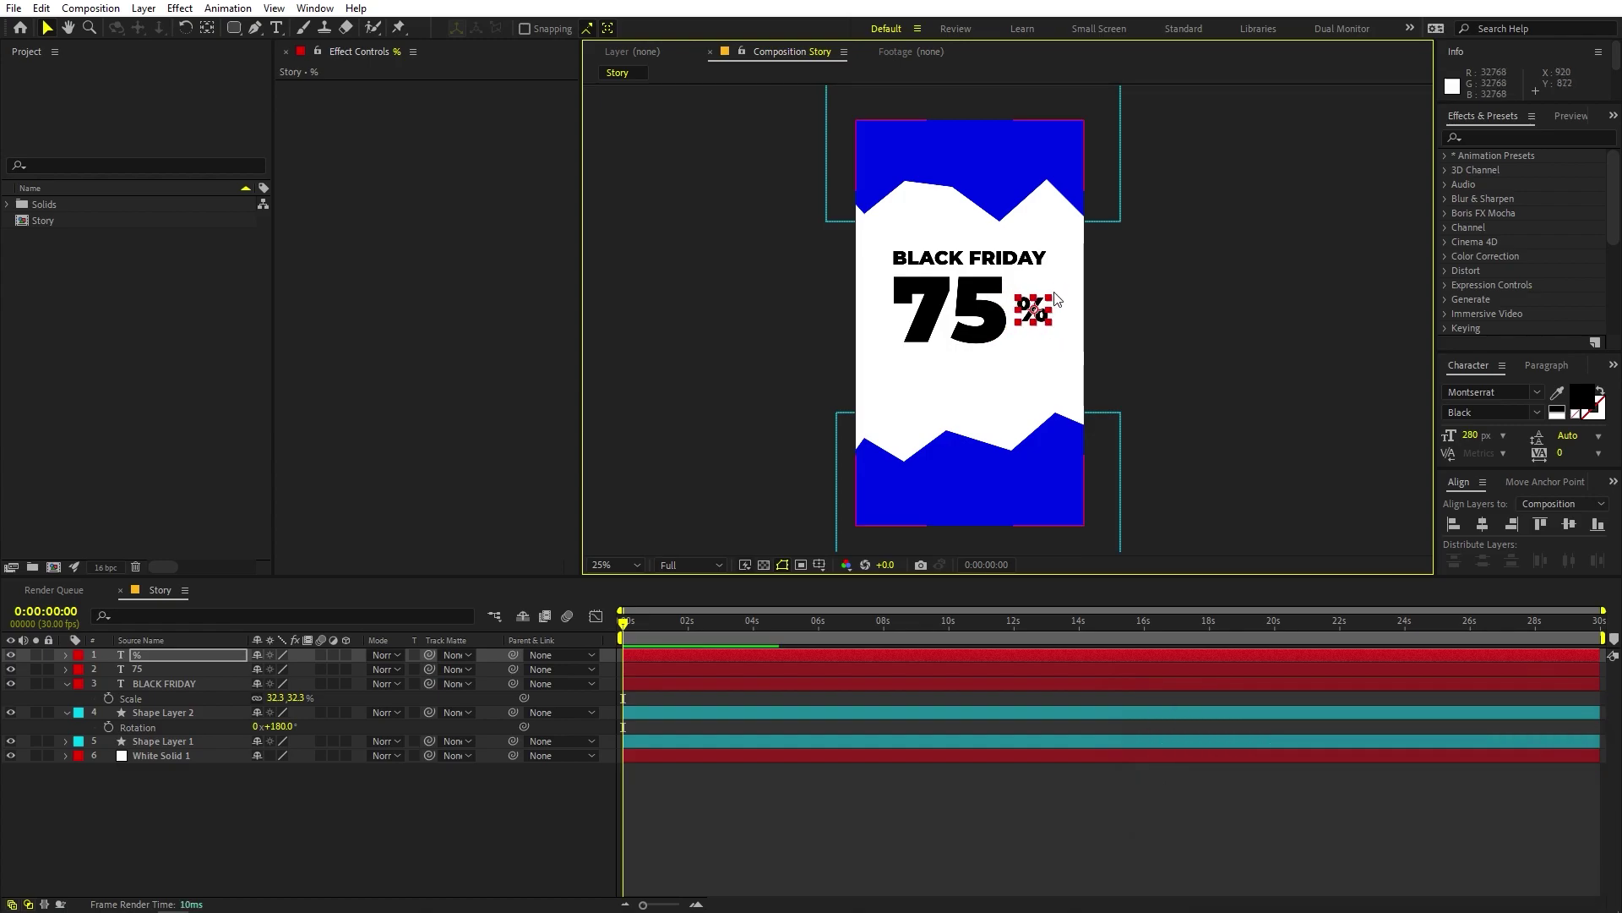
key(period)
drag(1051, 263, 992, 337)
key(period)
drag(1029, 473, 1007, 501)
Step: Duplicate the % sign as a second line below it reading OFF, scaled down to about the % sign's width
key(ctrl+d)
double_click(1007, 500)
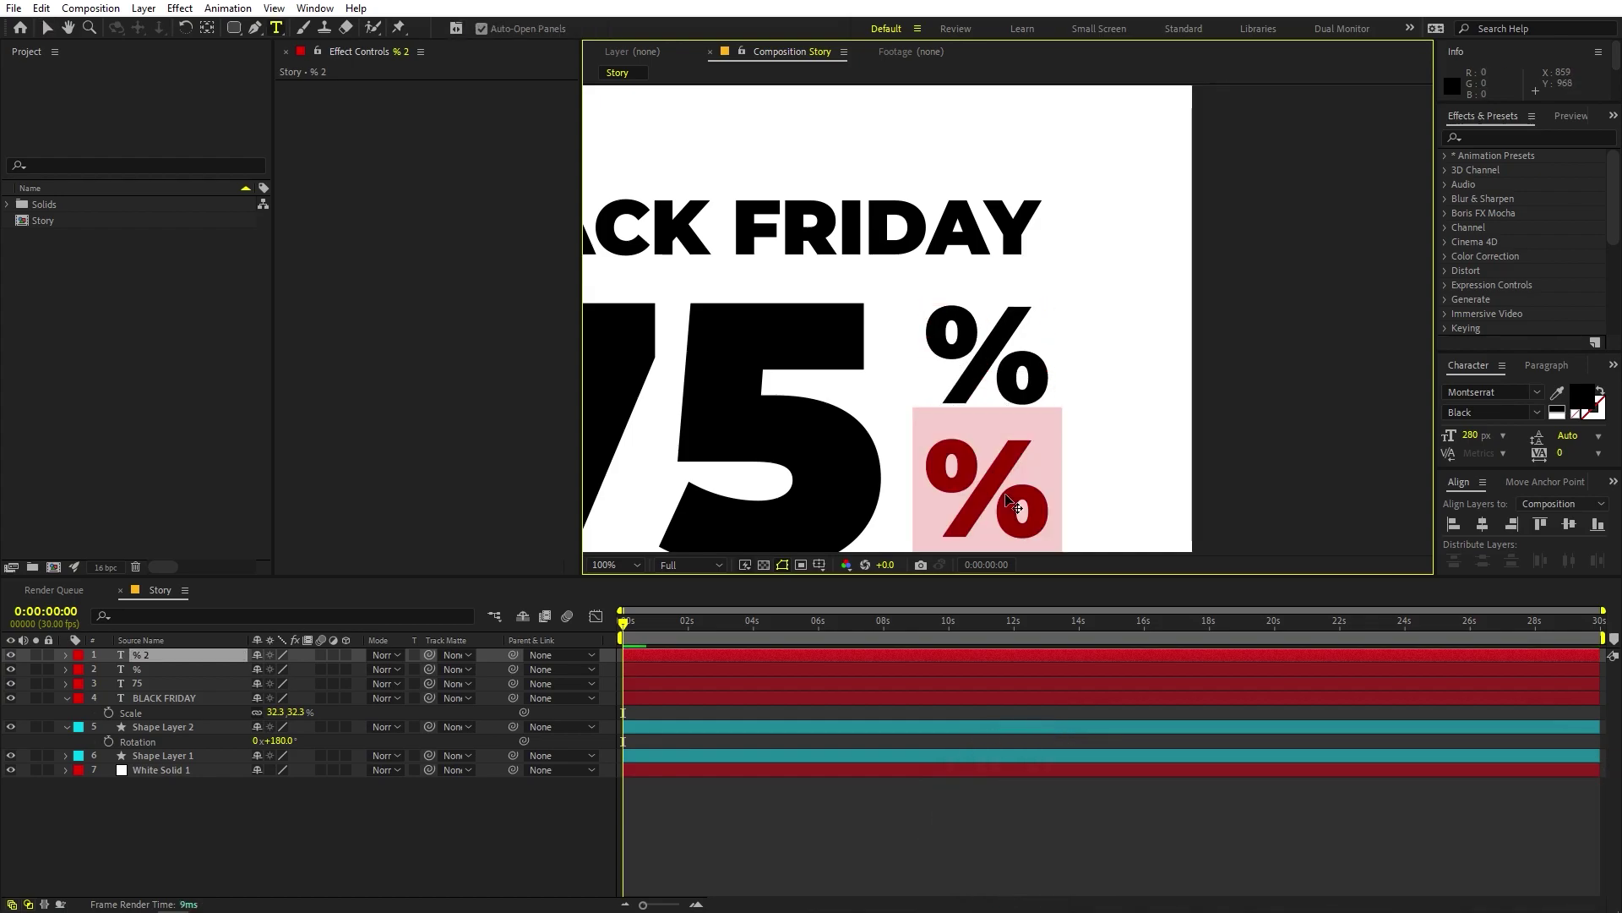
text(OFF)
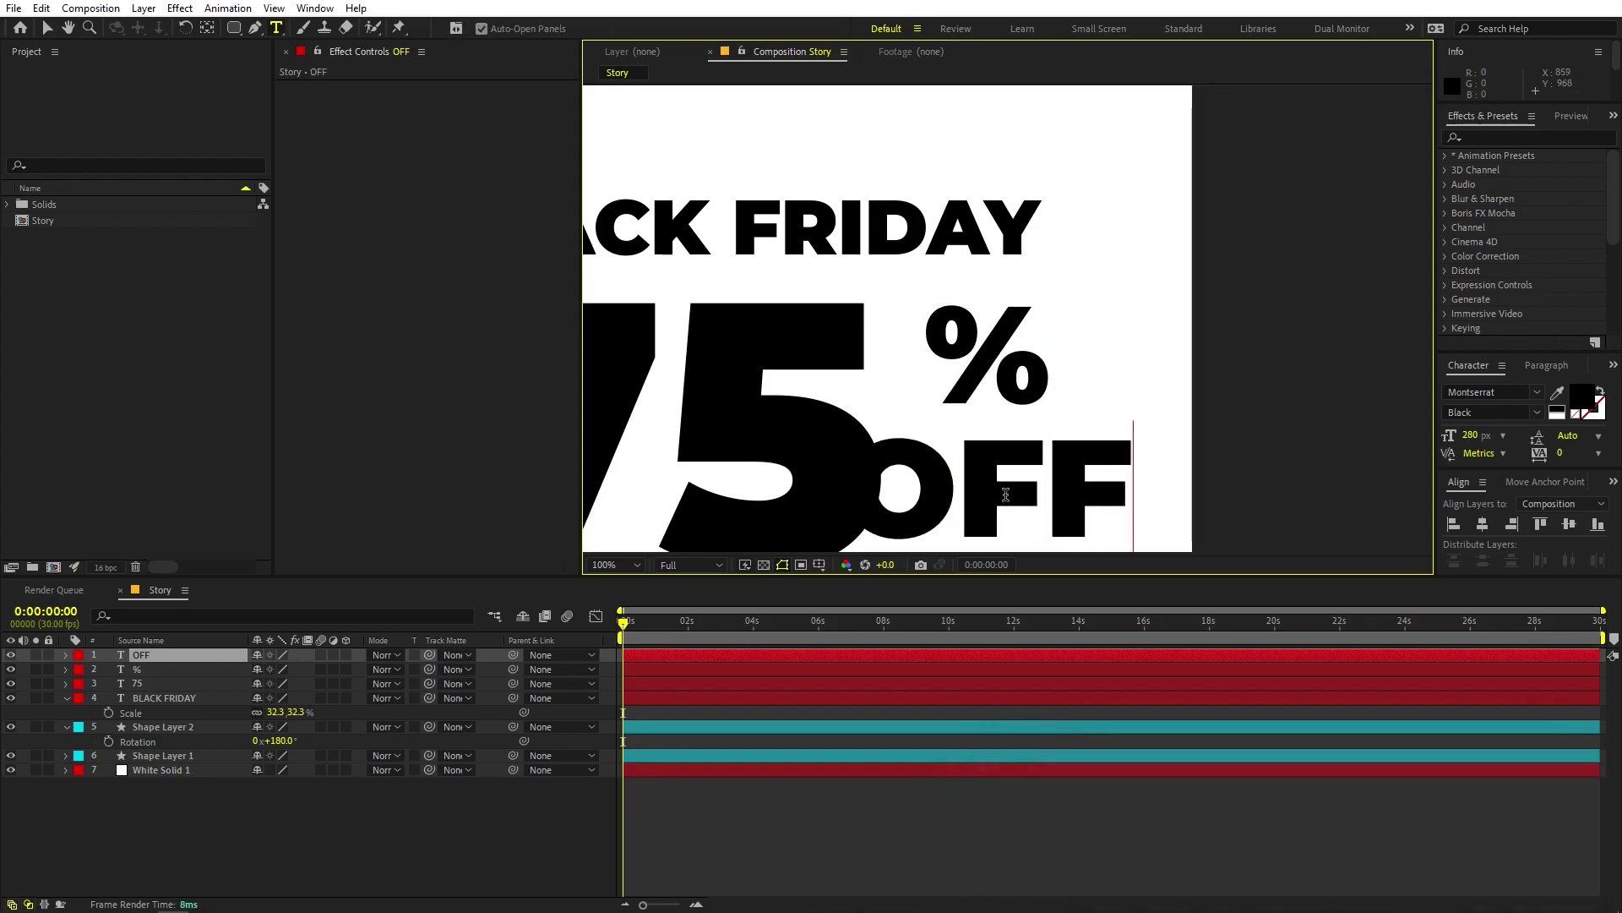
click(47, 27)
drag(1132, 545, 1039, 510)
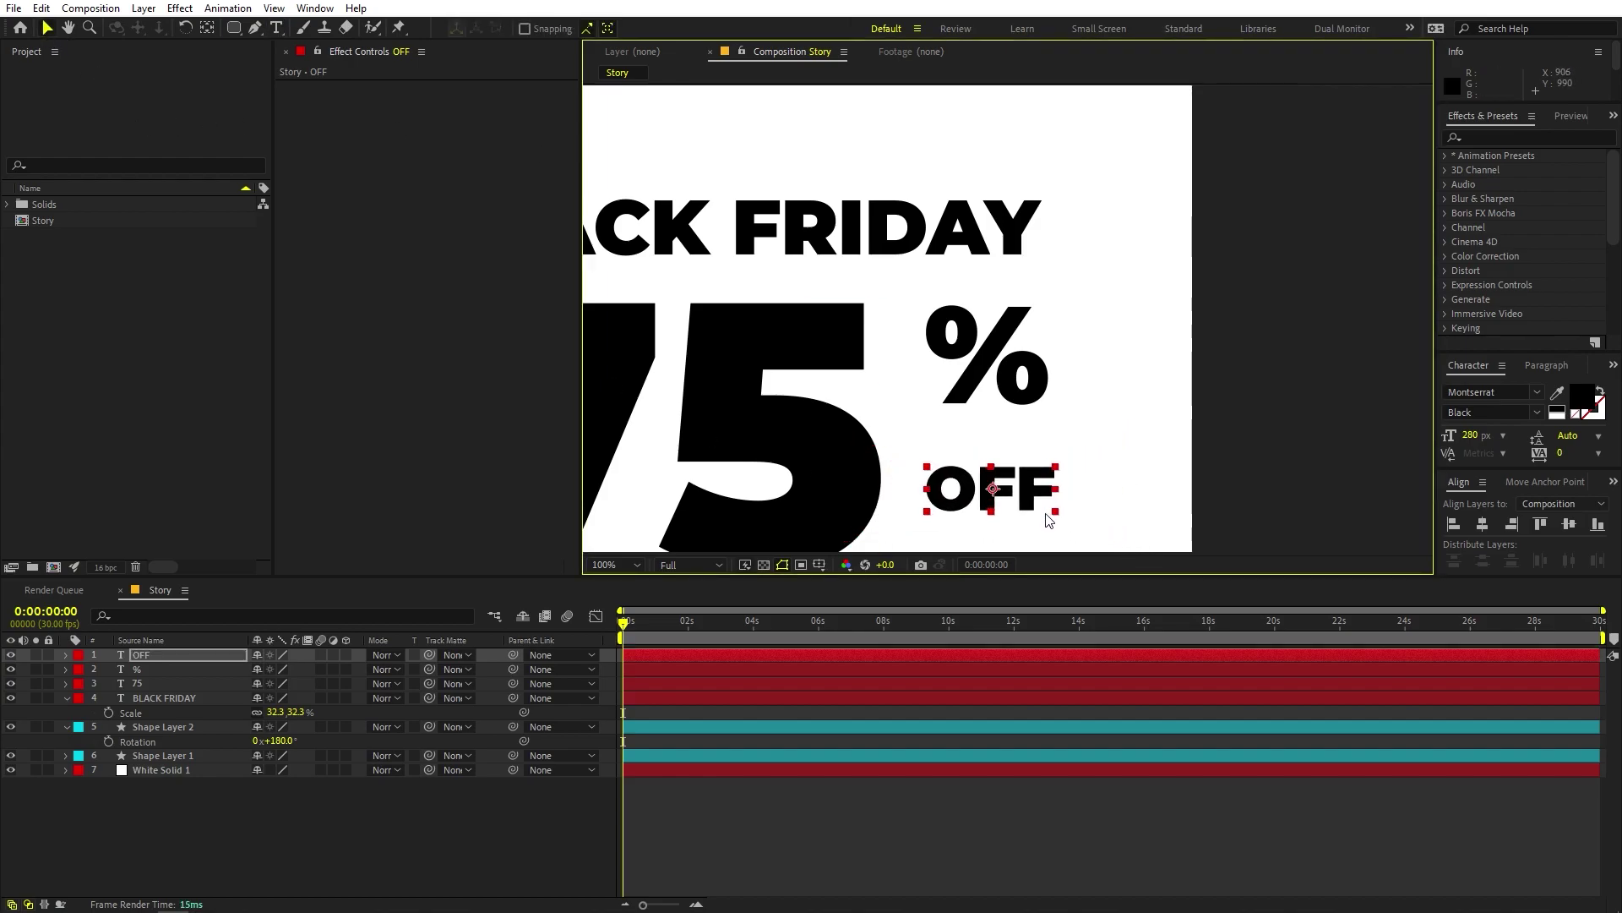
Step: Nudge OFF down toward the base of the 75, and slightly enlarge the % sign and lower it to just above OFF
key(shift+Down)
key(shift+Down)
key(shift+Down)
key(shift+Down)
click(997, 371)
scroll(1158, 439, down, 3)
drag(1014, 313, 1056, 394)
Step: Enlarge OFF slightly and move both the % sign and OFF up so they sit centred beside the 75
click(1040, 435)
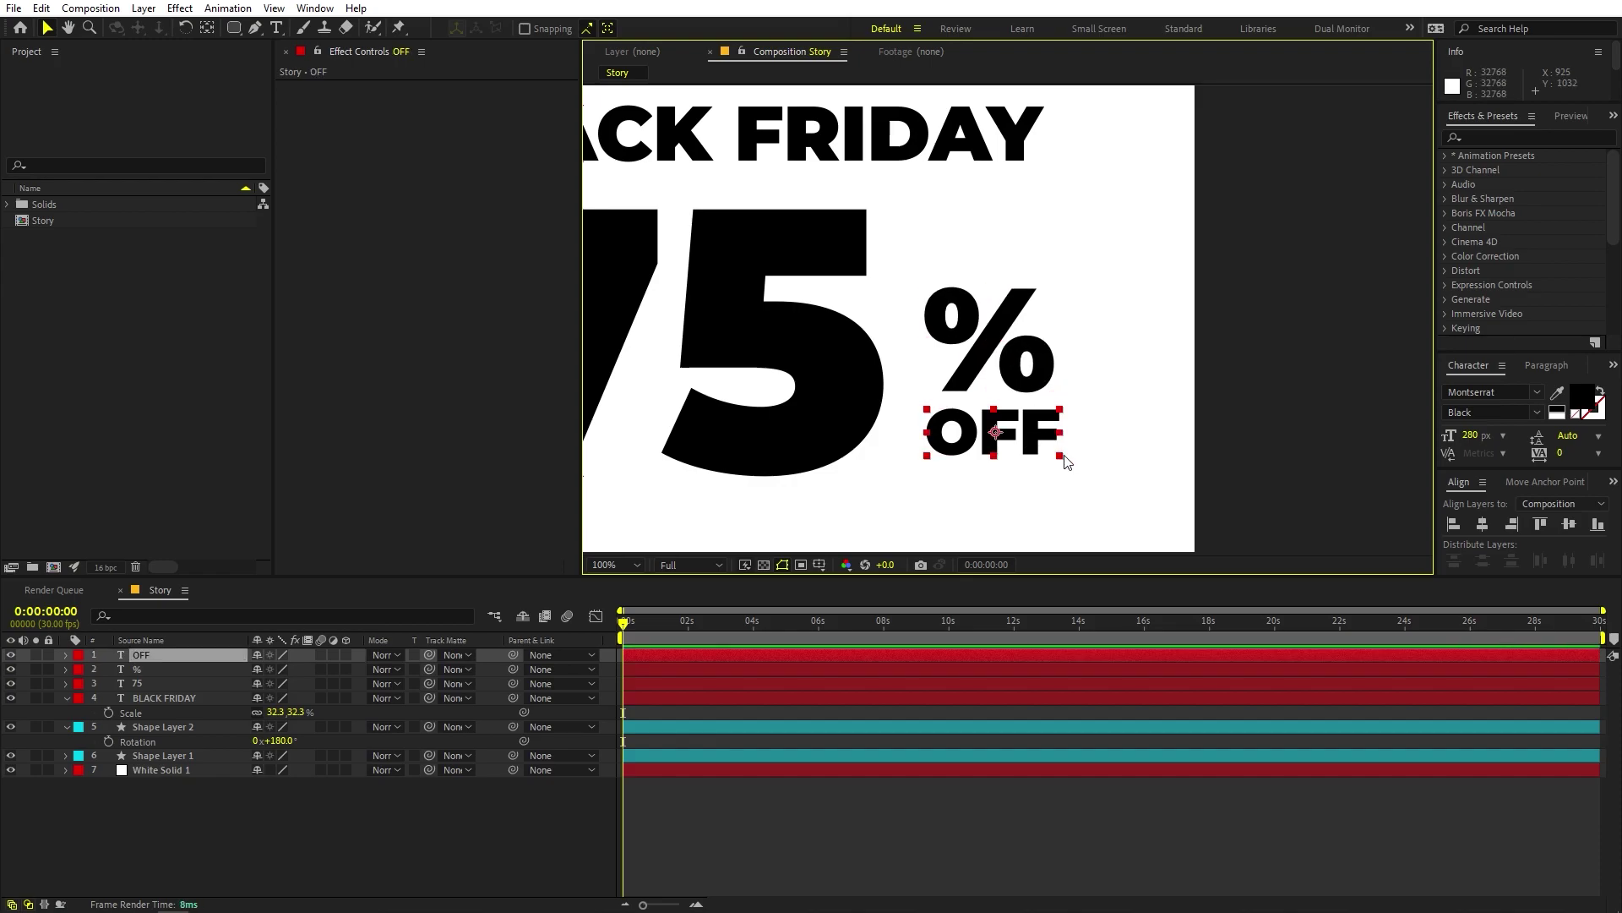
drag(1064, 455, 1069, 459)
drag(1005, 325, 1006, 267)
drag(1014, 415, 1014, 365)
key(comma)
key(comma)
key(comma)
key(comma)
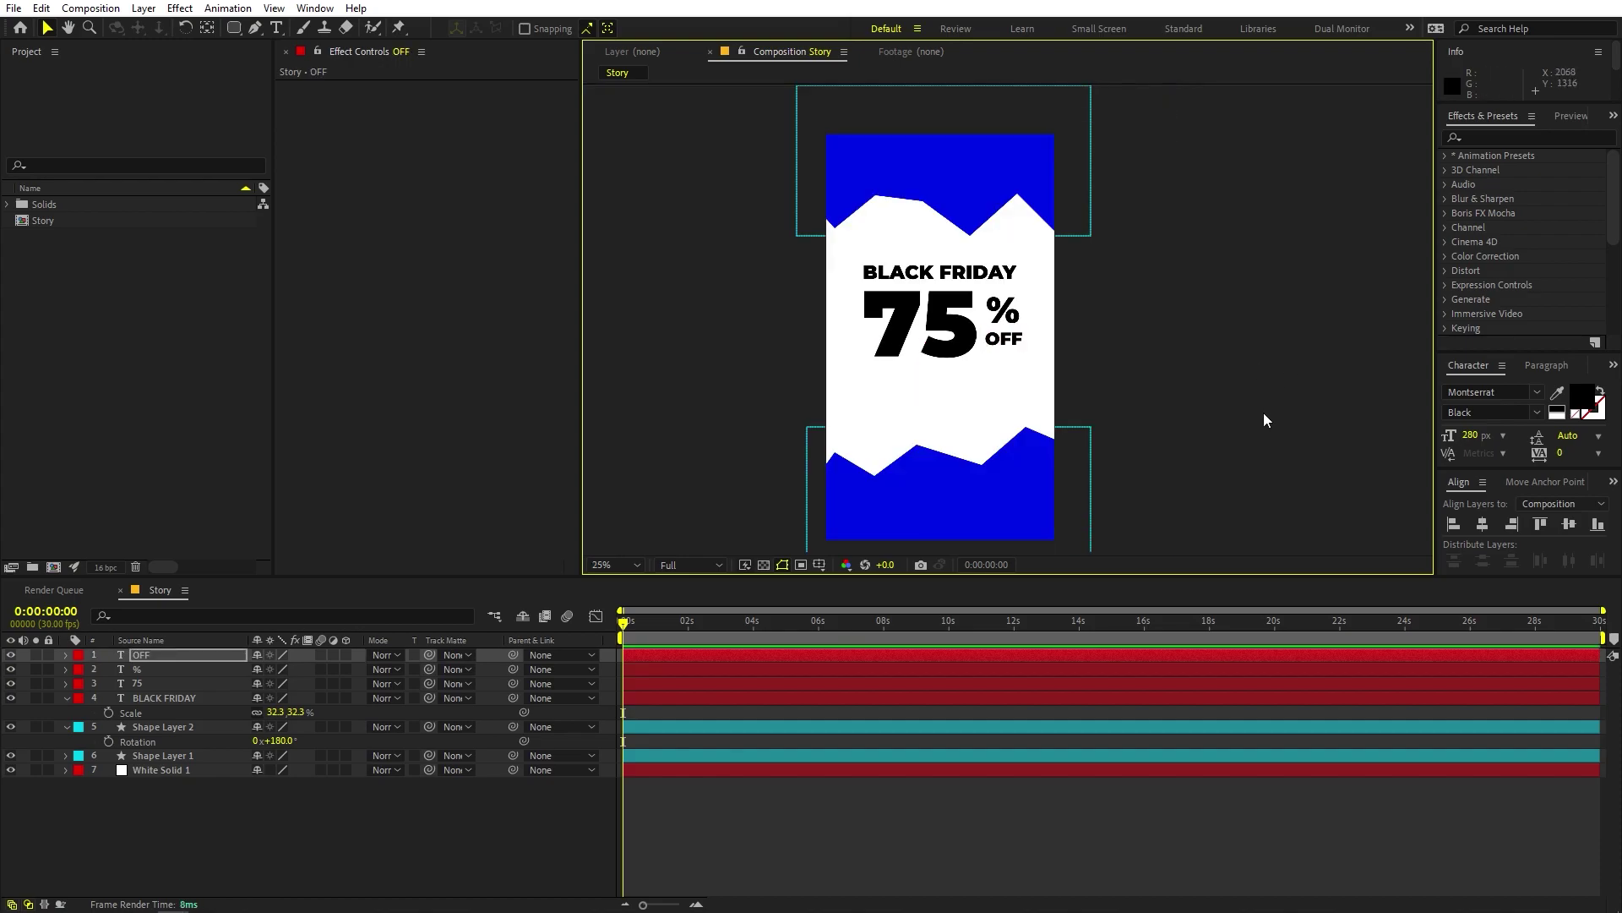
click(1265, 416)
Step: Duplicate the BLACK FRIDAY text below the 75 and change the copy to motionnations.com
key(period)
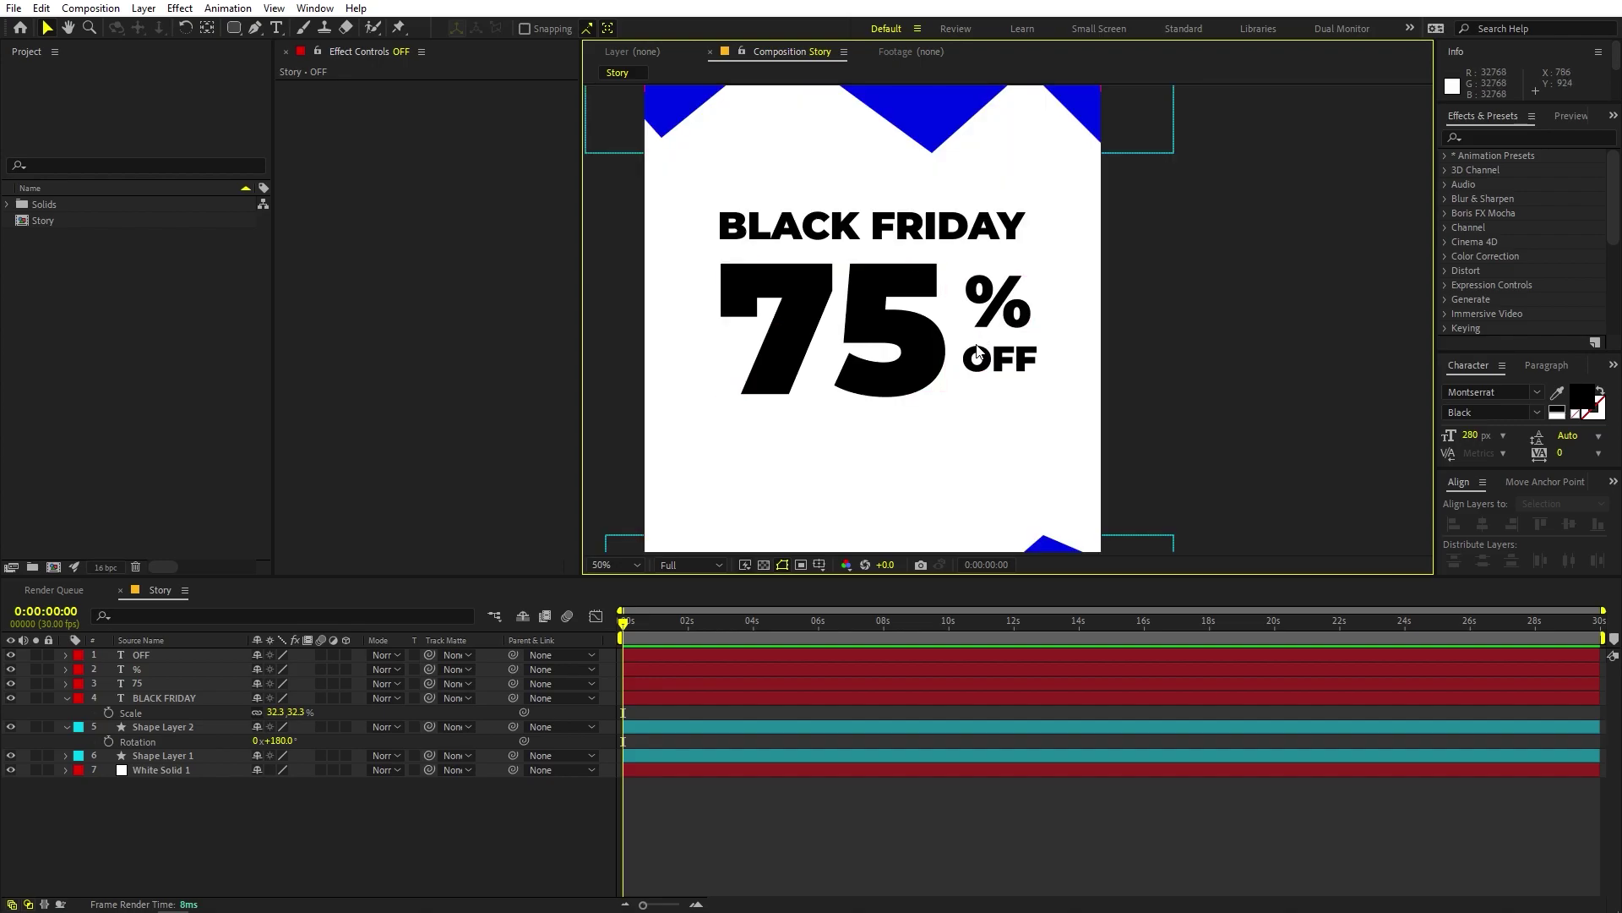
click(196, 697)
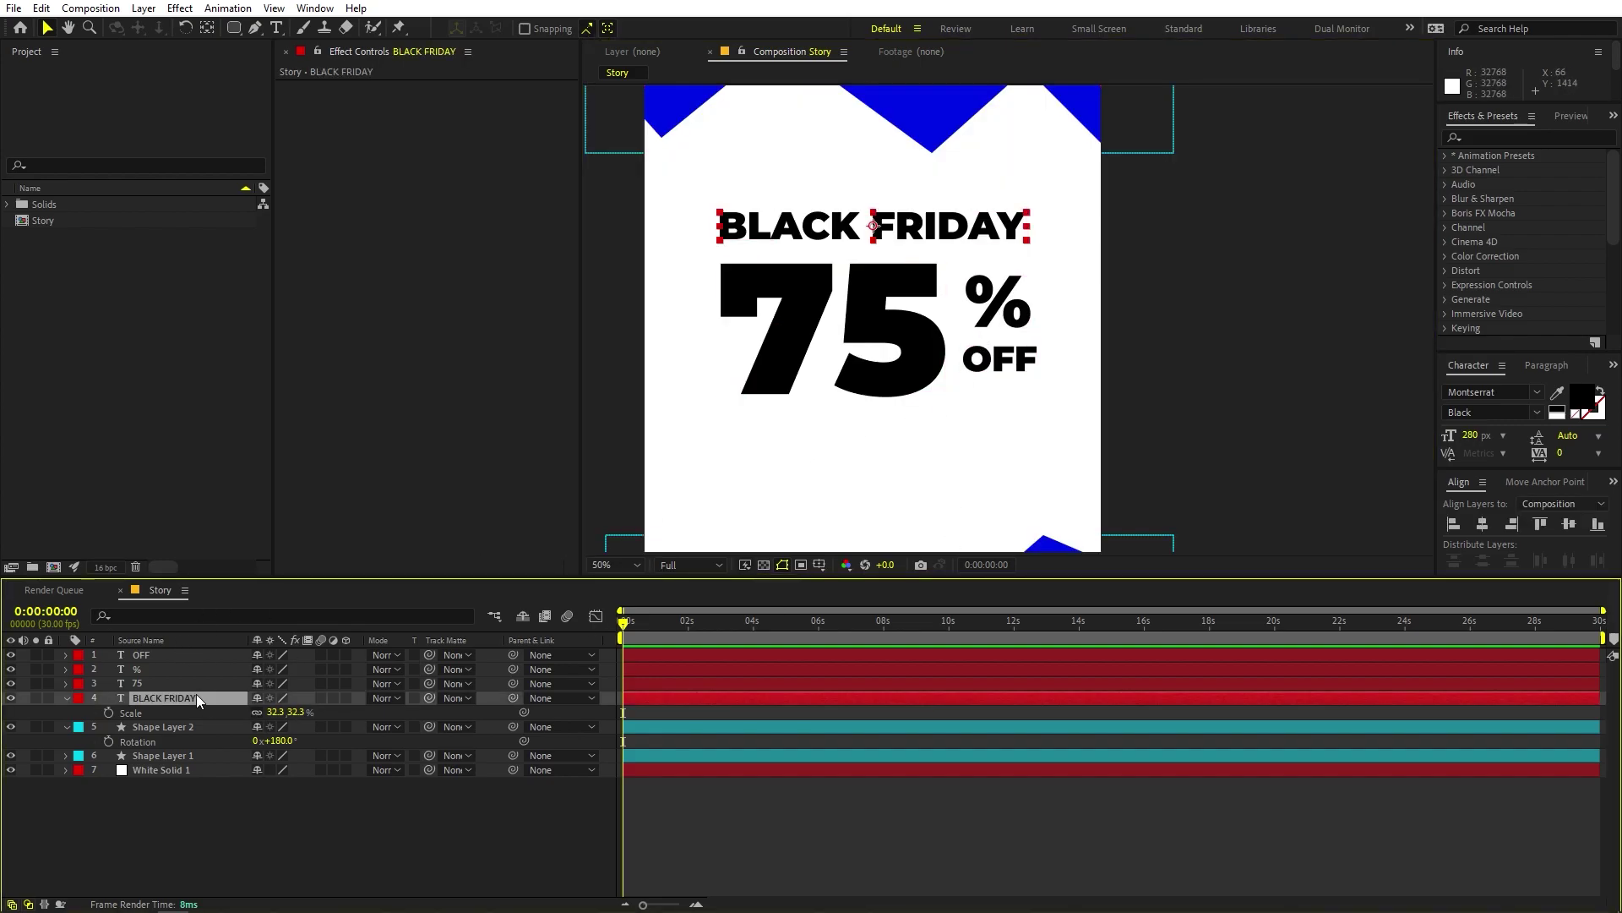
key(ctrl+d)
drag(900, 242, 896, 457)
double_click(896, 450)
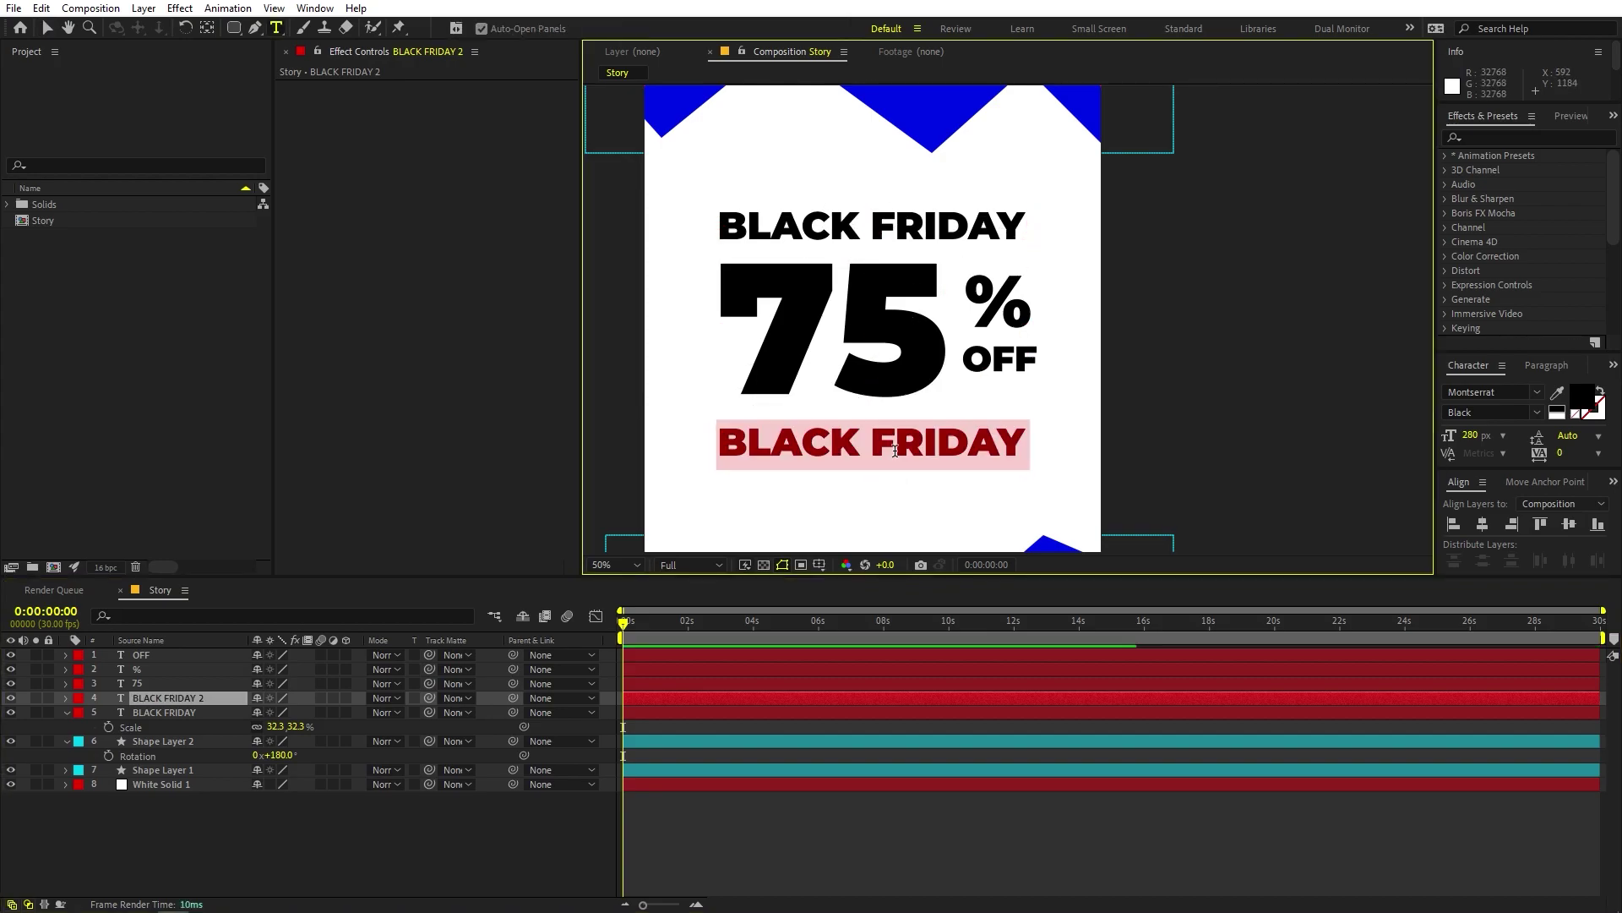
text(m)
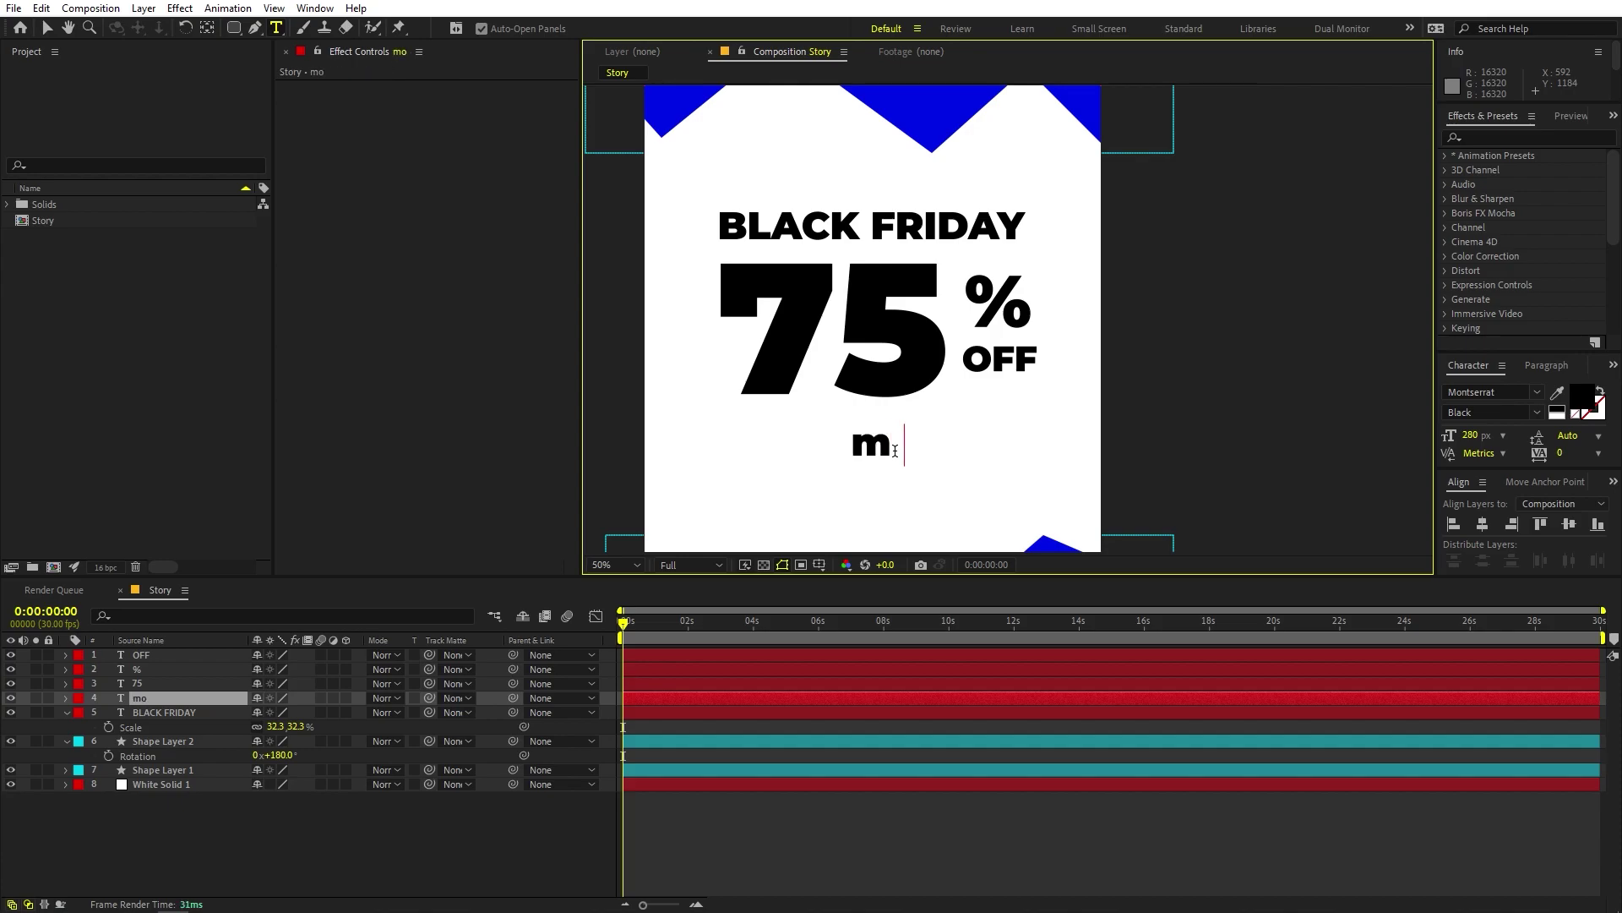
text(otionnations.com)
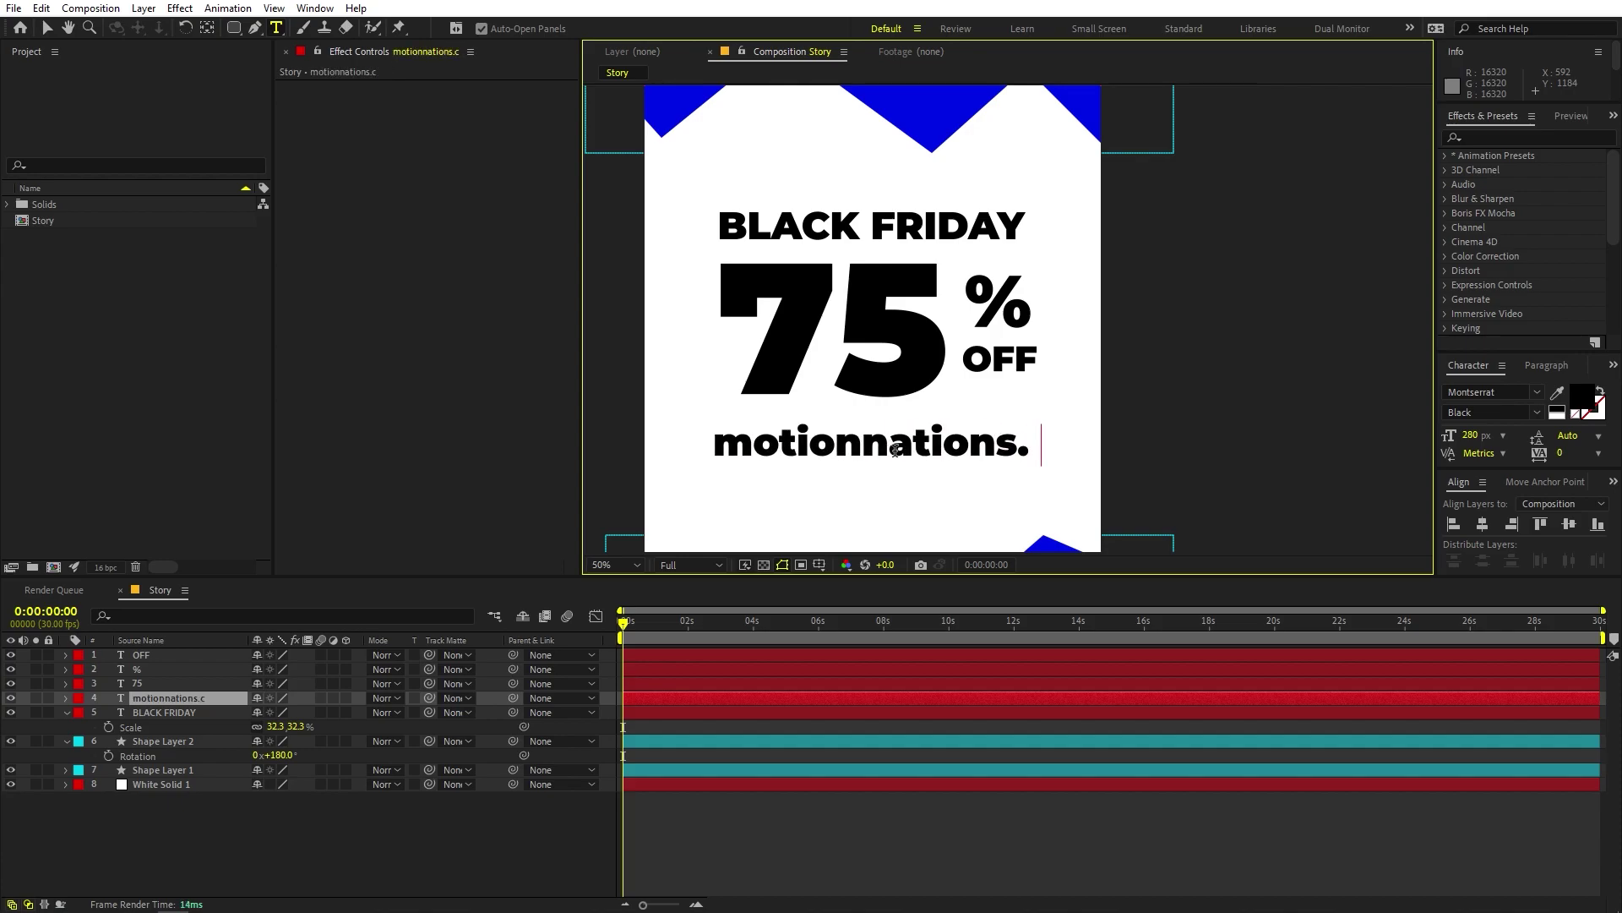
Step: Change the font style of the whole motionnations.com text to Montserrat Medium and finish editing it
double_click(881, 452)
key(ctrl+a)
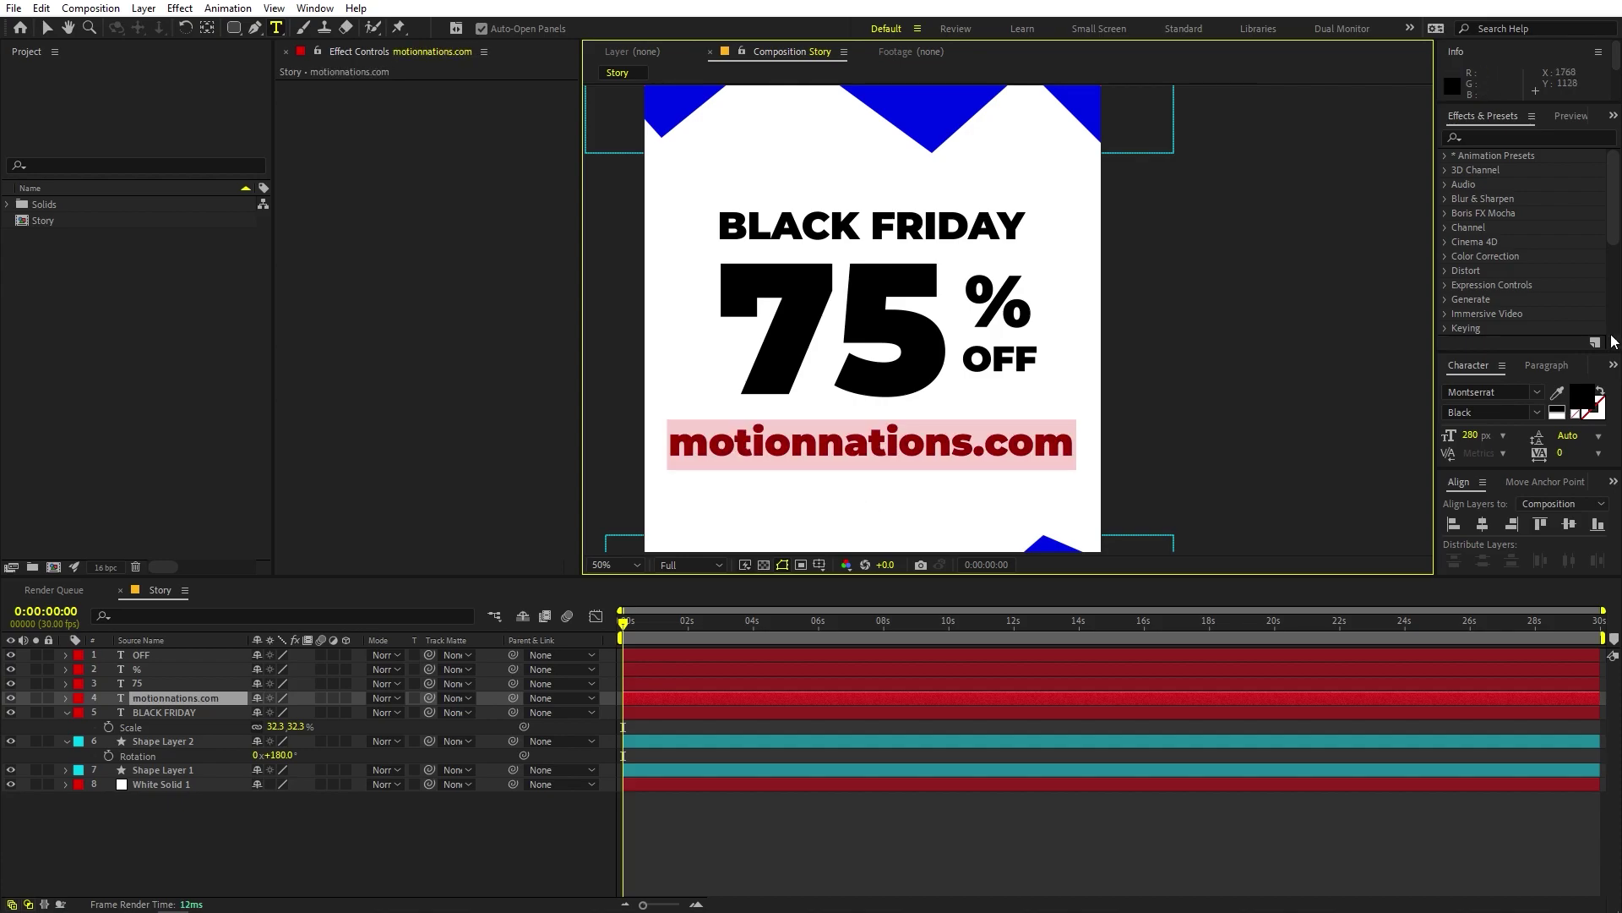
click(1538, 415)
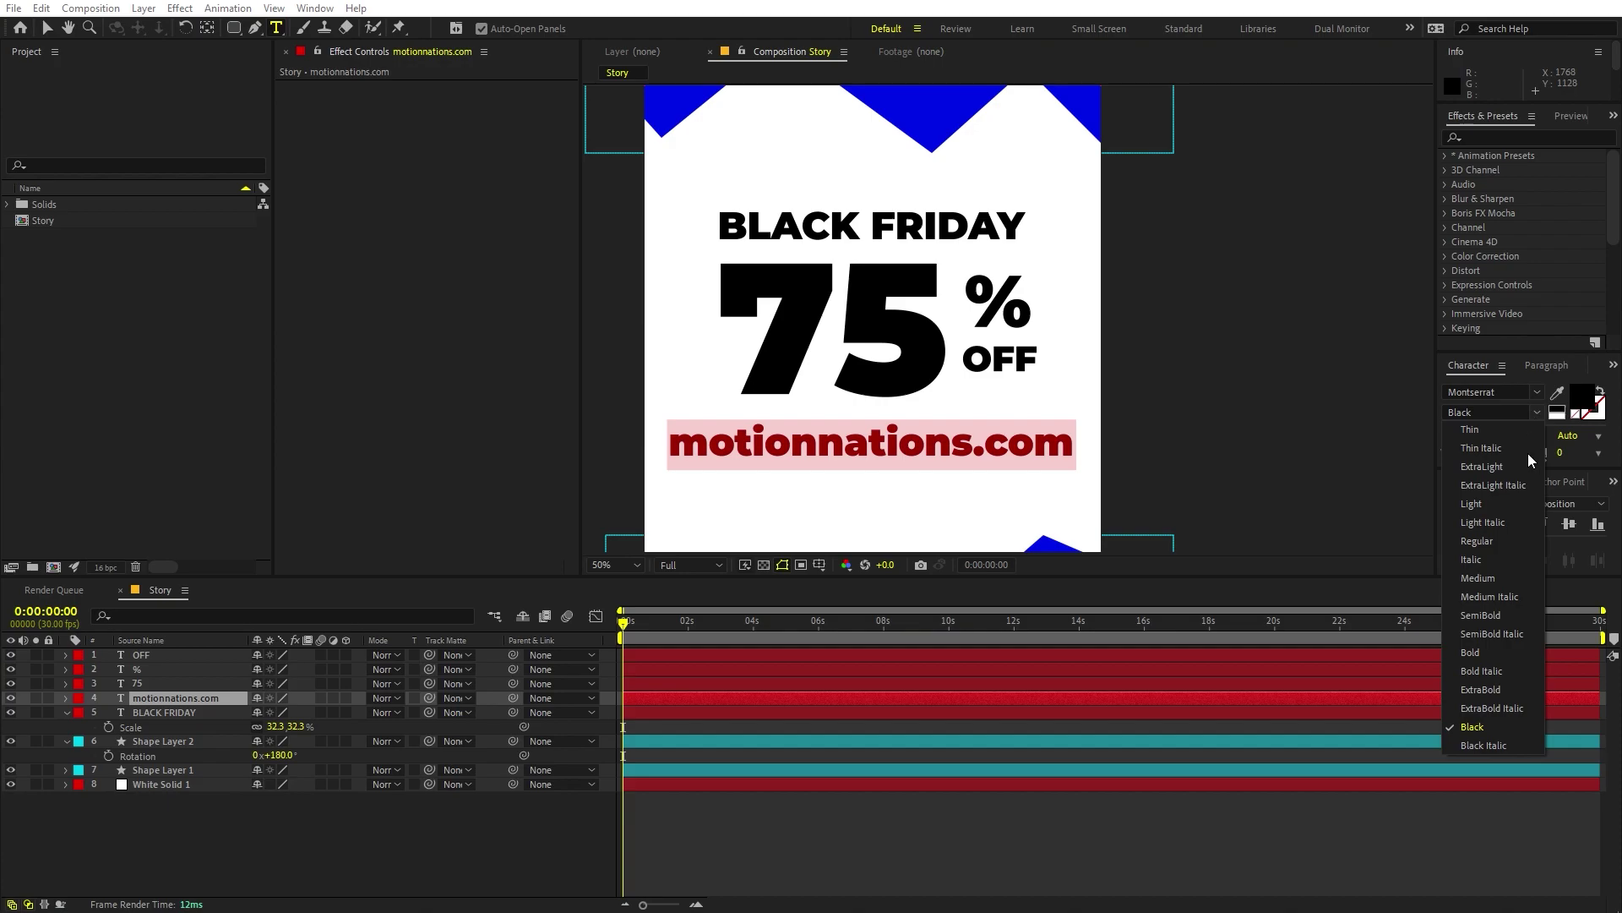
click(1488, 581)
click(46, 26)
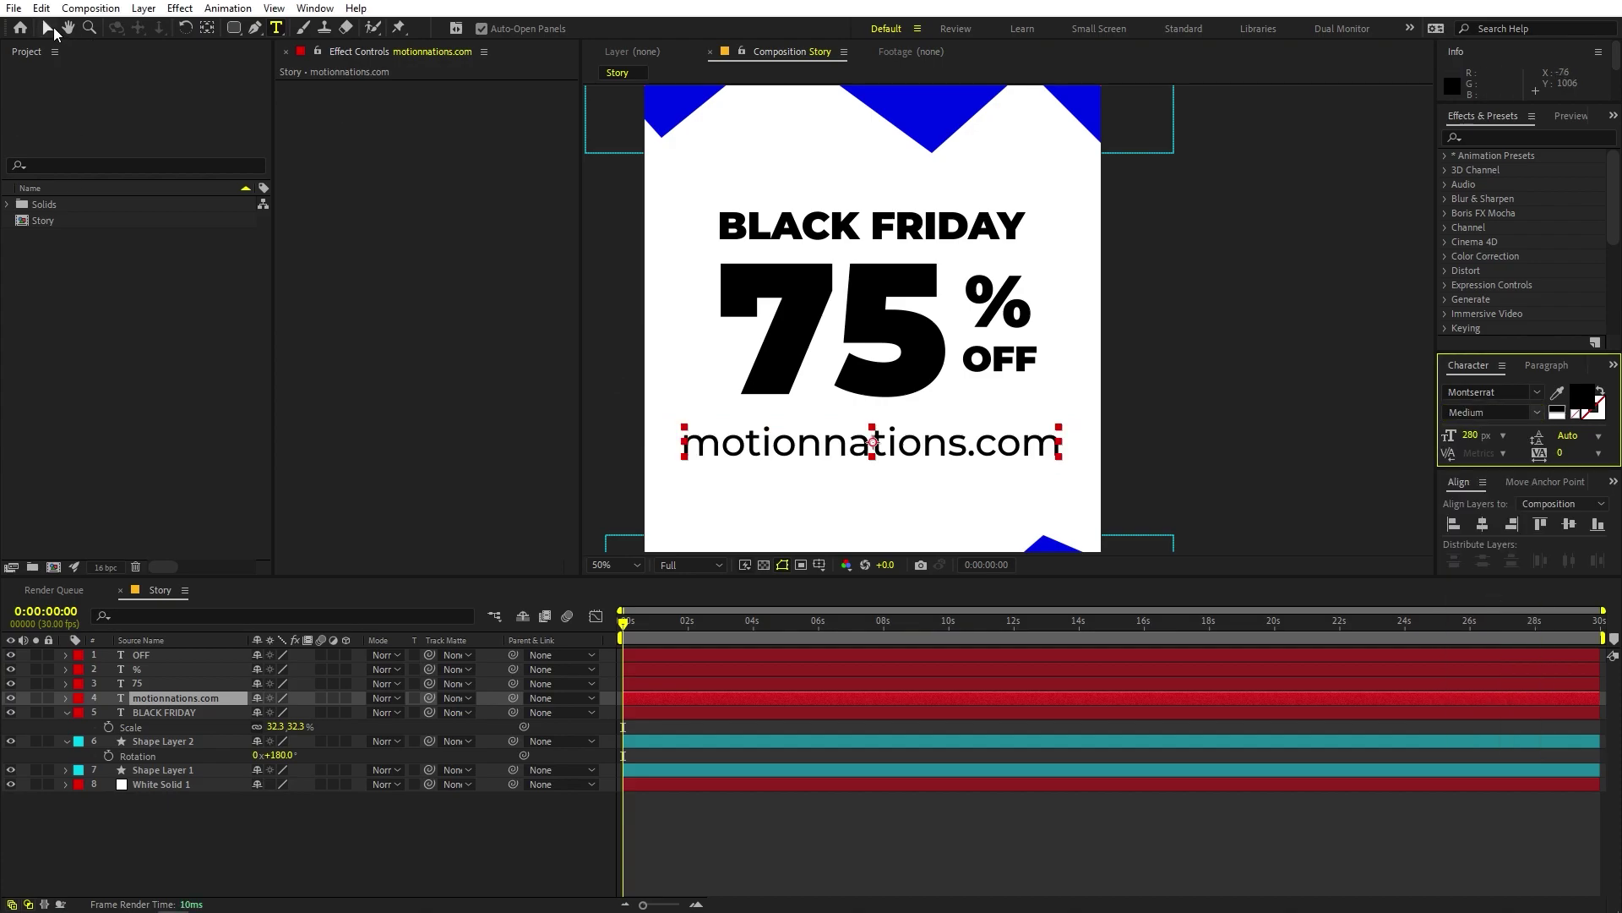
Step: Scale the motionnations.com text to 24.7% and position it horizontally centred, slightly closer to the 75
click(179, 698)
key(s)
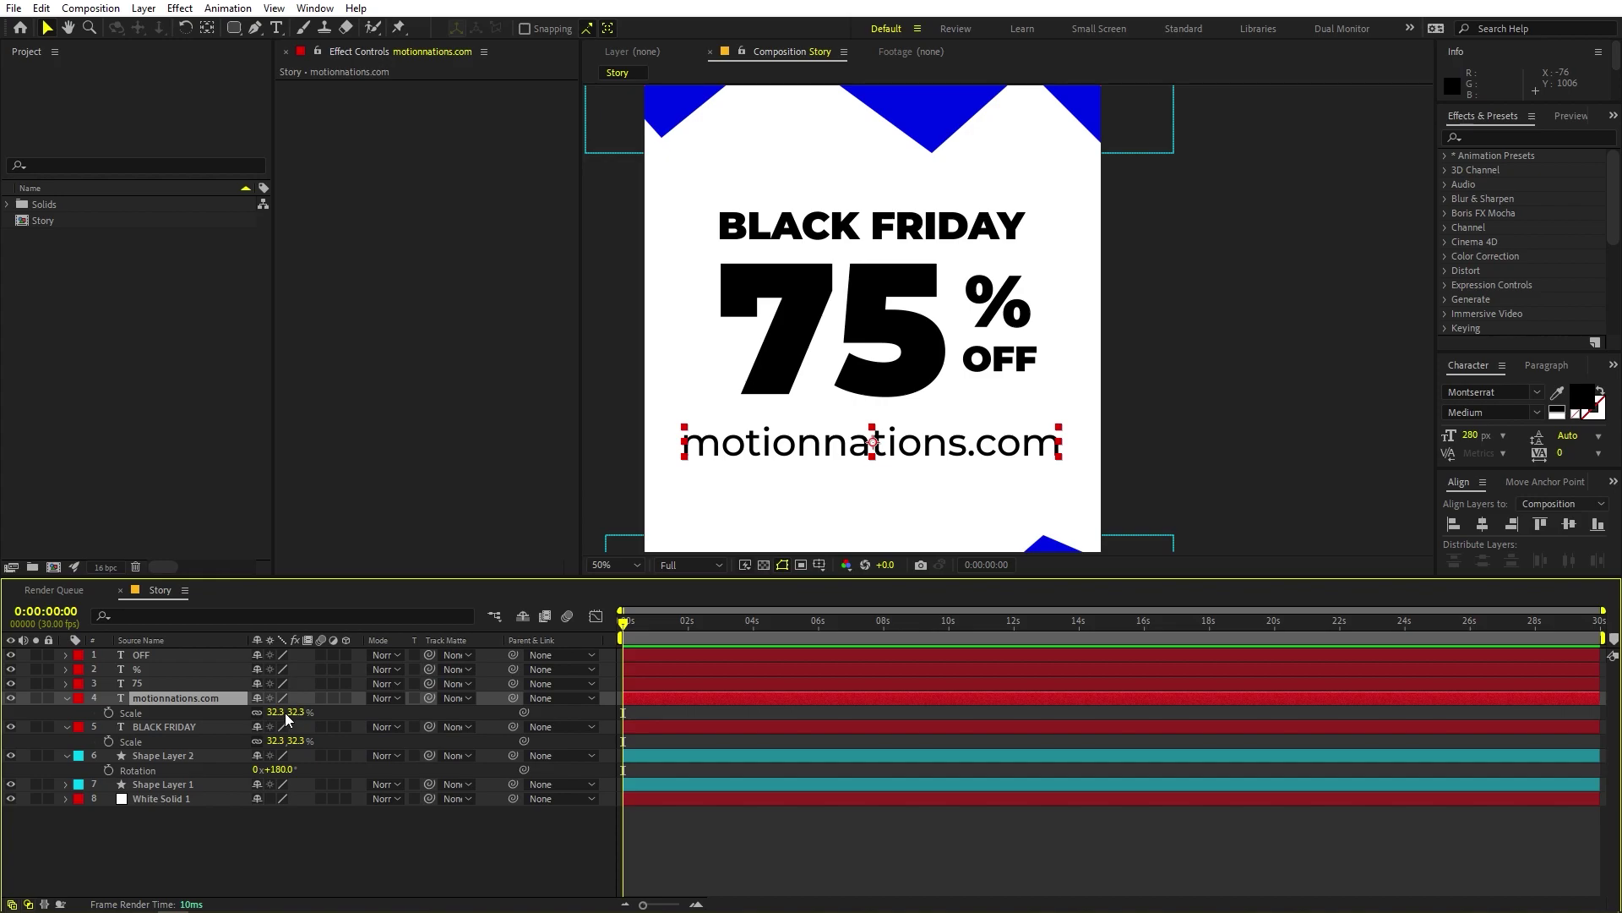
drag(275, 712, 241, 739)
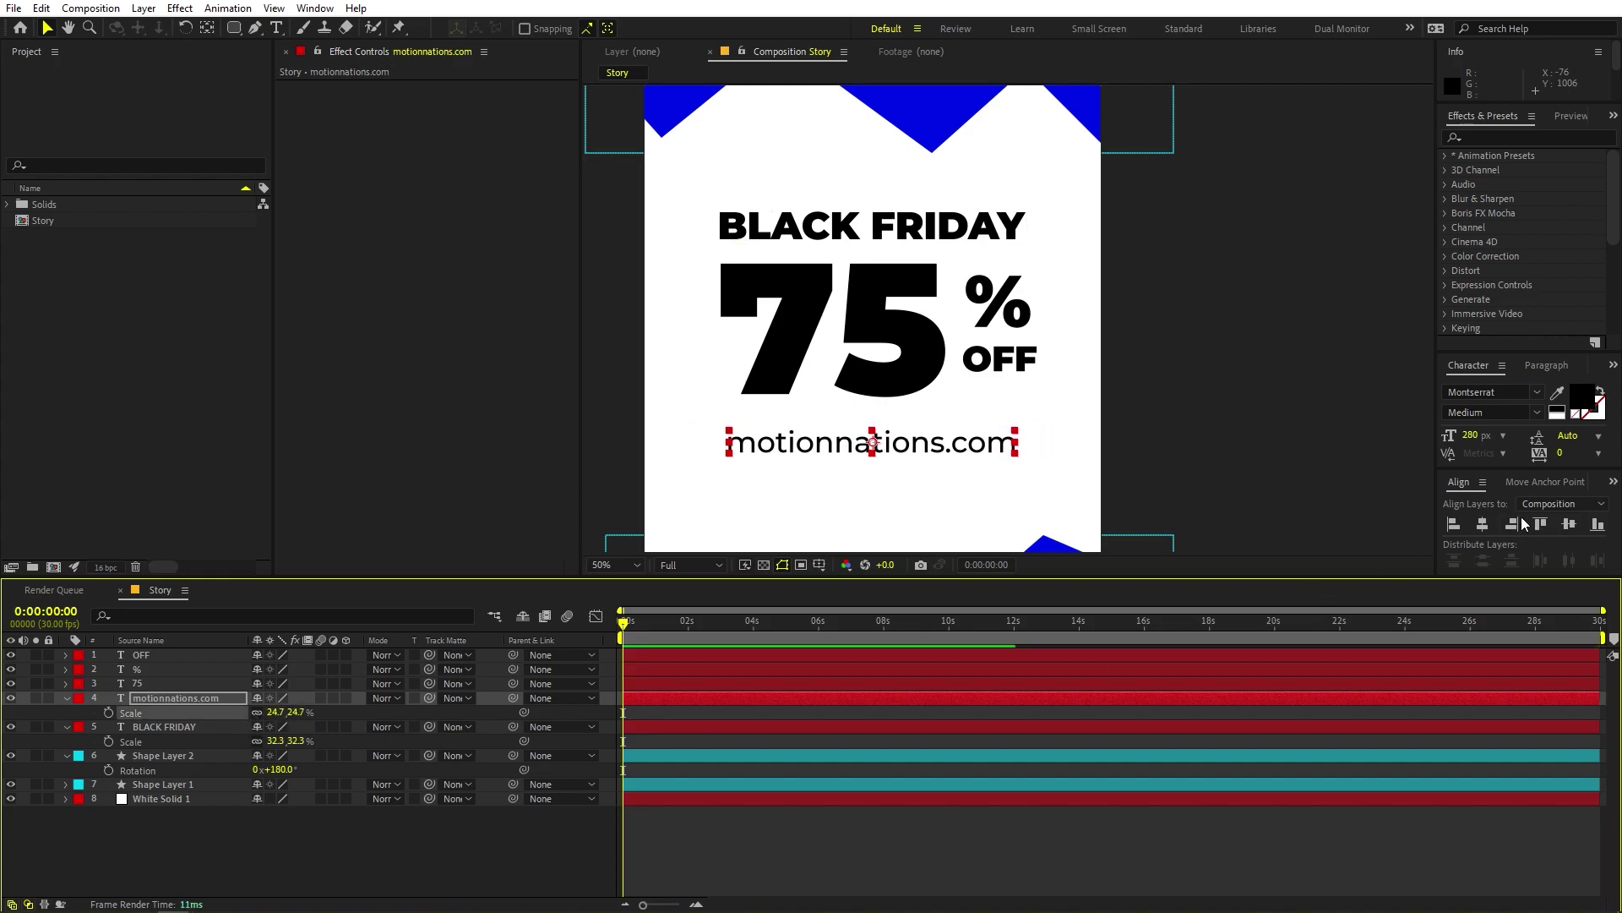
click(1483, 525)
click(46, 28)
click(917, 452)
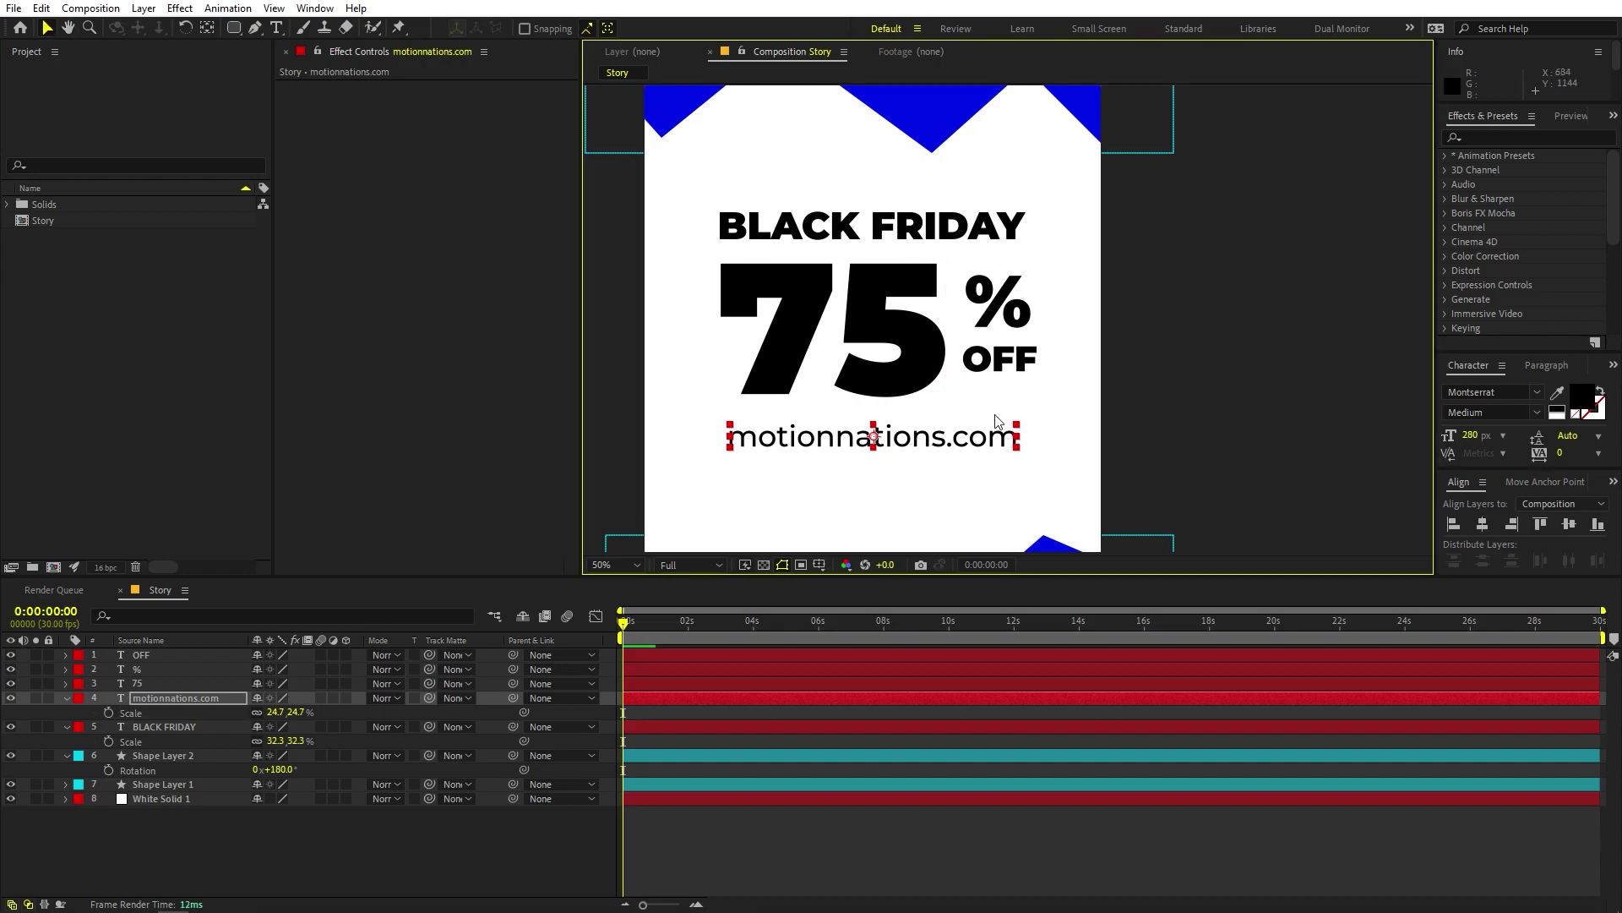
Step: Move all five text layers down together to balance them in the white area, then deselect them
key(comma)
click(625, 567)
click(647, 625)
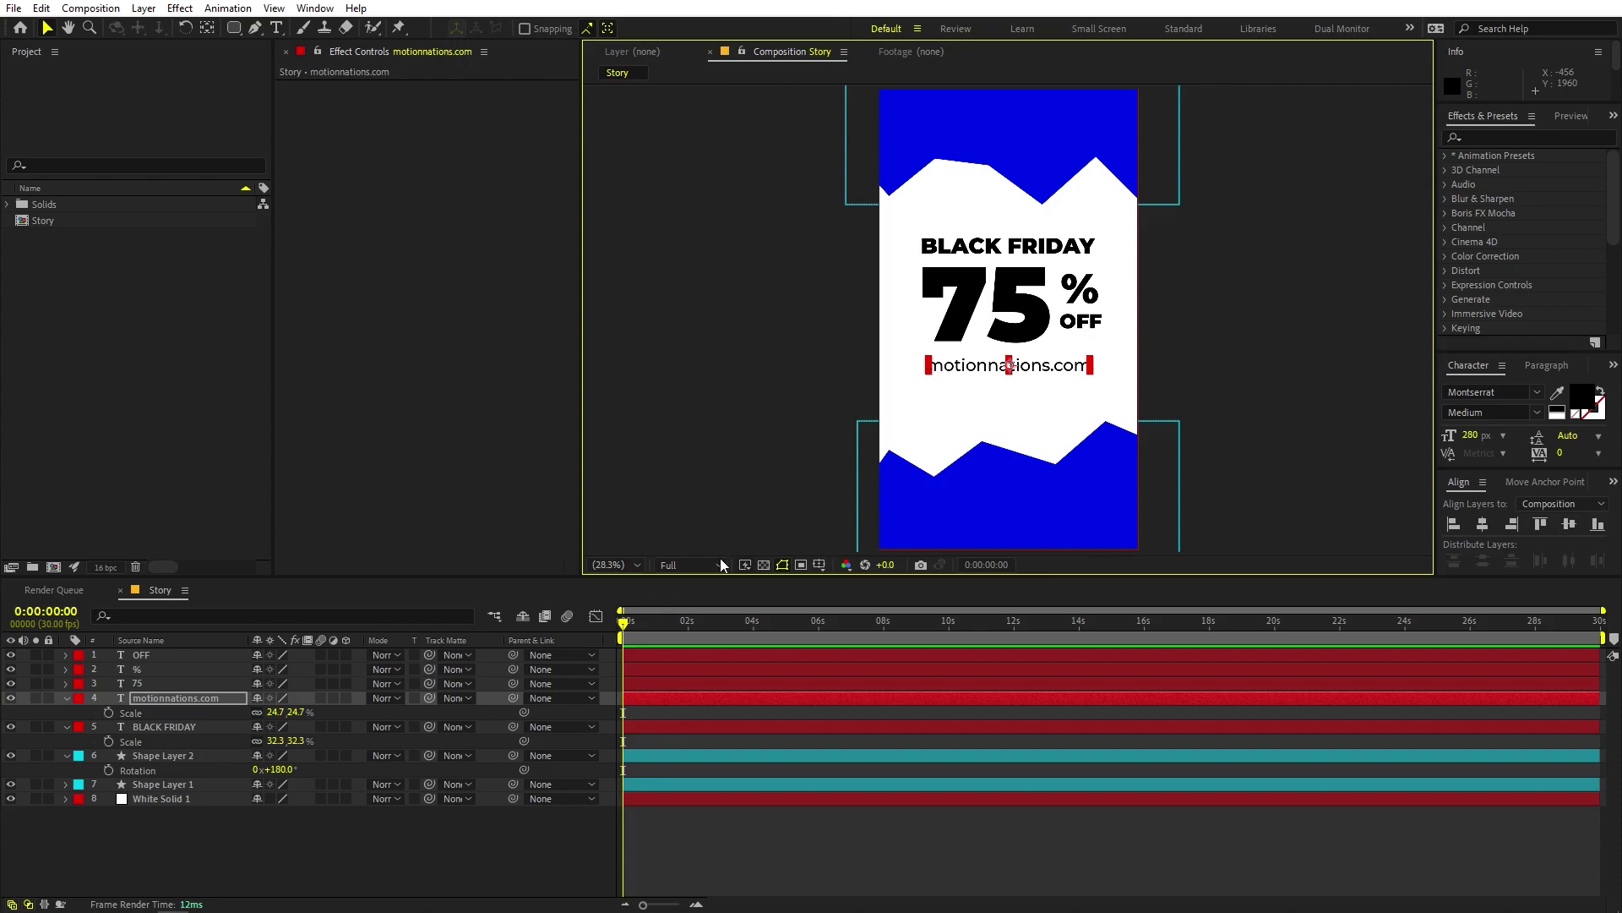
click(165, 722)
shift+click(170, 661)
drag(1007, 287, 1025, 316)
click(1233, 435)
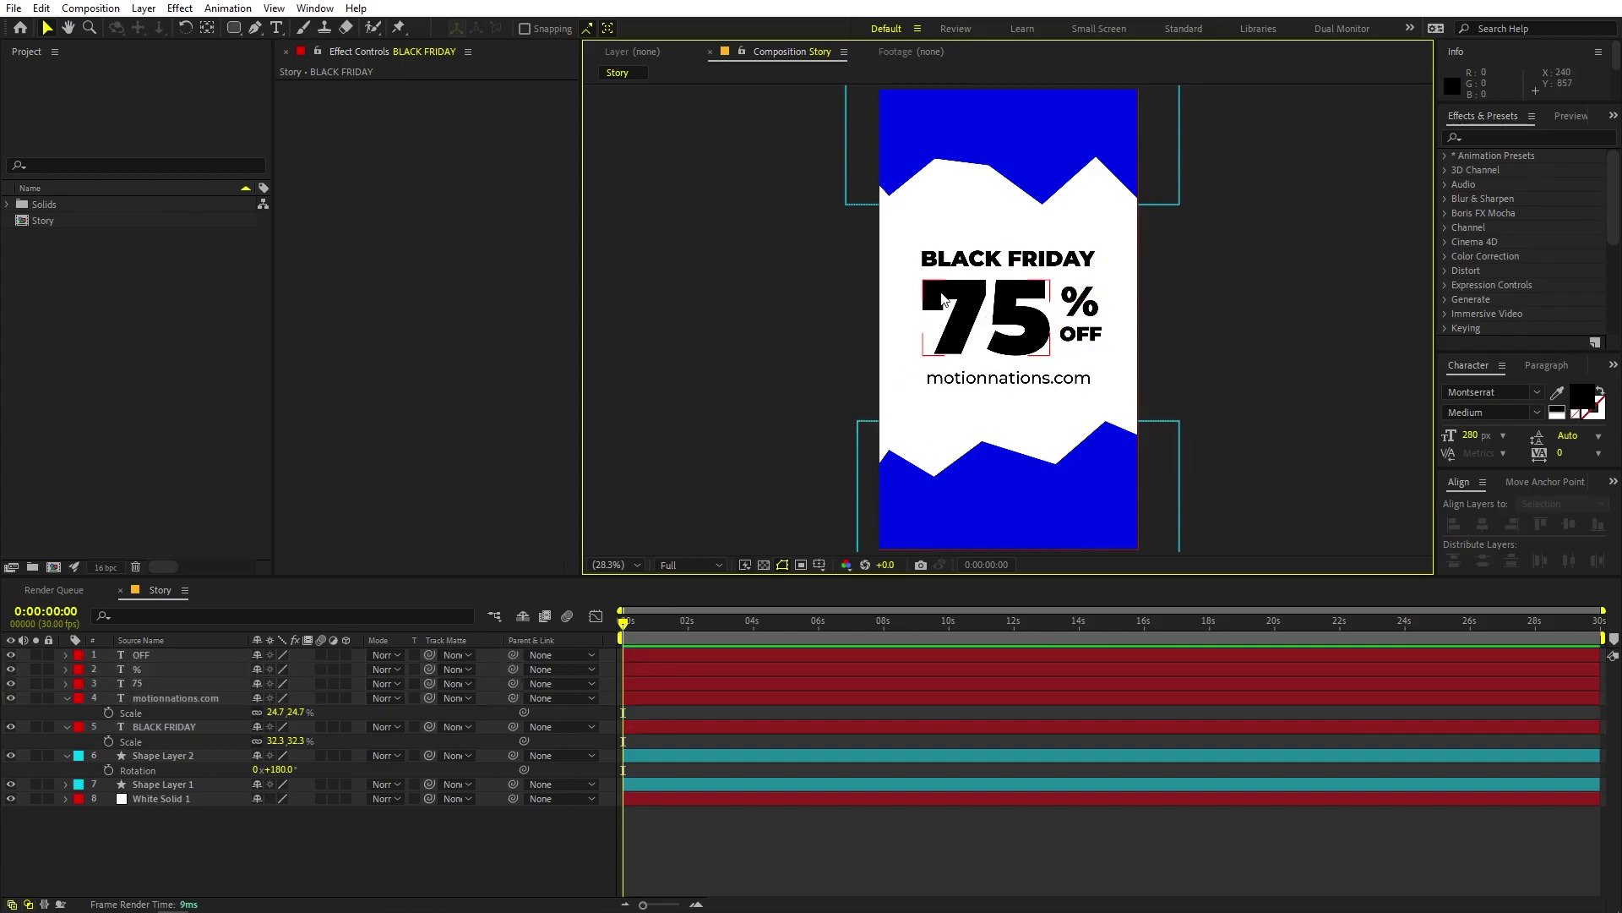
click(175, 469)
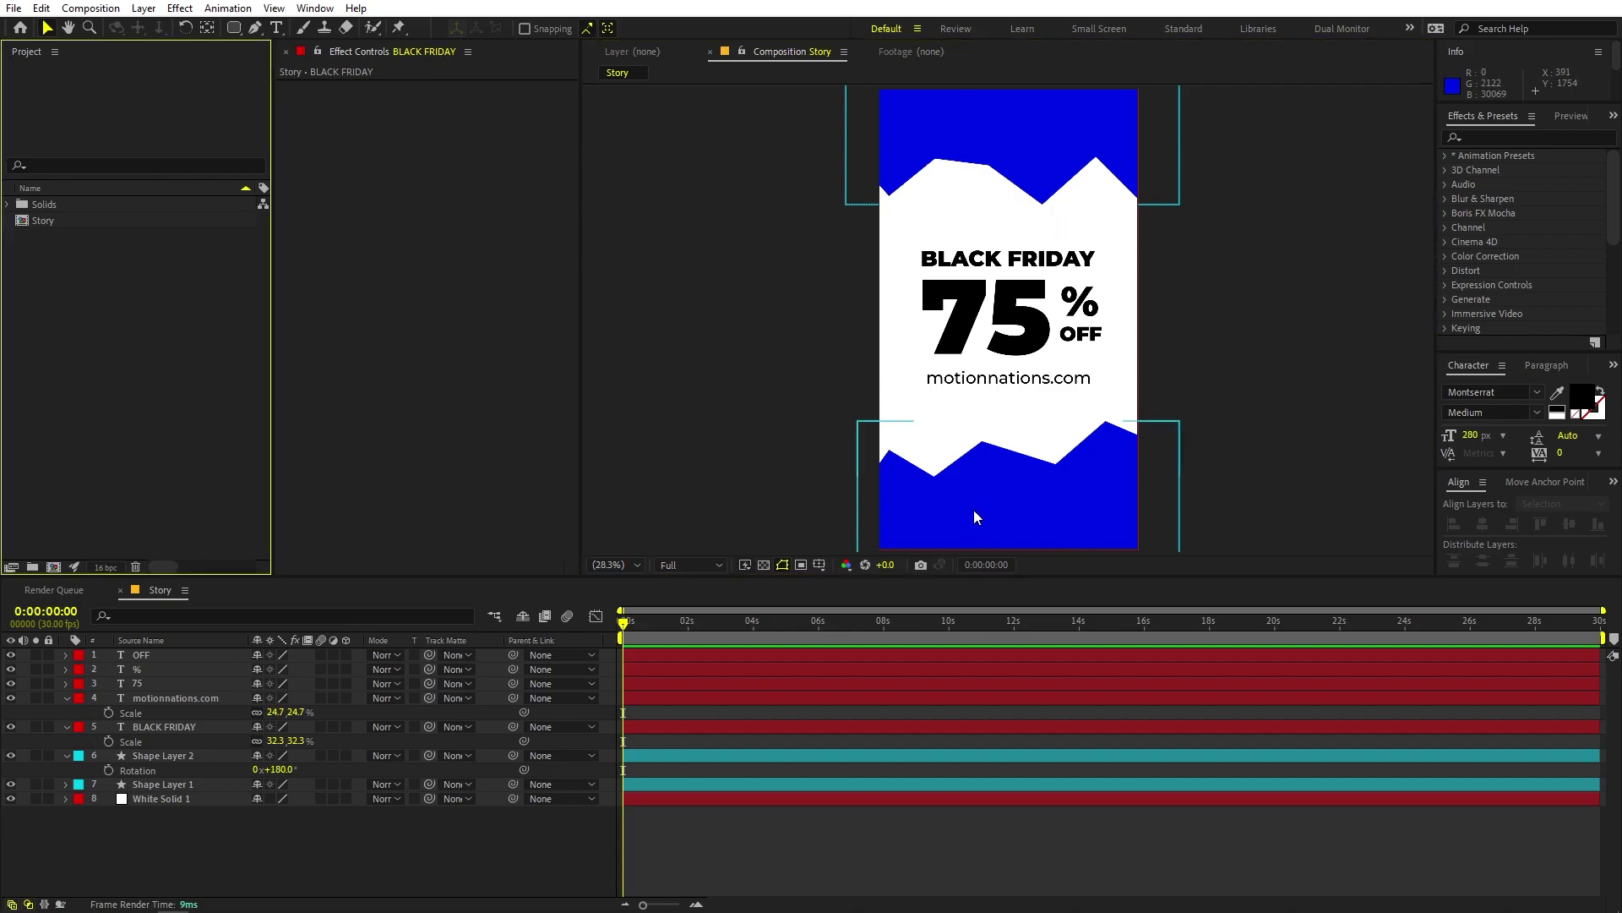
Step: Draw a wide rounded rectangle for a button low in the bottom blue shape with the Rounded Rectangle tool
click(234, 29)
drag(234, 29, 274, 51)
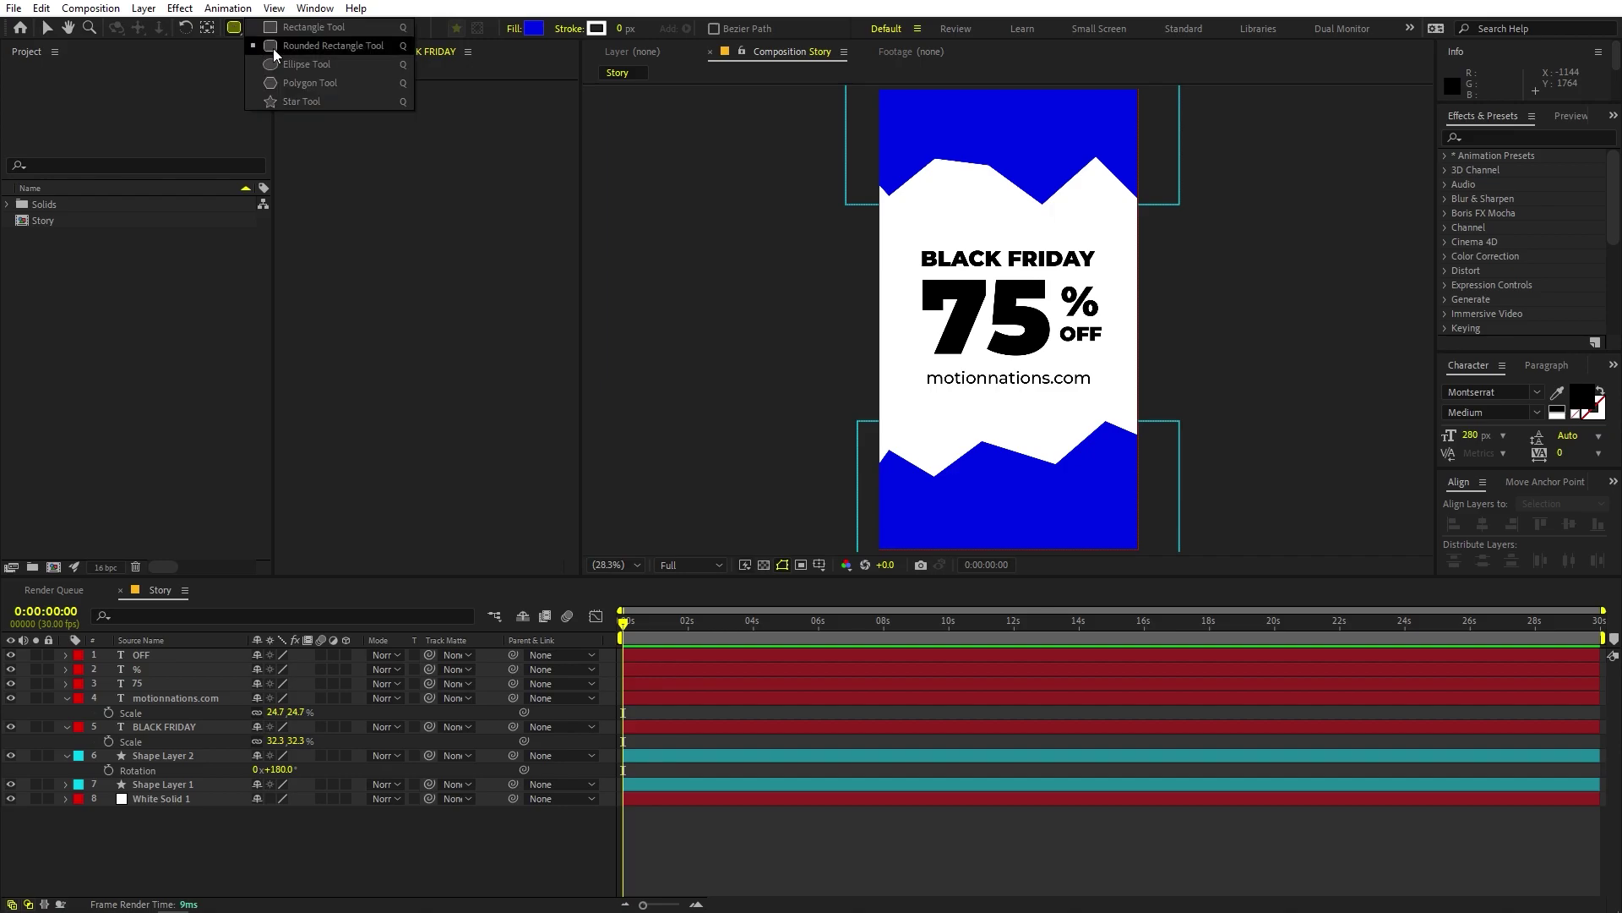
click(137, 369)
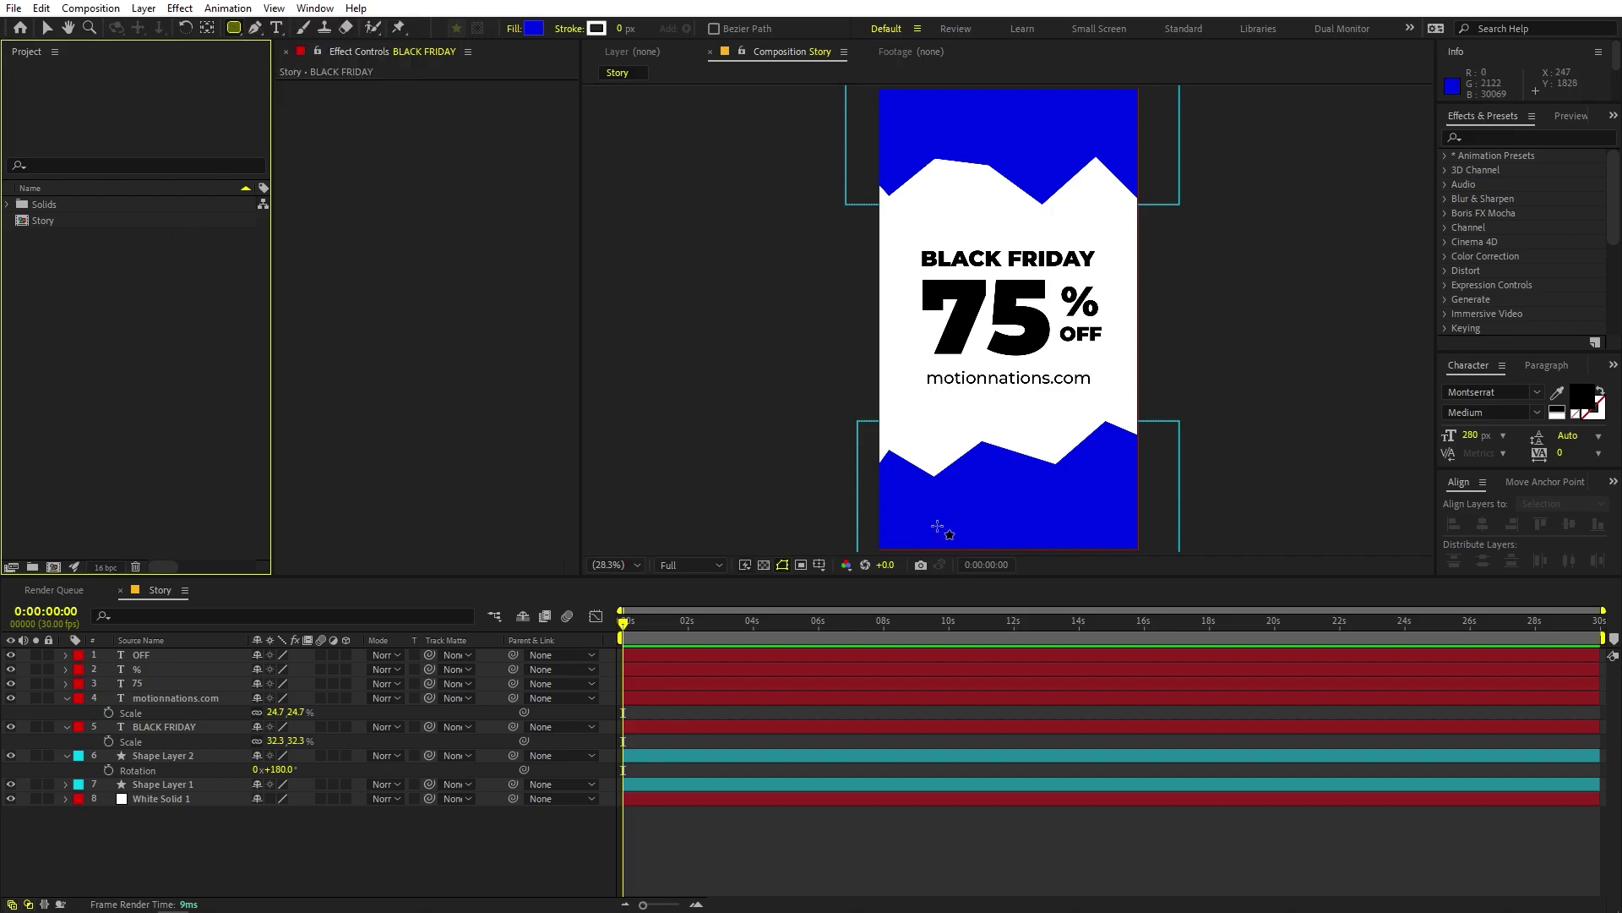
drag(955, 514, 1052, 530)
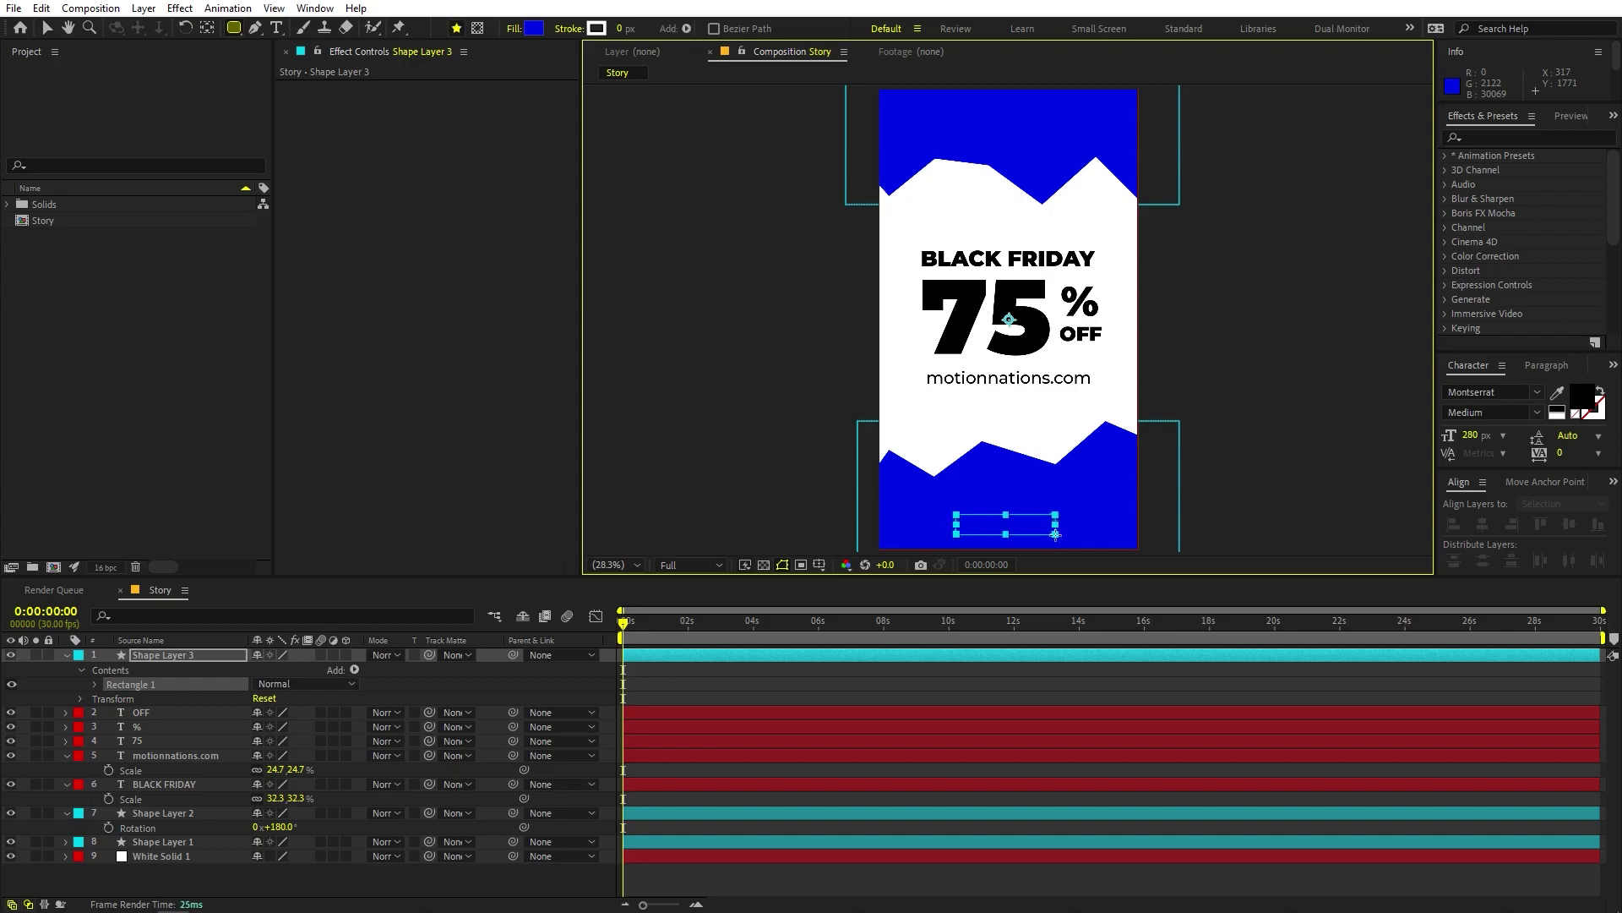
scroll(956, 402, up, 4)
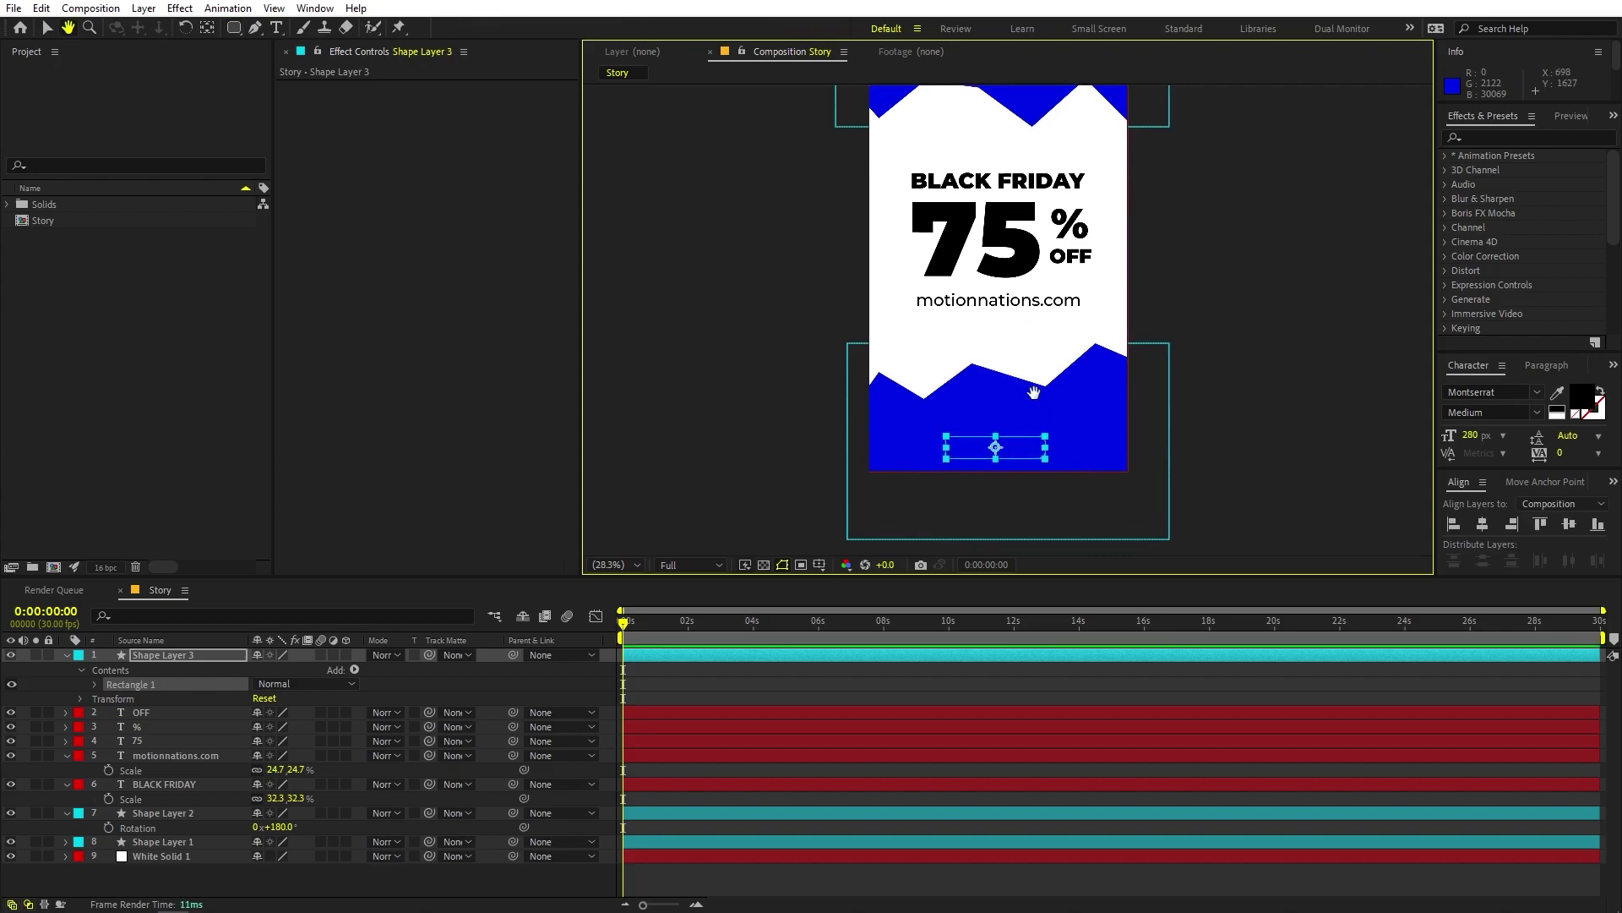
scroll(956, 403, down, 5)
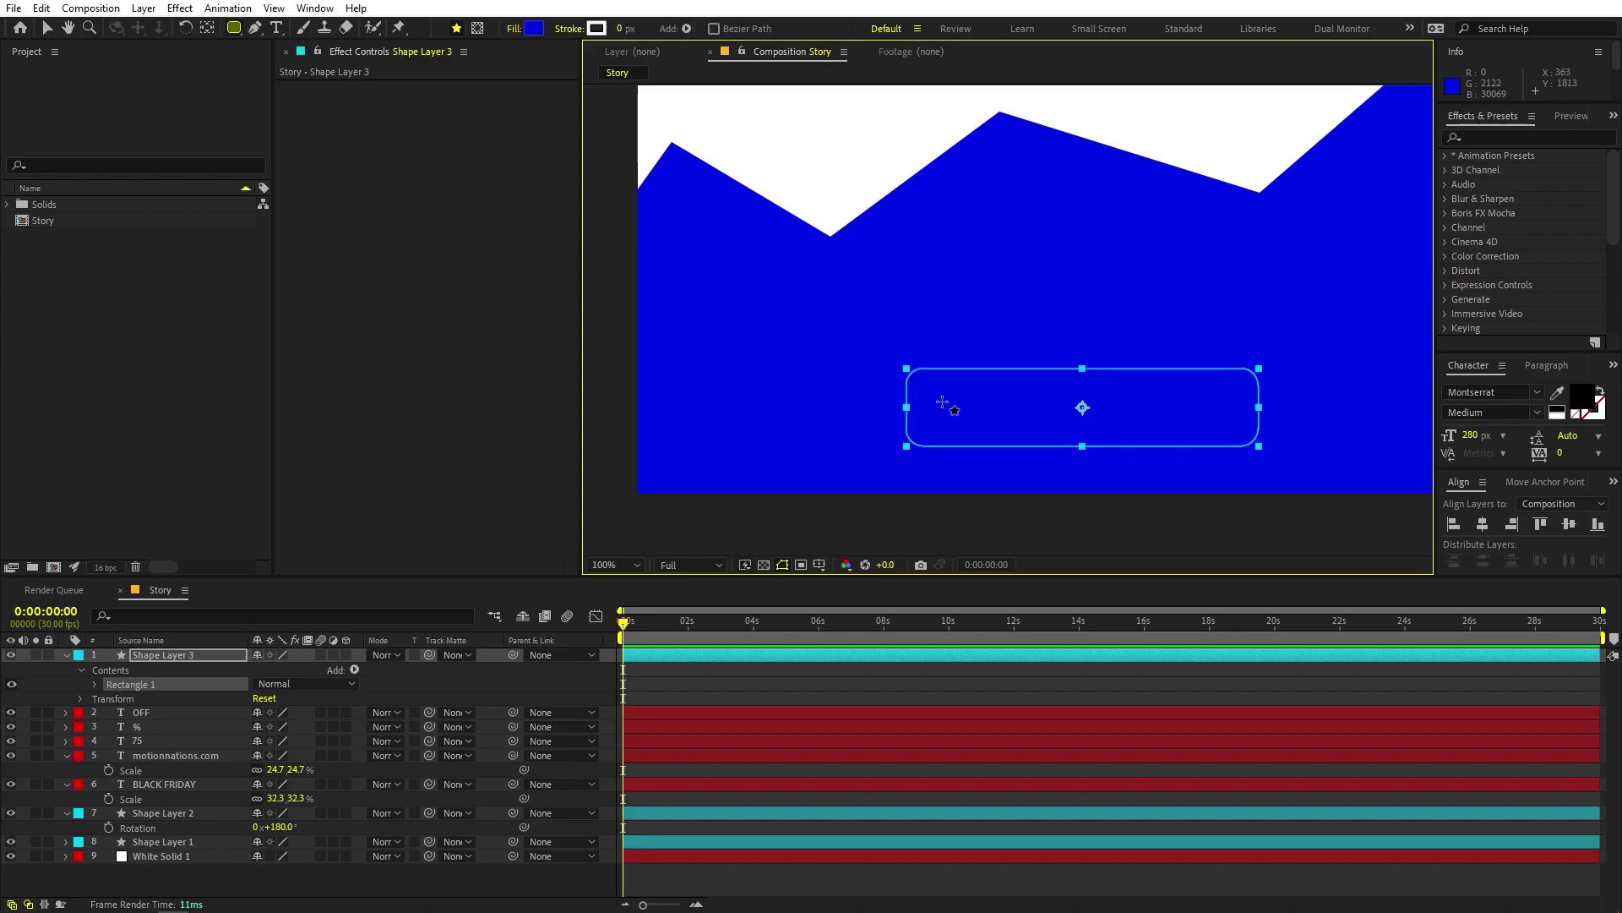
Step: Change the rounded rectangle's fill color to white
click(534, 28)
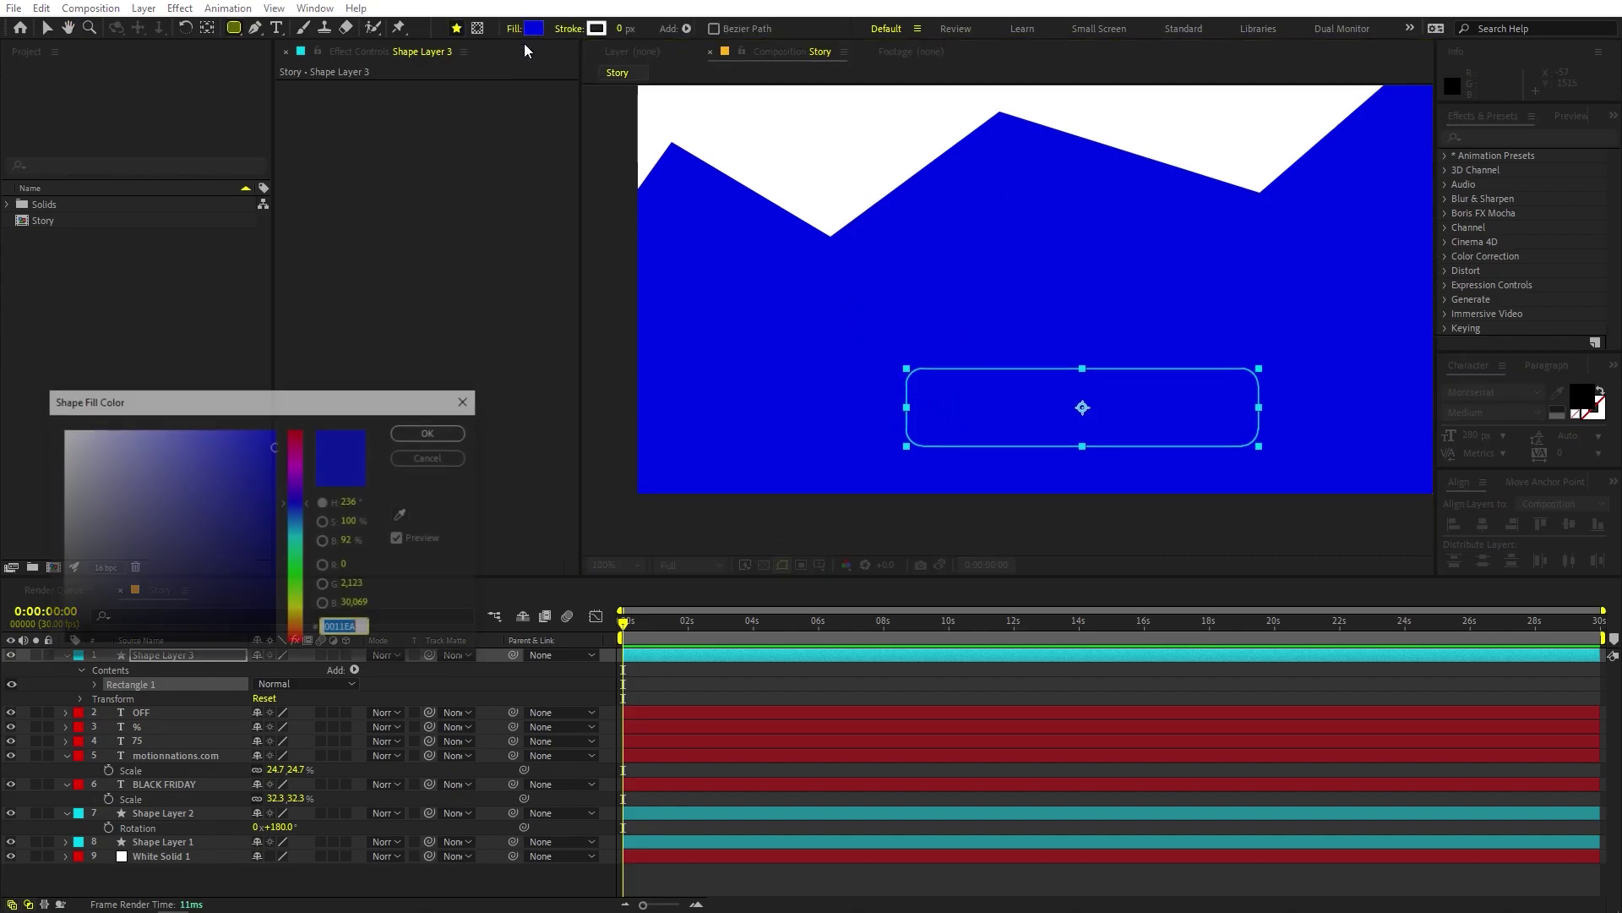
click(62, 430)
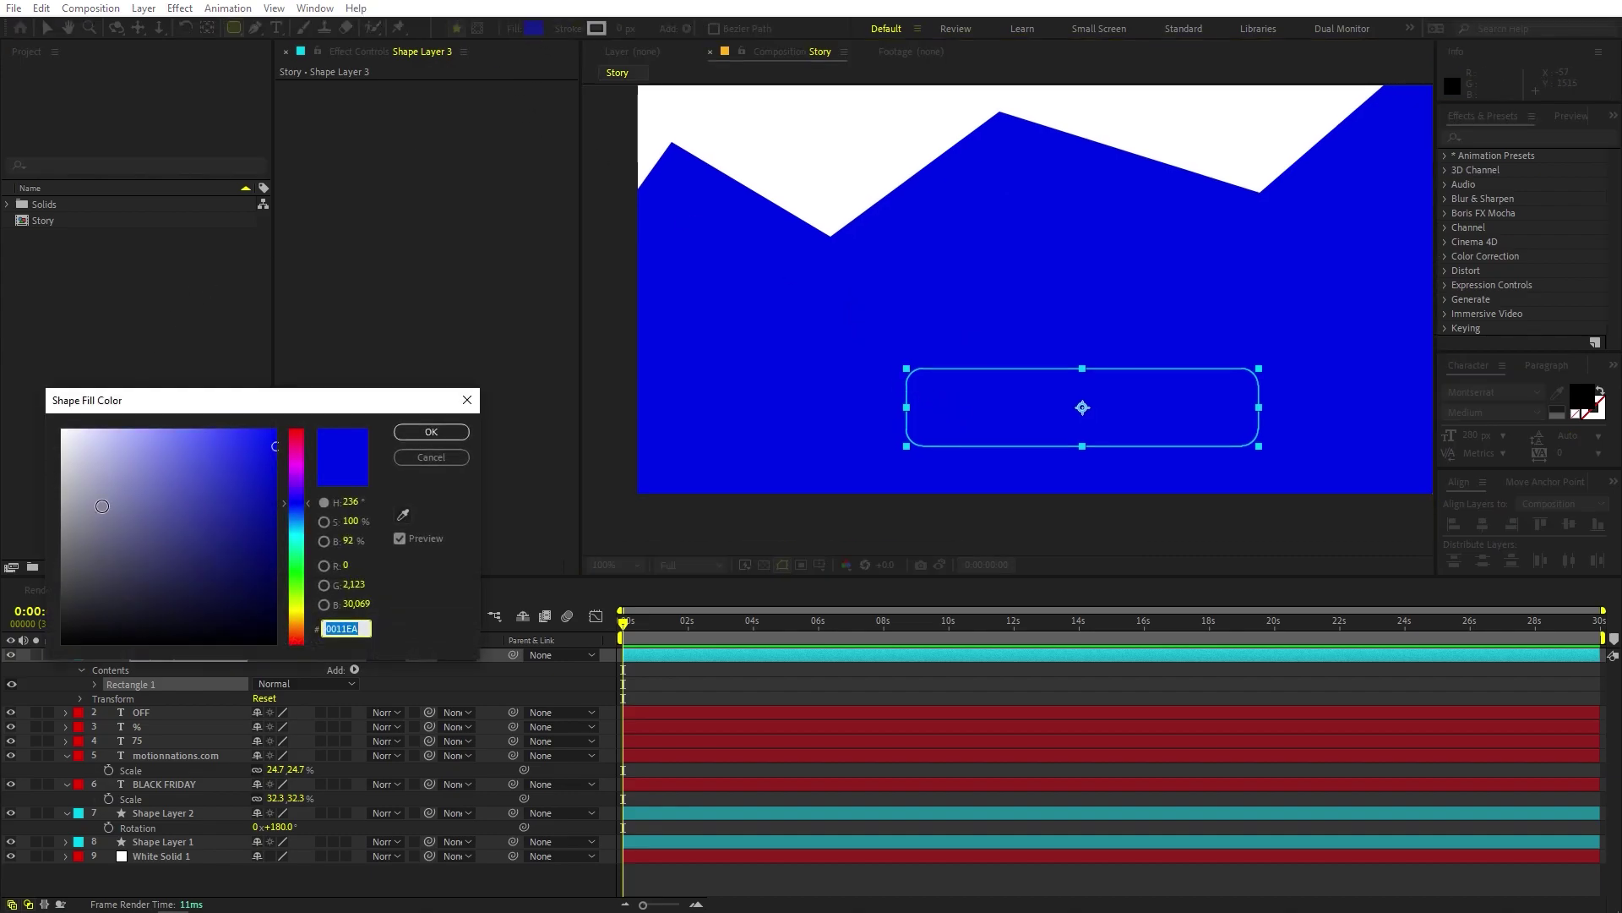
click(430, 432)
Step: Centre the white rounded rectangle horizontally in the composition and move it slightly up, then deselect it
click(1485, 524)
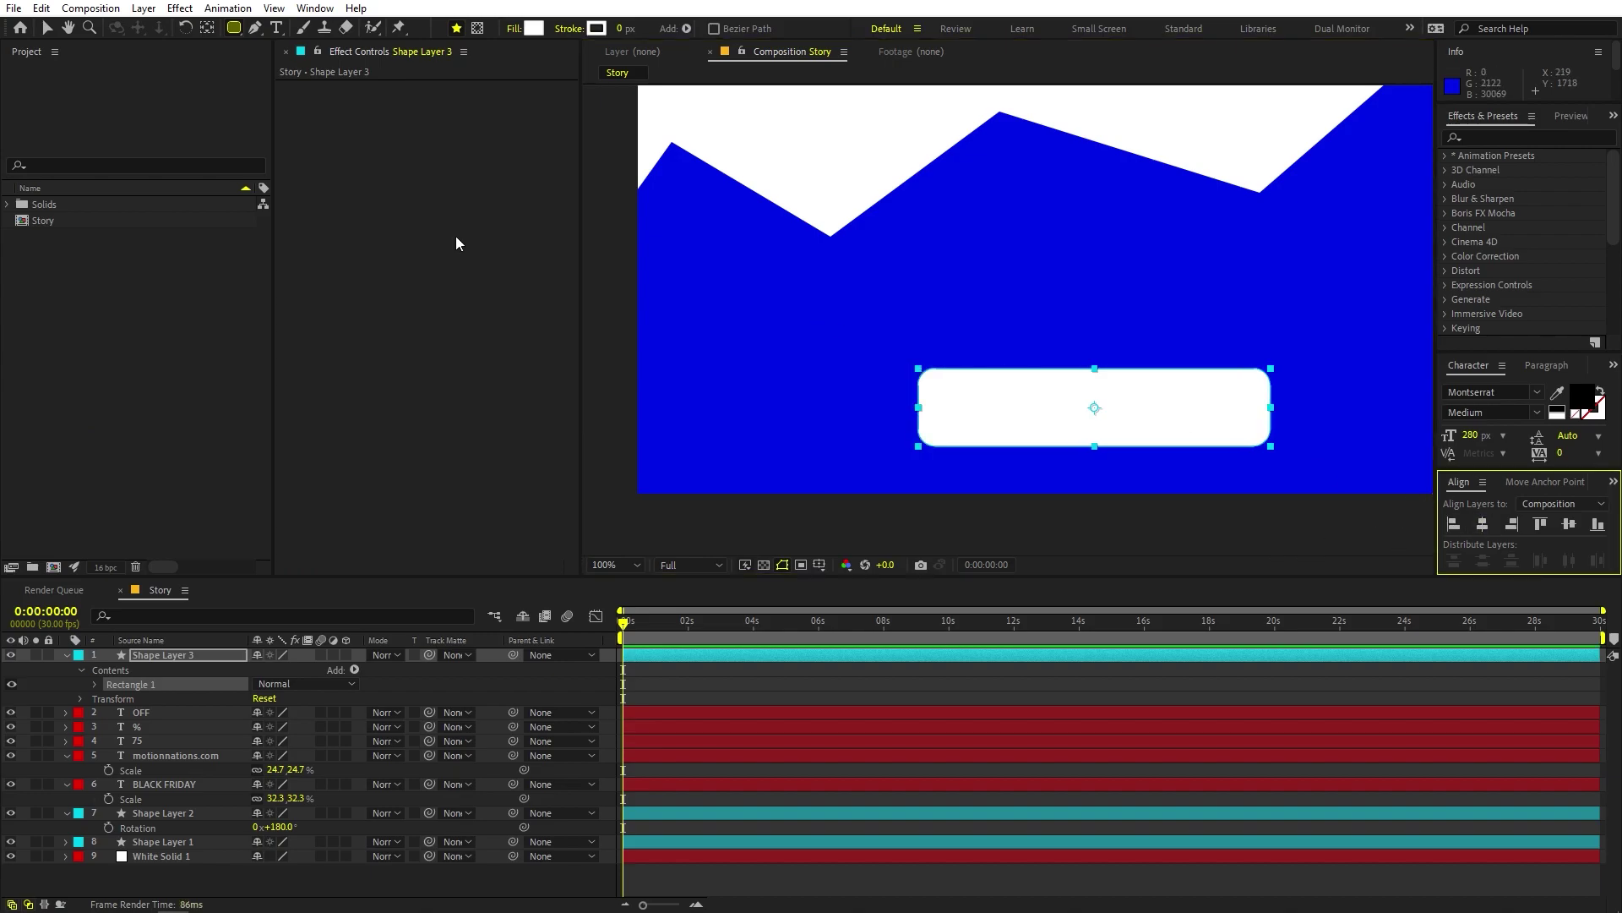
click(47, 28)
drag(1123, 425, 1123, 389)
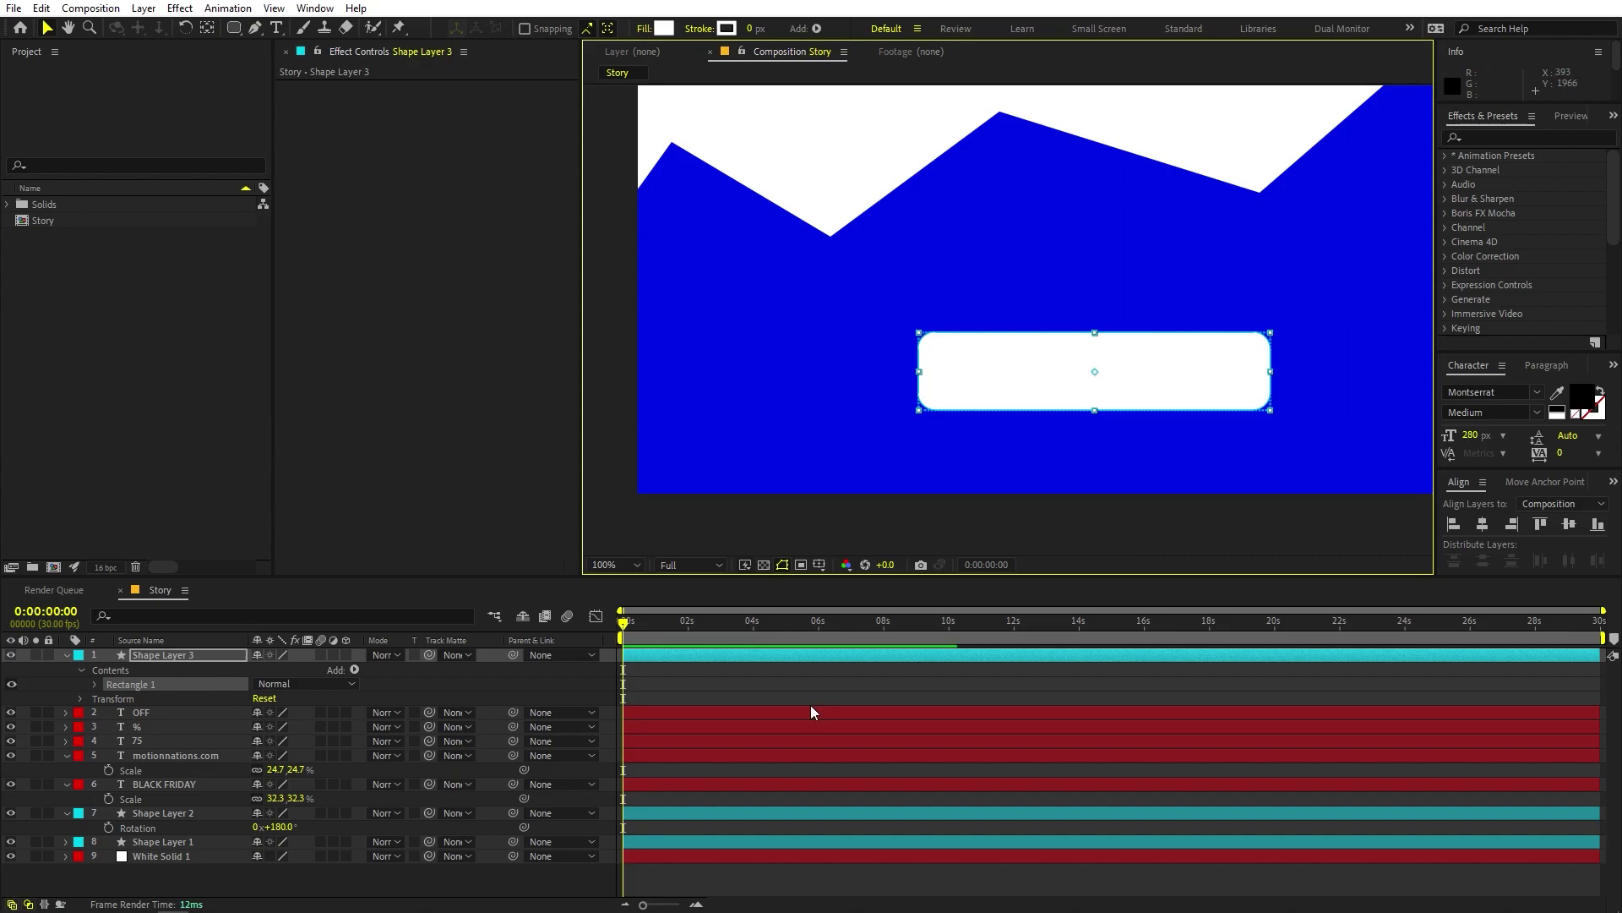
click(808, 682)
scroll(1016, 378, down, 3)
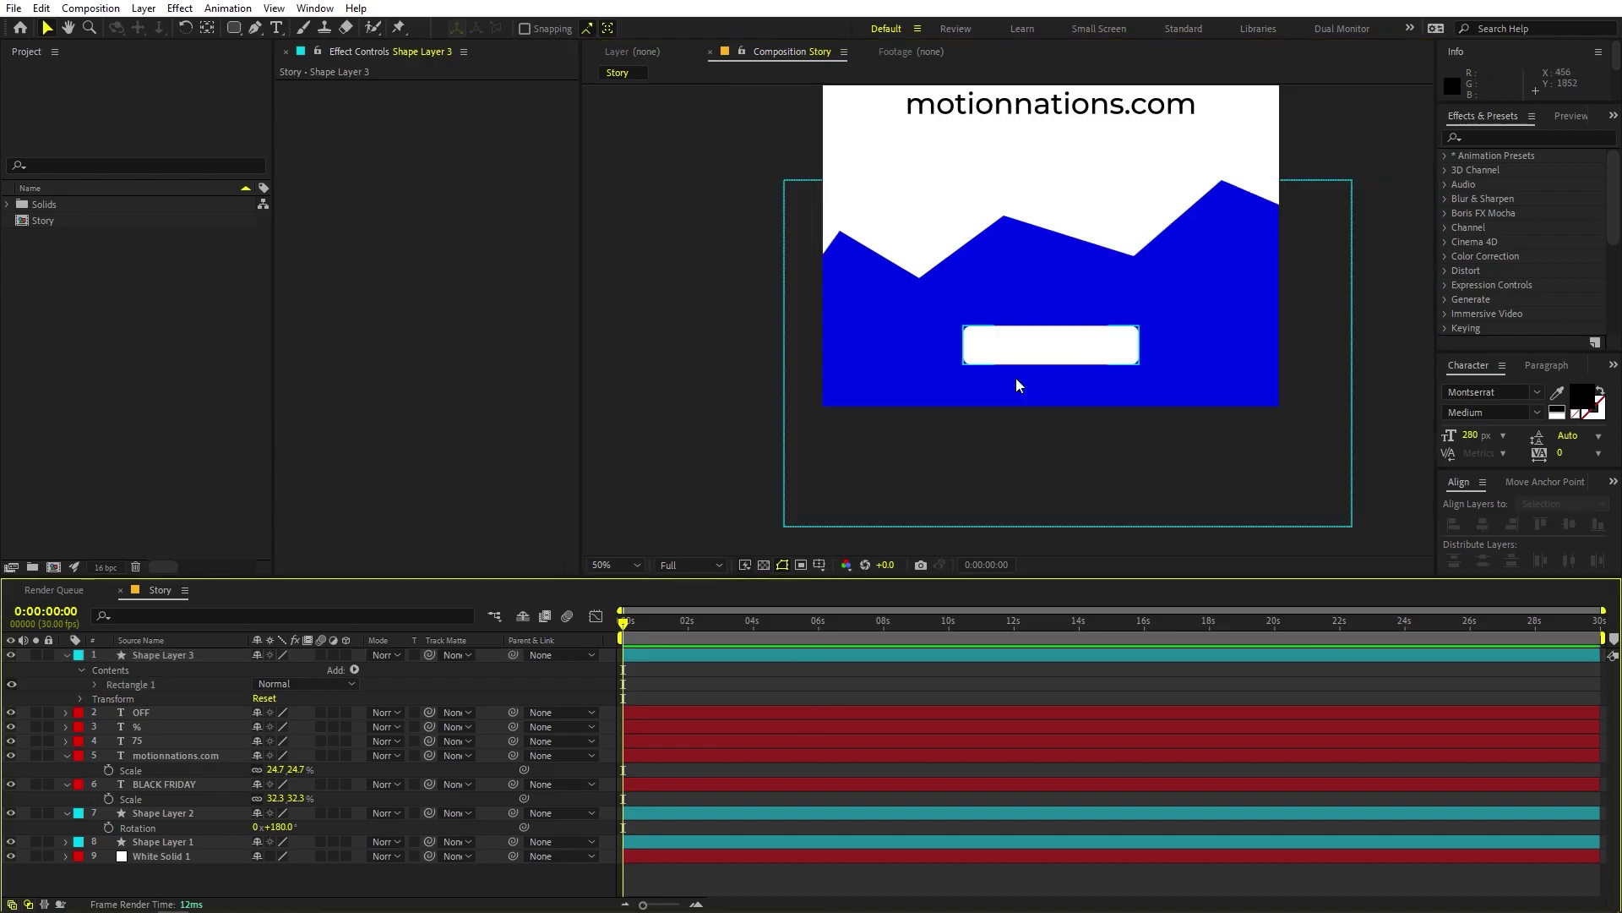
Step: Duplicate the motionnations.com text, bring the copy to the front of the layer stack and place it over the white button
click(1030, 215)
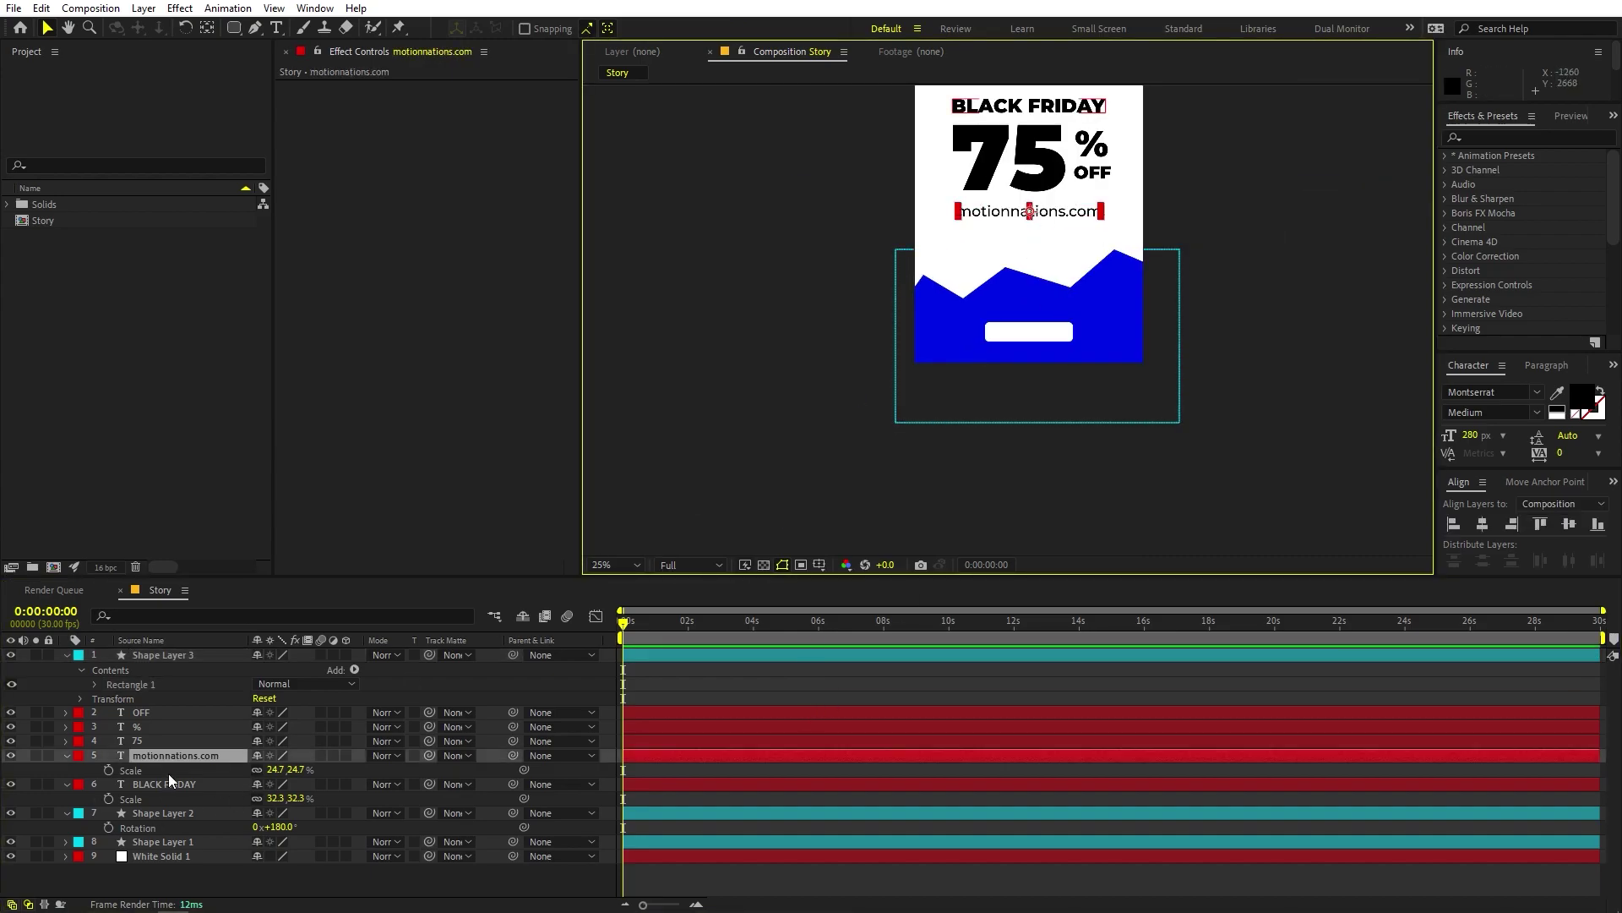
key(ctrl+d)
drag(164, 756, 171, 651)
click(1007, 214)
drag(1013, 216, 1008, 335)
Step: Replace the duplicated text on the white button with SWIPE UP
double_click(1008, 334)
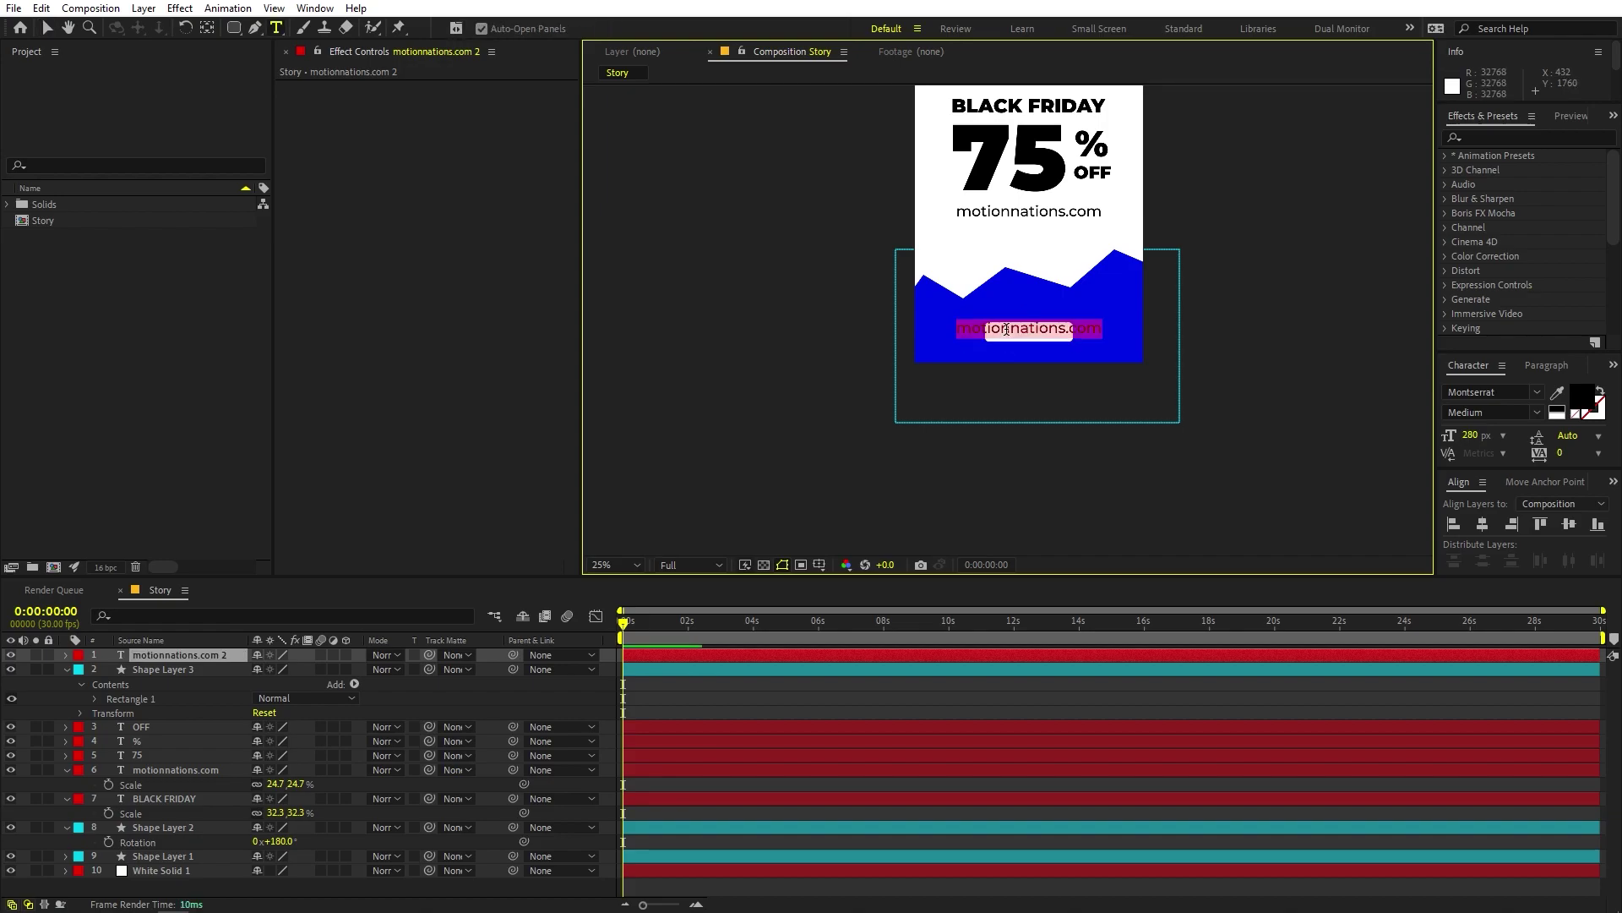
text(SWIPE)
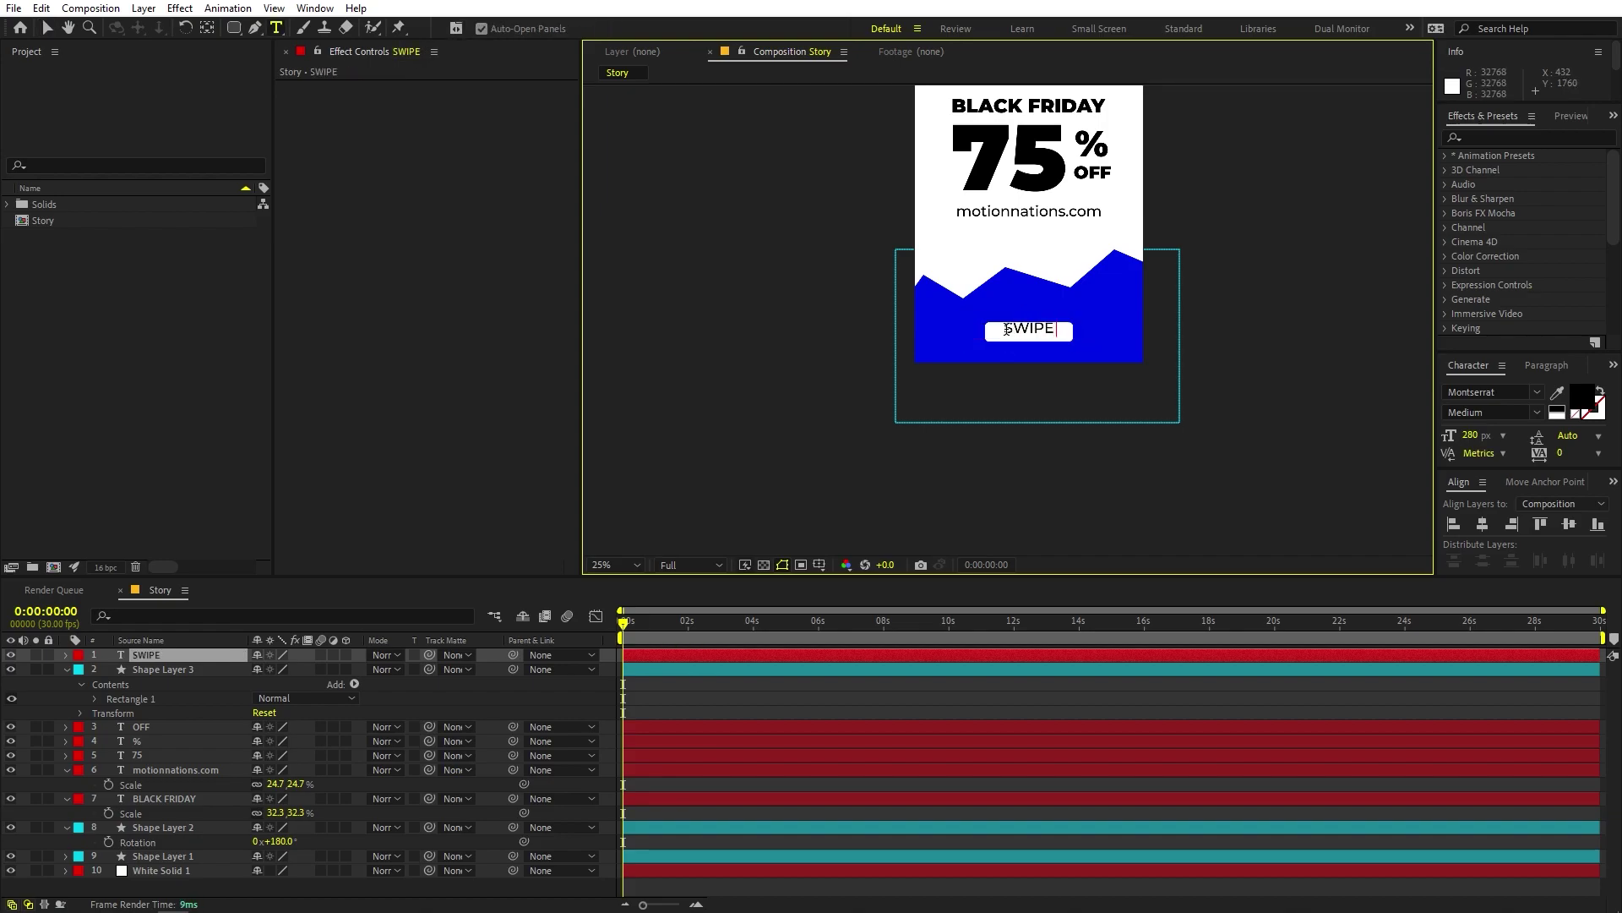
text( UP)
Step: Set the font style of the whole SWIPE UP text to Montserrat ExtraBold
key(ctrl+a)
click(1537, 412)
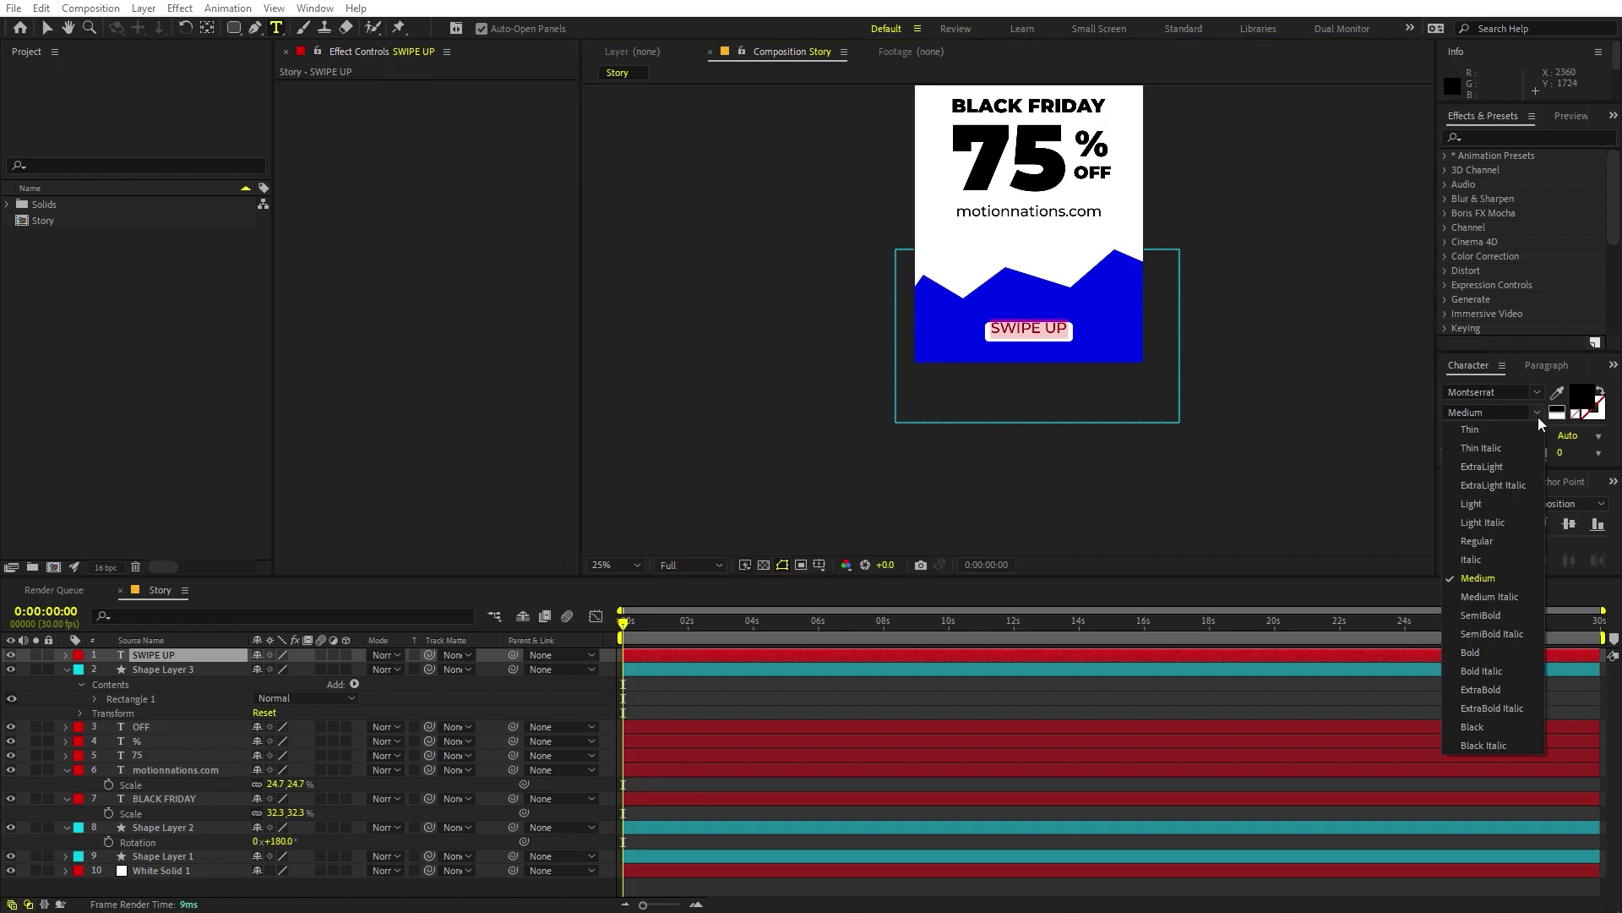
click(1488, 688)
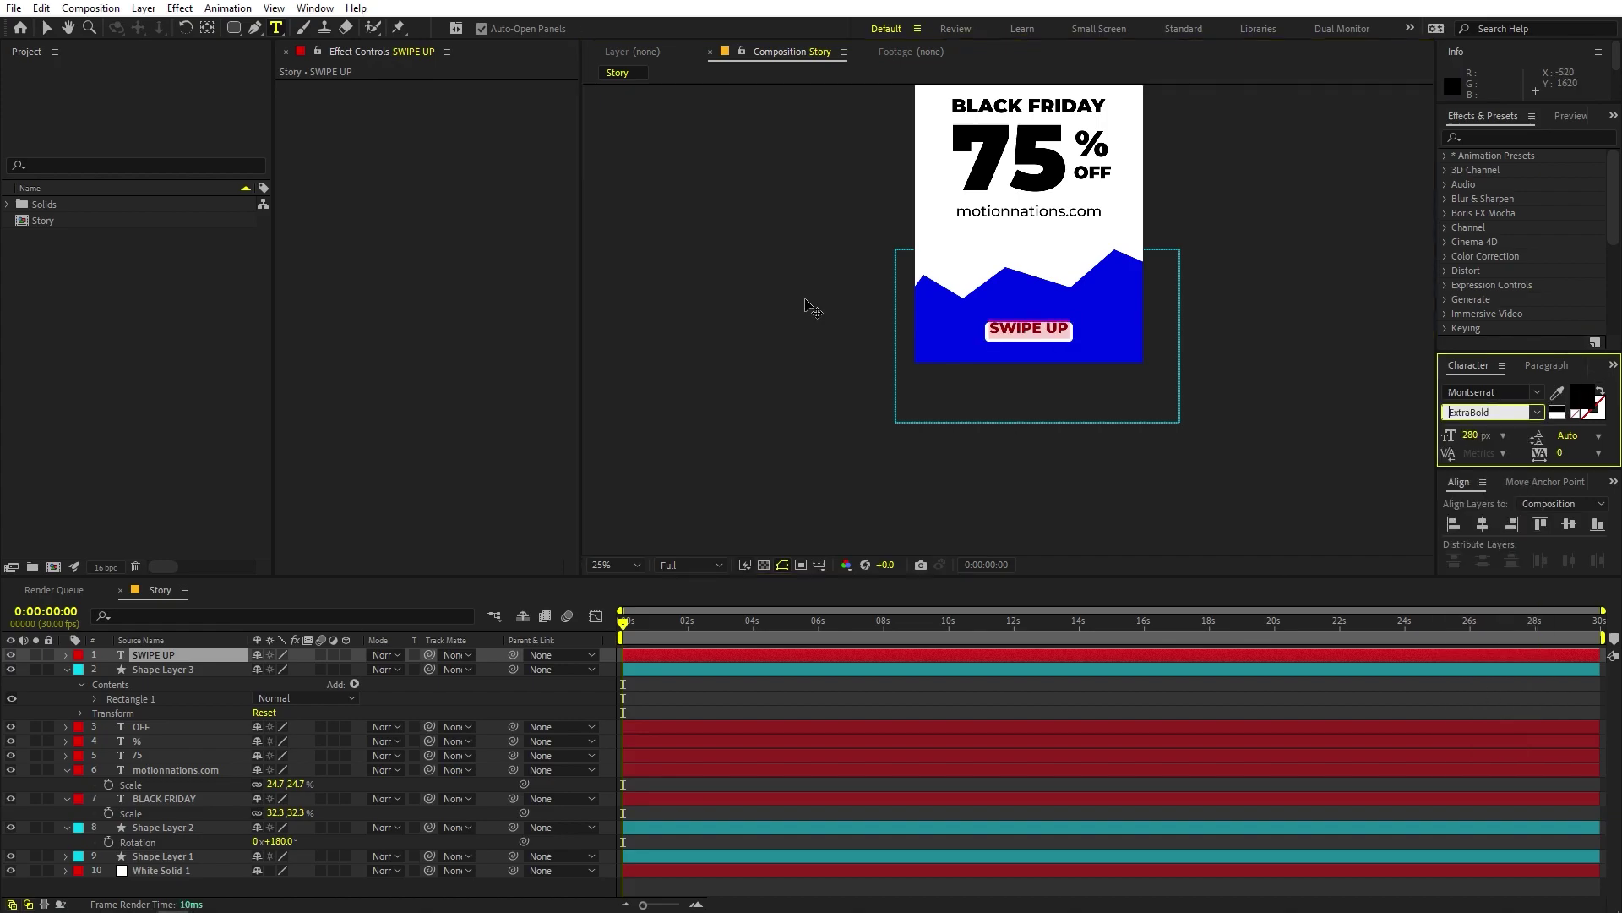
Step: Align the vertical centres of the SWIPE UP text and the white rounded rectangle, then deselect both
click(47, 28)
scroll(1066, 375, up, 4)
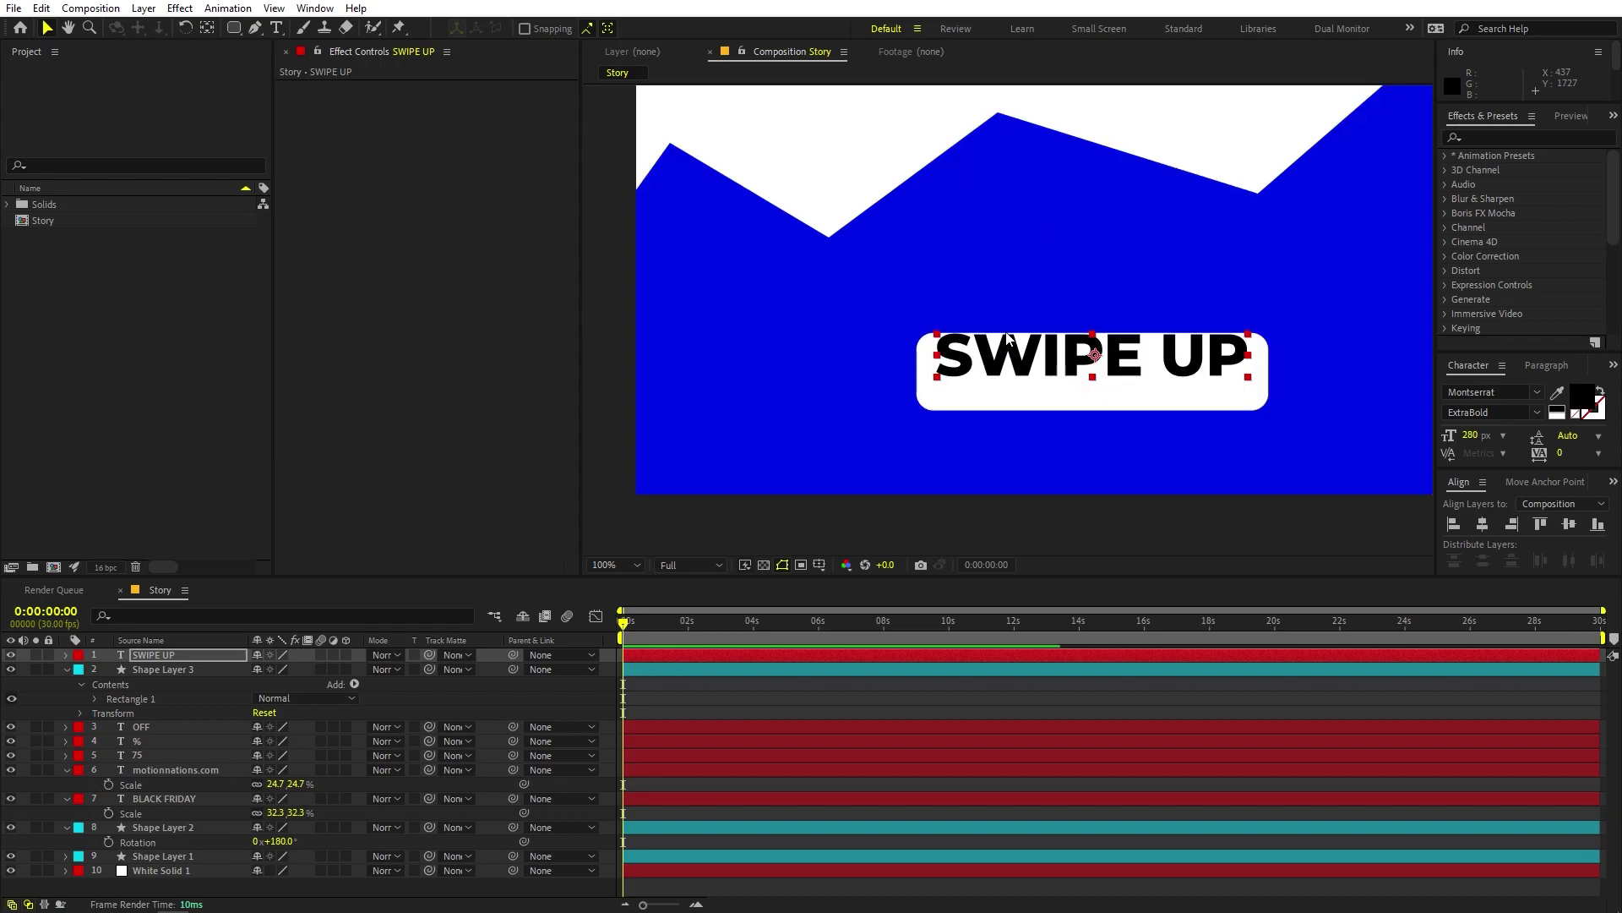
ctrl+click(211, 671)
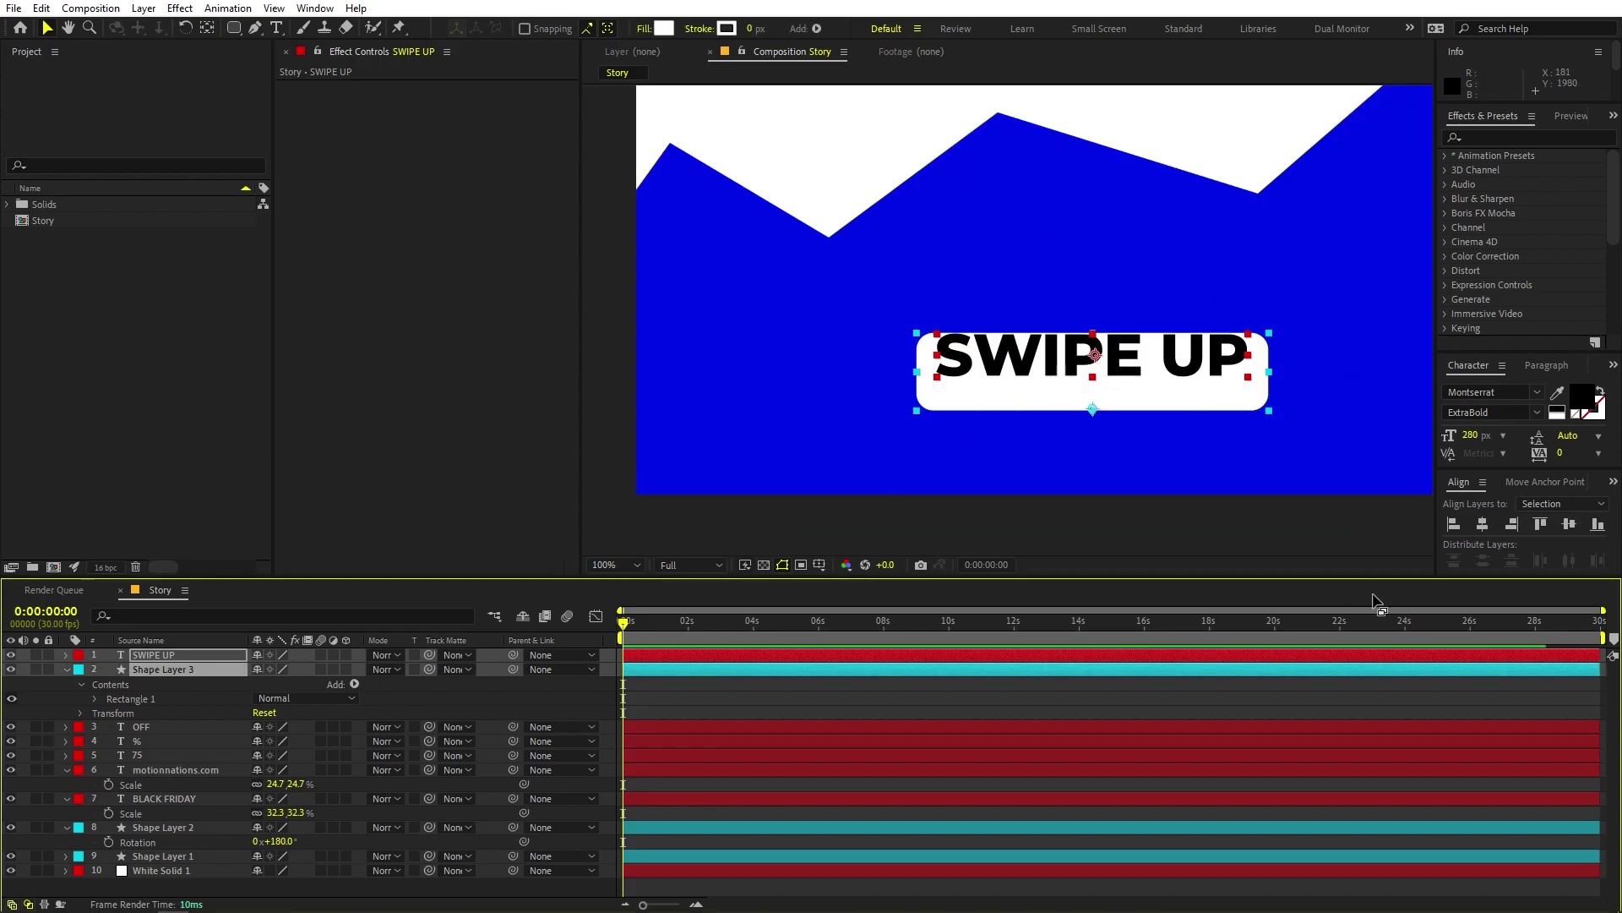
click(1569, 525)
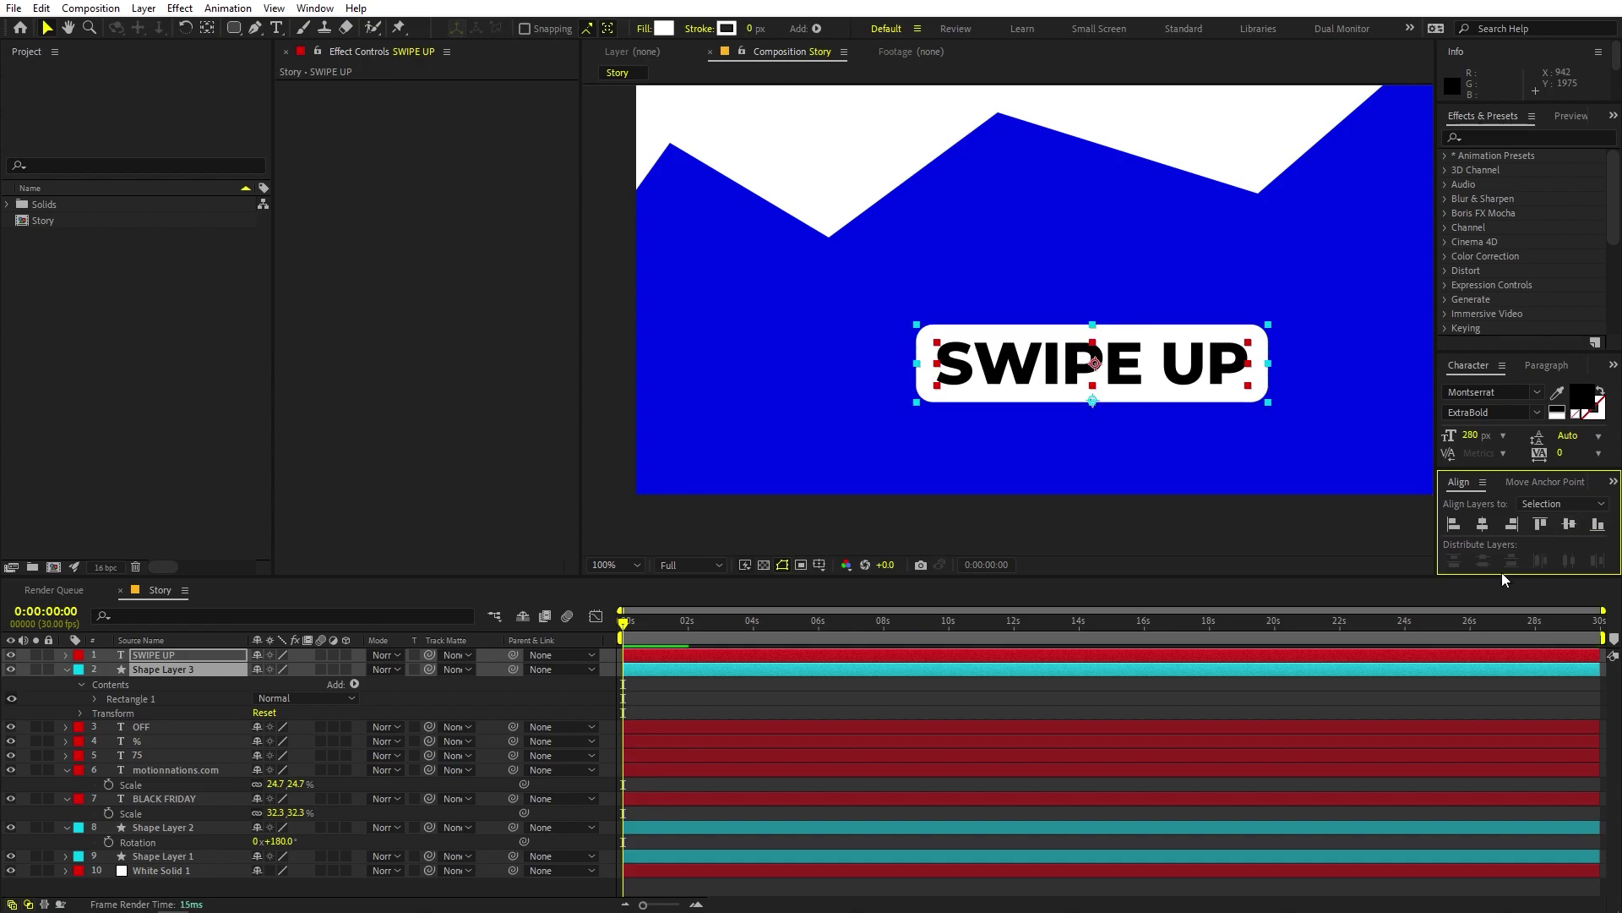
click(1083, 697)
Step: Change the font style of the whole SWIPE UP text to Montserrat Bold
key(comma)
double_click(1071, 345)
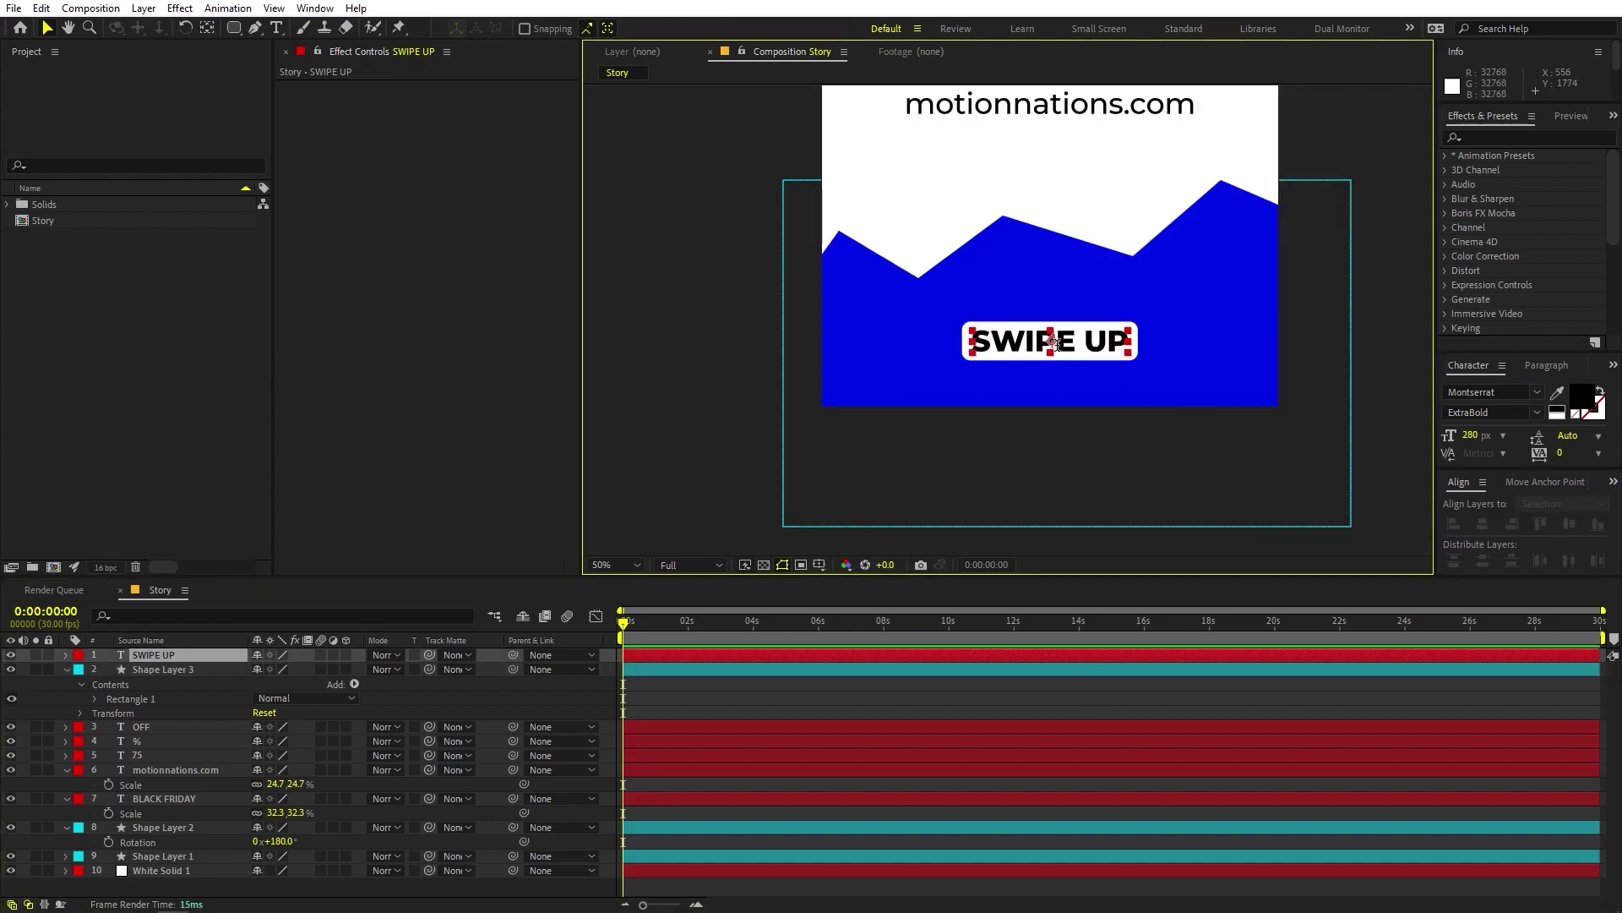
click(1539, 412)
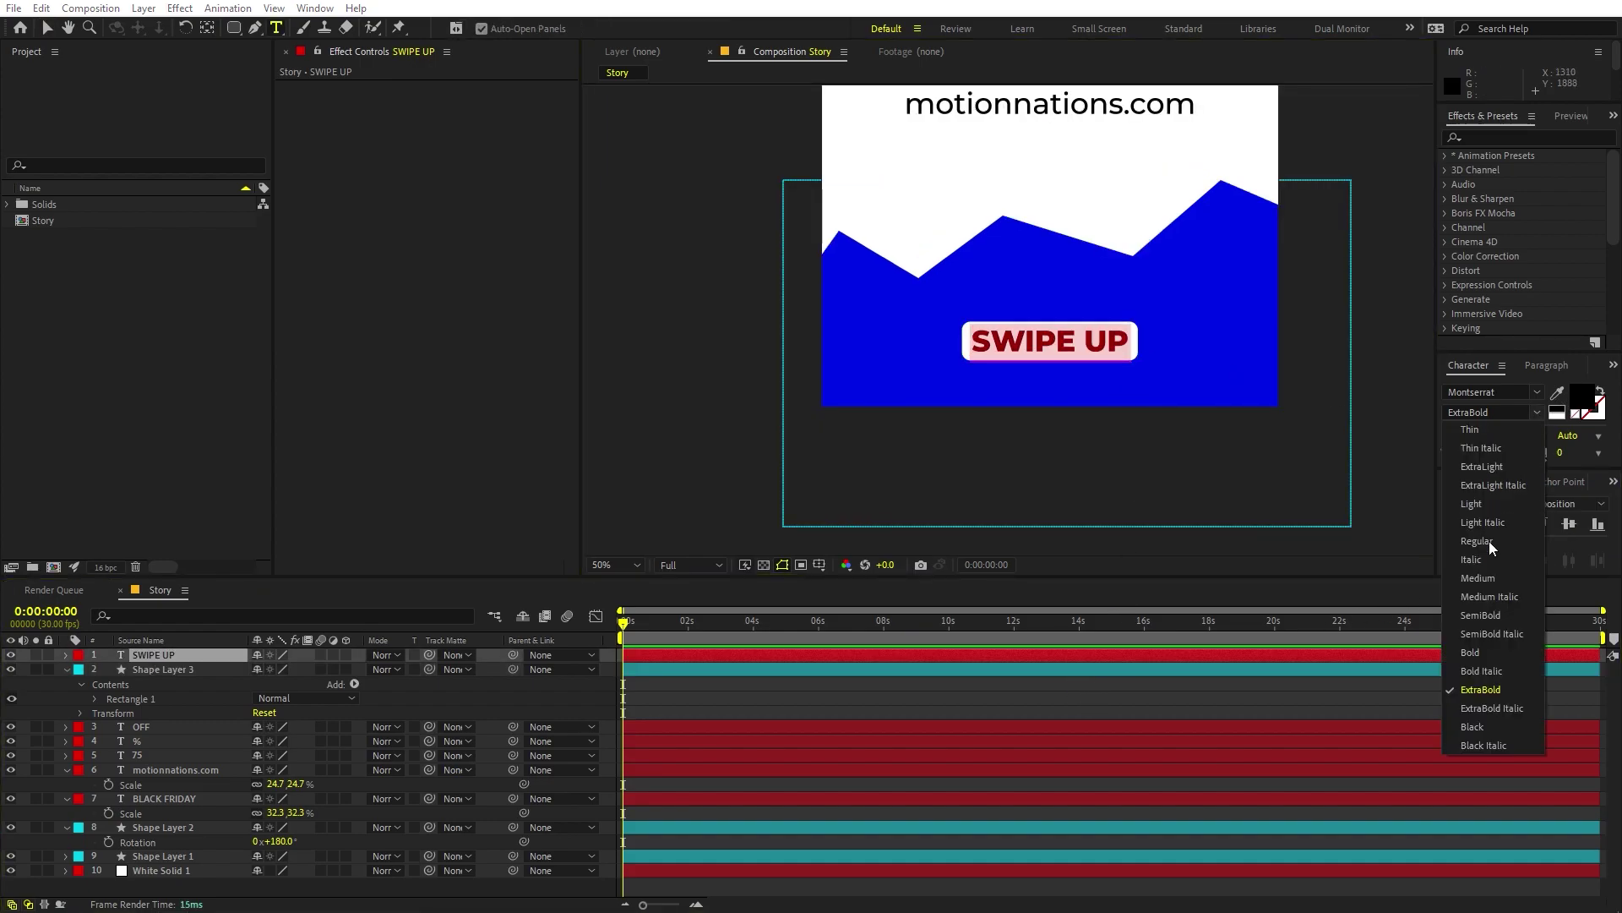
click(1471, 652)
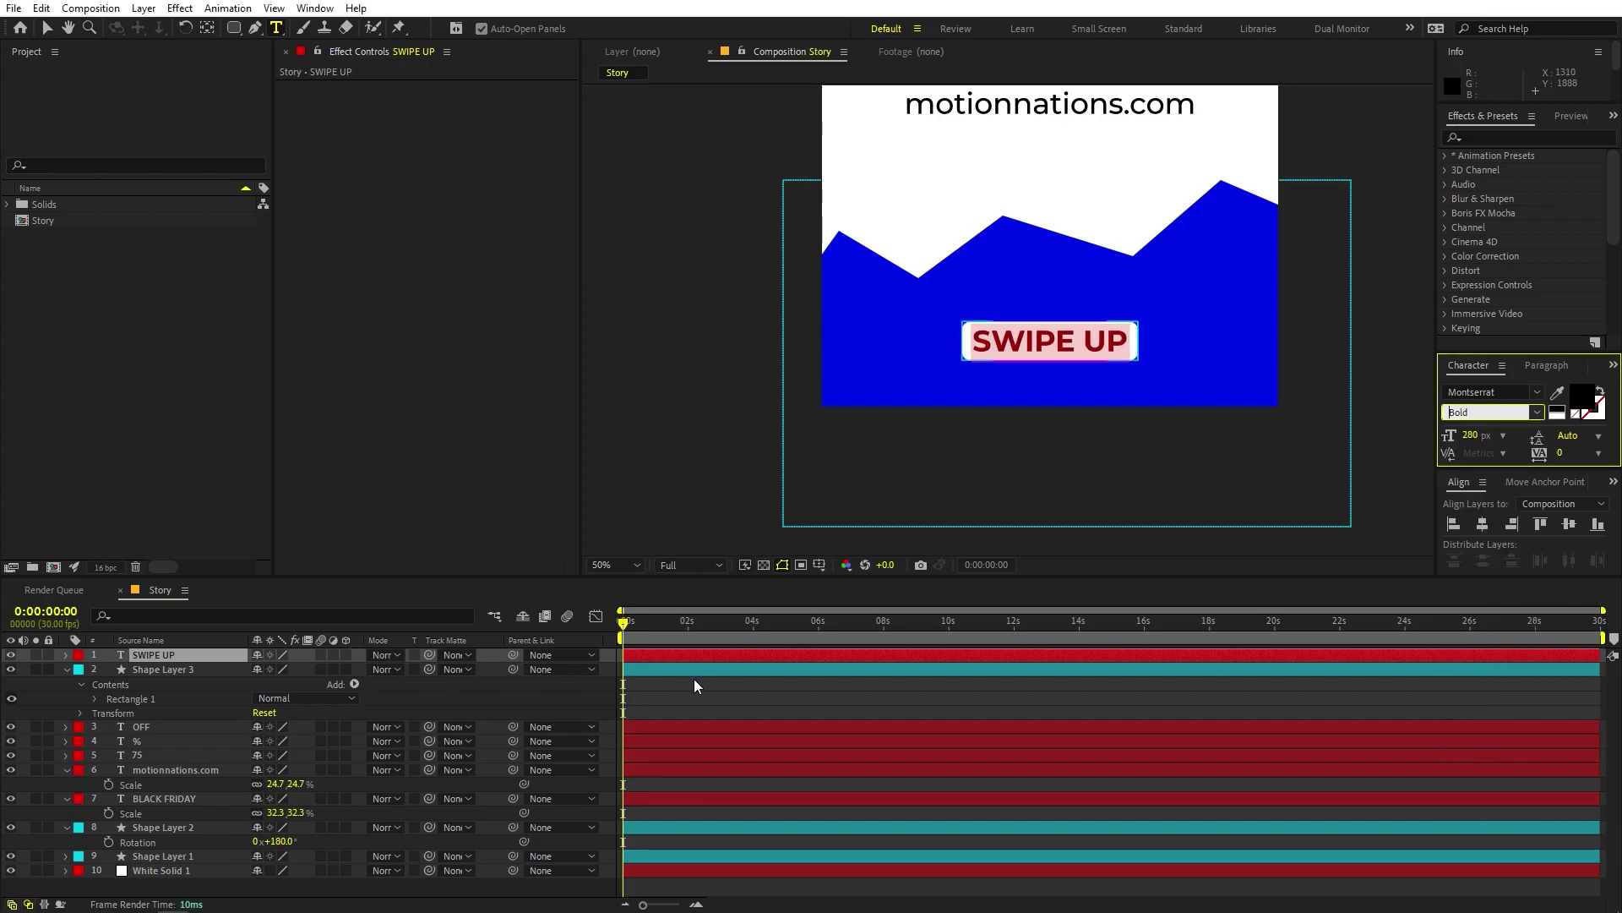
Step: Scale the SWIPE UP text layer down to 22.4% so it has more room inside the button, then deselect it
click(225, 654)
key(s)
drag(275, 669, 256, 668)
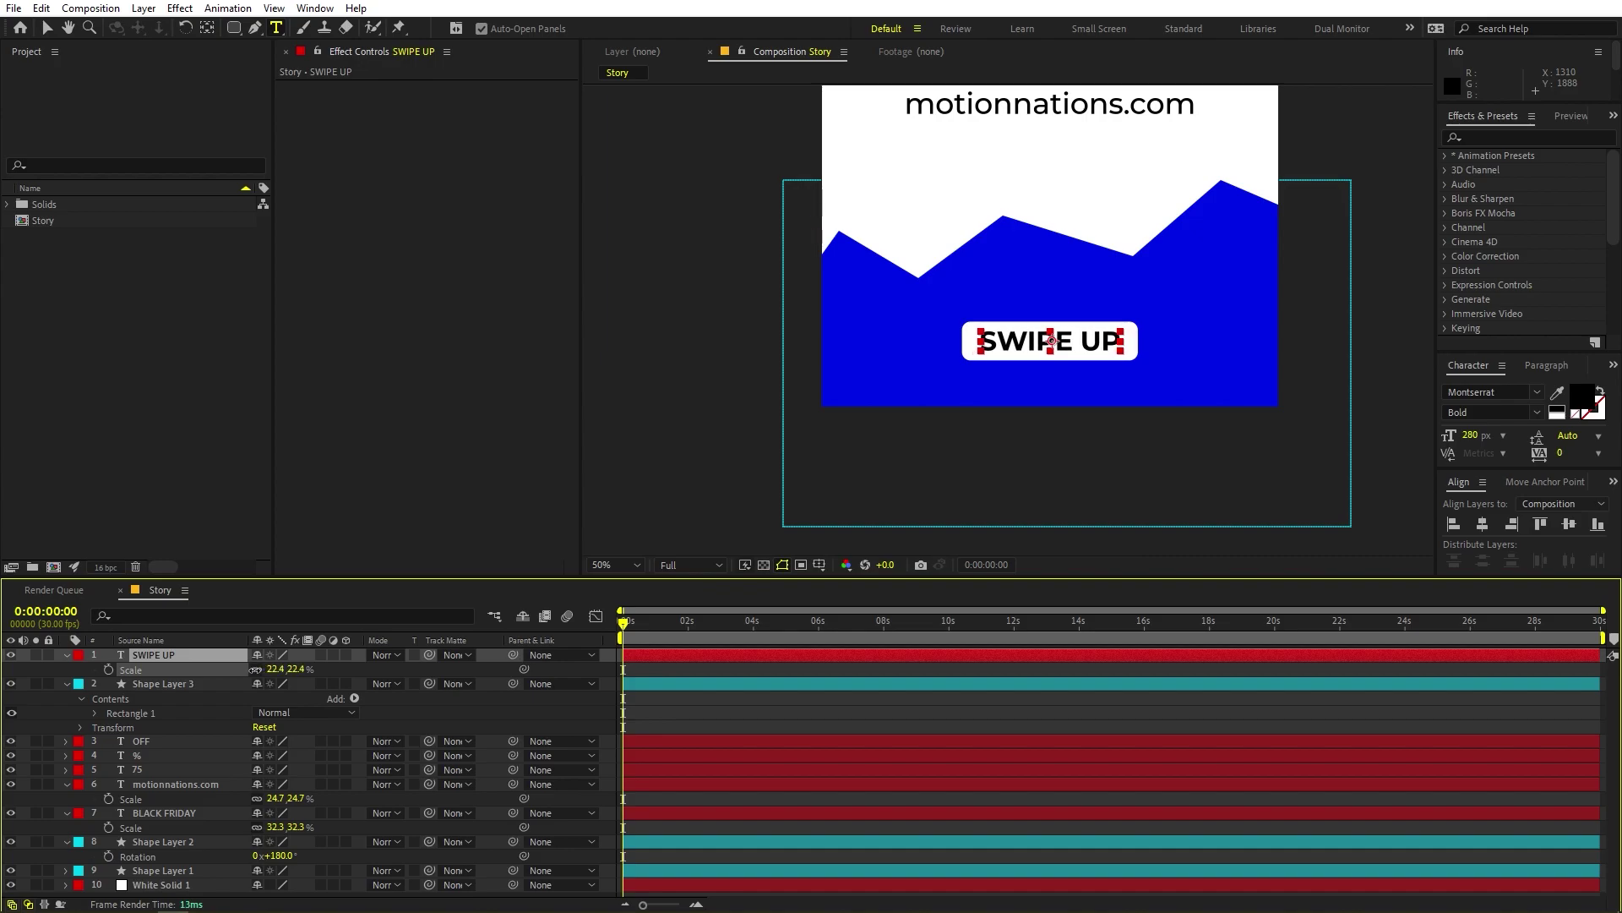
click(956, 707)
Step: Turn on the grid overlay in the composition view at 100% zoom
key(slash)
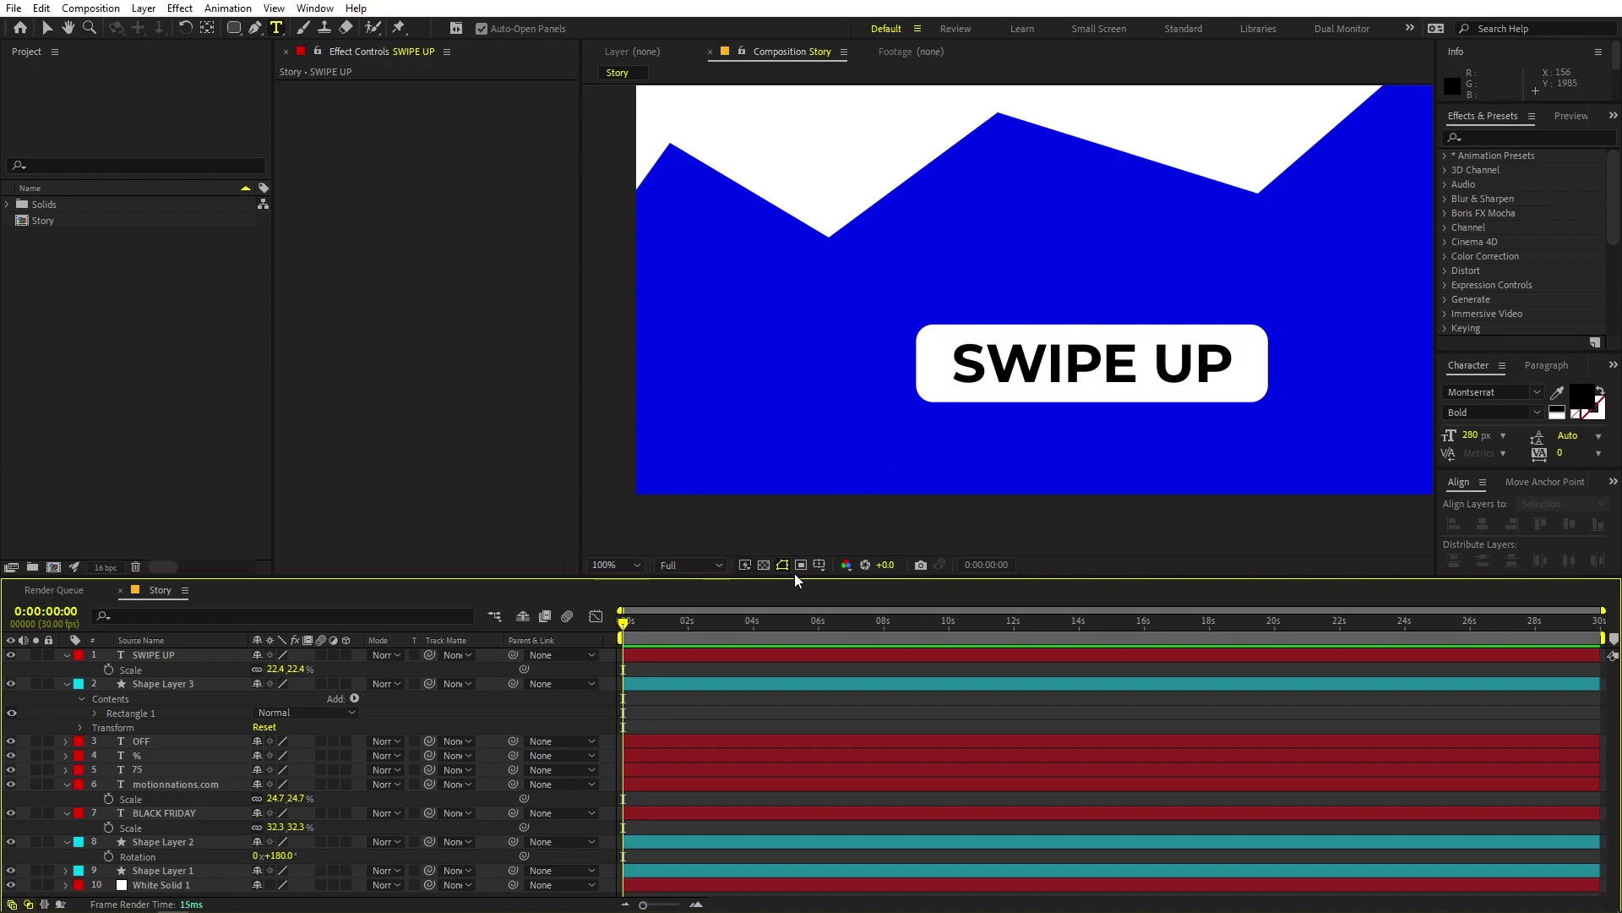
click(819, 564)
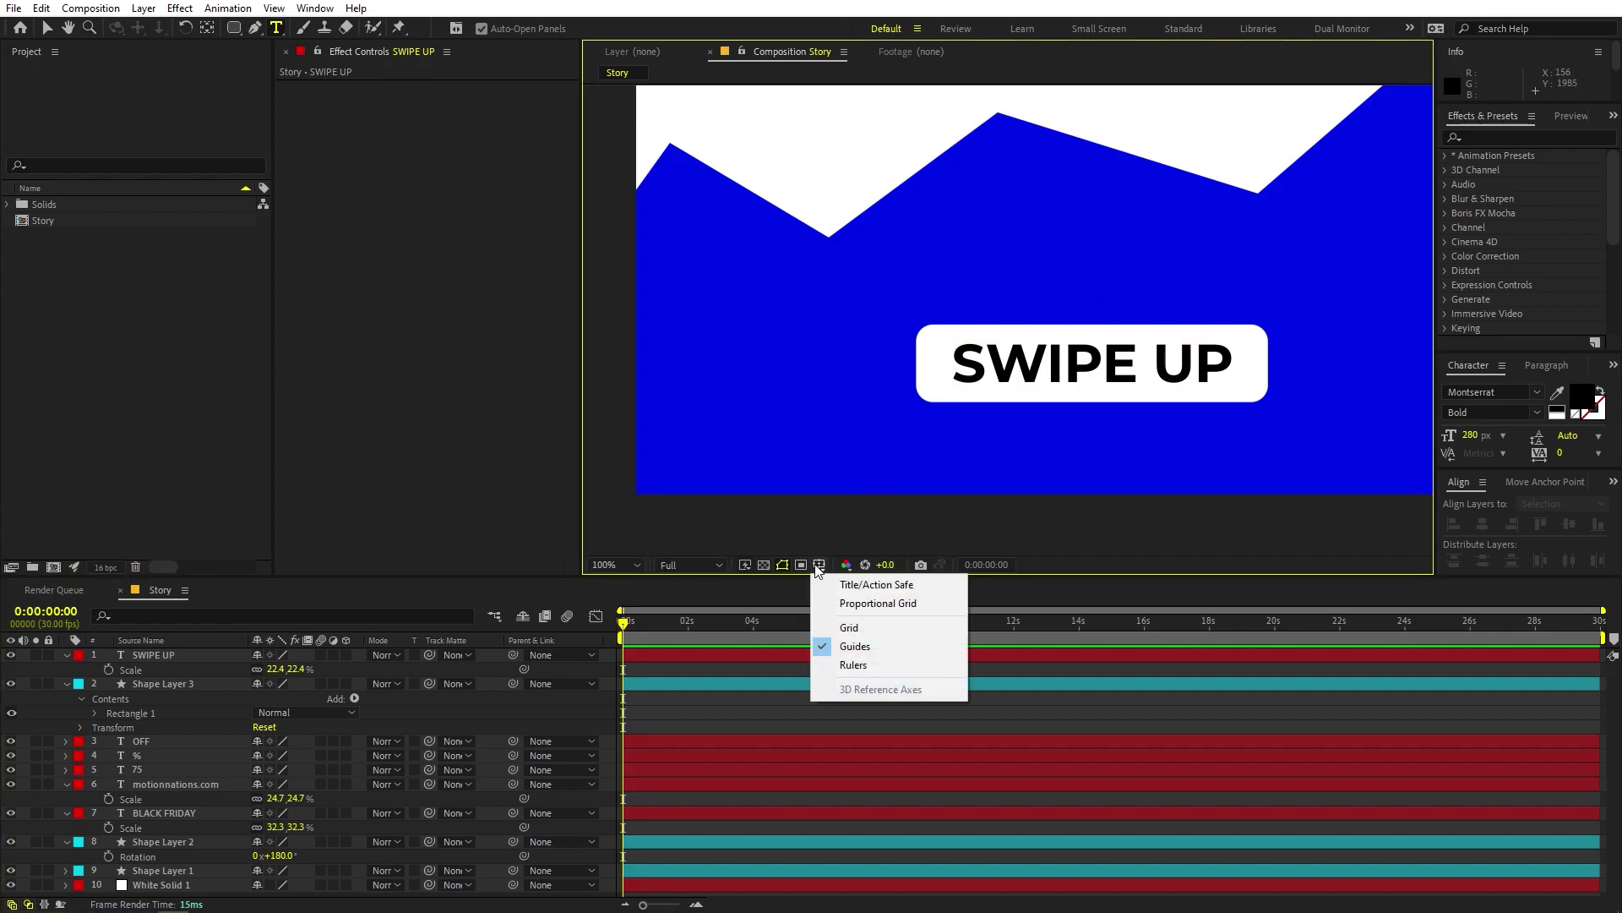
click(849, 628)
Step: Draw a three-point upward chevron about 40 px wide and 20 px high just above the SWIPE UP button, following the grid
click(255, 28)
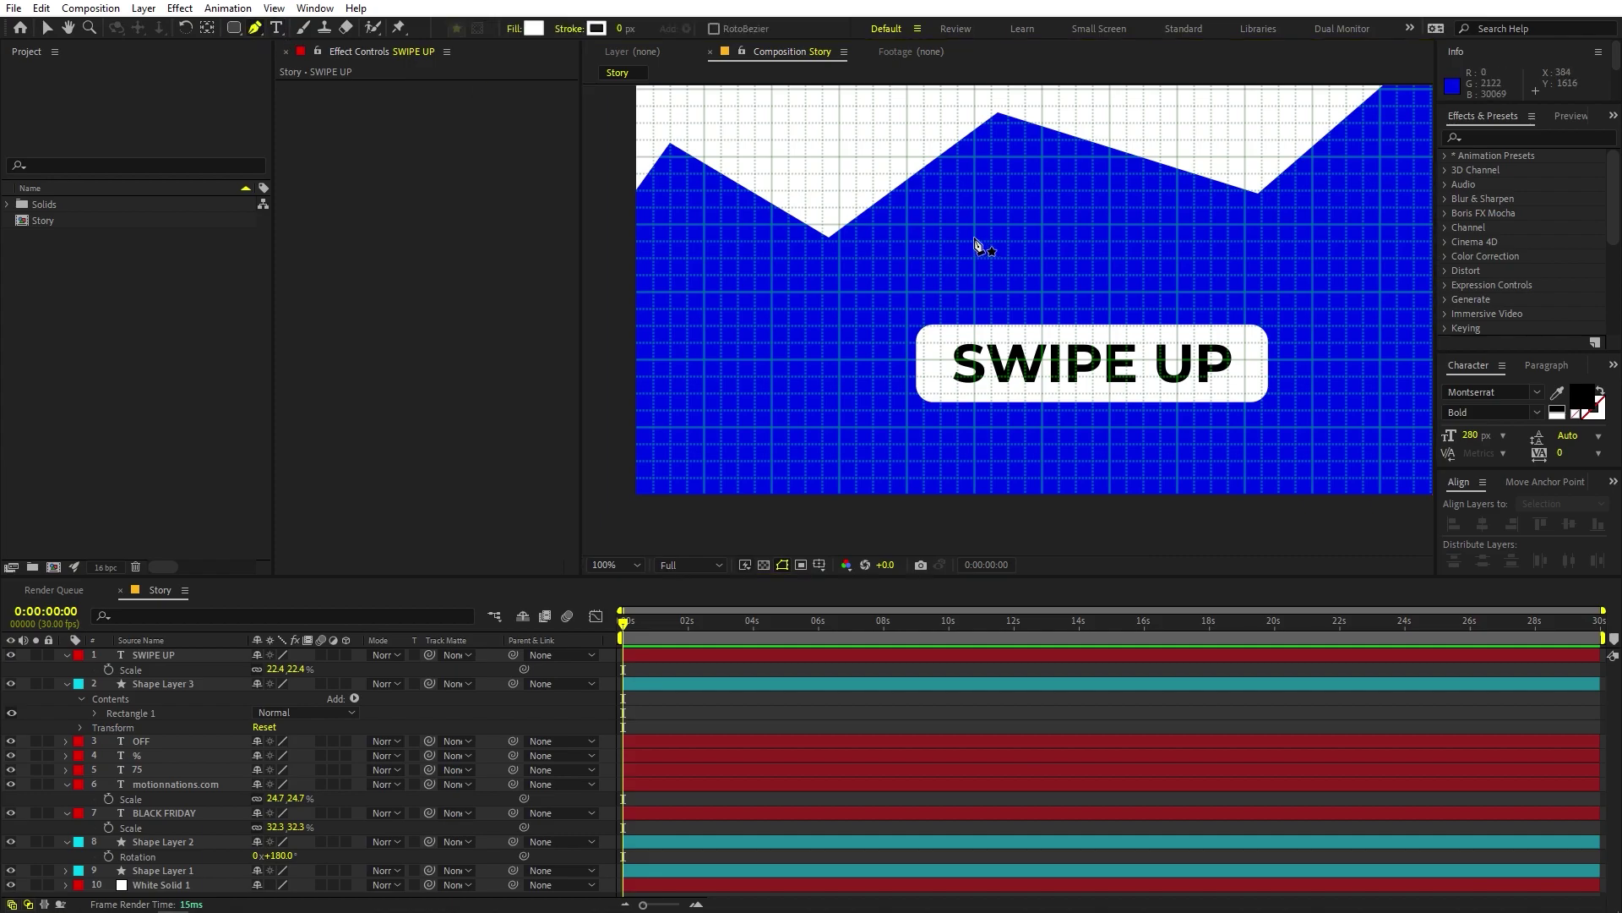
key(period)
key(period)
drag(1048, 251, 623, 231)
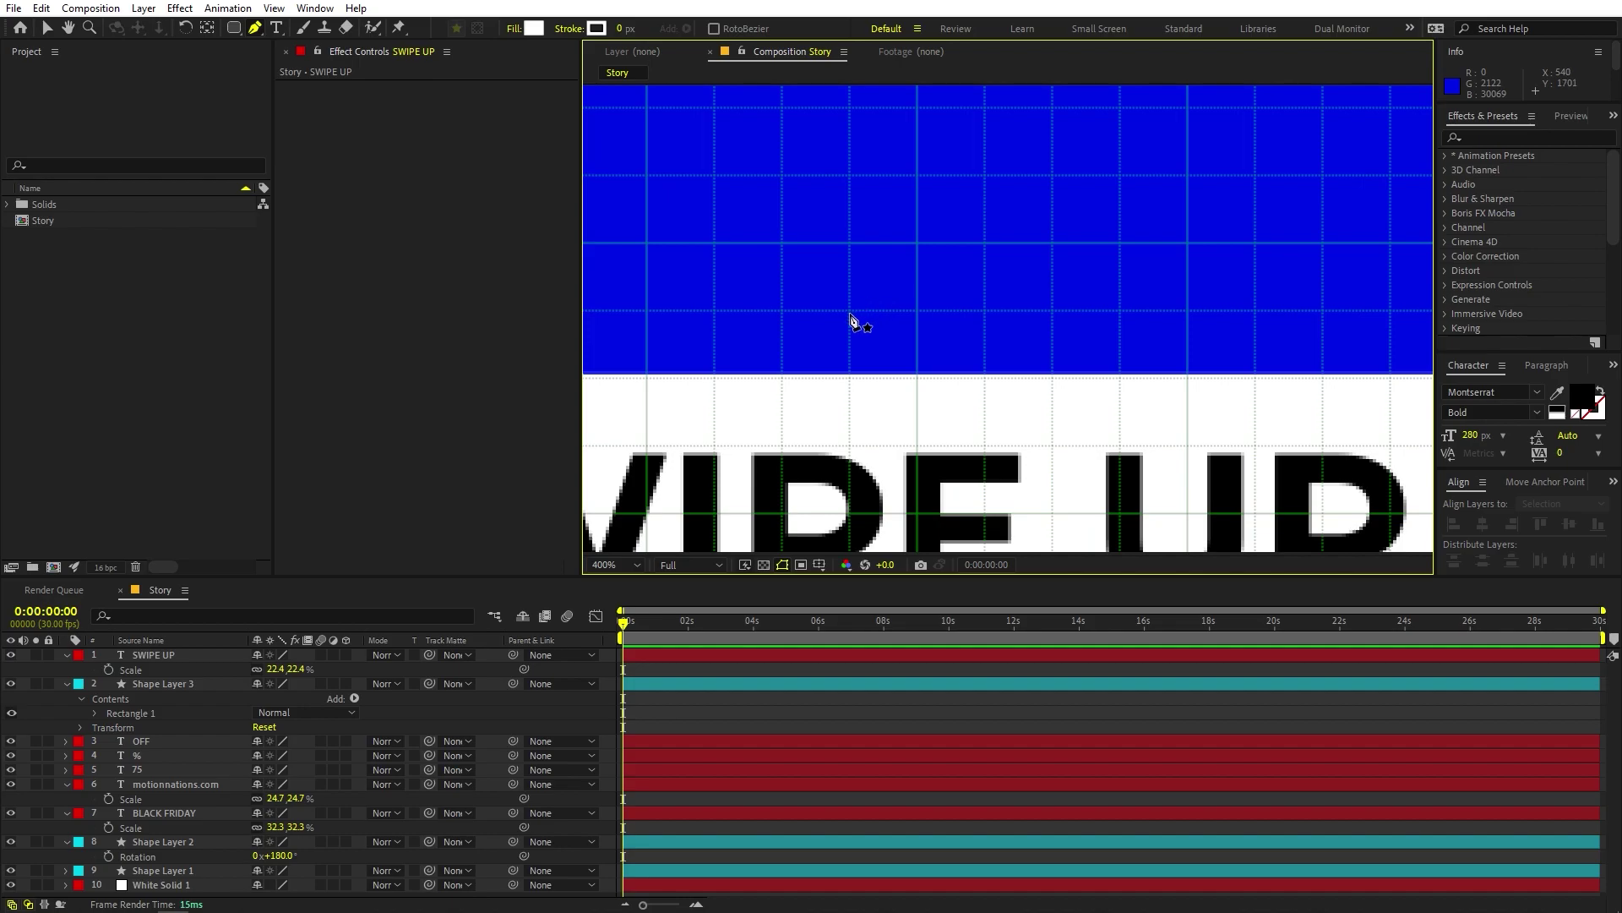
click(850, 313)
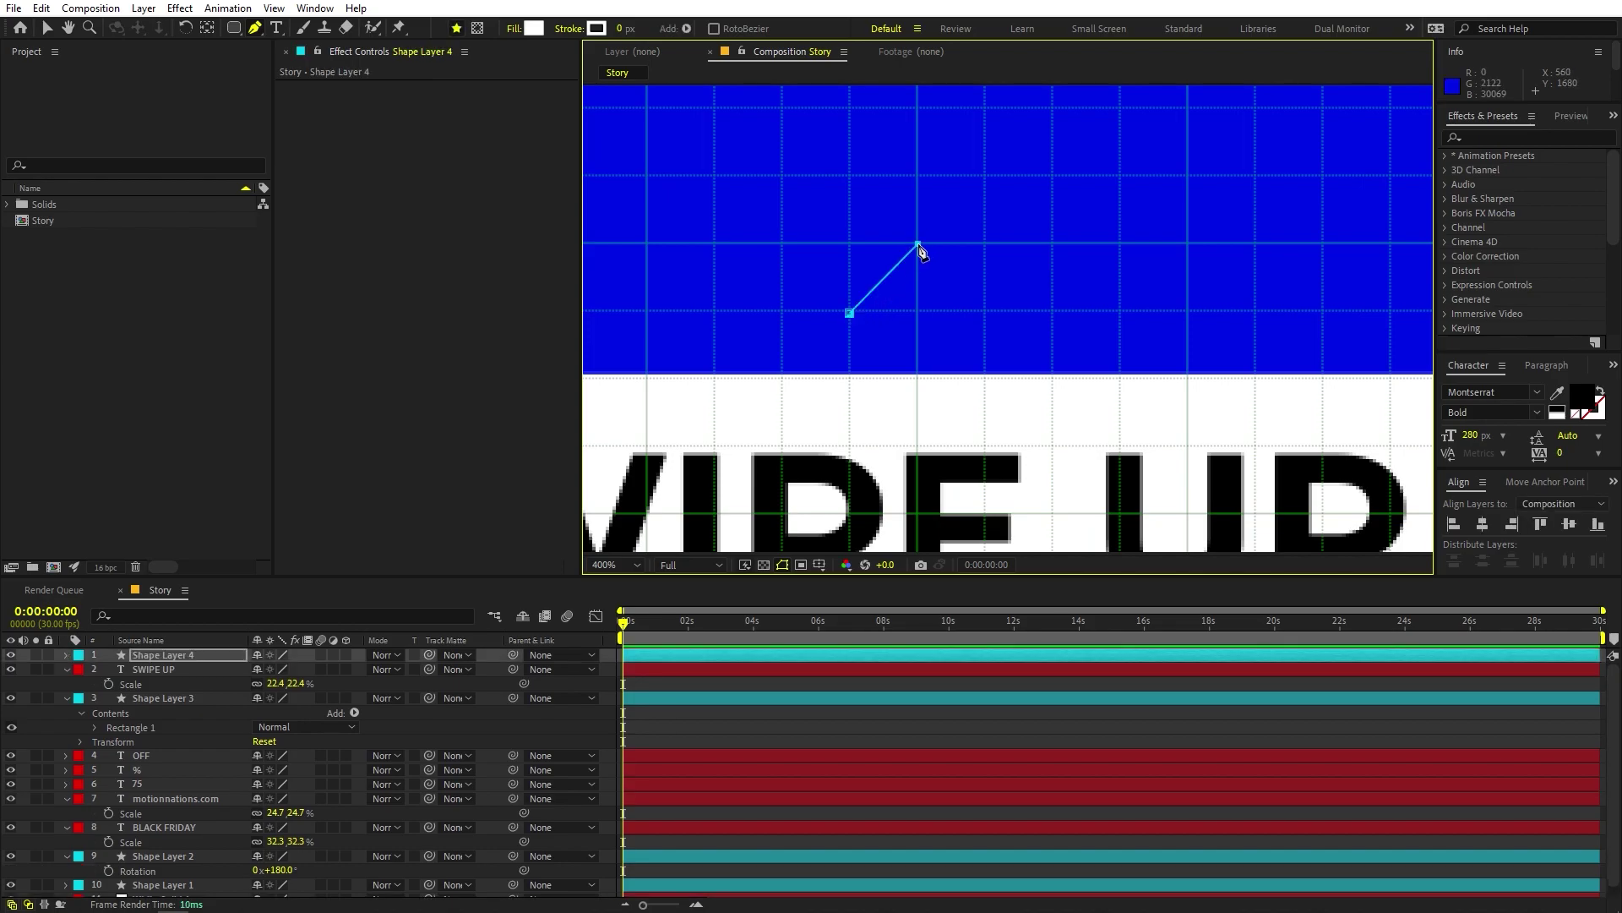
click(984, 310)
click(850, 314)
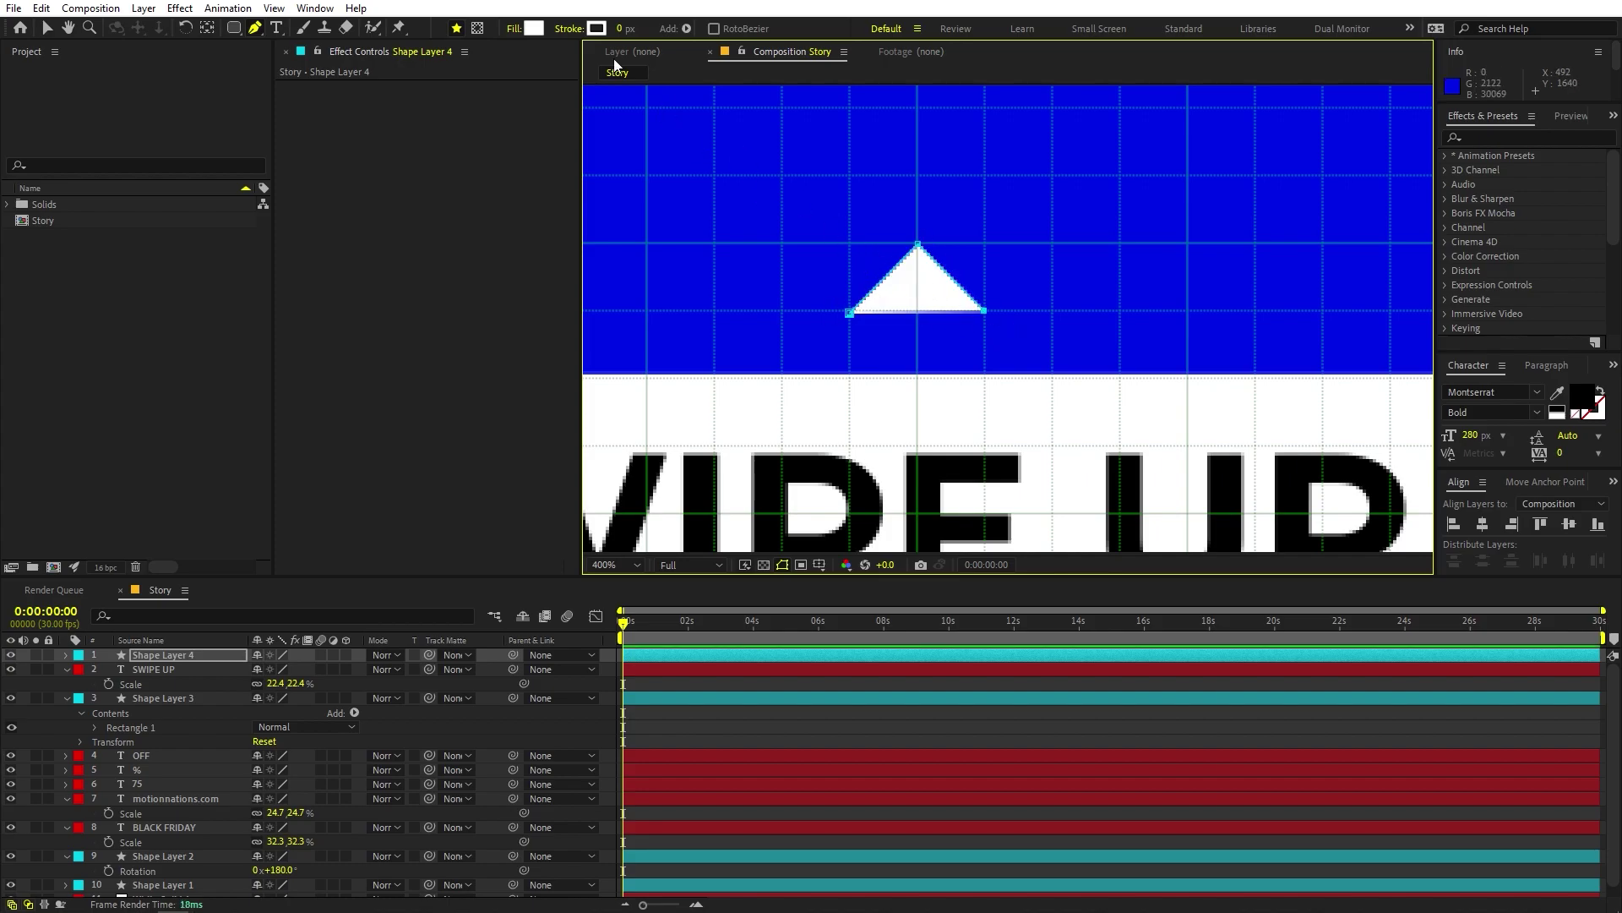
Step: Set the chevron's fill to none and its stroke width to 6 px
click(517, 29)
click(29, 48)
click(54, 146)
mouse_move(619, 32)
mouse_down()
mouse_move(636, 32)
mouse_move(598, 51)
mouse_up()
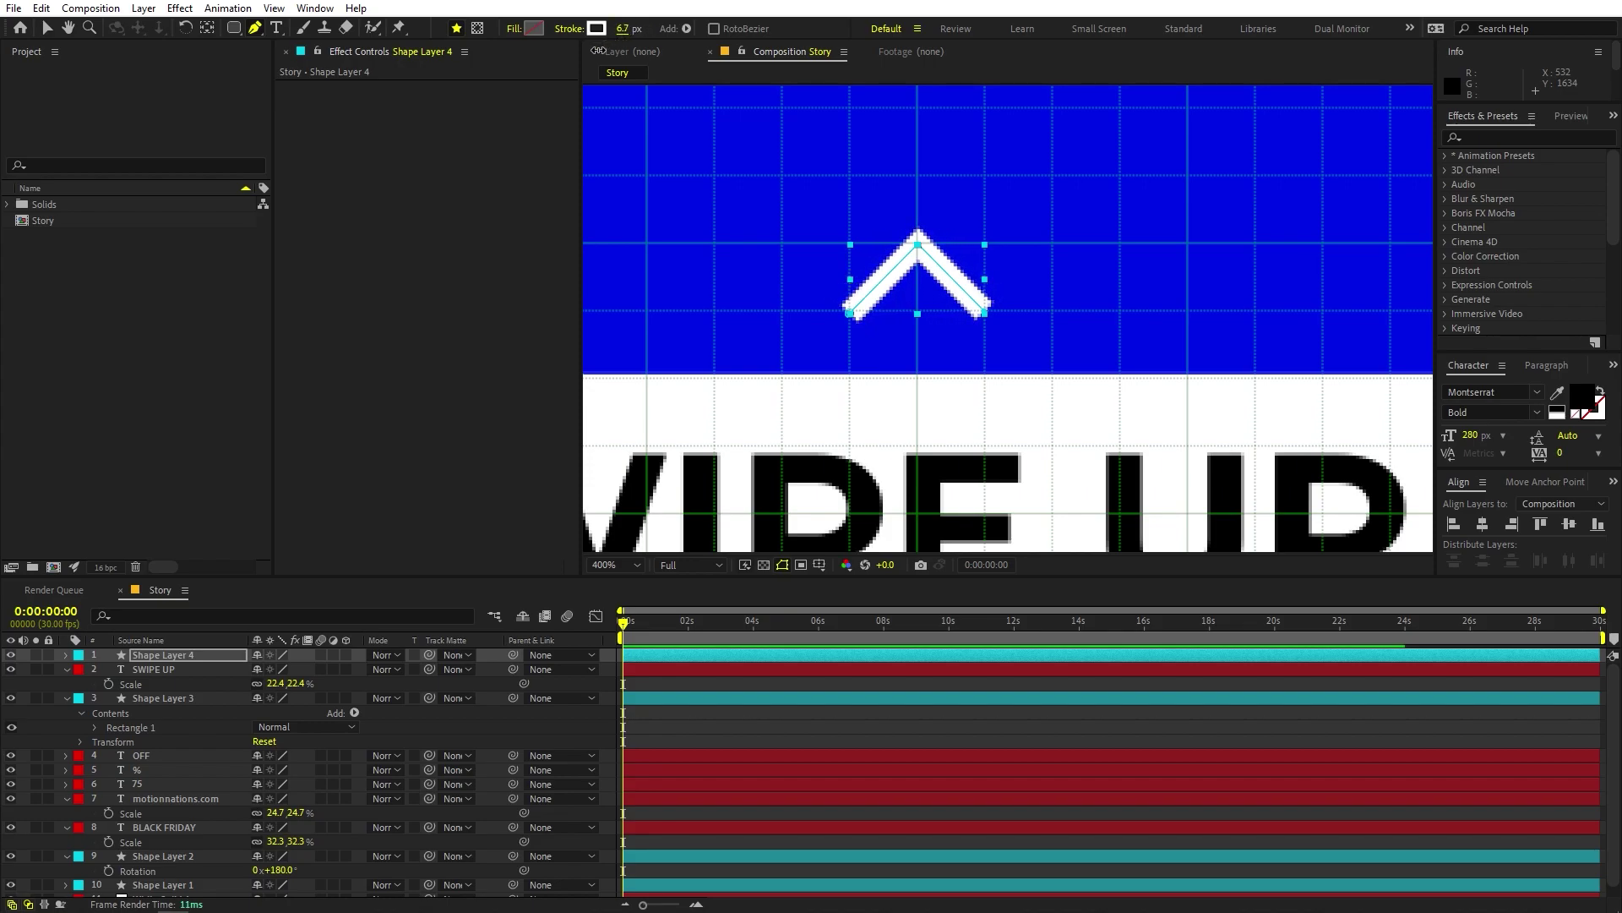
Step: Centre the chevron layer horizontally in the composition above the SWIPE UP button, then deselect it
scroll(1096, 311, down, 5)
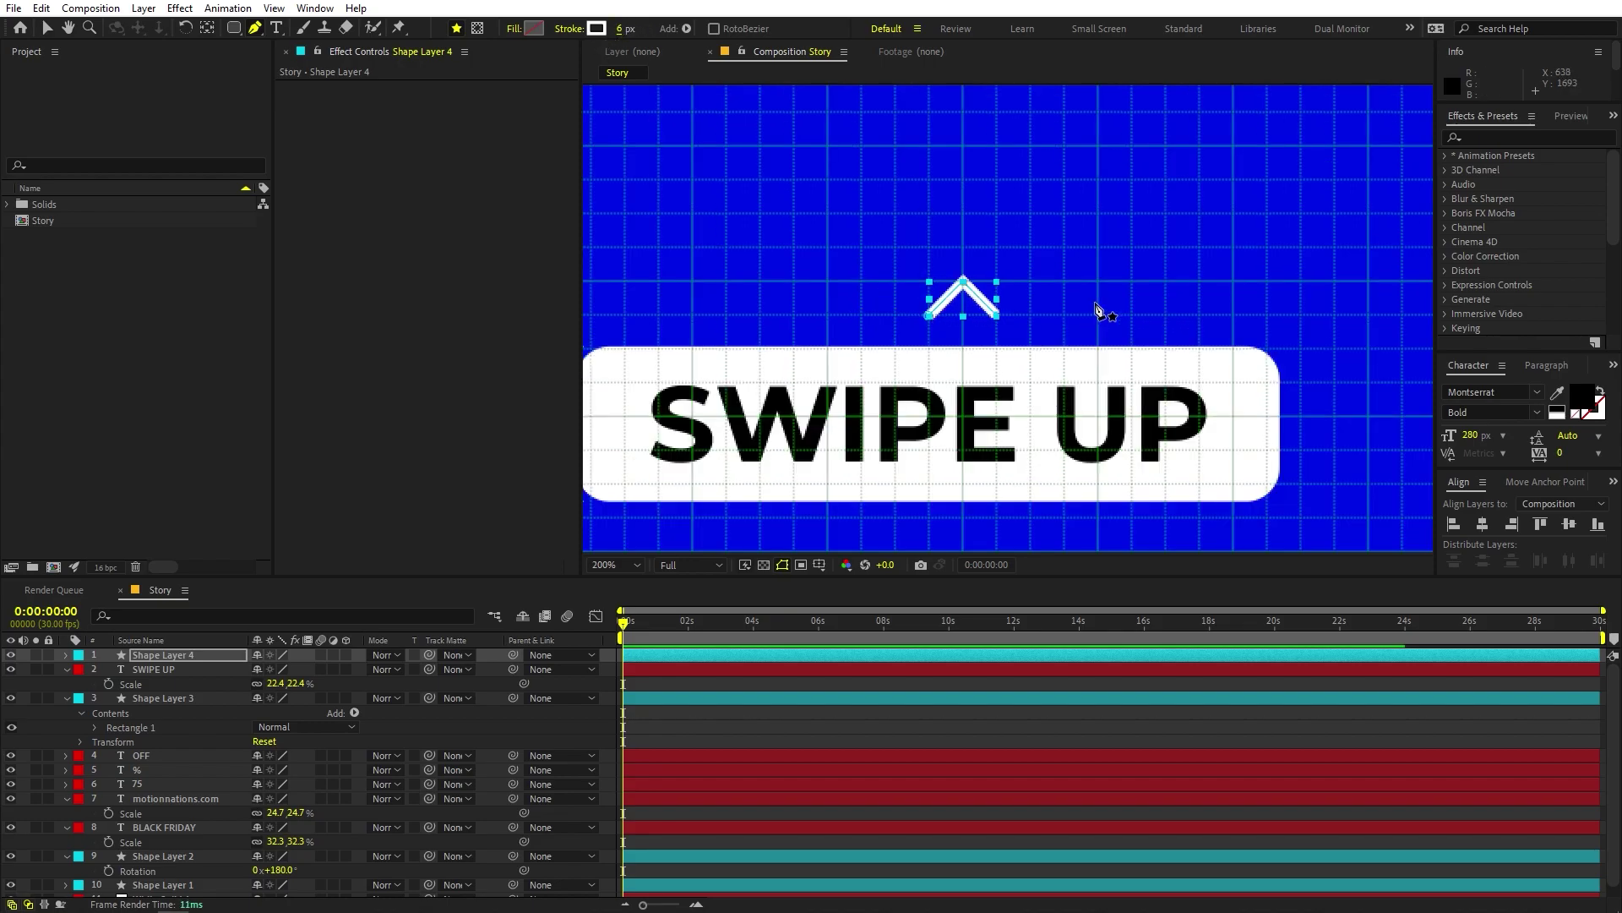
scroll(1008, 306, up, 2)
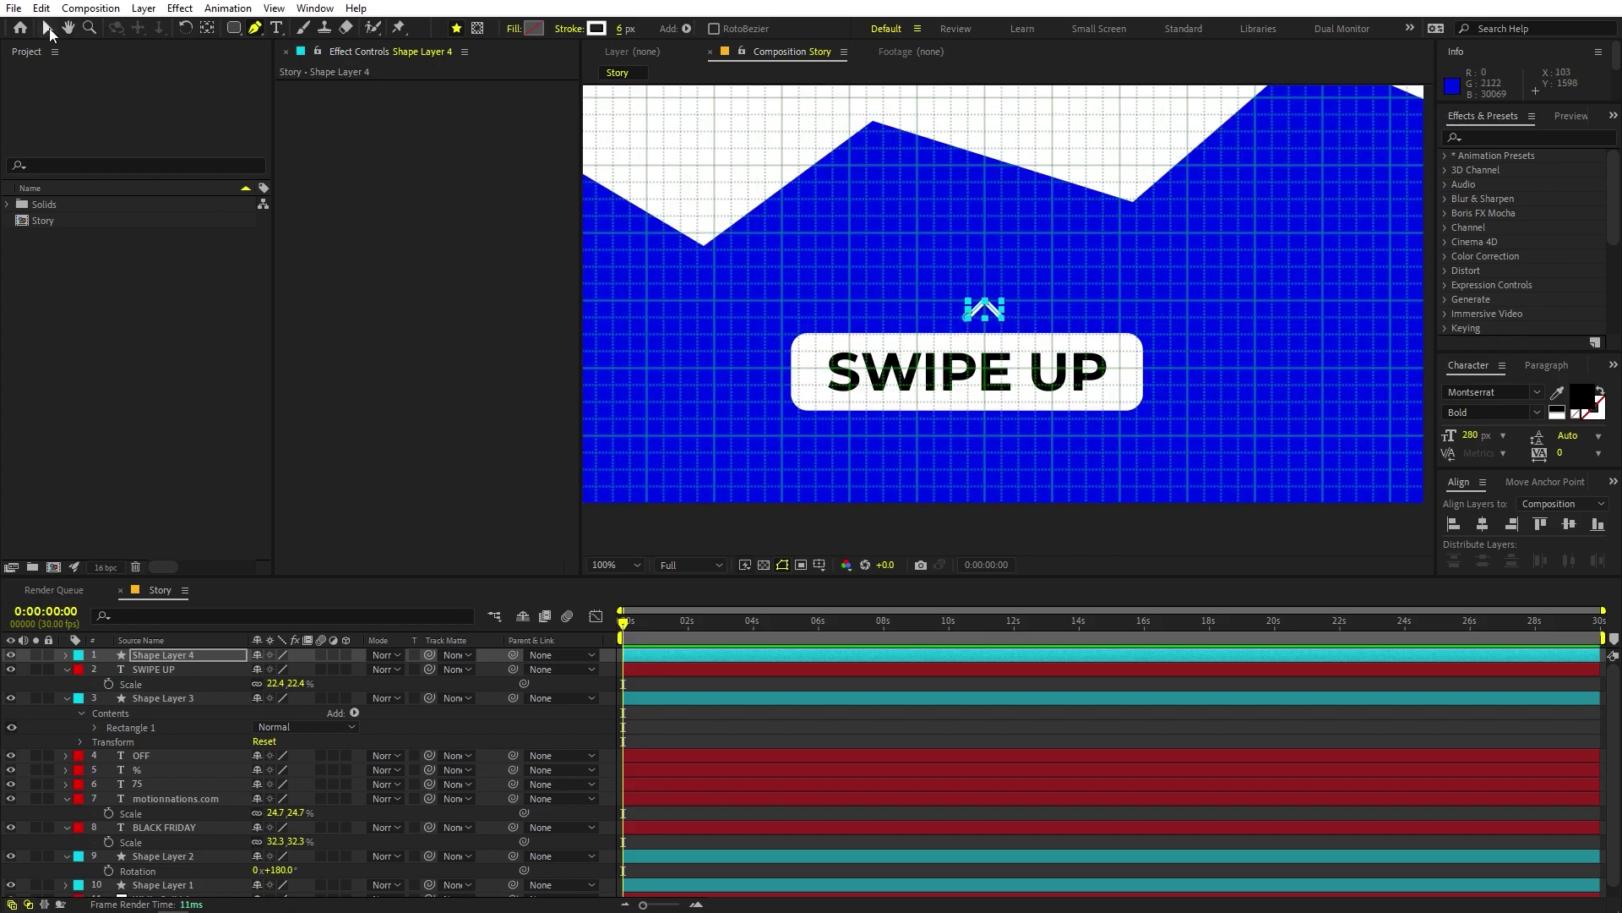
click(47, 28)
click(187, 658)
click(1484, 523)
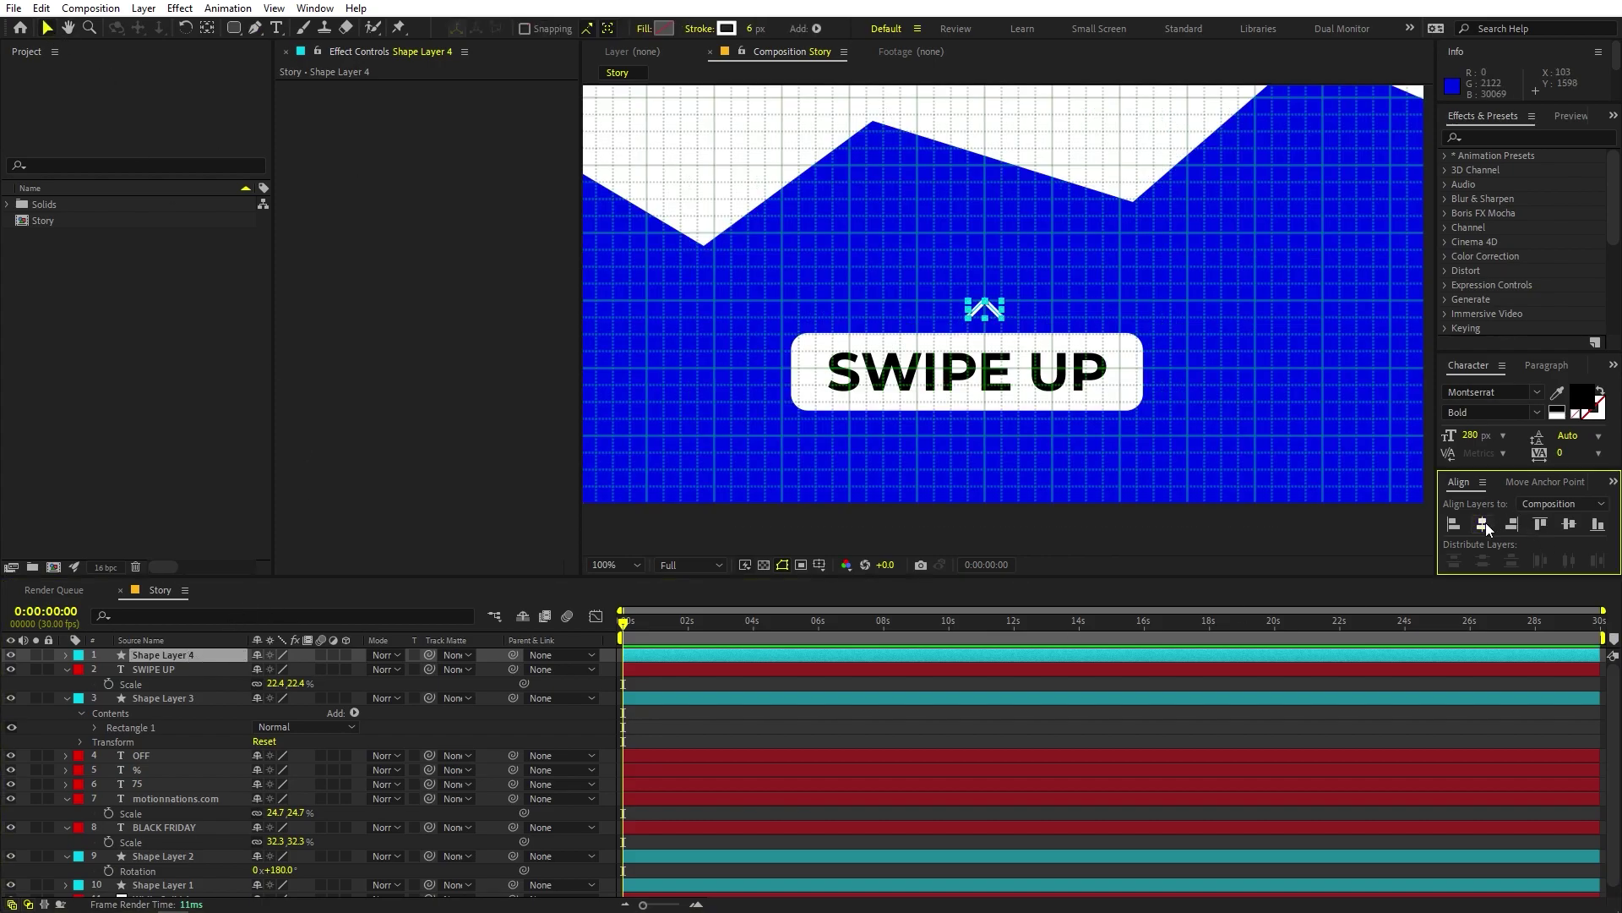
click(947, 725)
Step: Fit the whole composition in the view and turn off the grid overlay
scroll(1062, 362, down, 2)
scroll(1062, 362, up, 2)
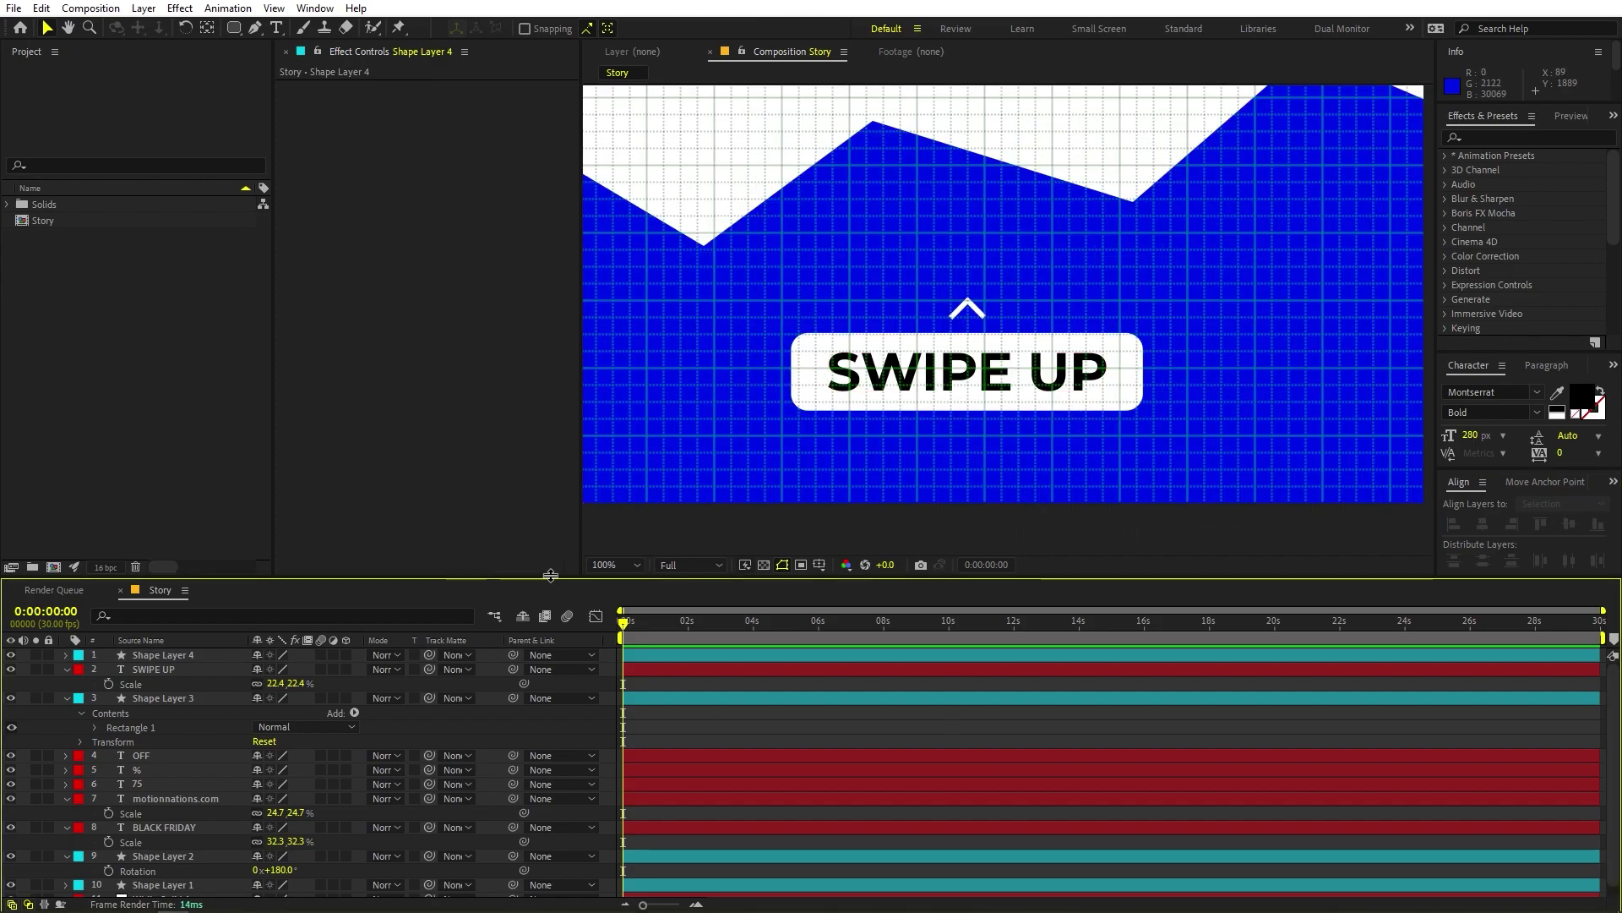
click(620, 566)
click(632, 603)
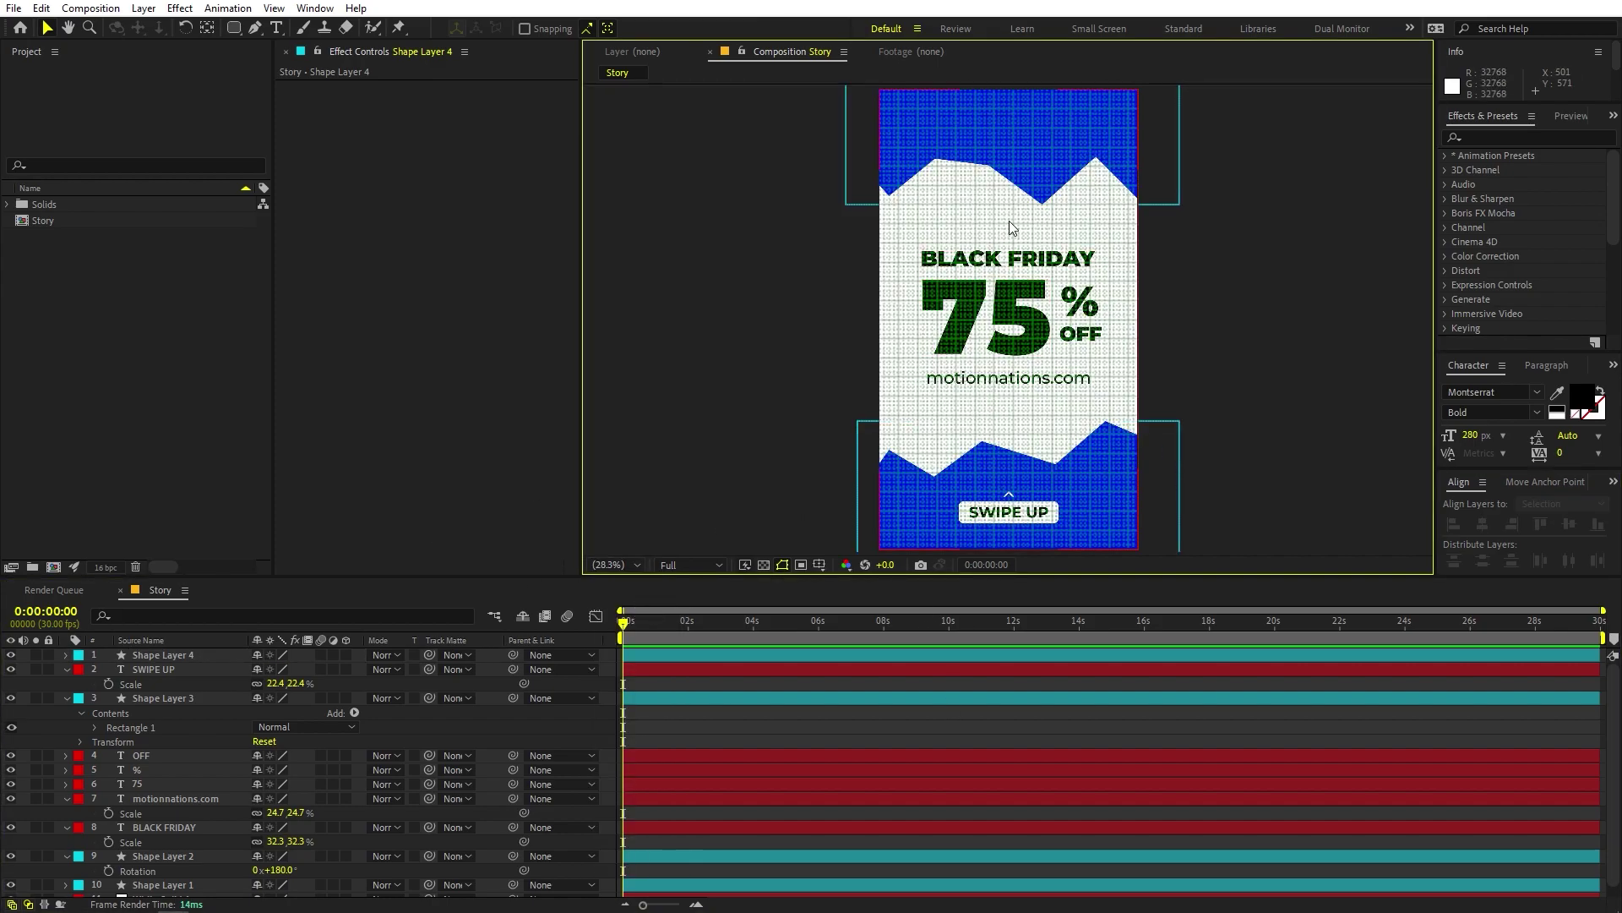
click(819, 566)
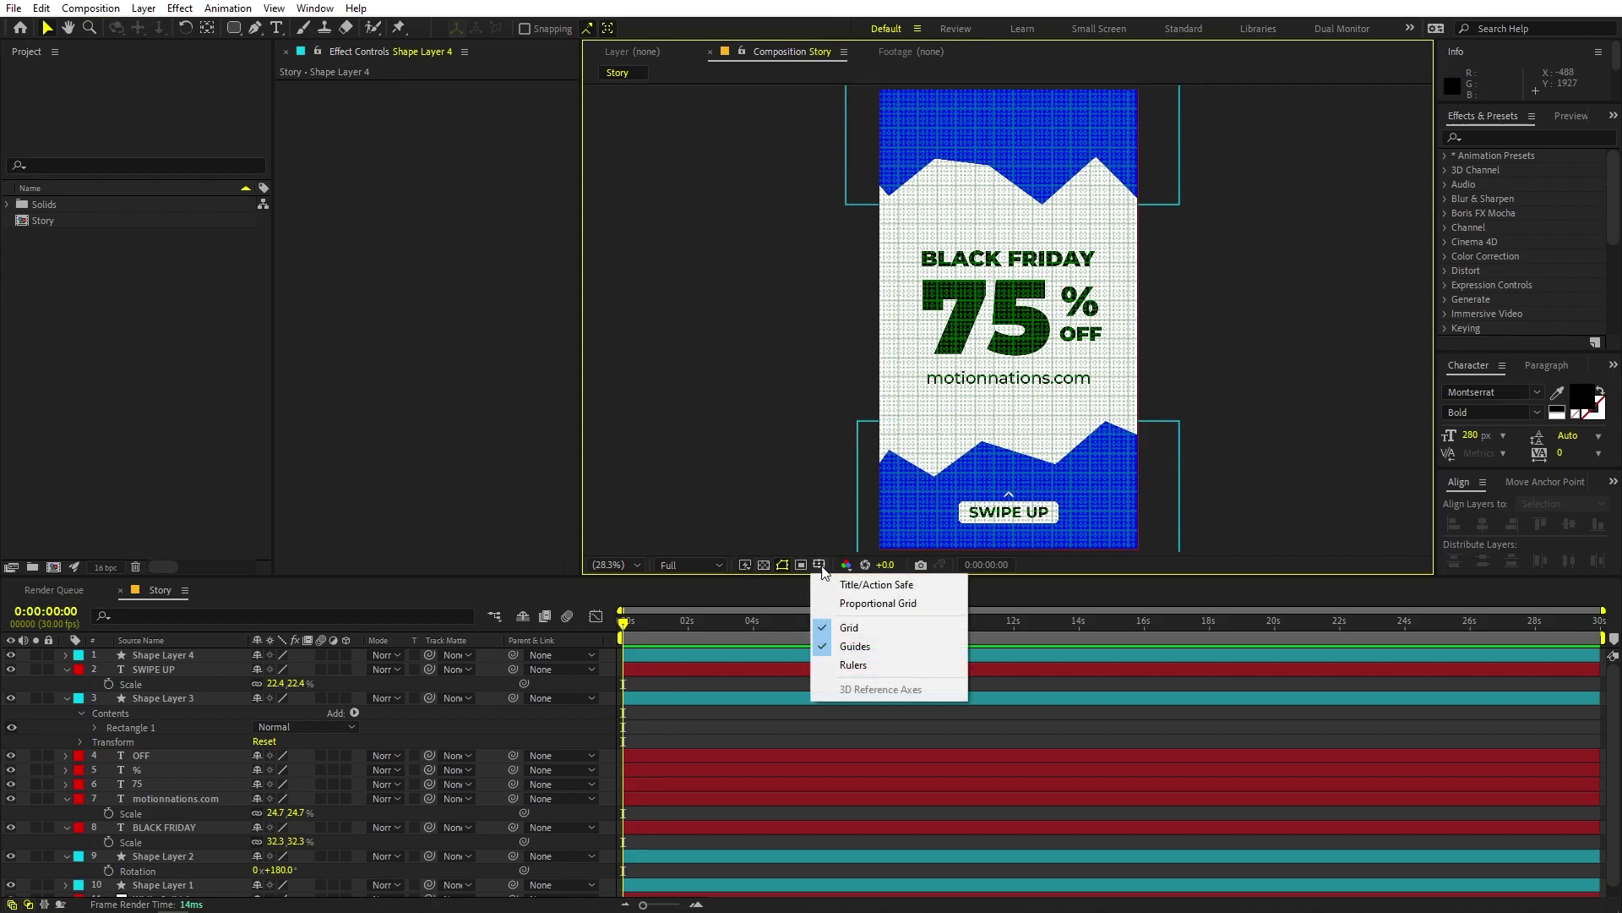
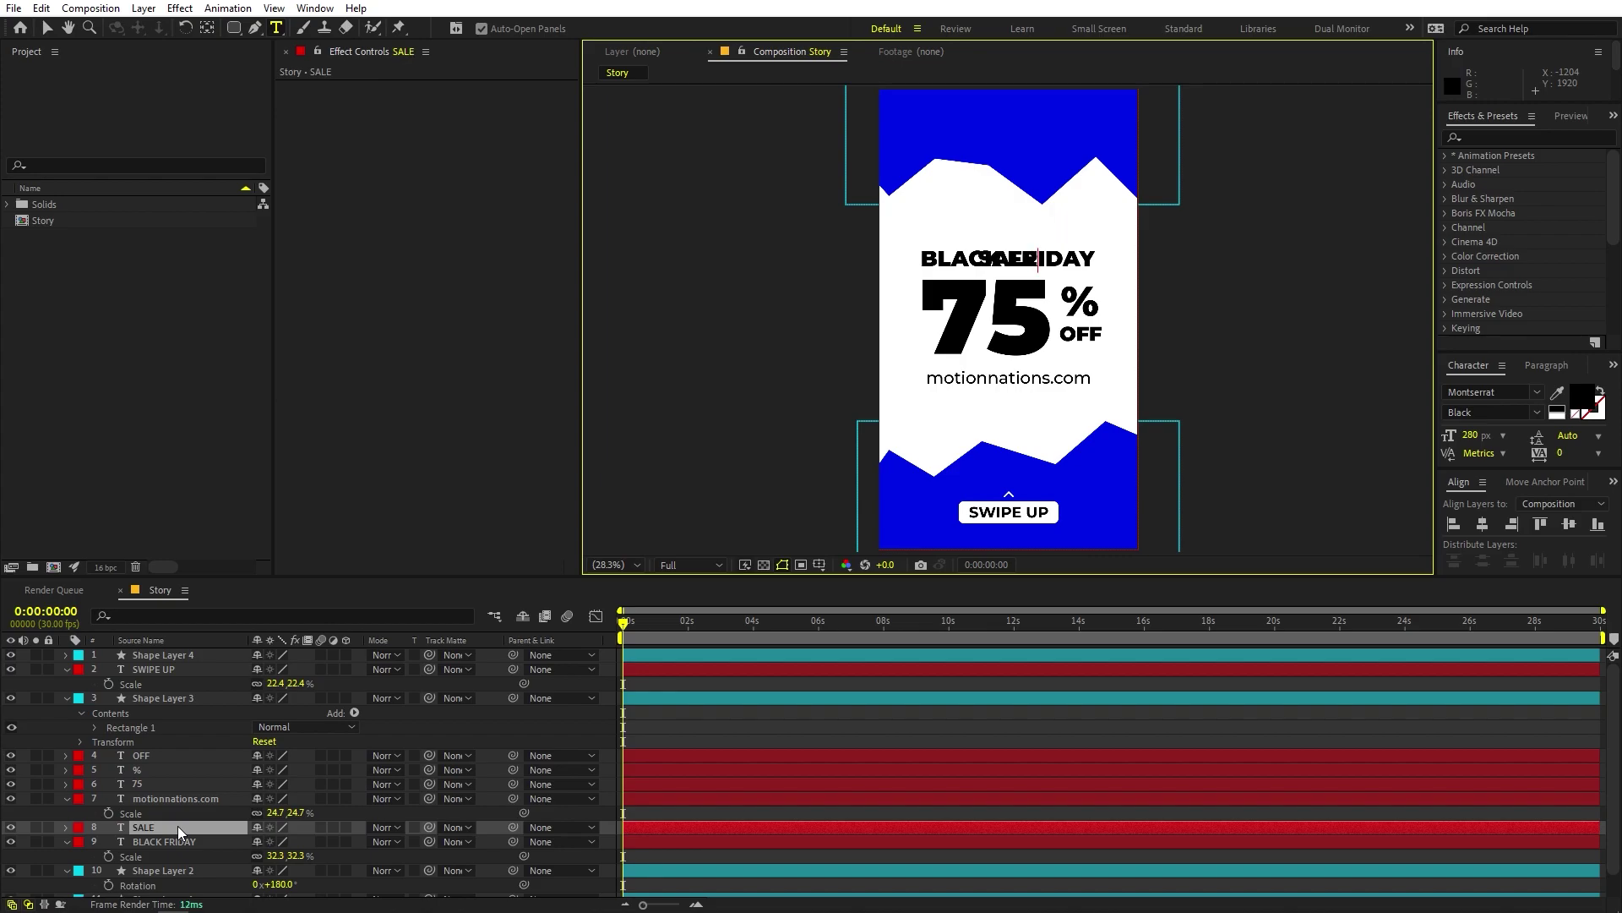
Step: Move the SALE text from over BLACK FRIDAY up into the centre of the upper blue shape
click(171, 847)
click(171, 826)
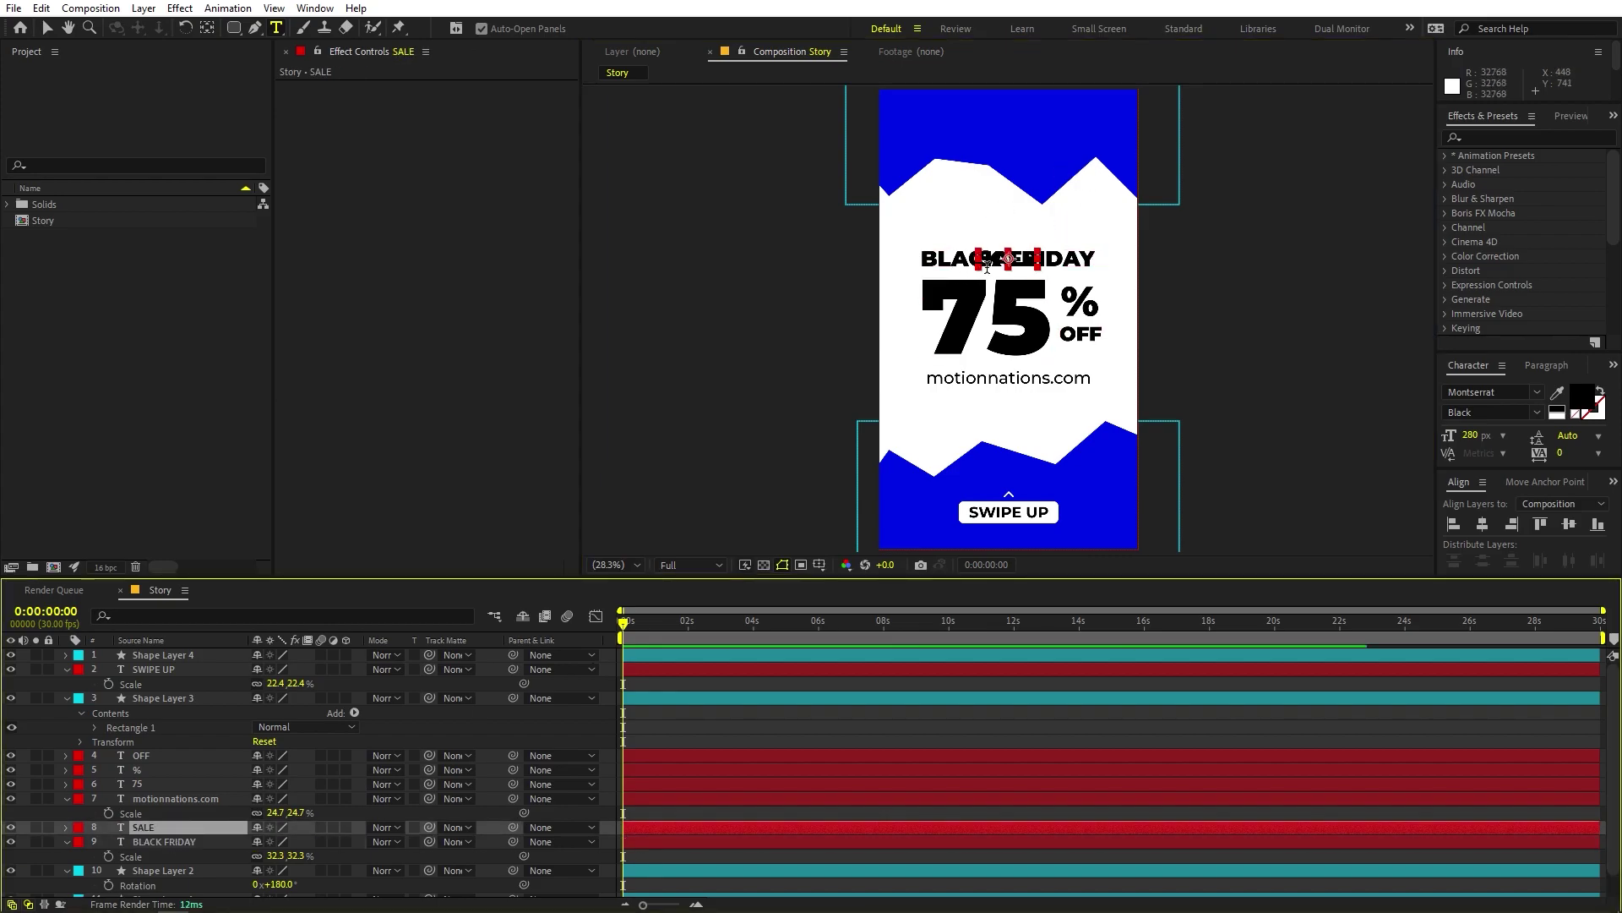
key(v)
drag(987, 267, 1051, 127)
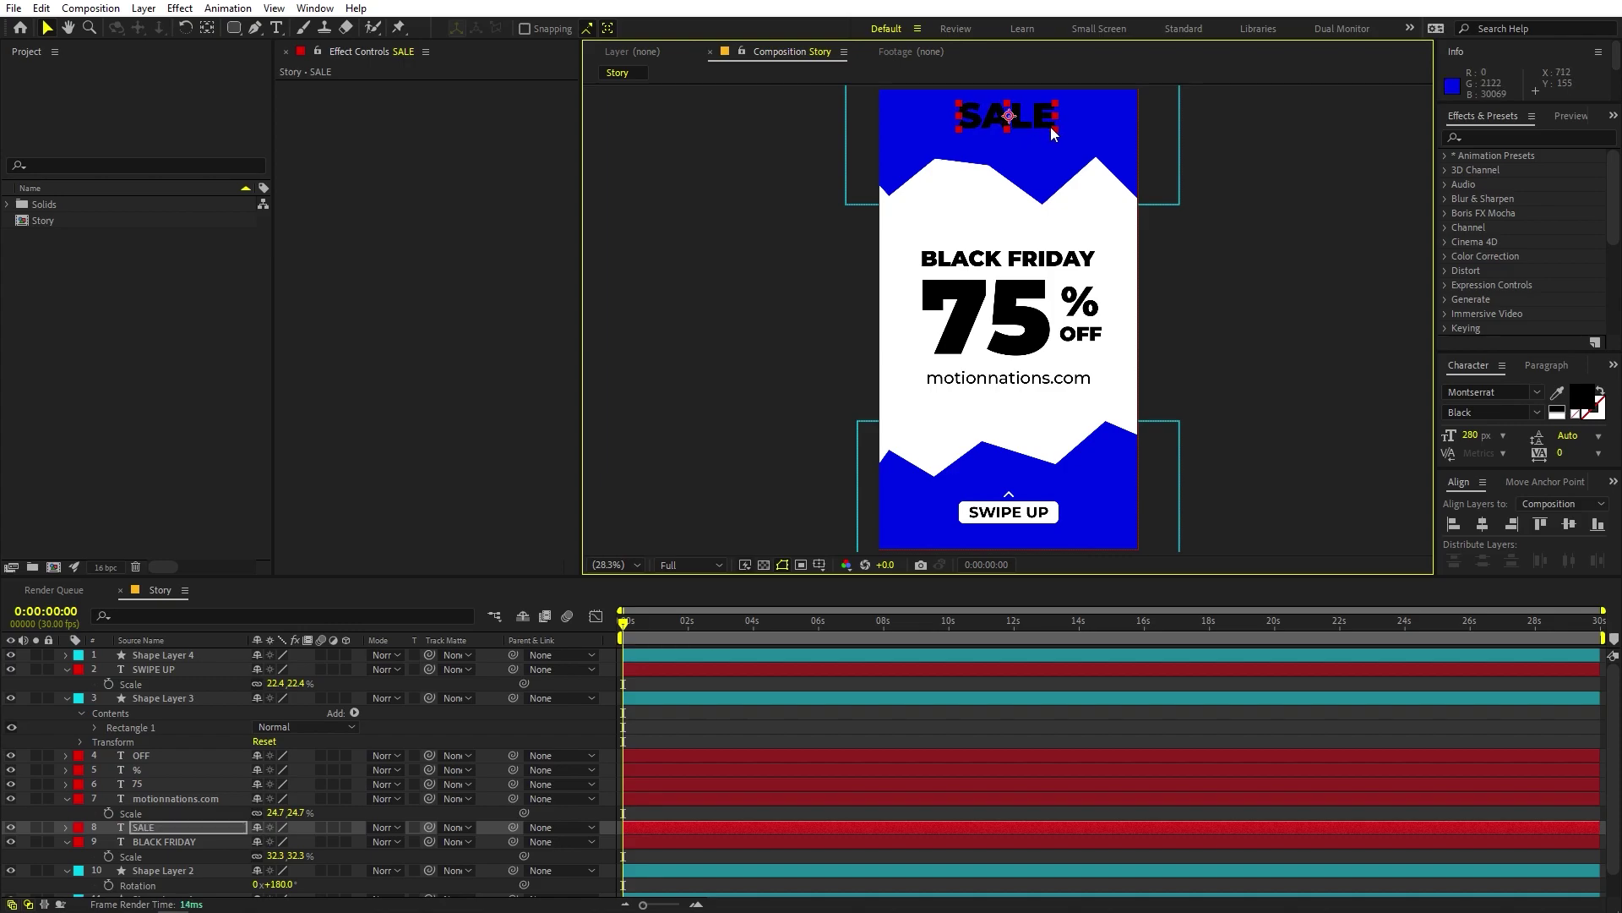
Step: Set the fill colour of the SALE text to white (FFFFFF)
double_click(1041, 127)
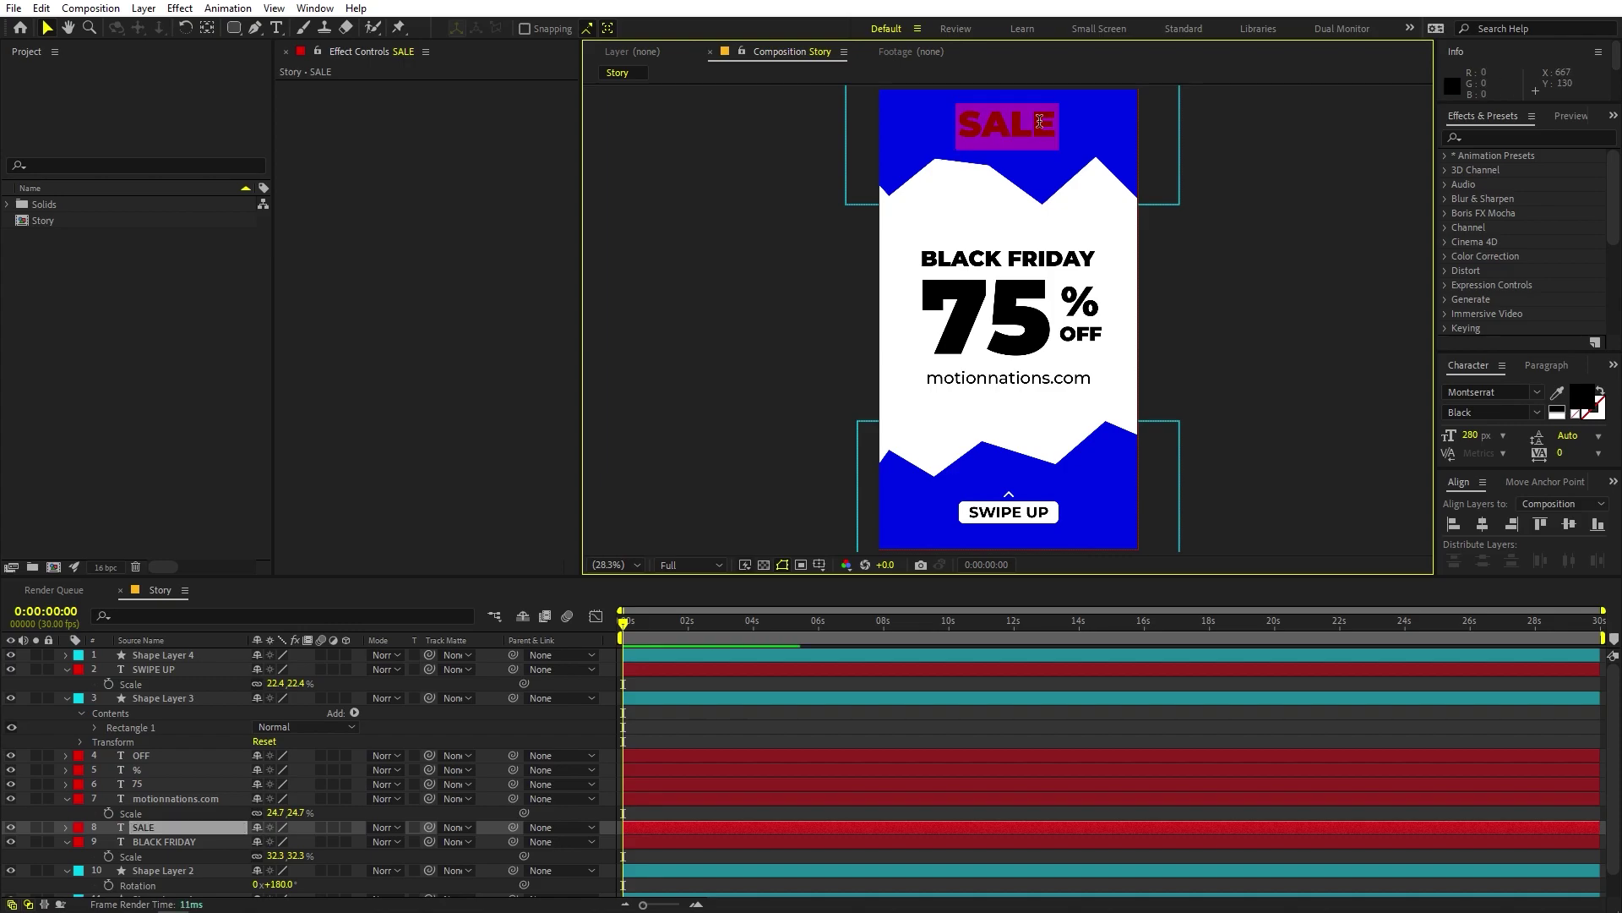
click(1579, 398)
click(63, 430)
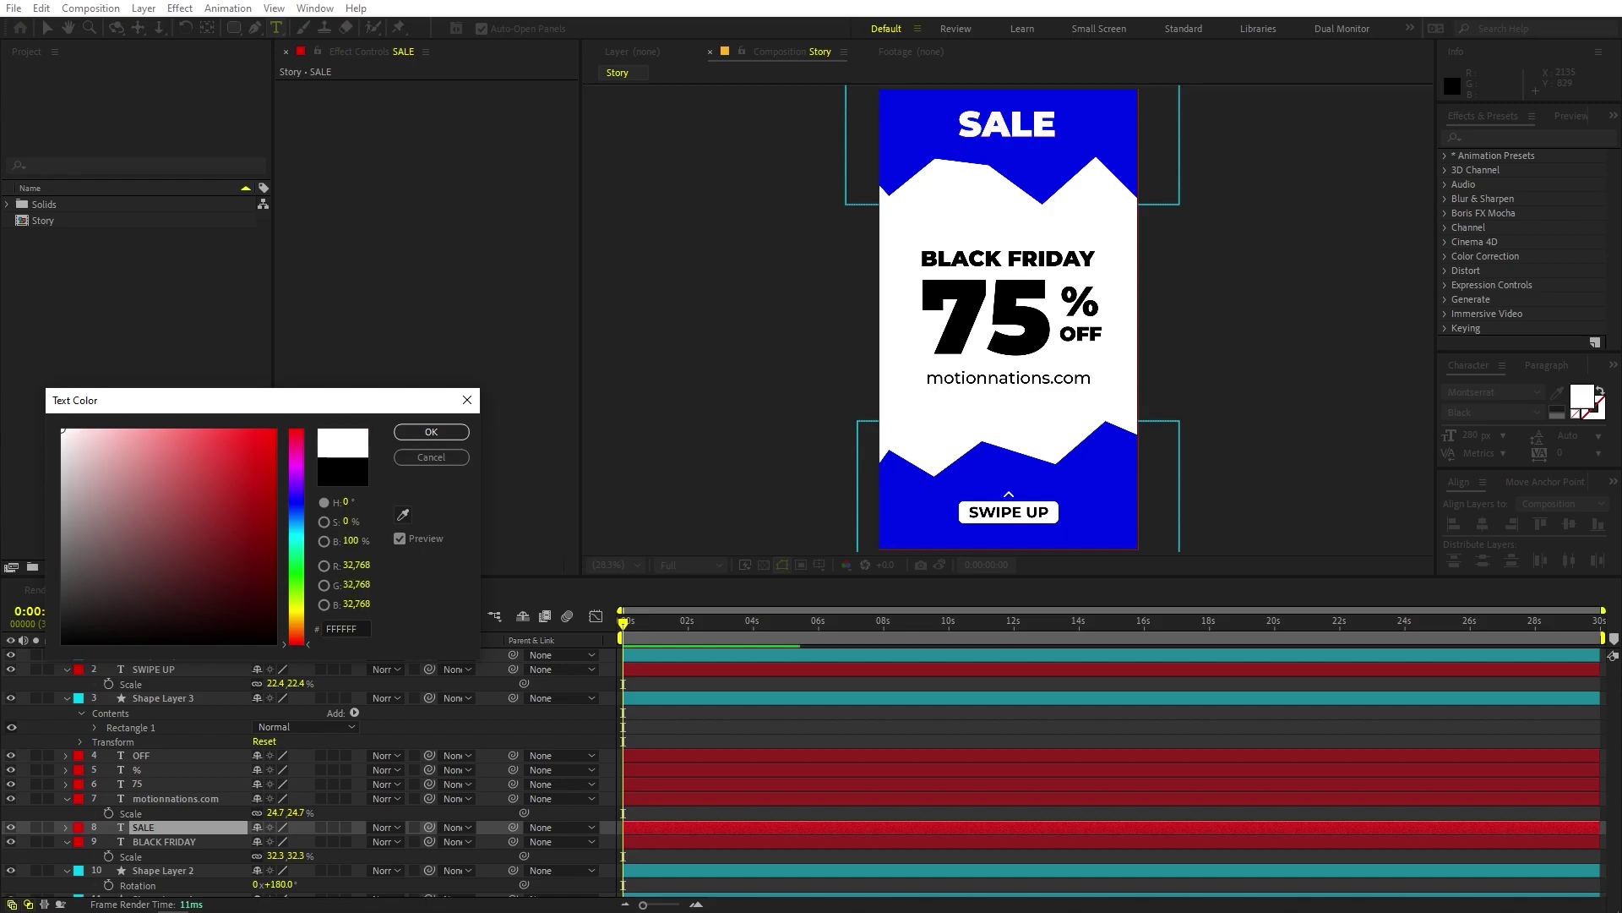
click(431, 432)
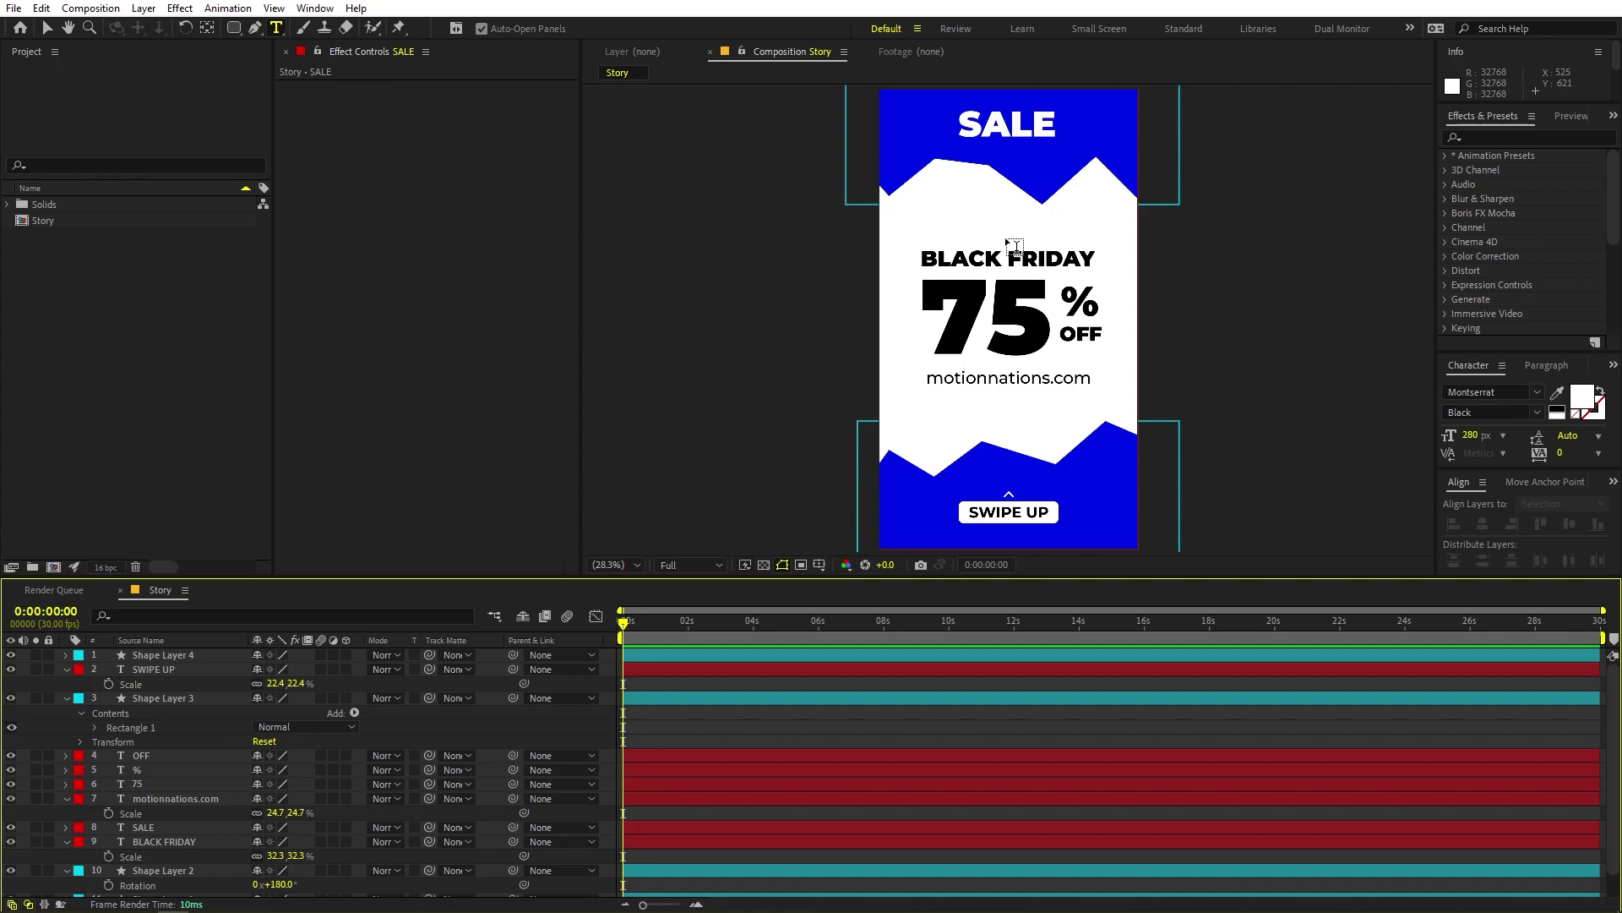
Step: Collapse the expanded properties of all layers in the timeline, then deselect everything
click(45, 30)
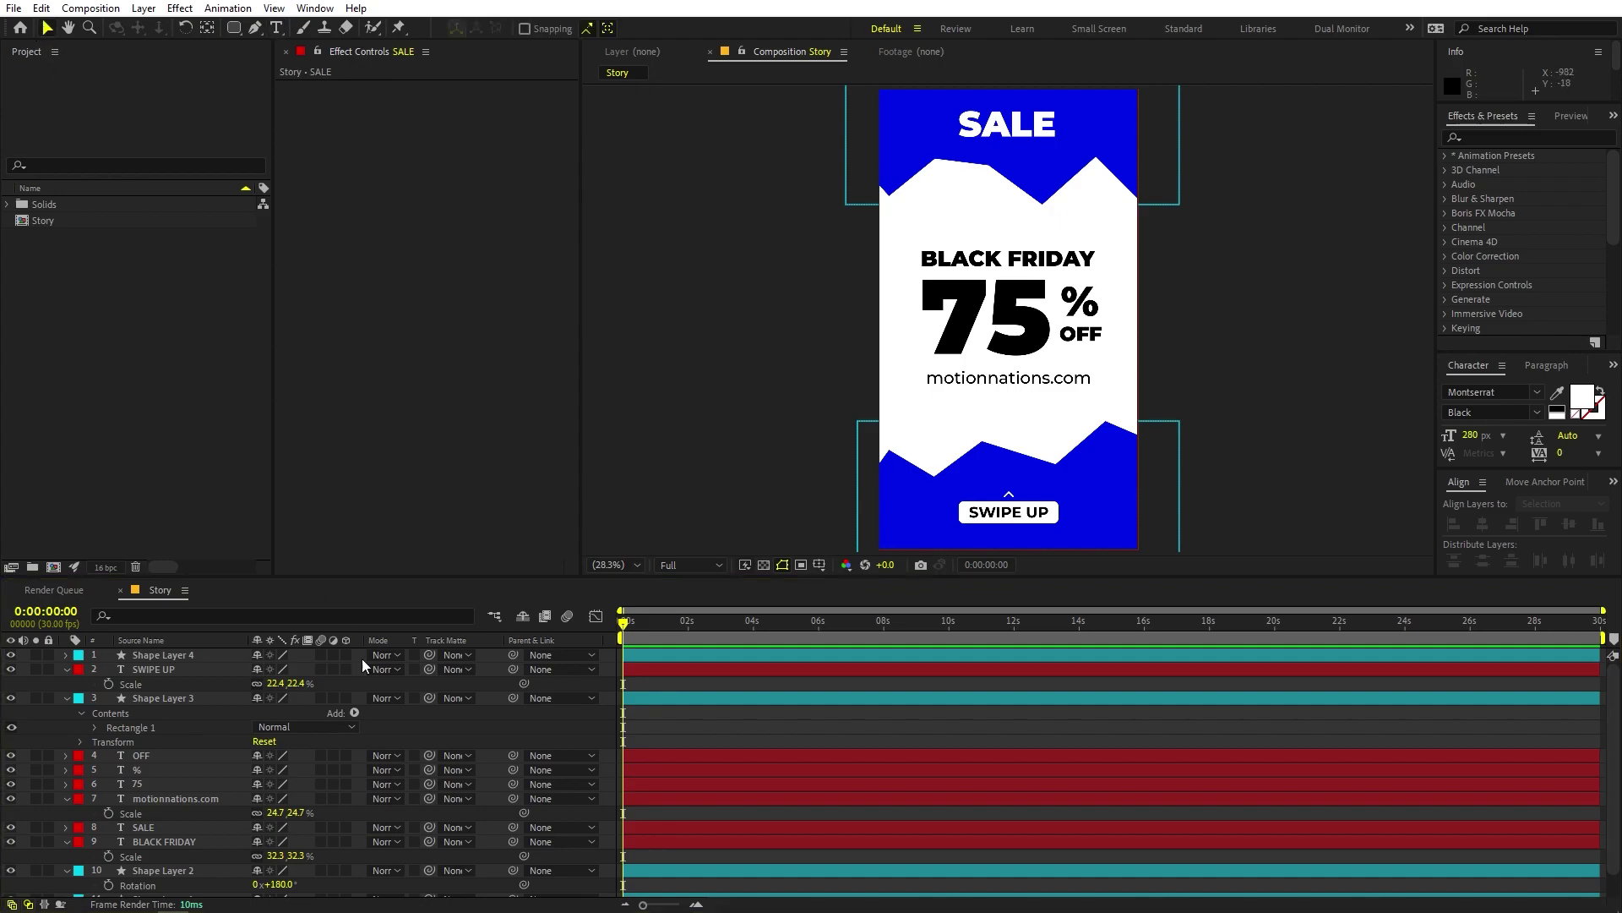
click(205, 783)
key(ctrl+a)
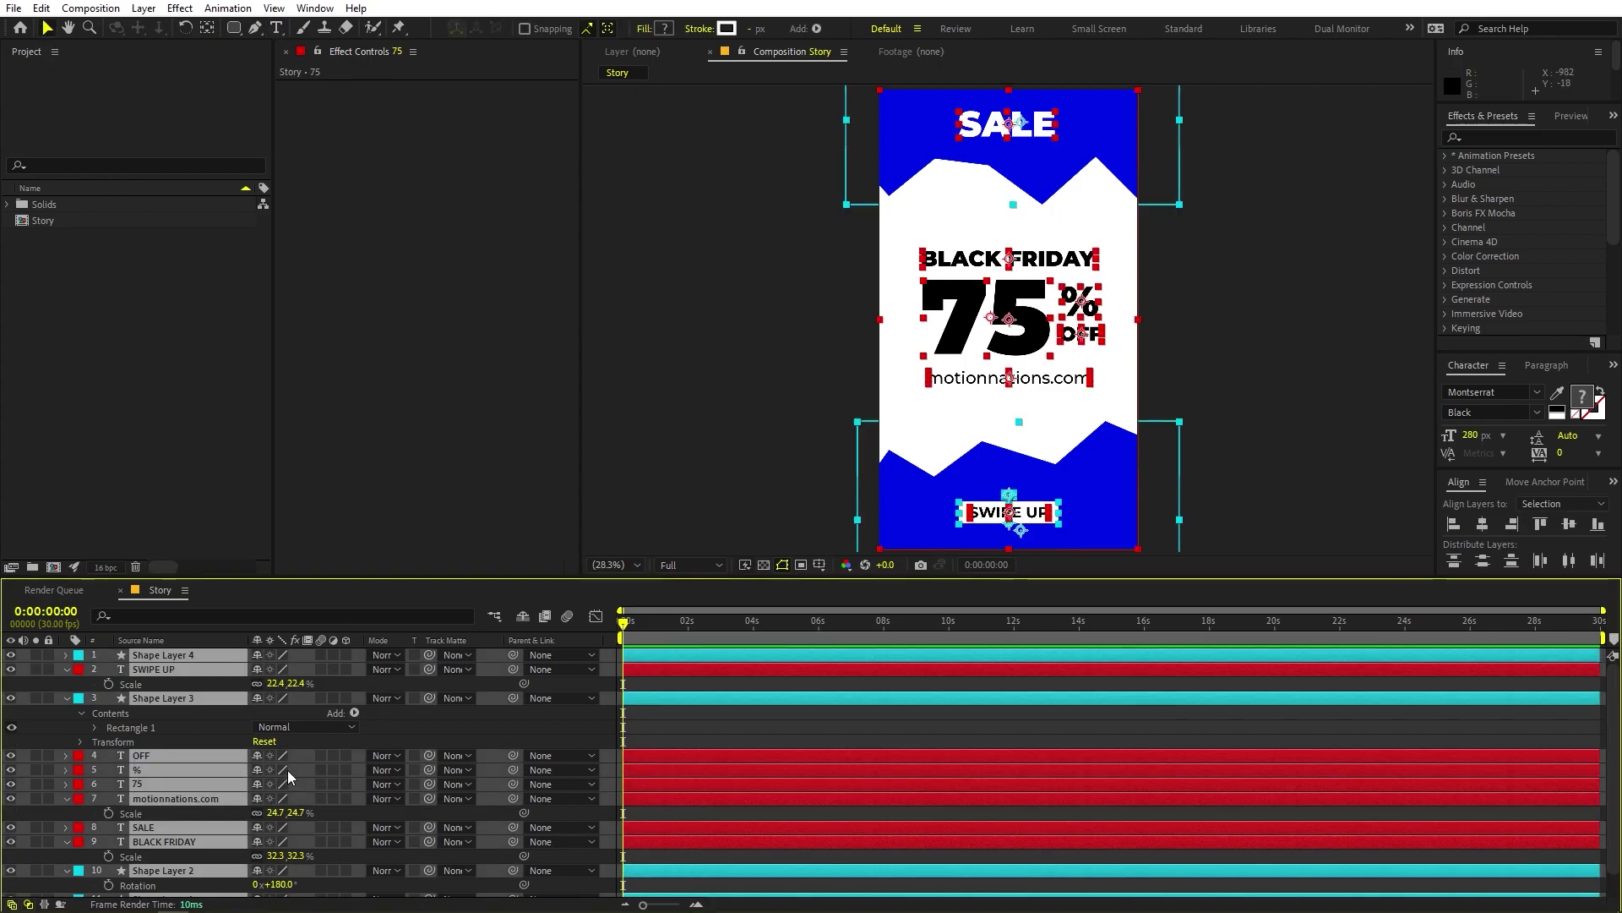
key(u)
click(1072, 855)
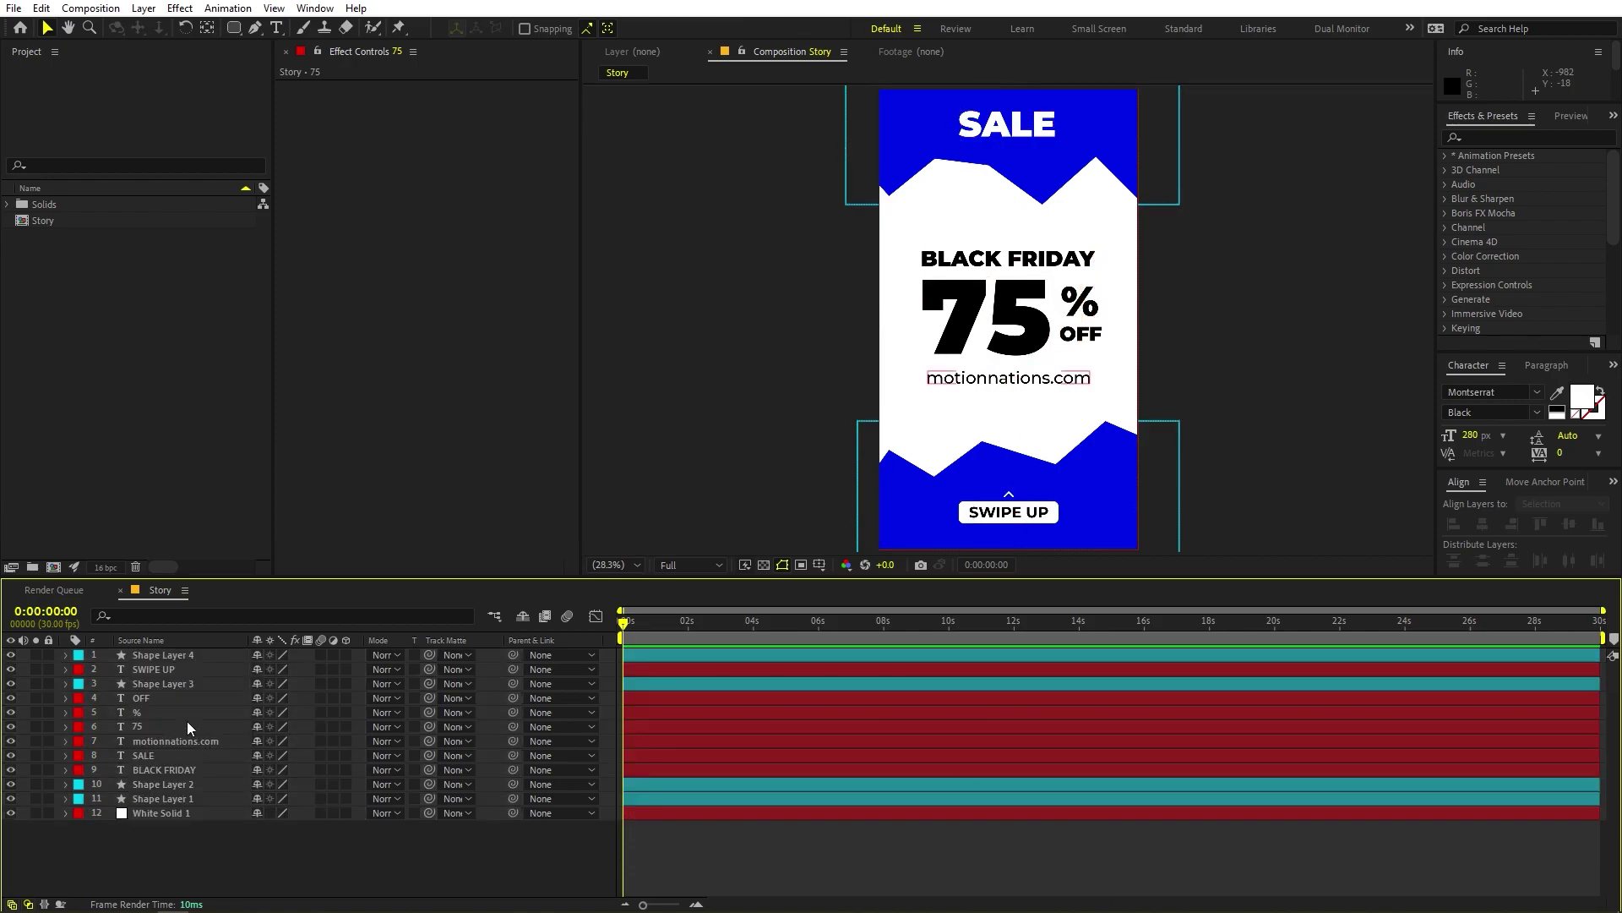
Step: Move Shape Layer 1 and Shape Layer 2 directly below Shape Layer 3, and place the SALE layer just above them
click(161, 783)
ctrl+click(176, 810)
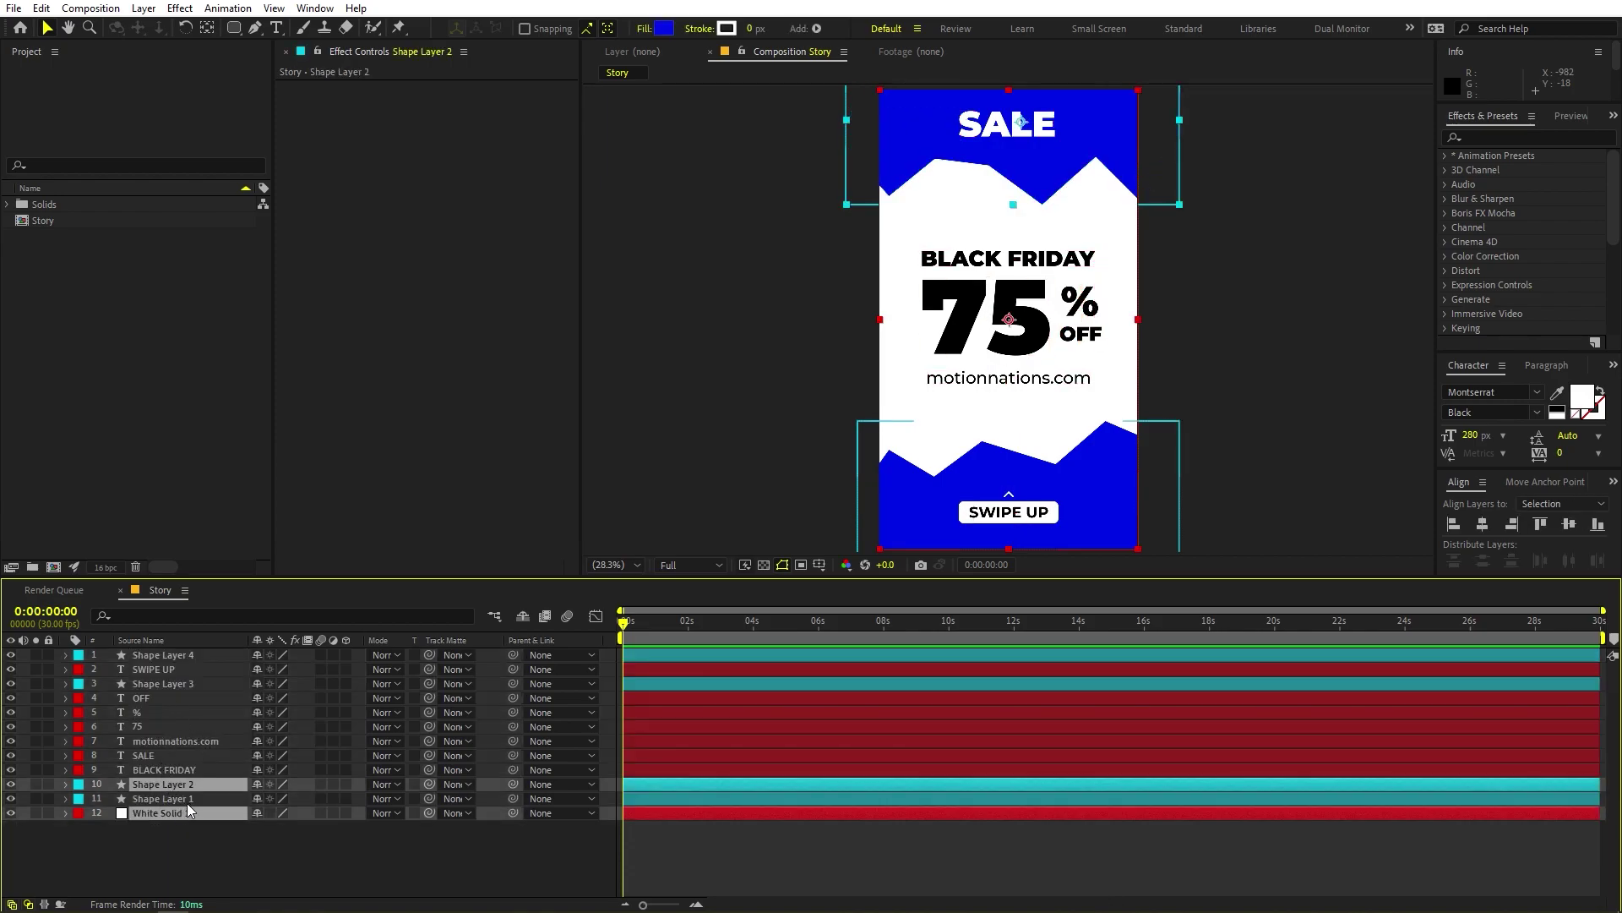
key(F2)
click(180, 798)
ctrl+click(183, 784)
drag(199, 784, 211, 696)
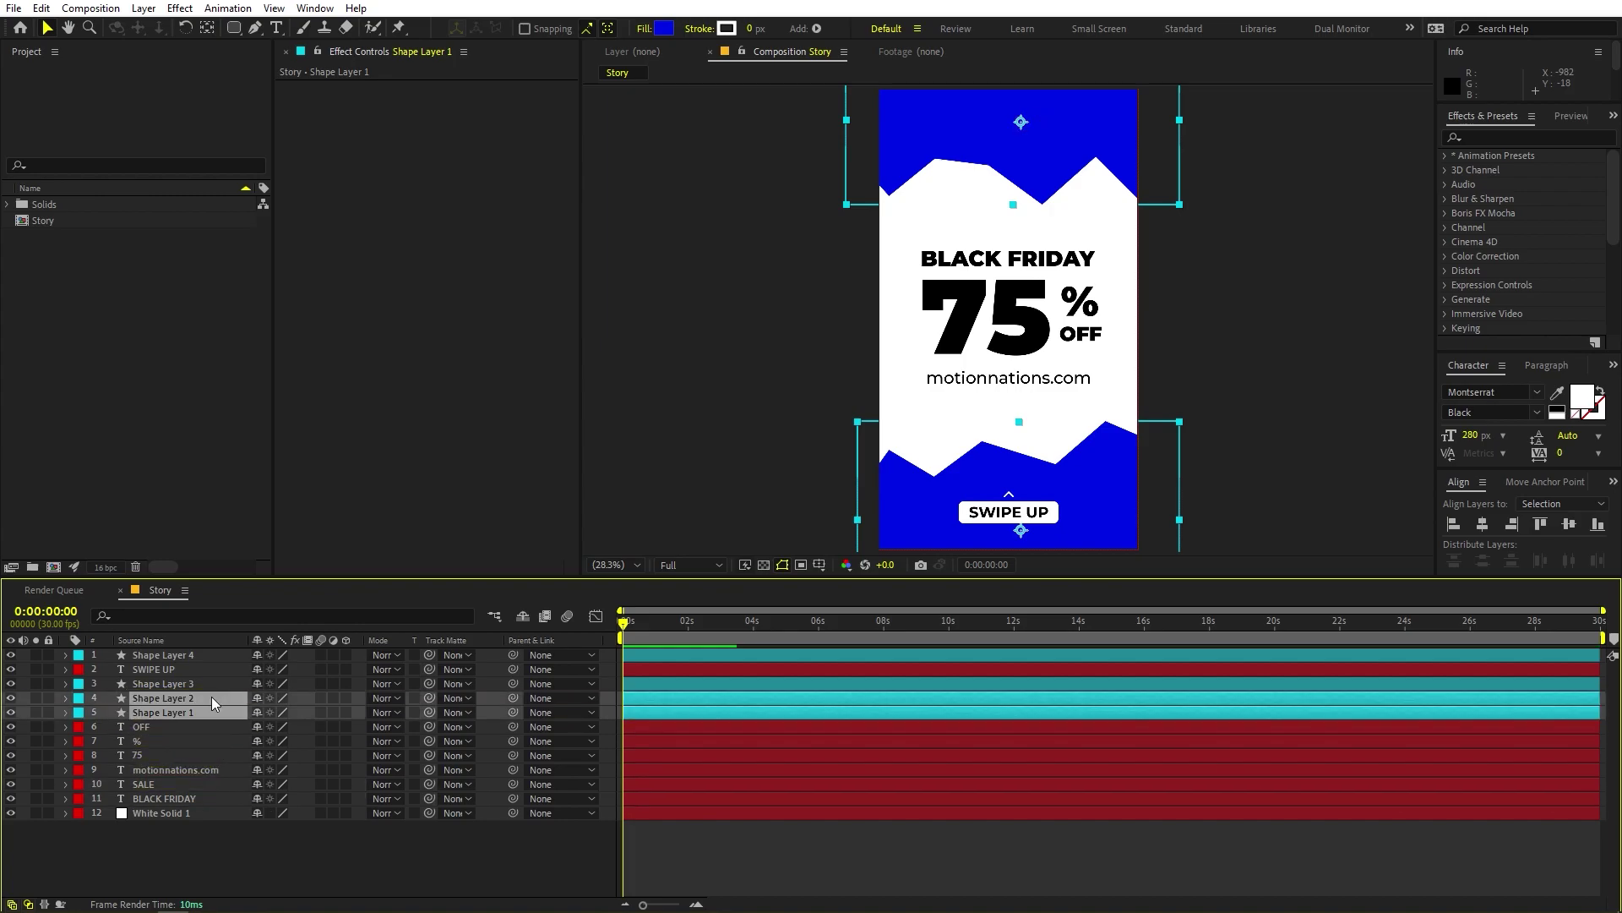
drag(157, 781, 169, 696)
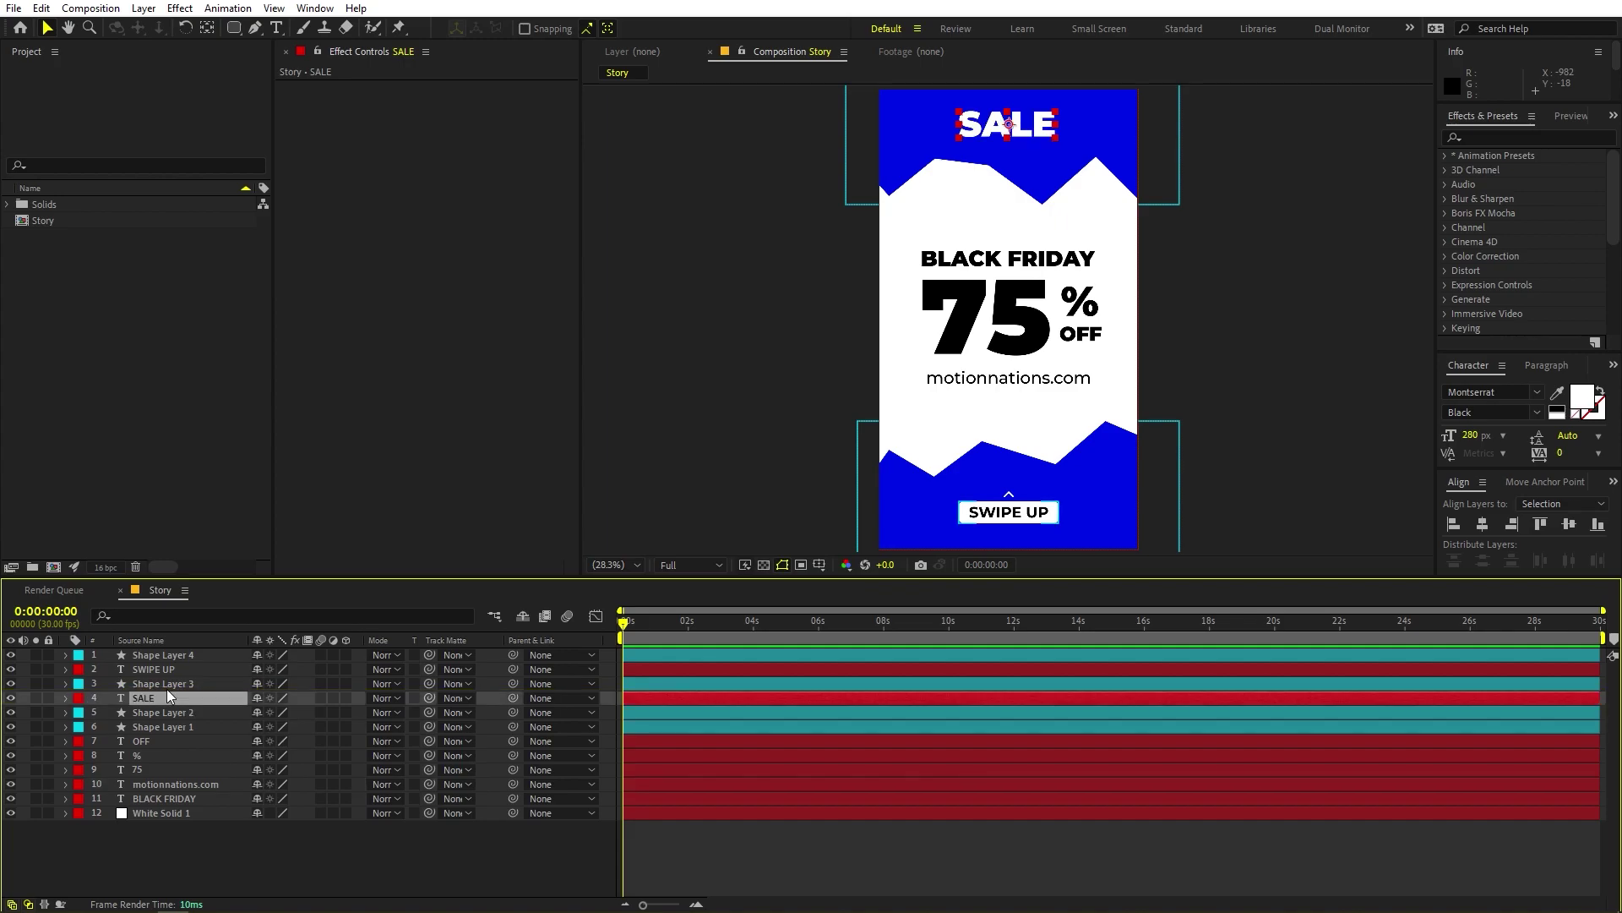
click(934, 868)
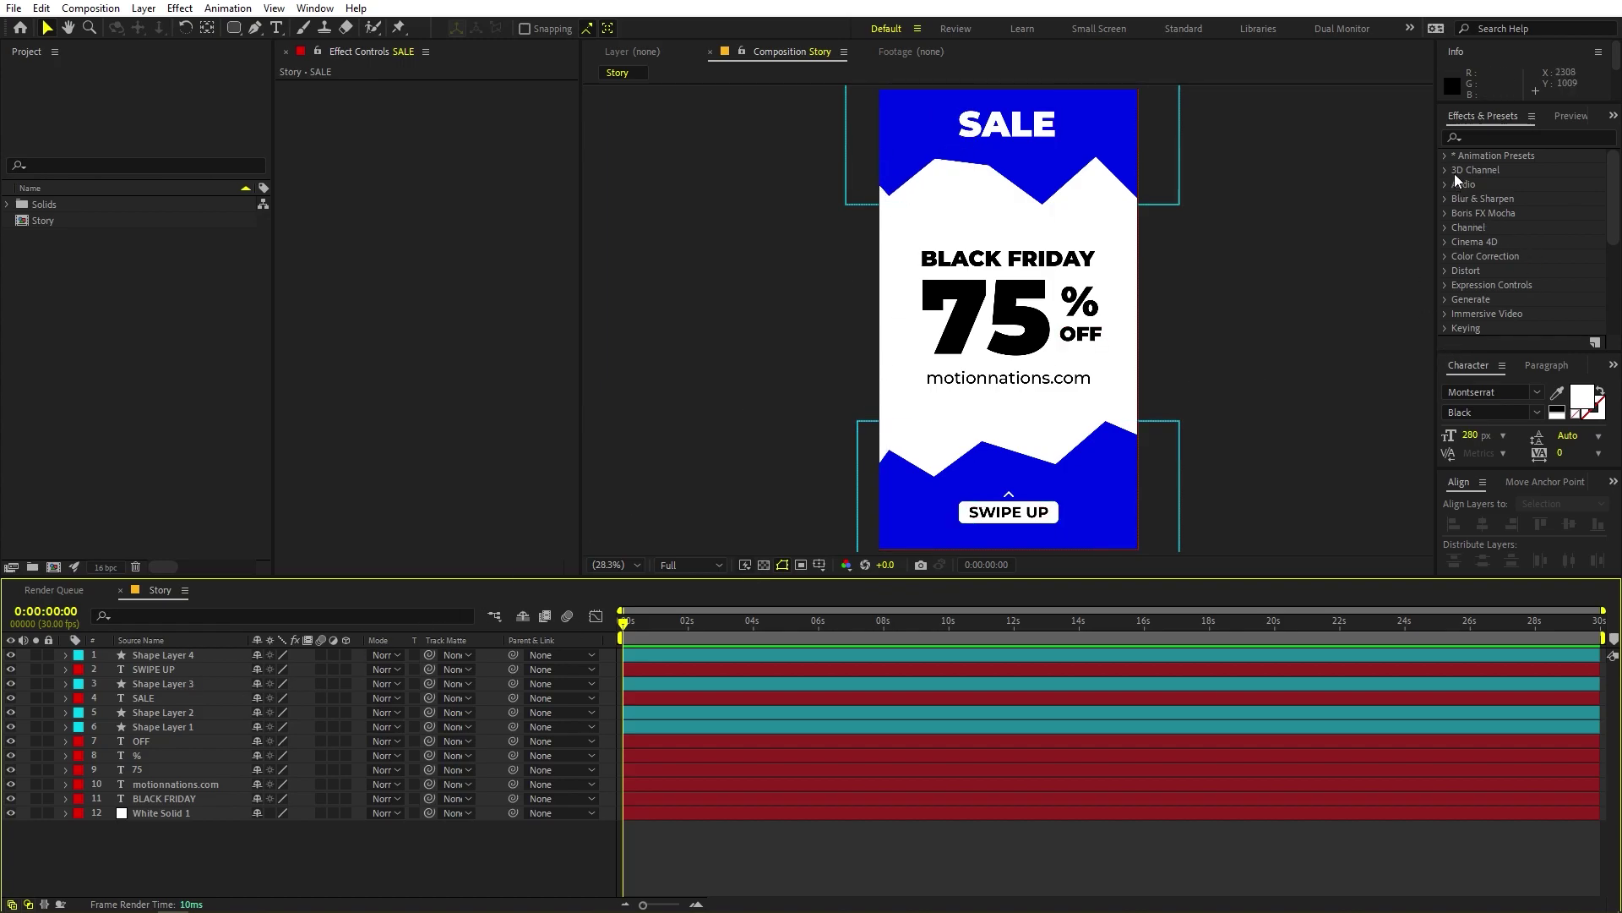
Step: Search the effects for "drop" and apply Drop Shadow to Shape Layer 2, the upper blue shape
click(1478, 140)
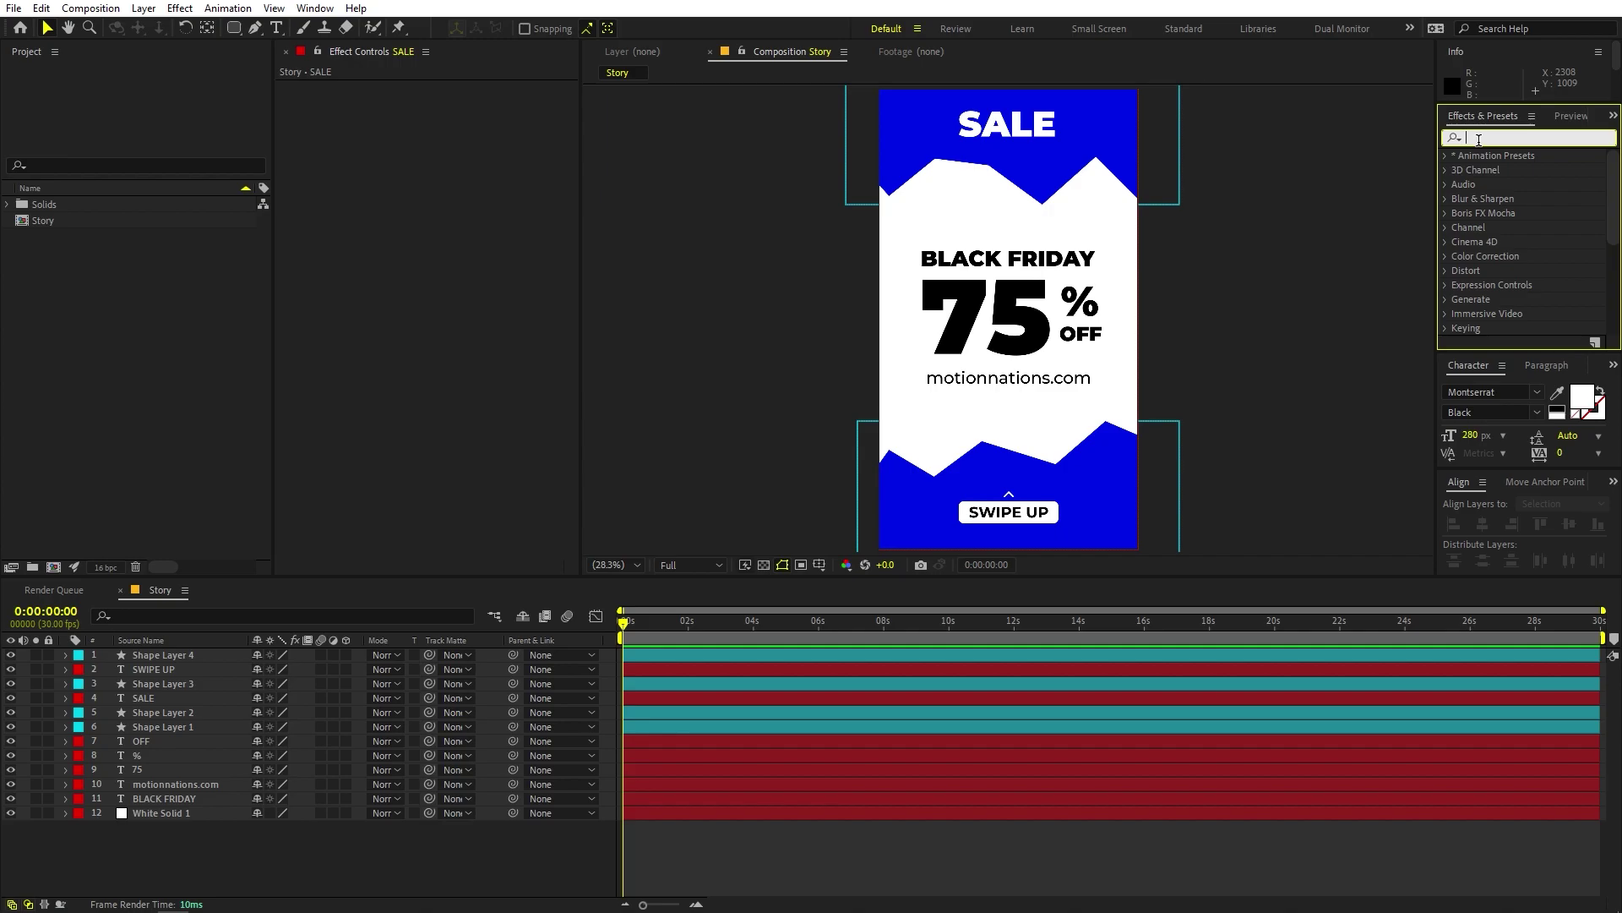
text(dr)
key(BackSpace)
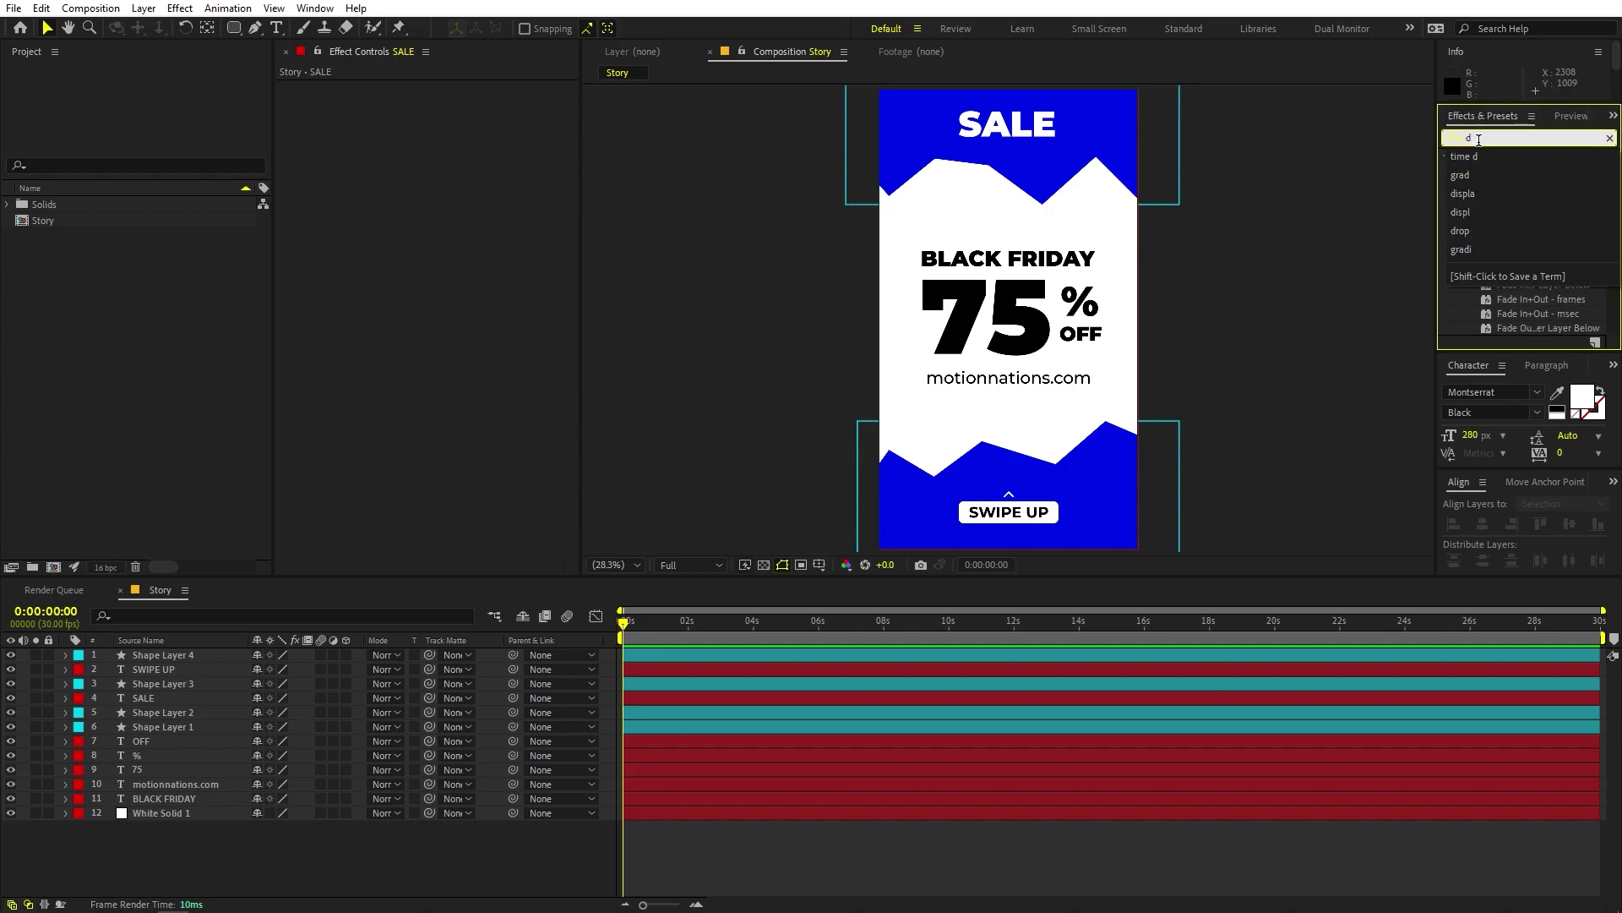
text(rop)
scroll(1553, 262, down, 1)
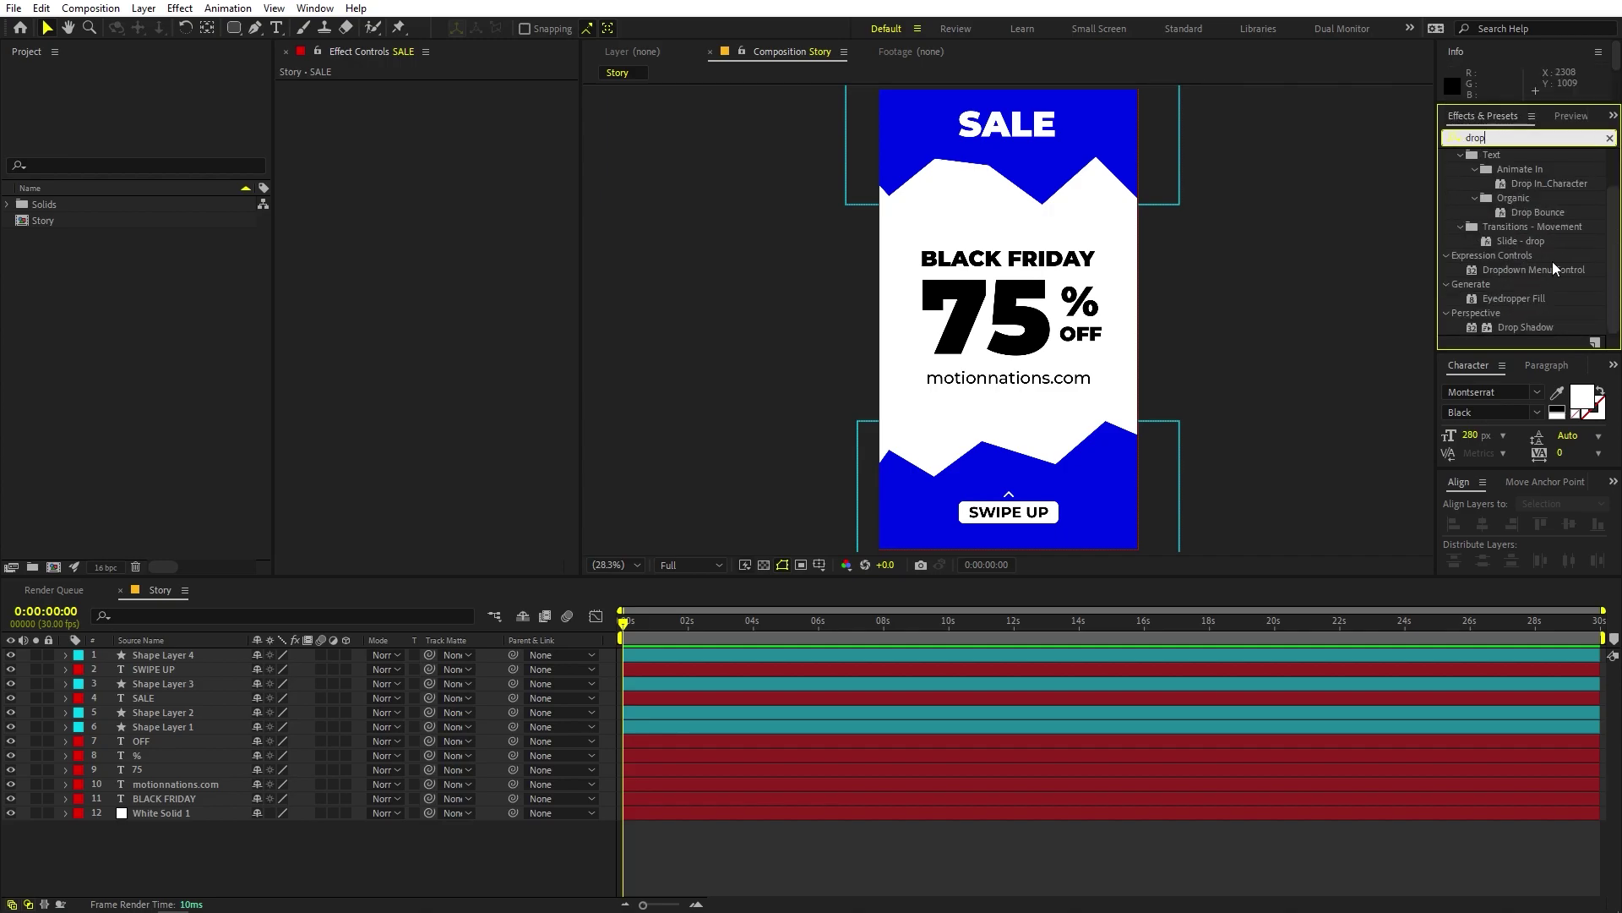
drag(1519, 325, 189, 717)
Step: Set the distance of the upper shape's drop shadow to 35
scroll(1005, 279, up, 5)
drag(735, 152, 972, 549)
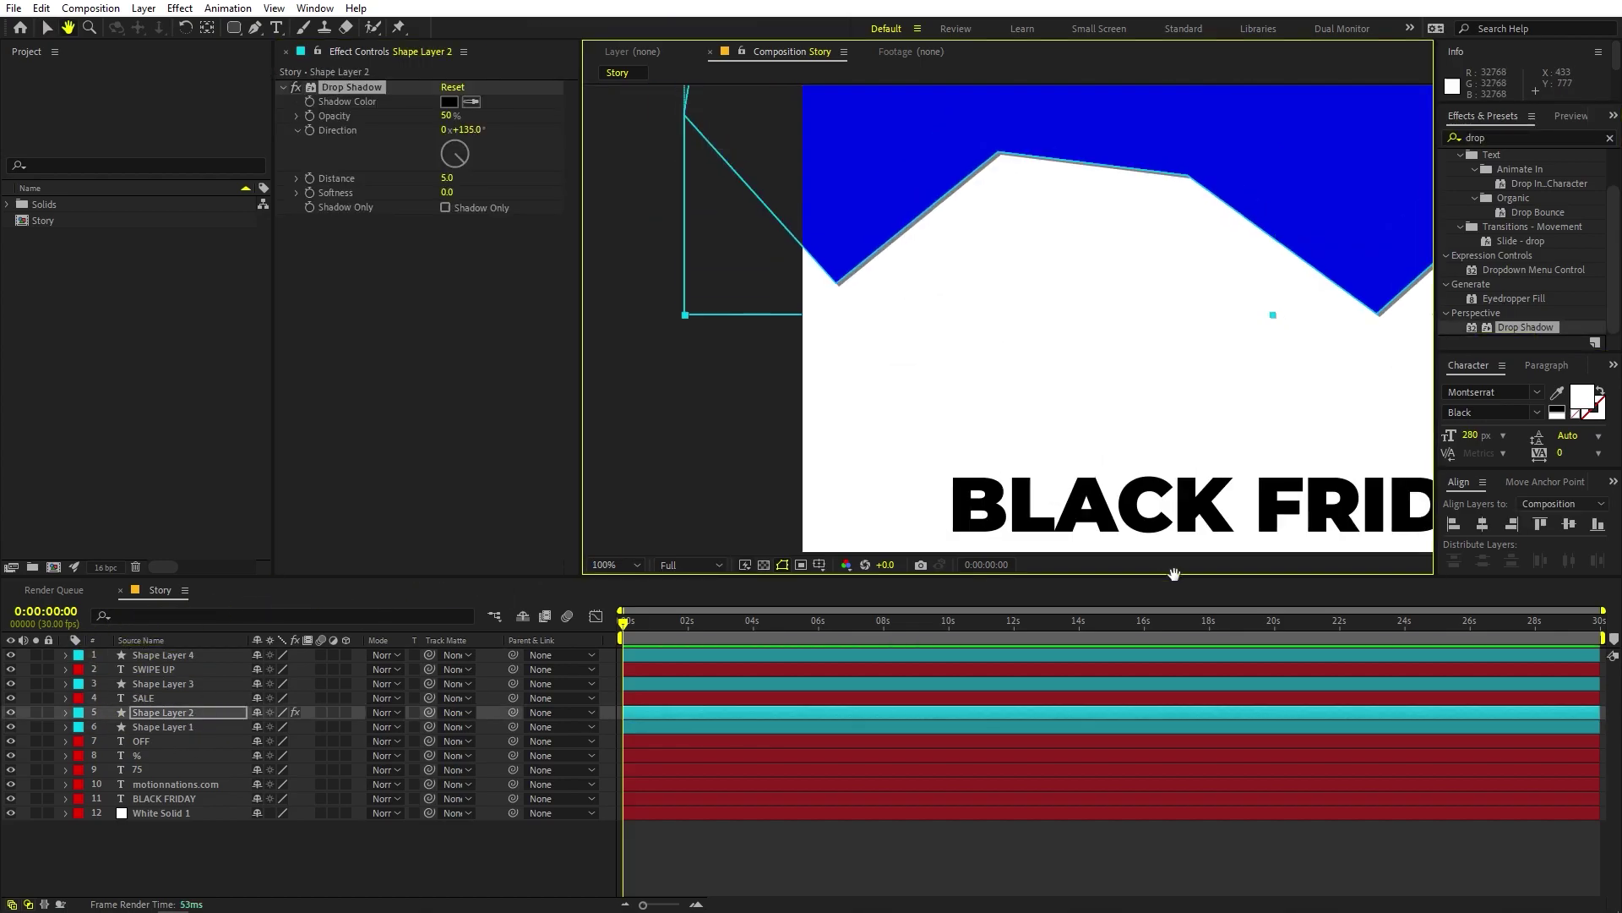
drag(972, 253, 843, 384)
key(v)
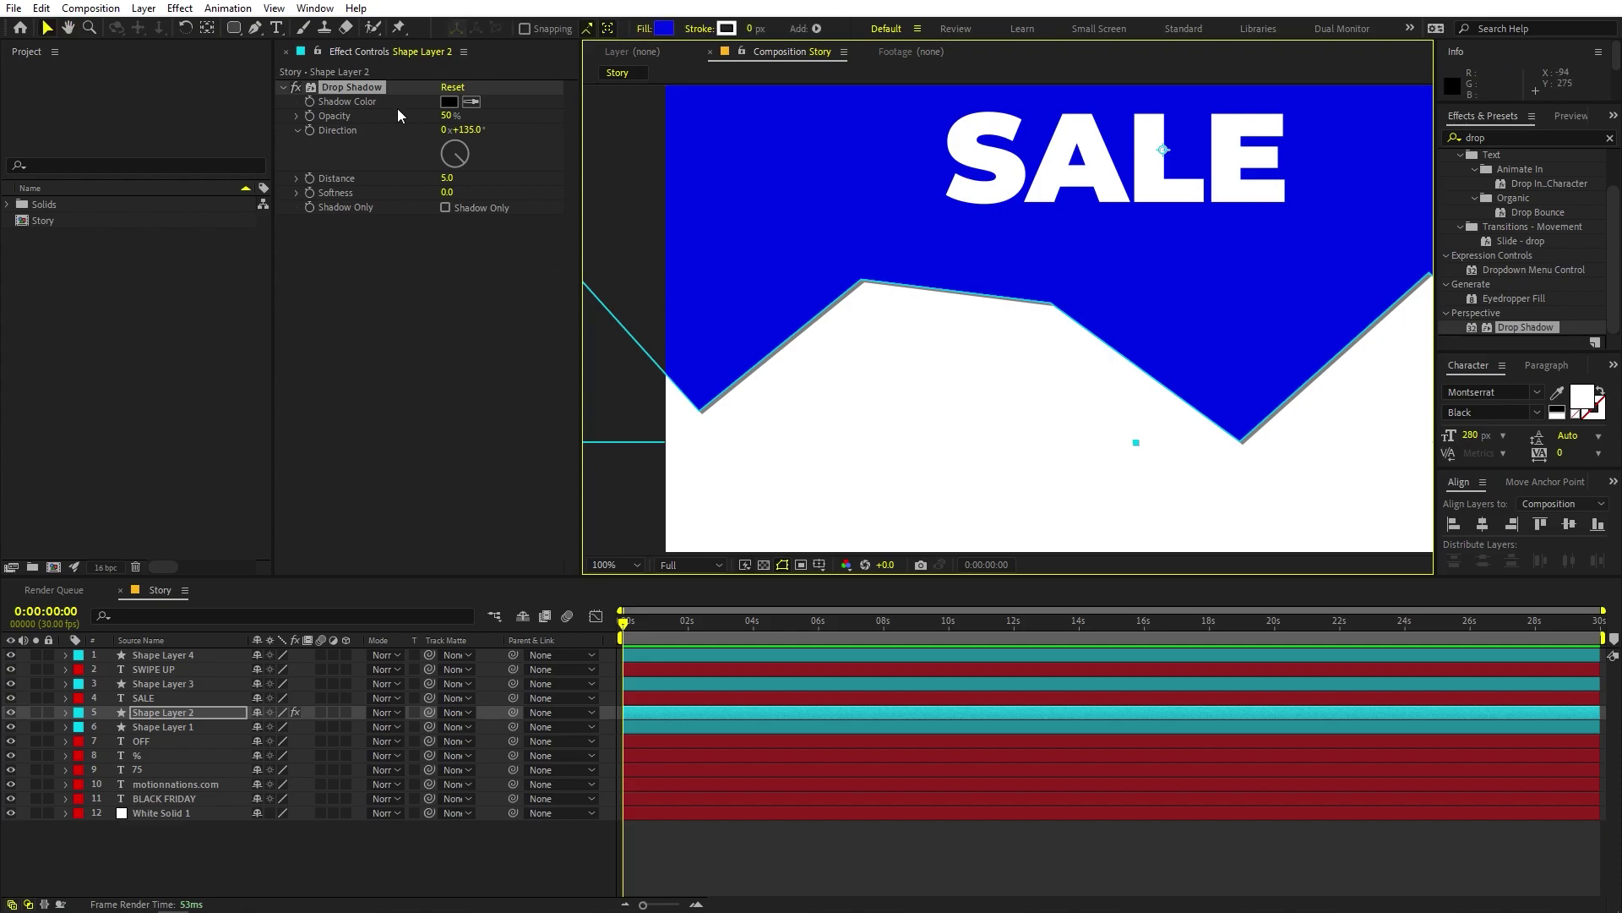
drag(445, 182, 456, 180)
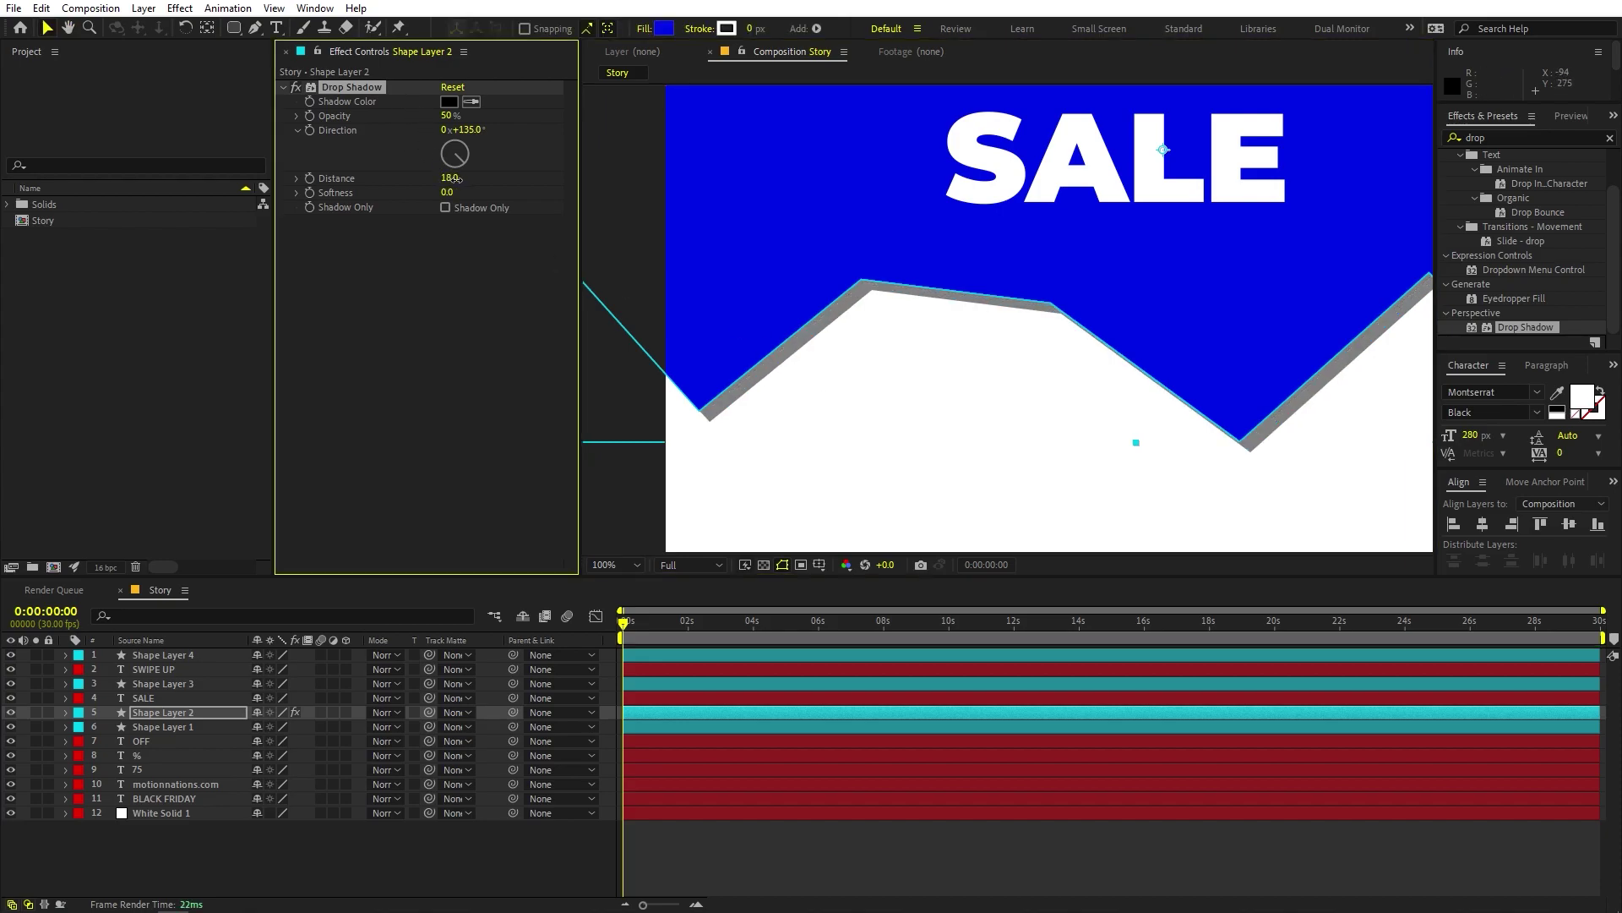
text(3)
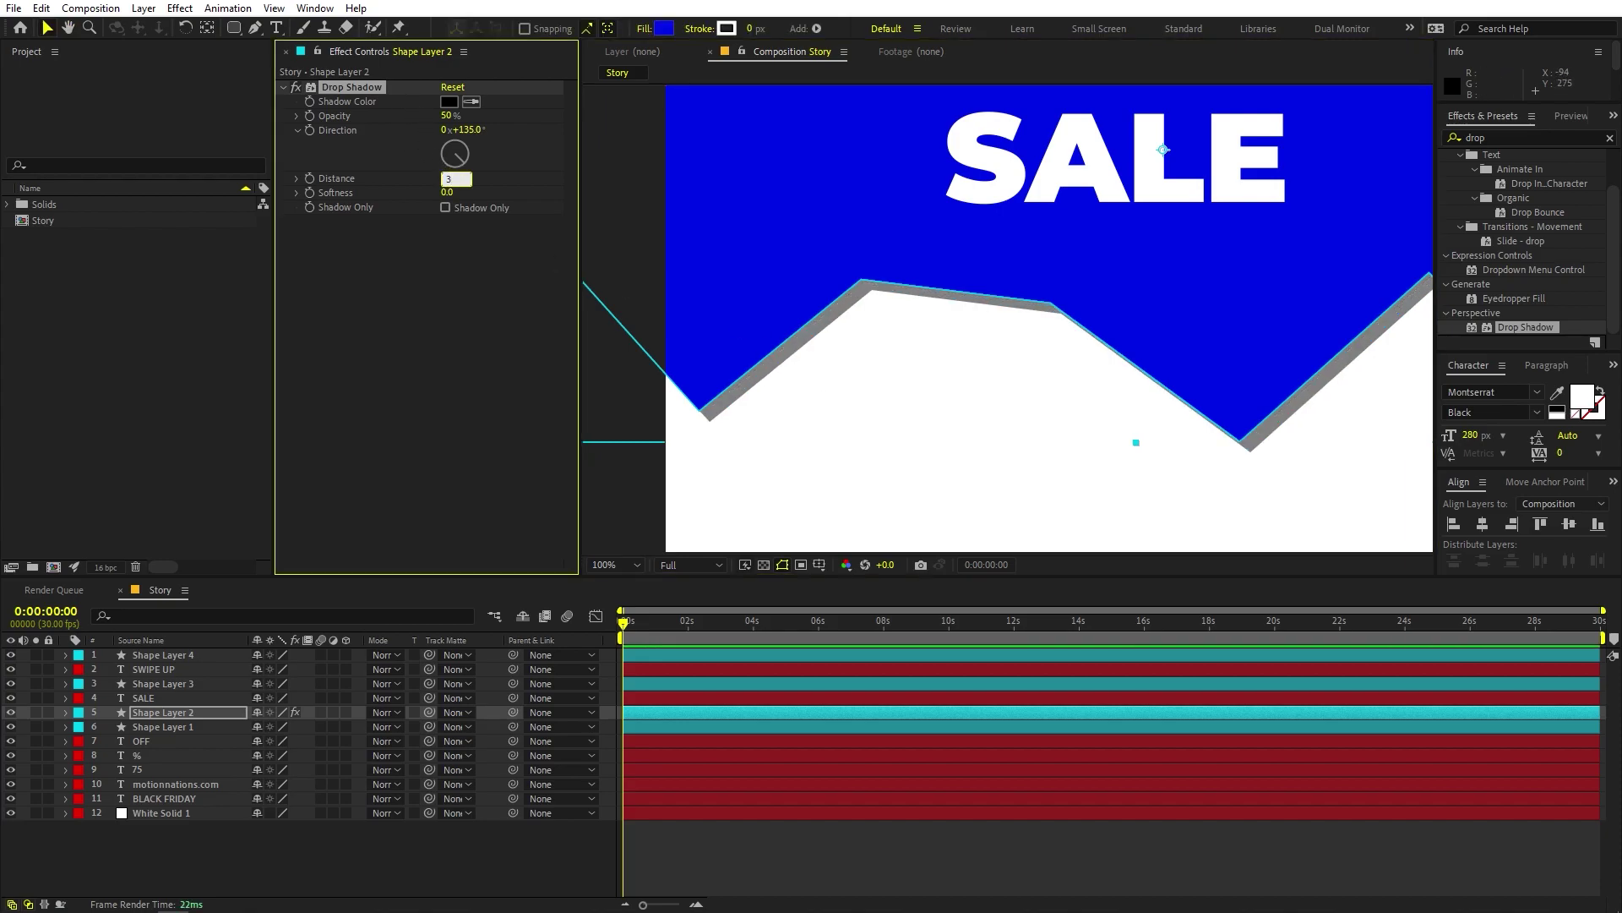
text(5)
key(Return)
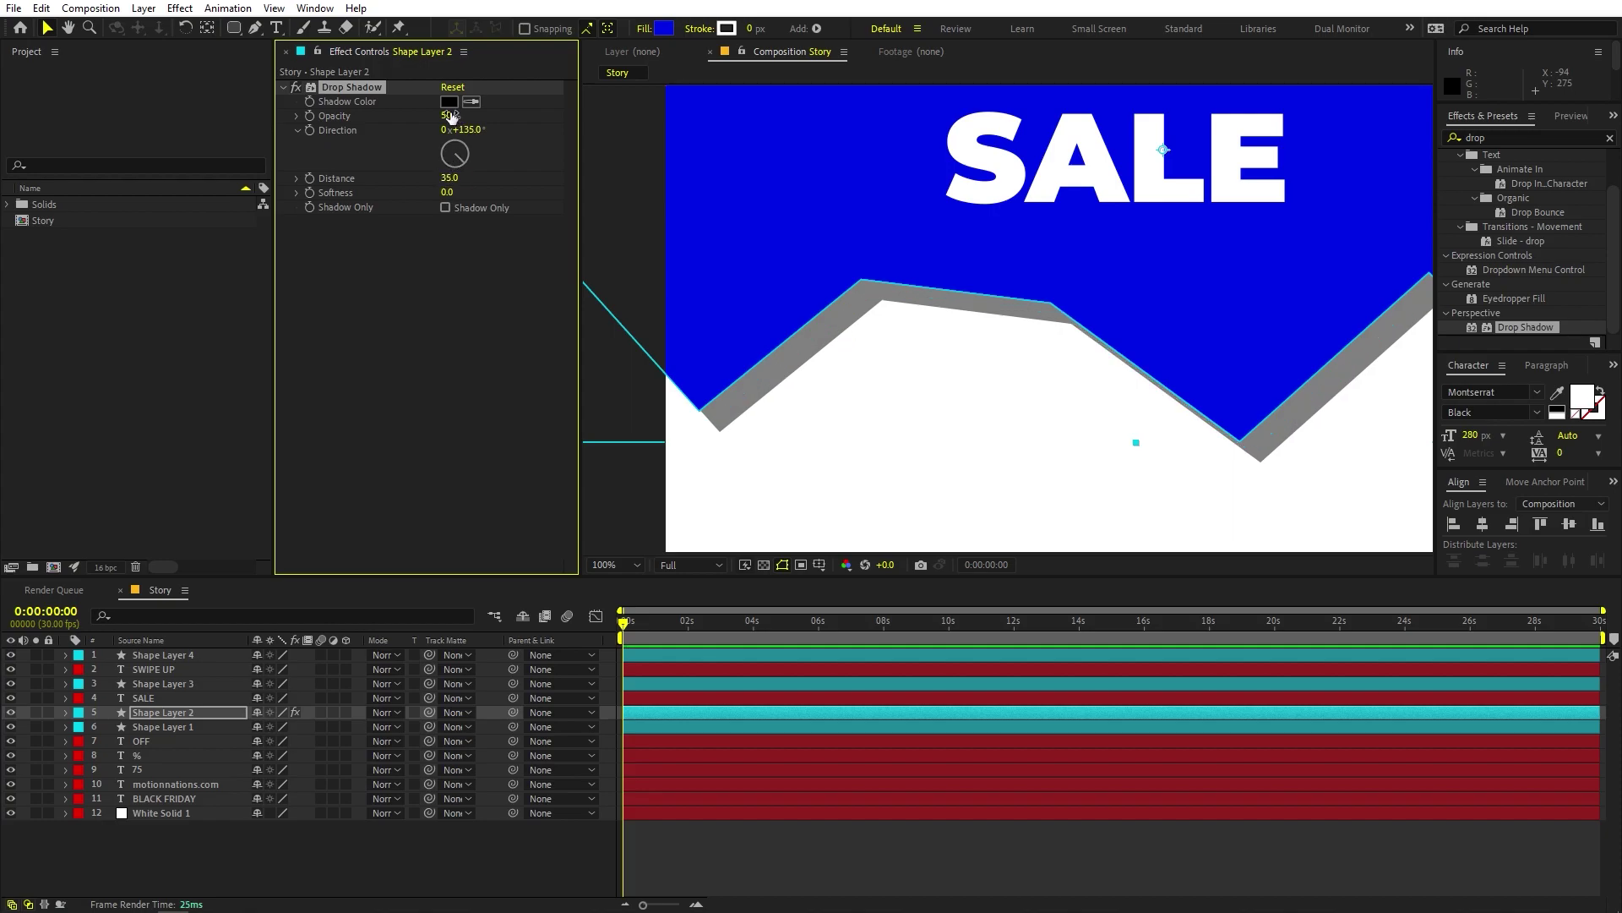
Step: Reduce the opacity of the upper shape's drop shadow to 15%
drag(433, 114, 398, 118)
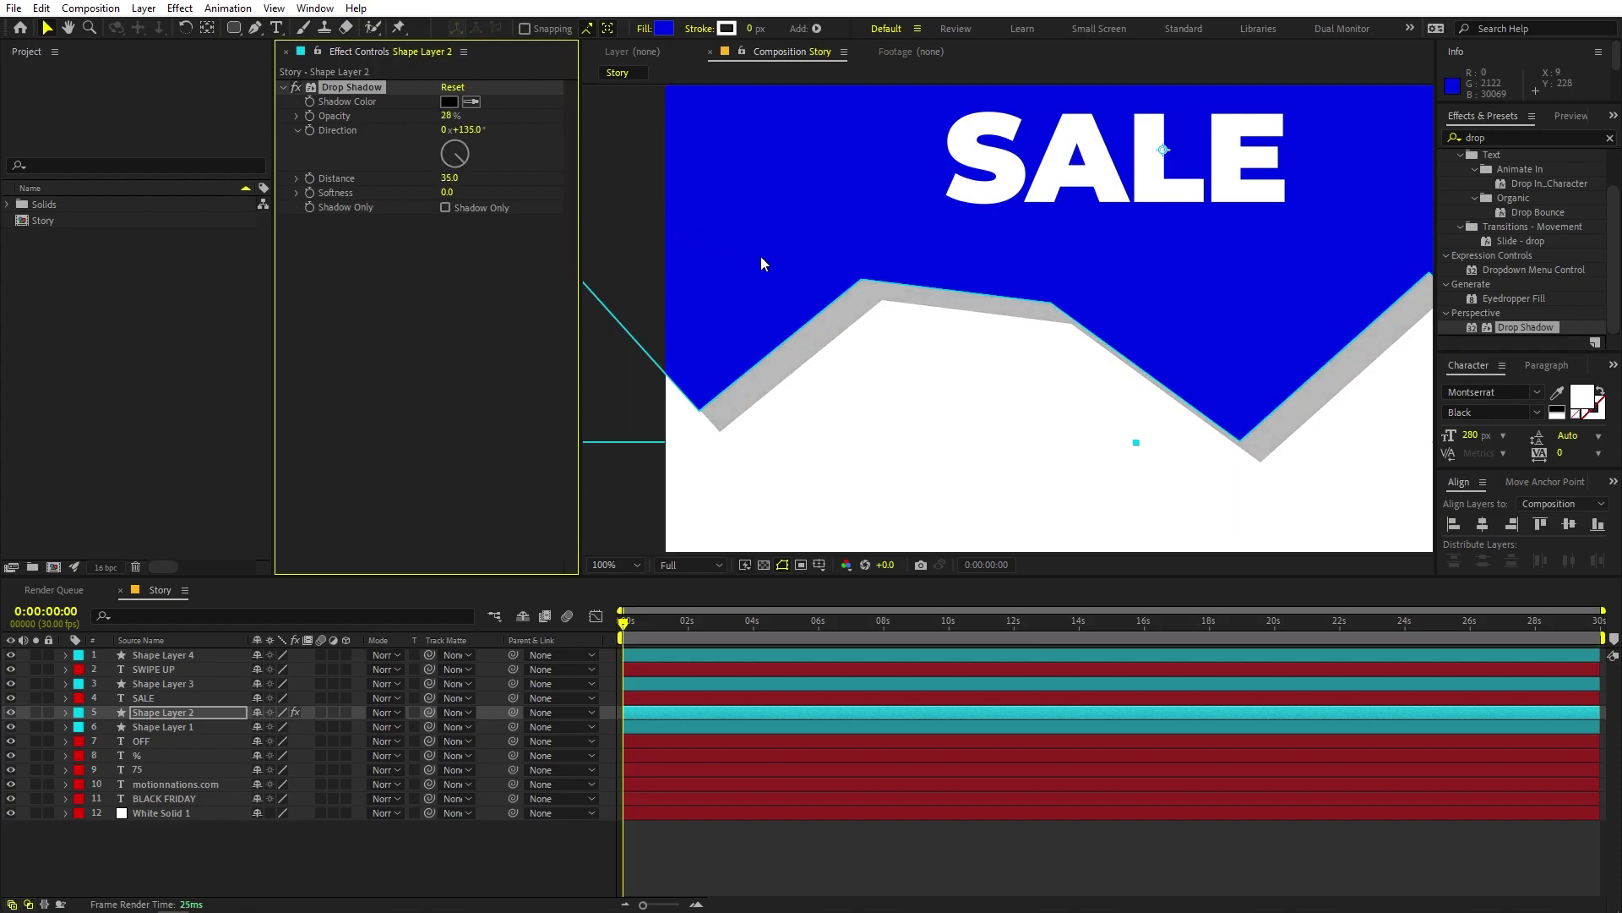
scroll(762, 256, down, 5)
scroll(847, 257, up, 3)
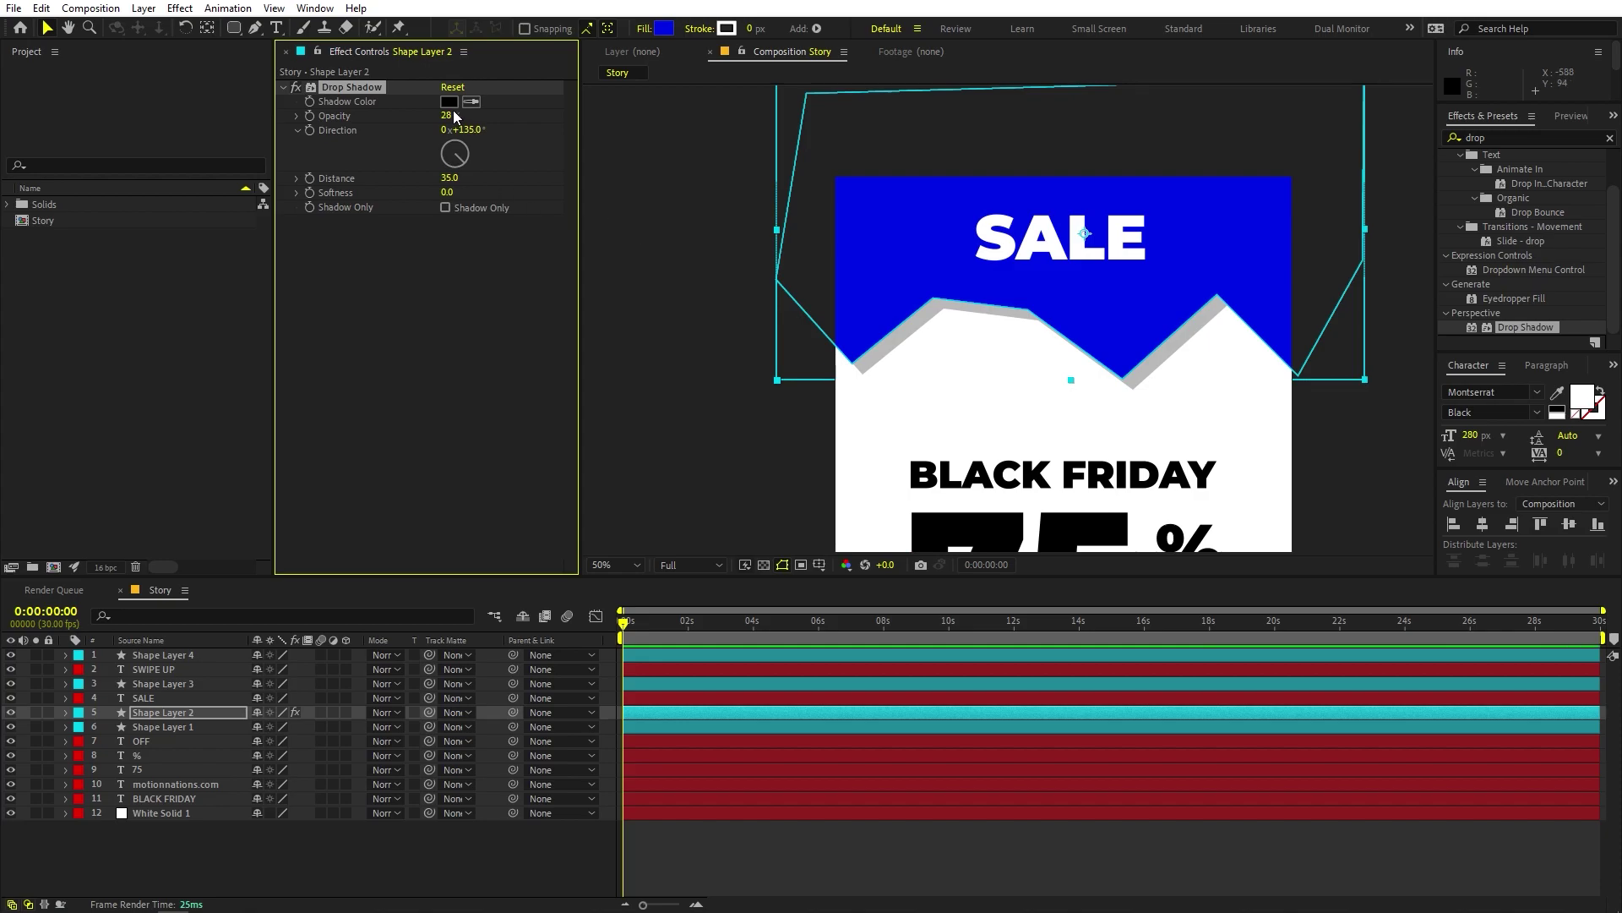
drag(420, 120, 292, 148)
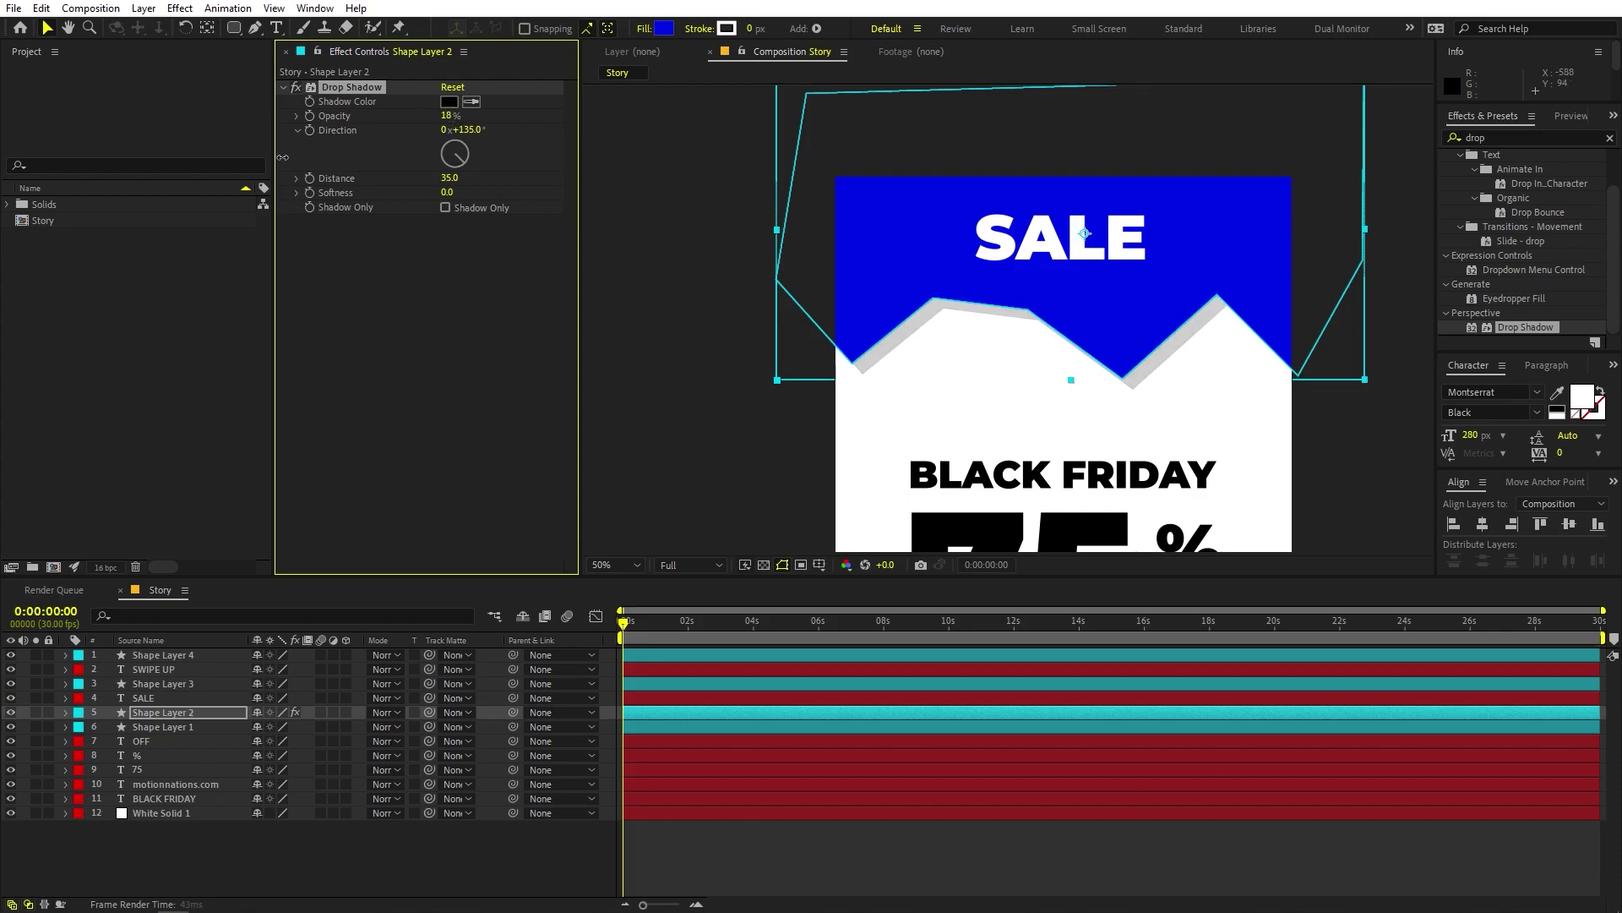
click(443, 116)
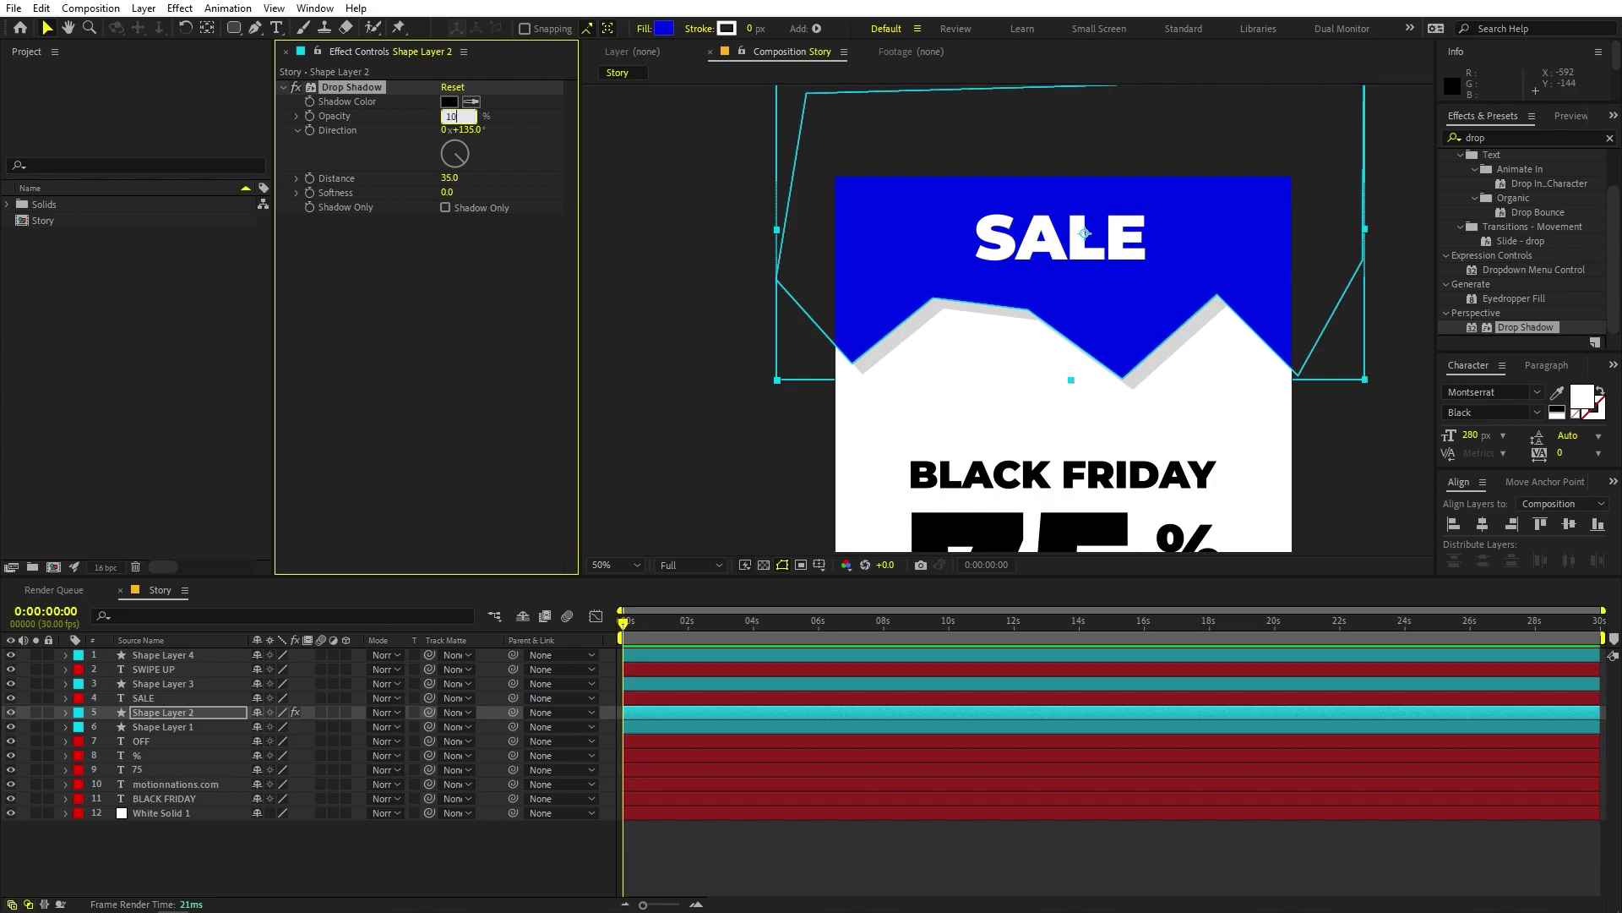
text(10)
key(Return)
key(comma)
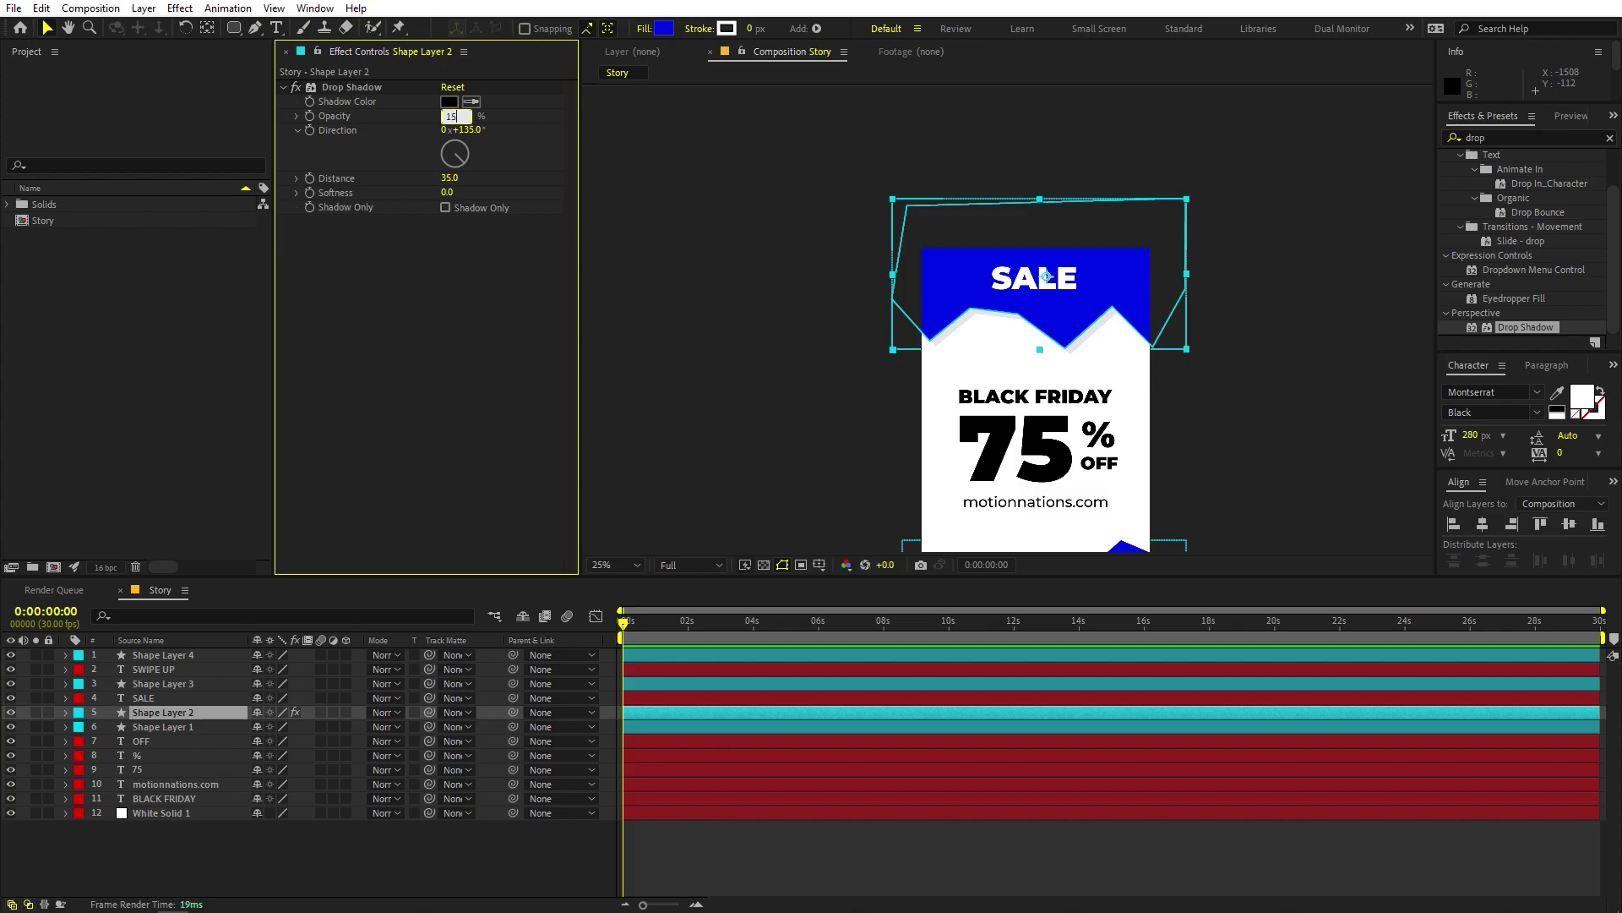
text(15)
key(Return)
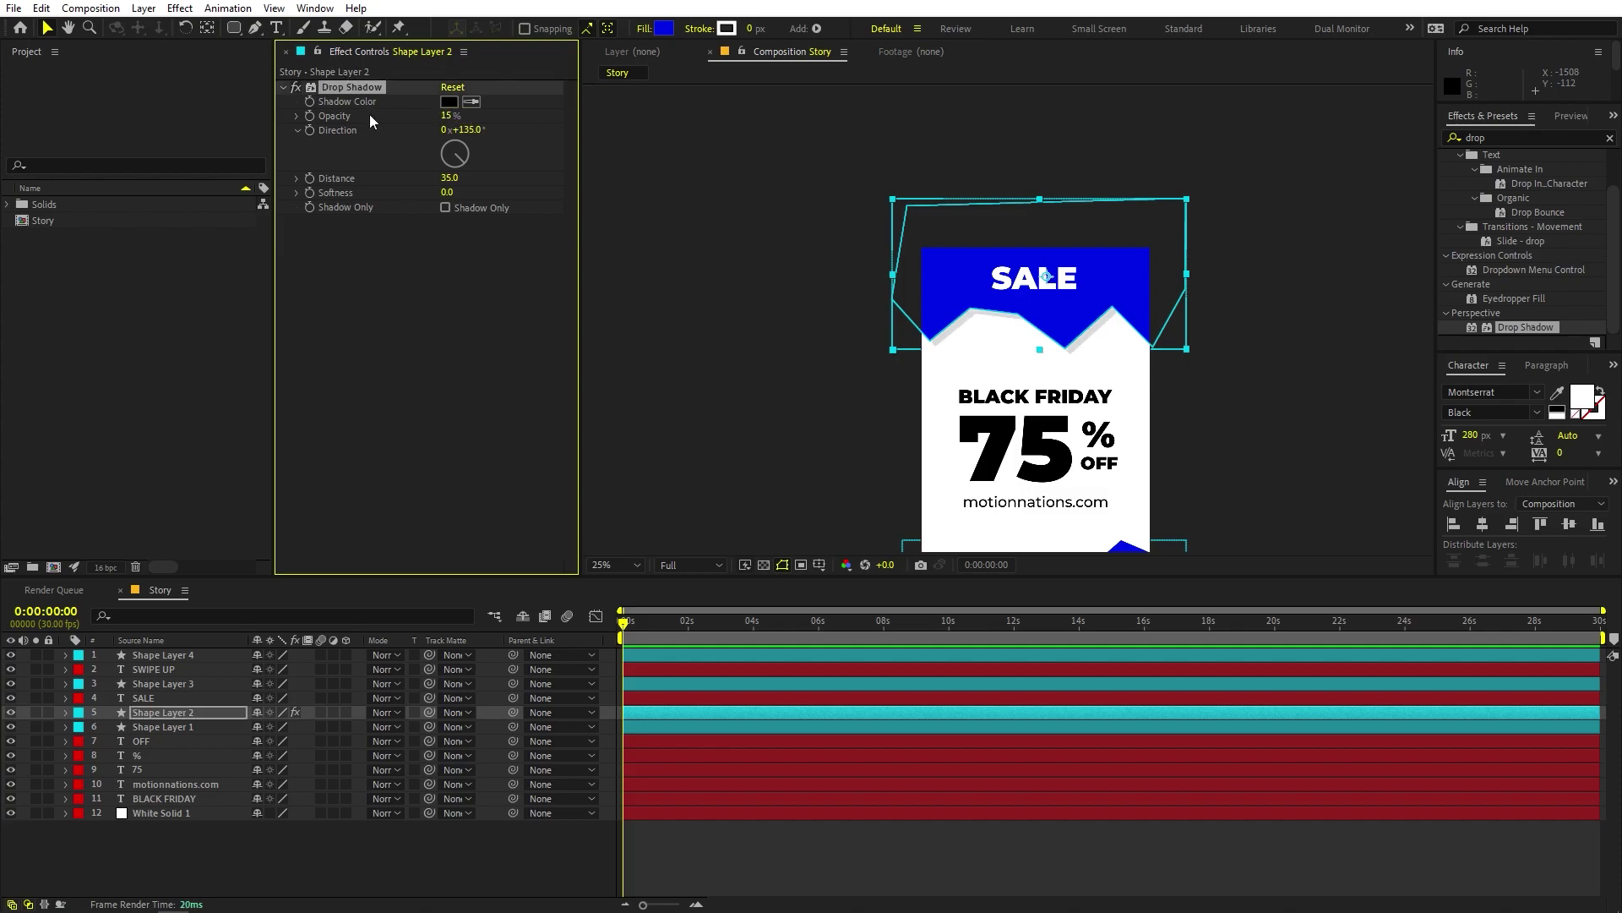
Step: Paste a copy of the Drop Shadow effect onto Shape Layer 1, the lower blue shape
click(182, 726)
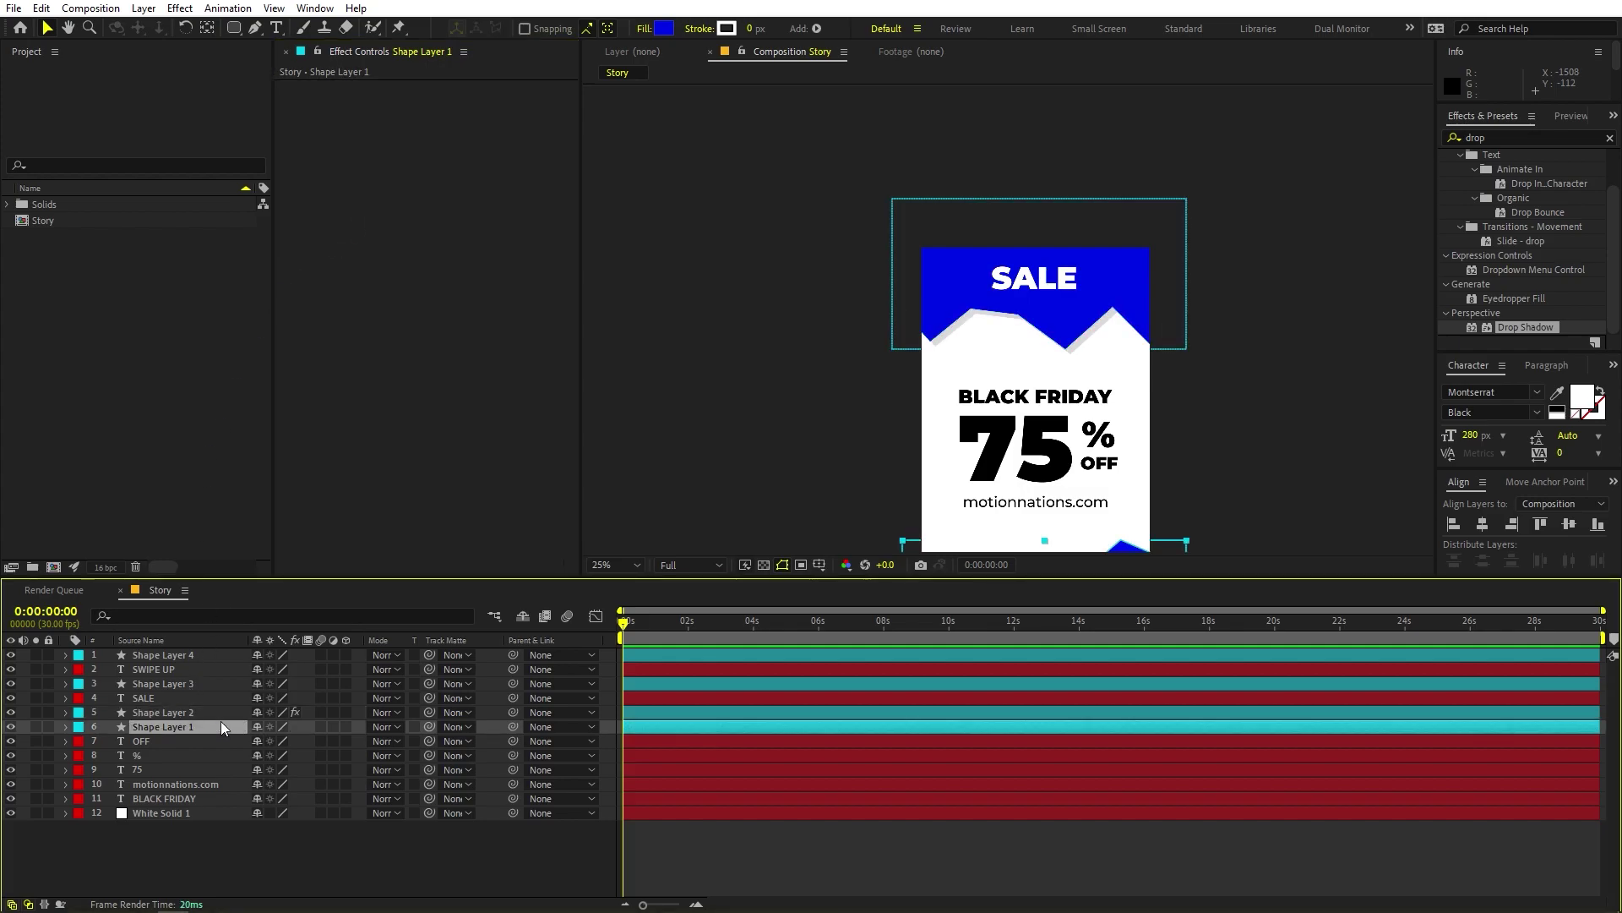
scroll(1284, 279, down, 3)
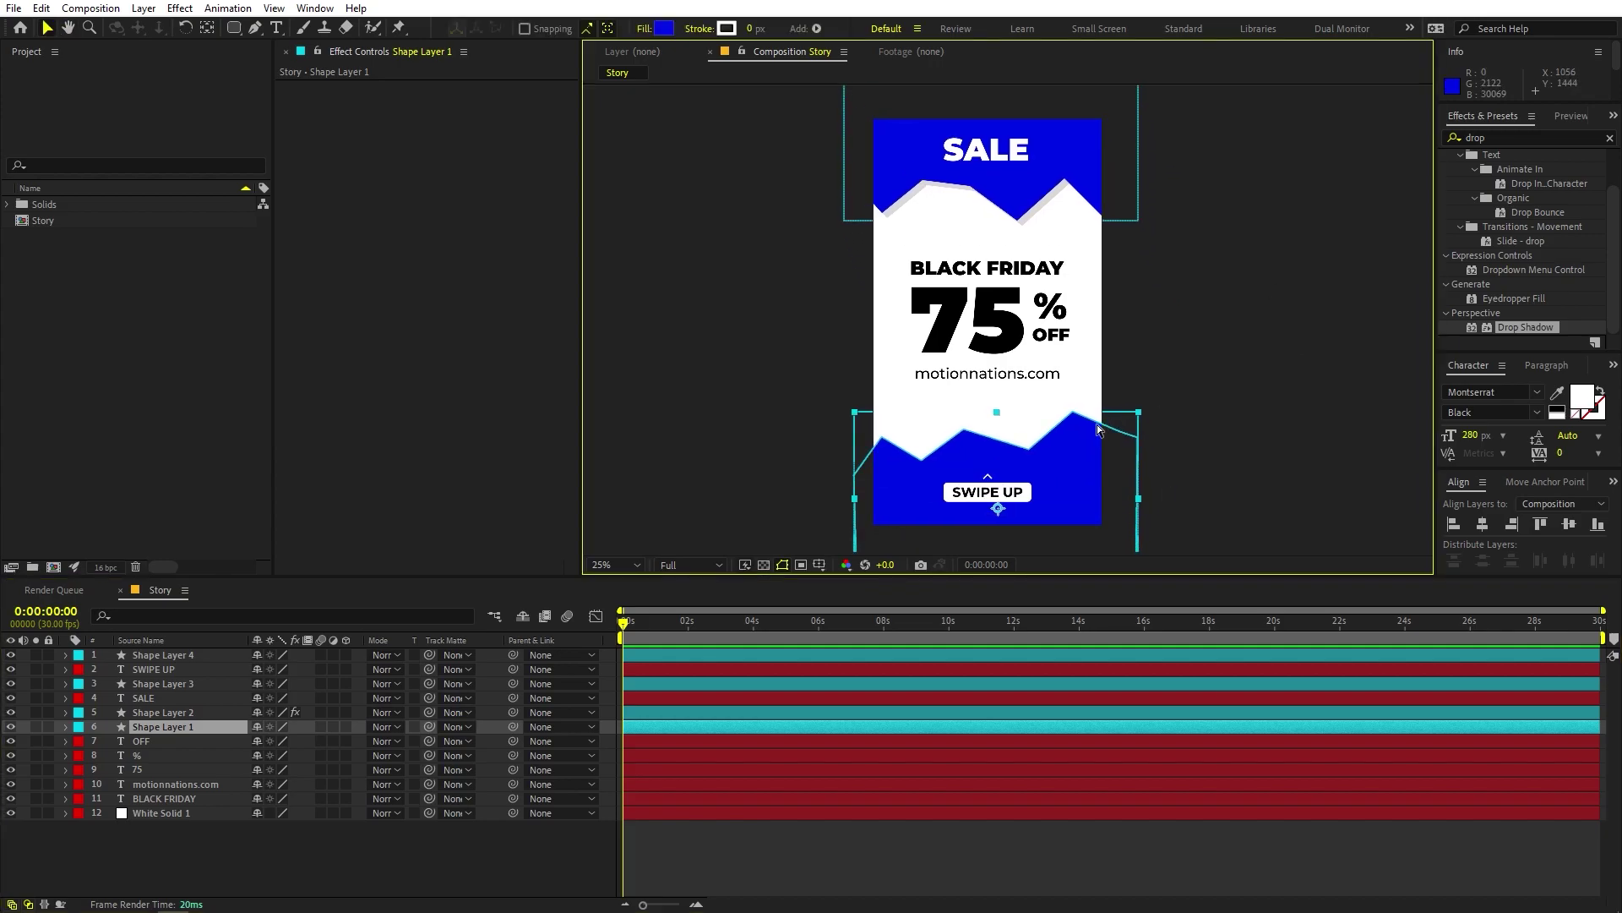
key(ctrl+v)
Step: Set the direction of the lower shape's drop shadow to -46° so it falls above the jagged edge
key(/)
scroll(893, 265, down, 4)
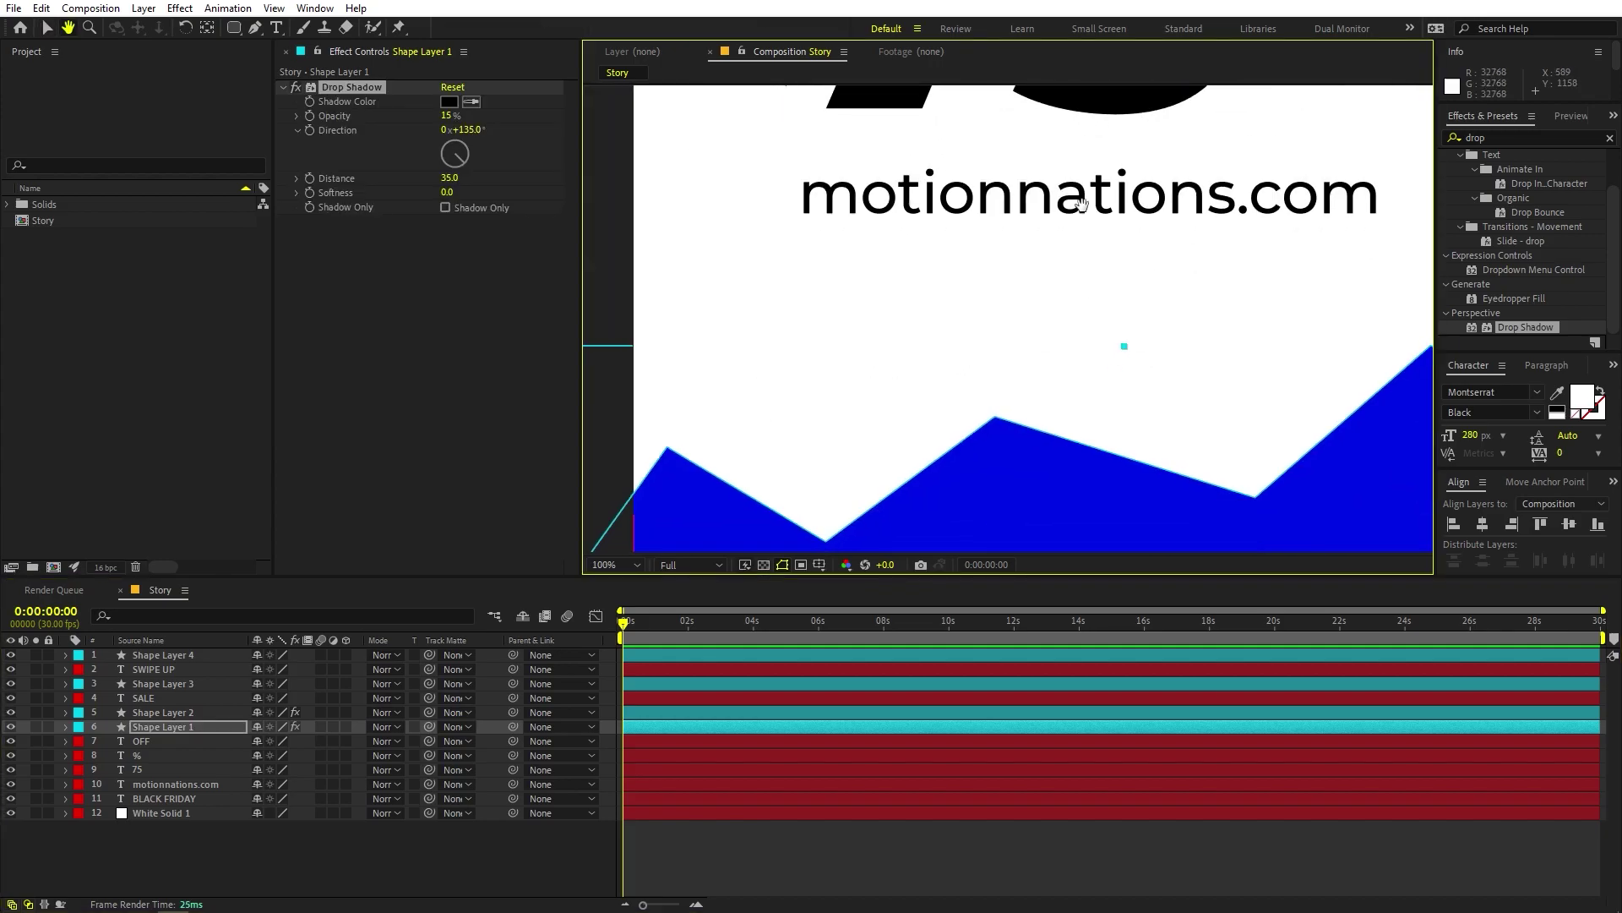
key(v)
drag(477, 137, 337, 148)
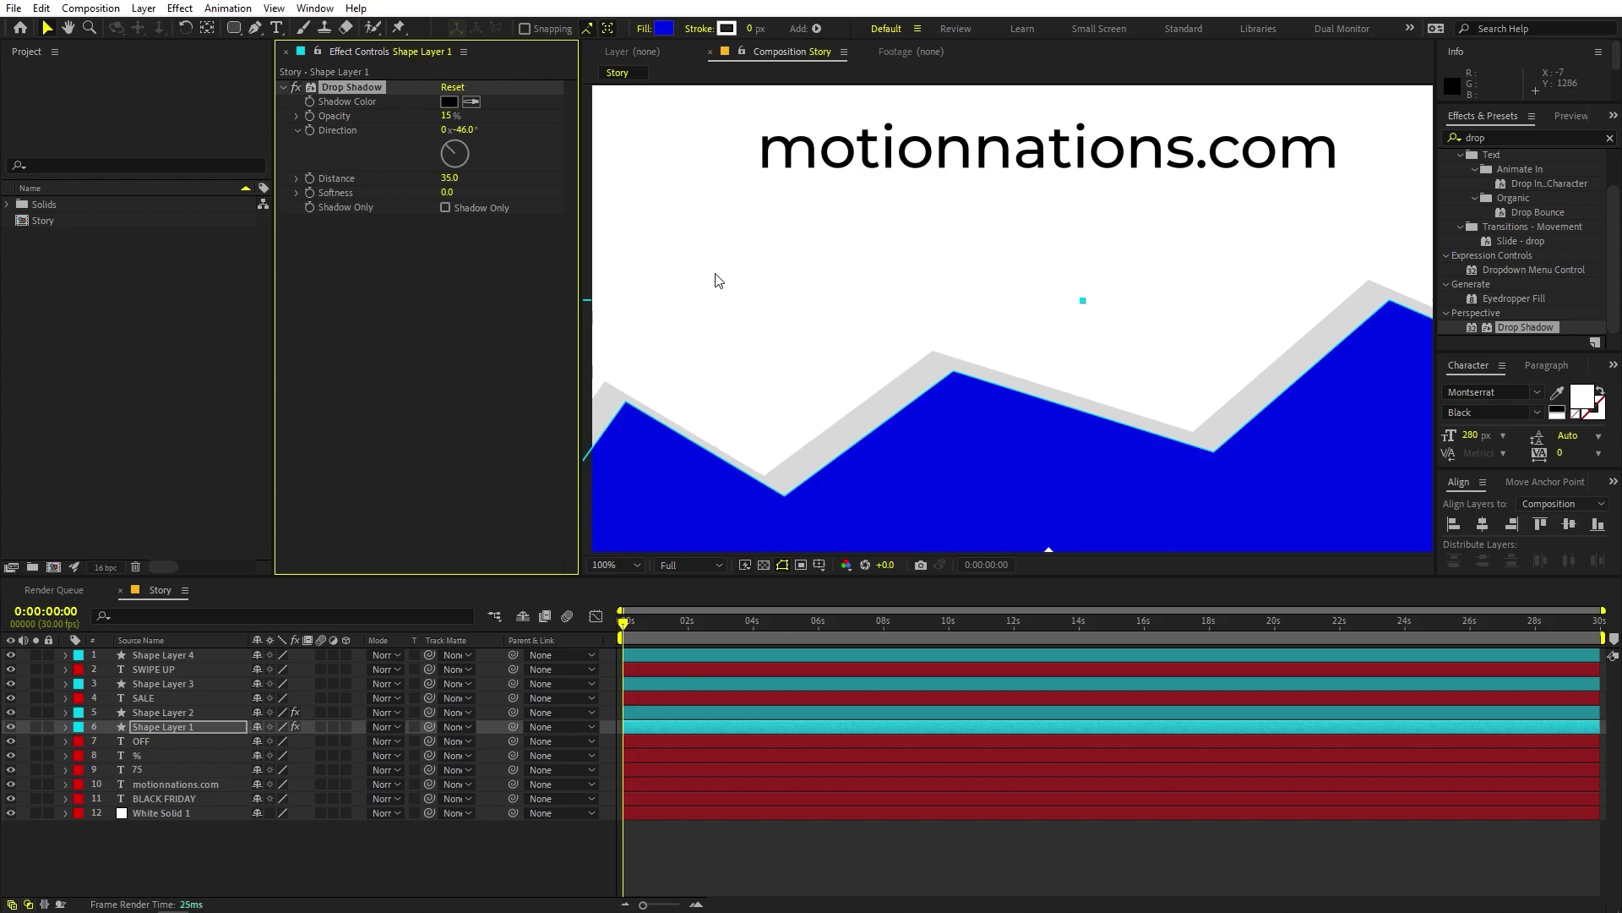
scroll(880, 304, down, 2)
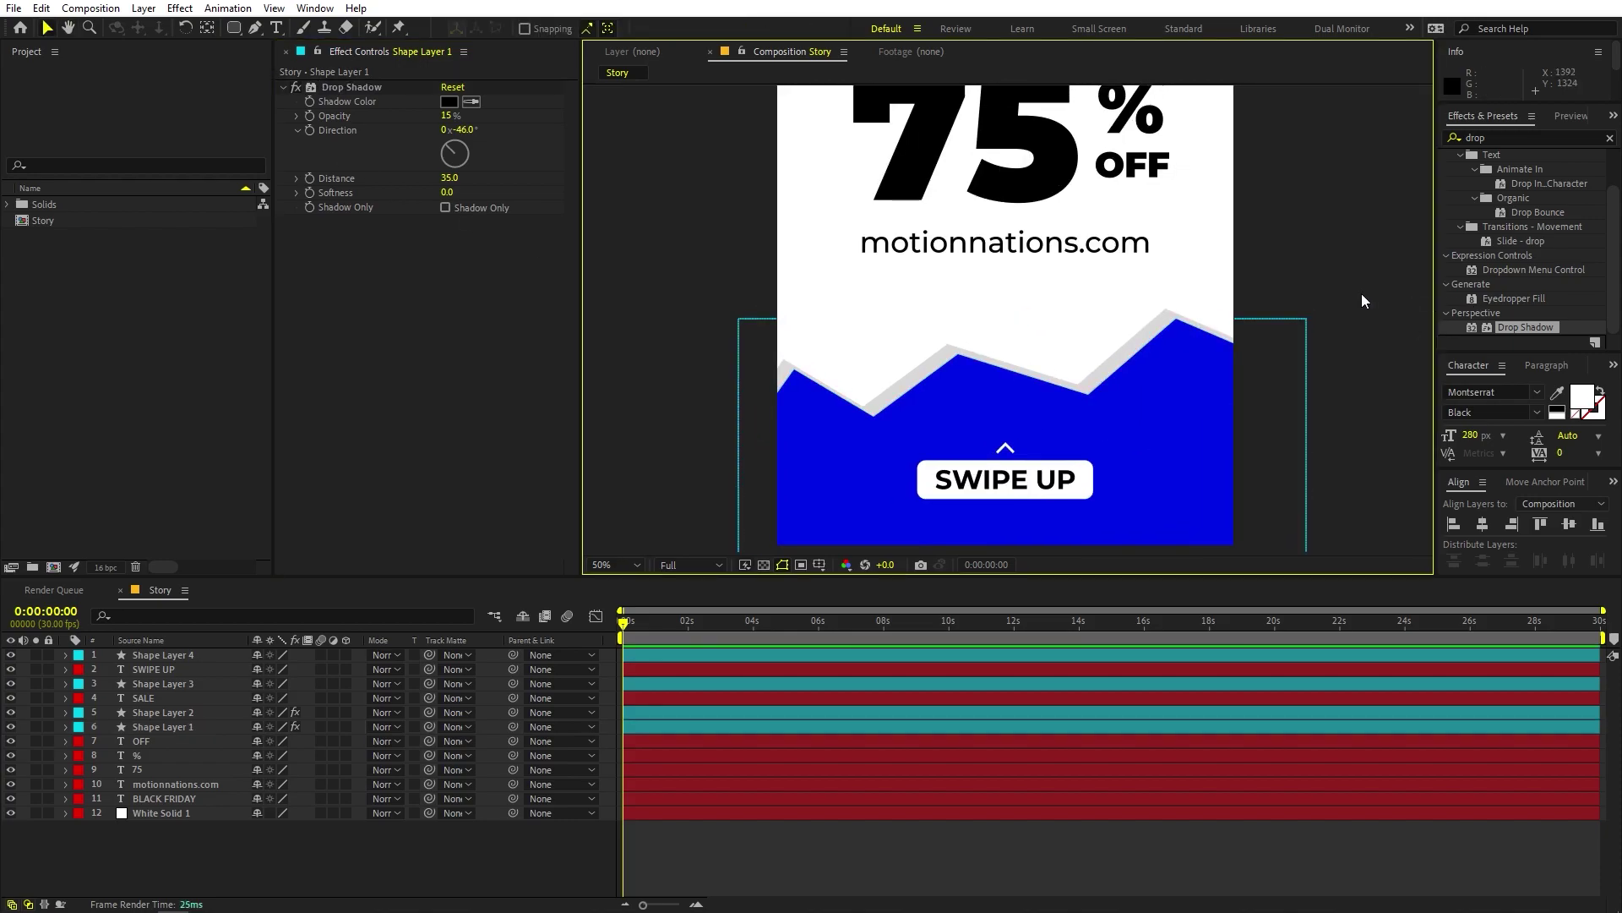
Step: Add Position keyframes at 2 seconds to every layer except the white solid
scroll(1361, 292, up, 2)
scroll(1249, 319, down, 2)
scroll(1249, 319, up, 1)
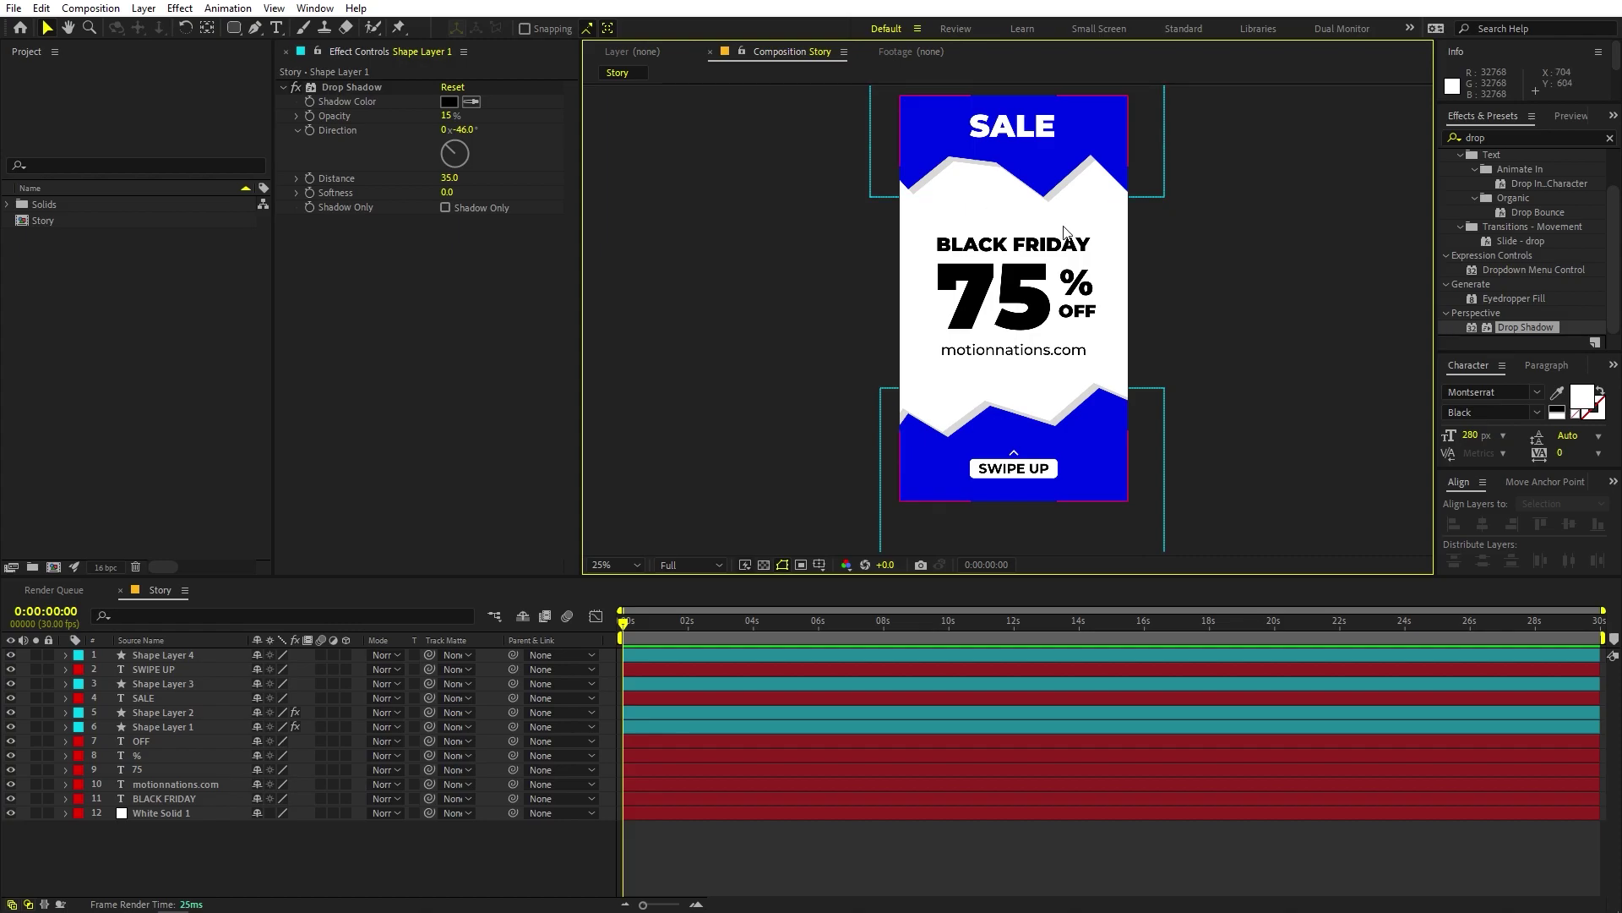
click(616, 566)
click(637, 601)
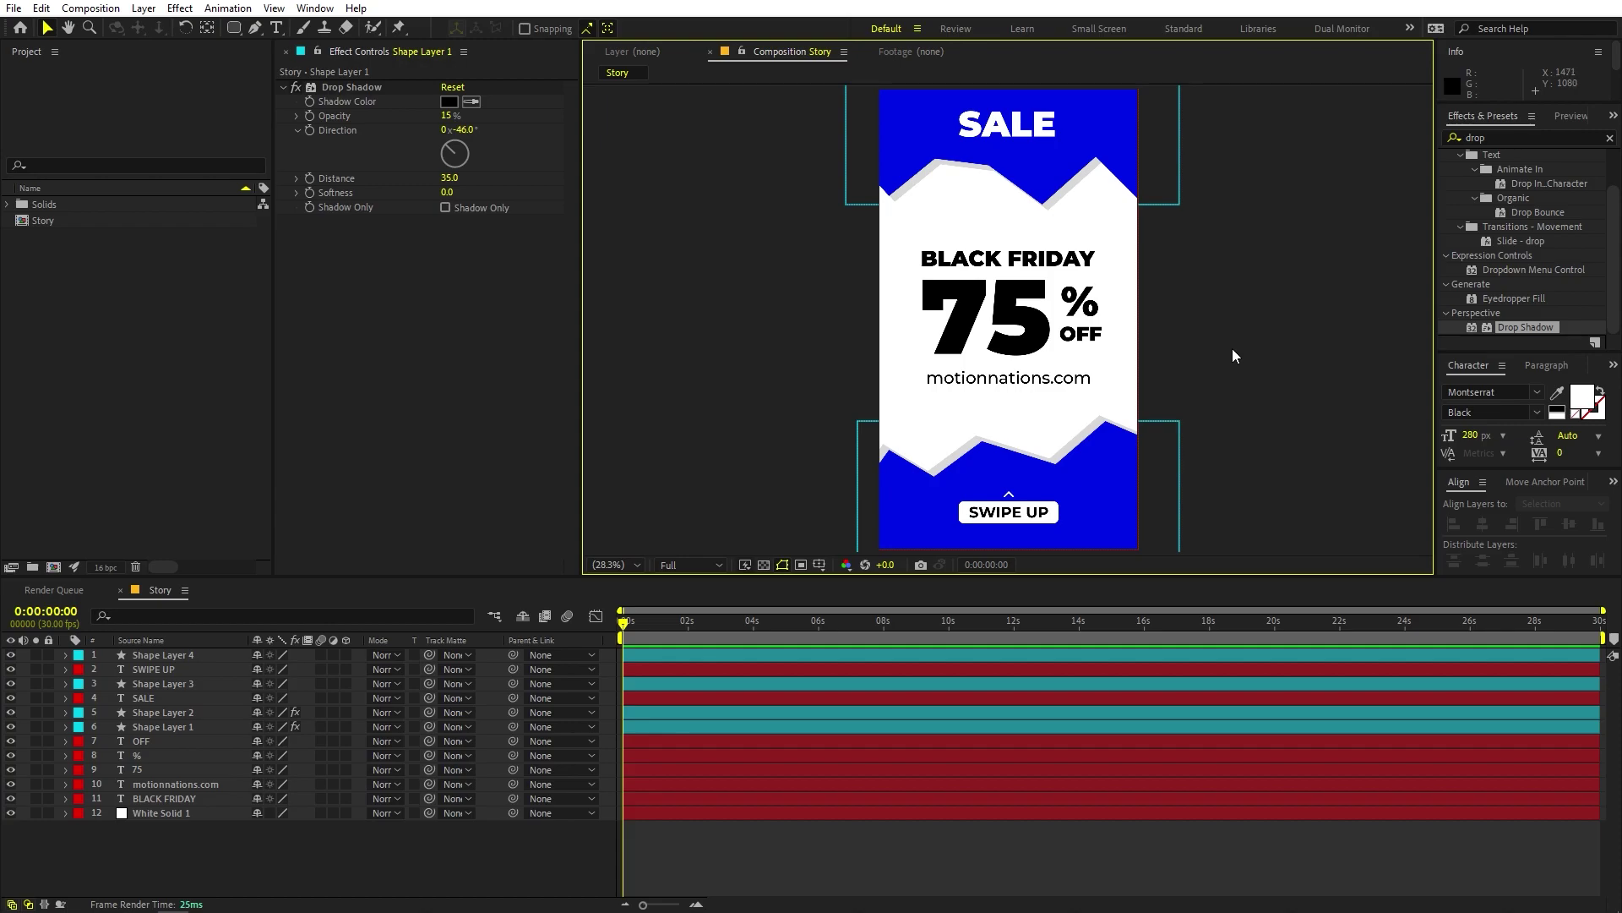
click(160, 644)
click(160, 654)
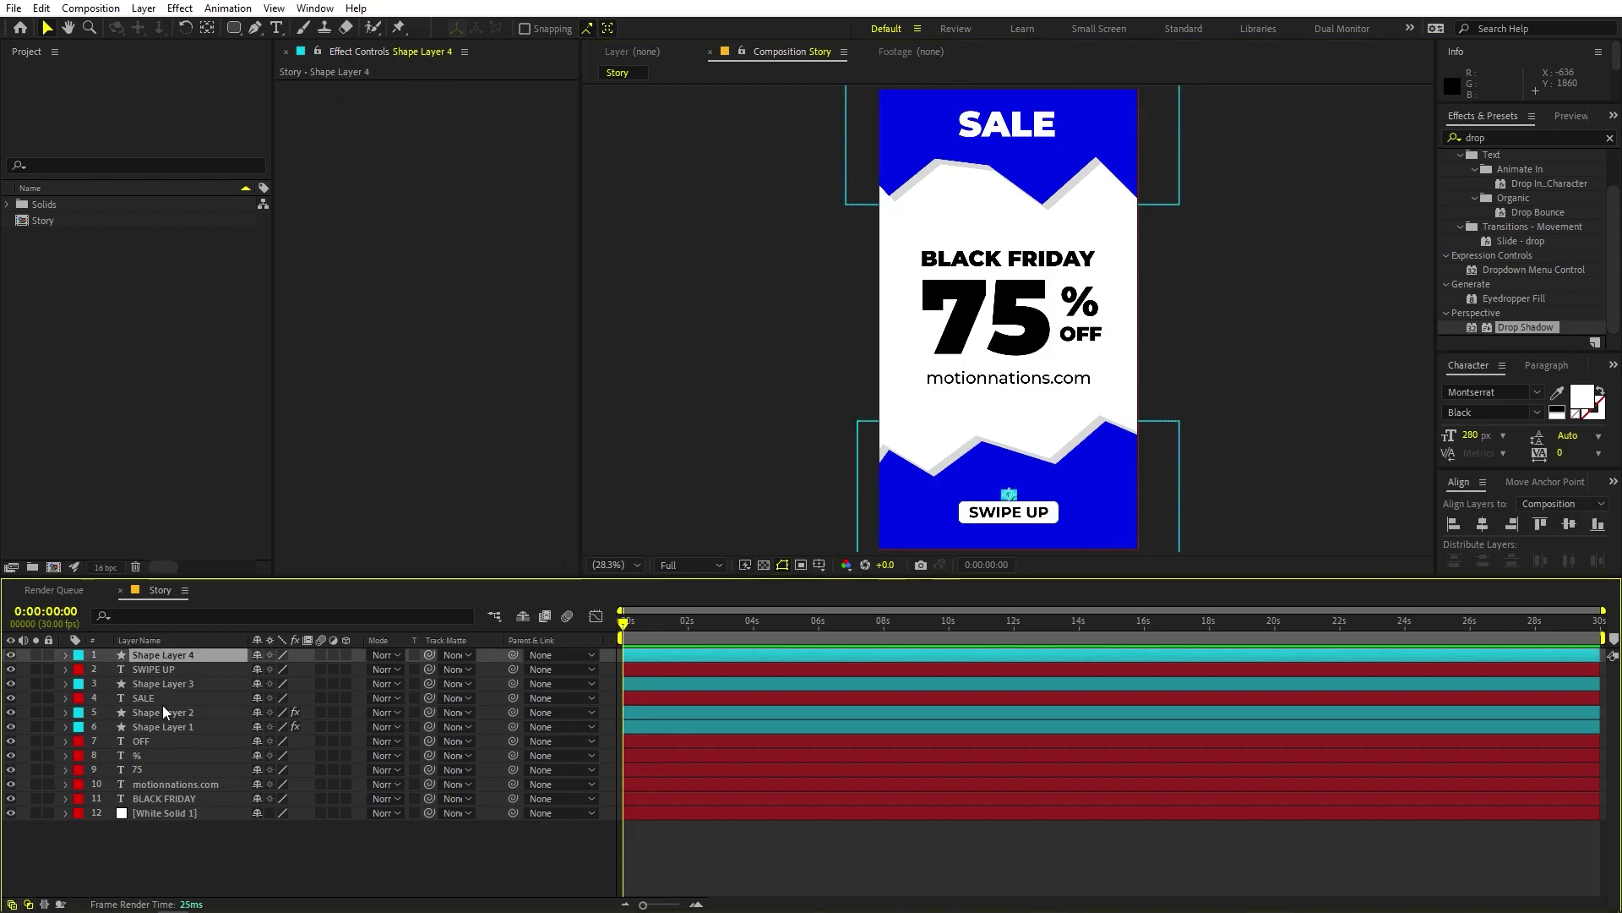
shift+click(175, 798)
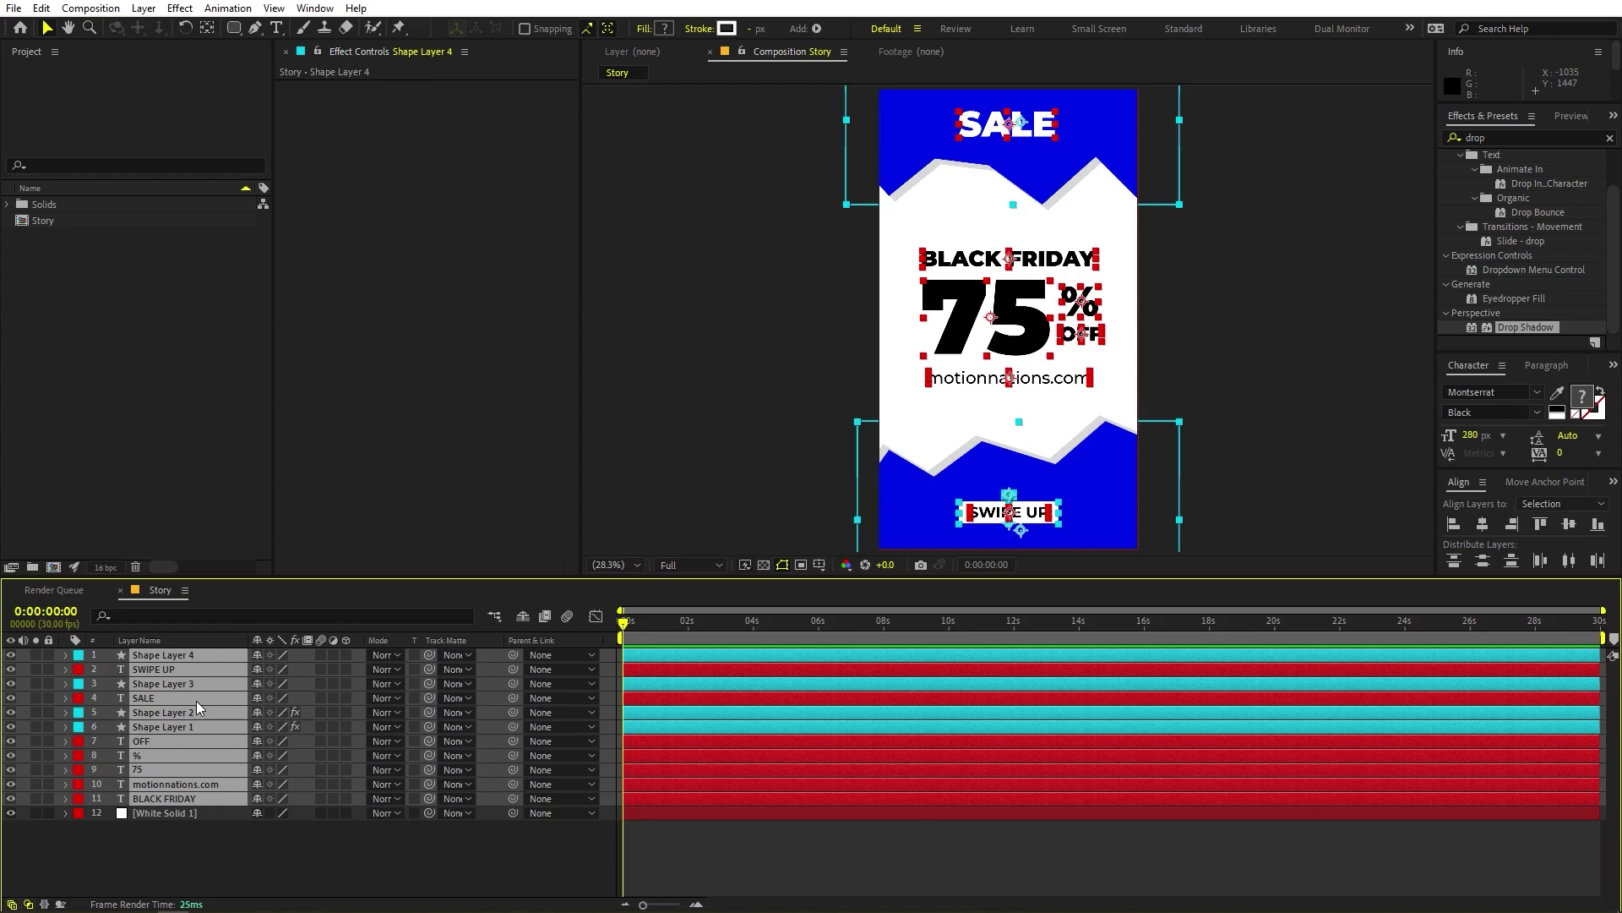
key(p)
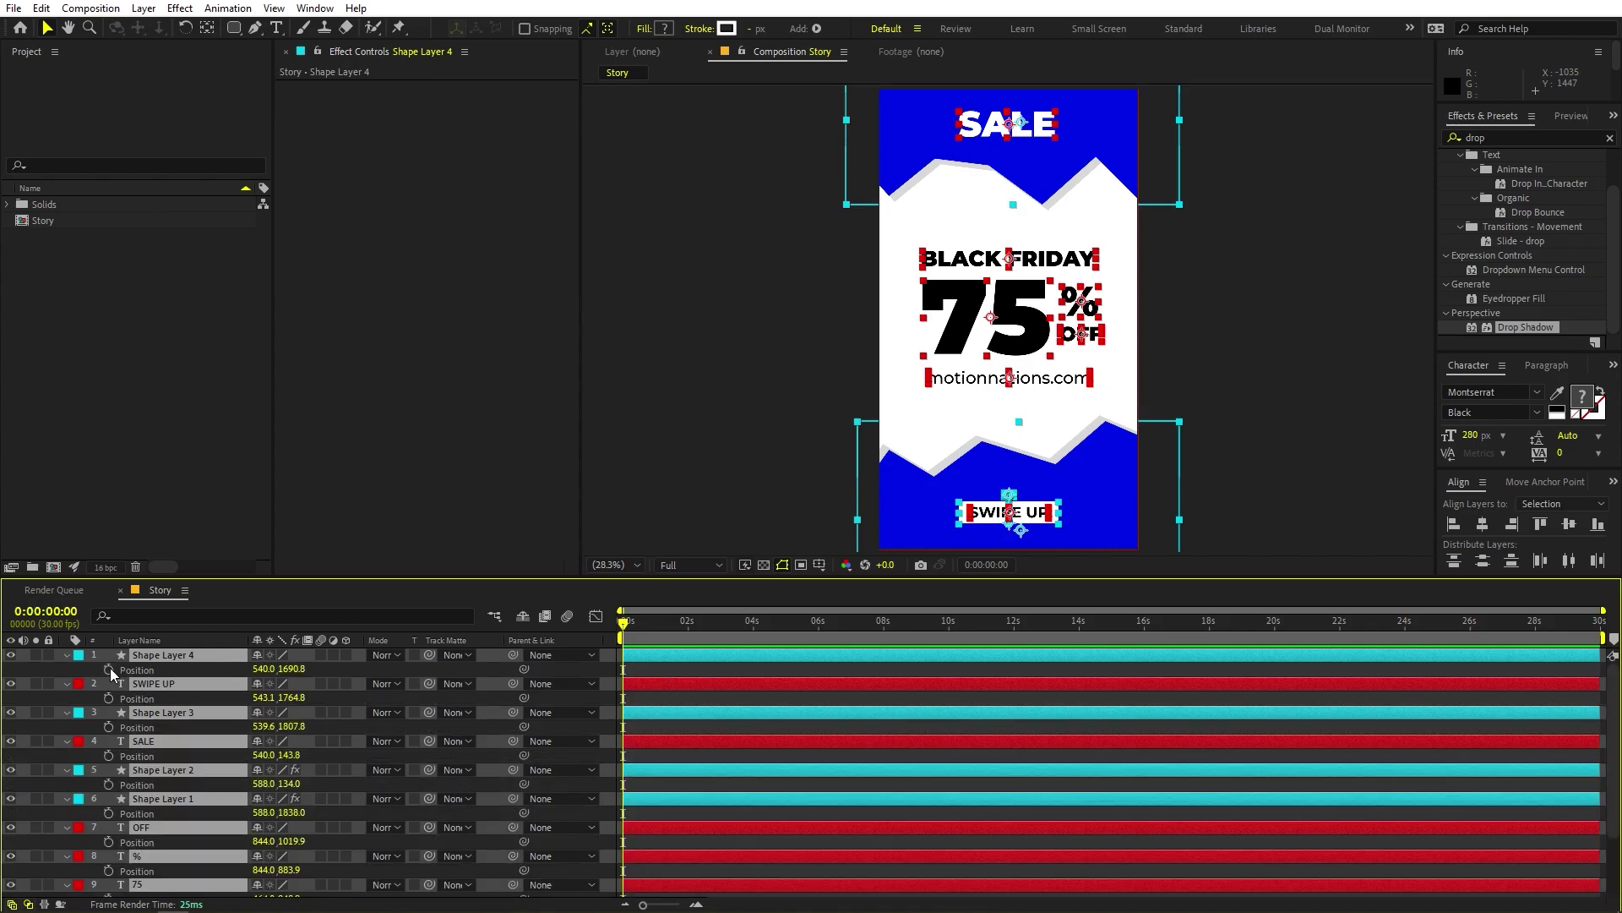
drag(624, 627, 689, 635)
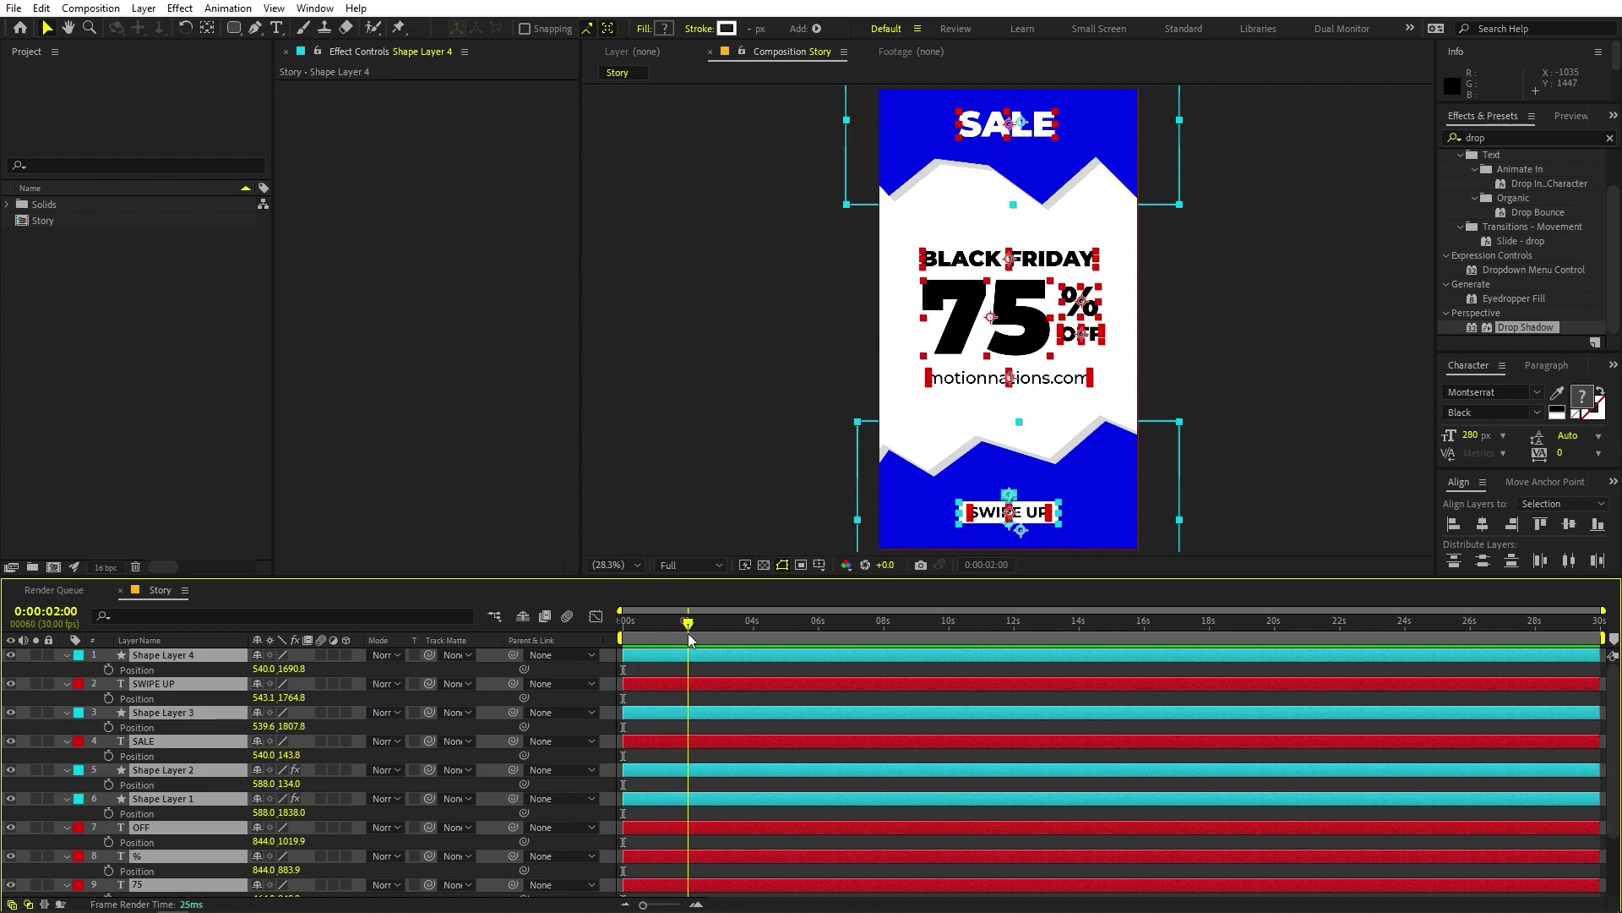
click(109, 670)
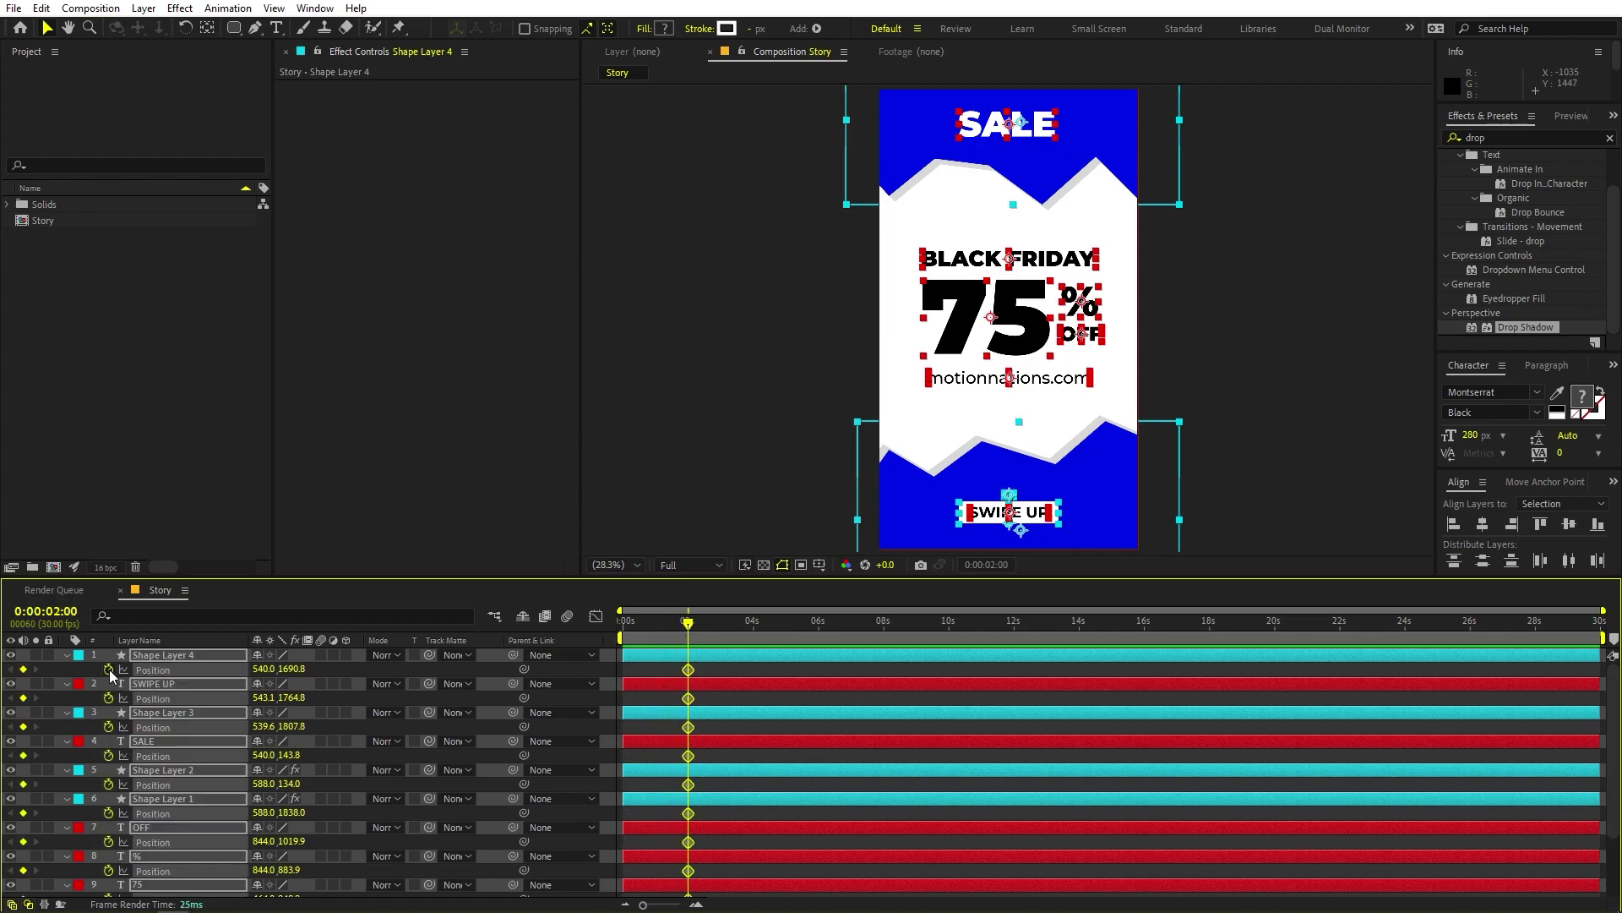
scroll(776, 774, down, 3)
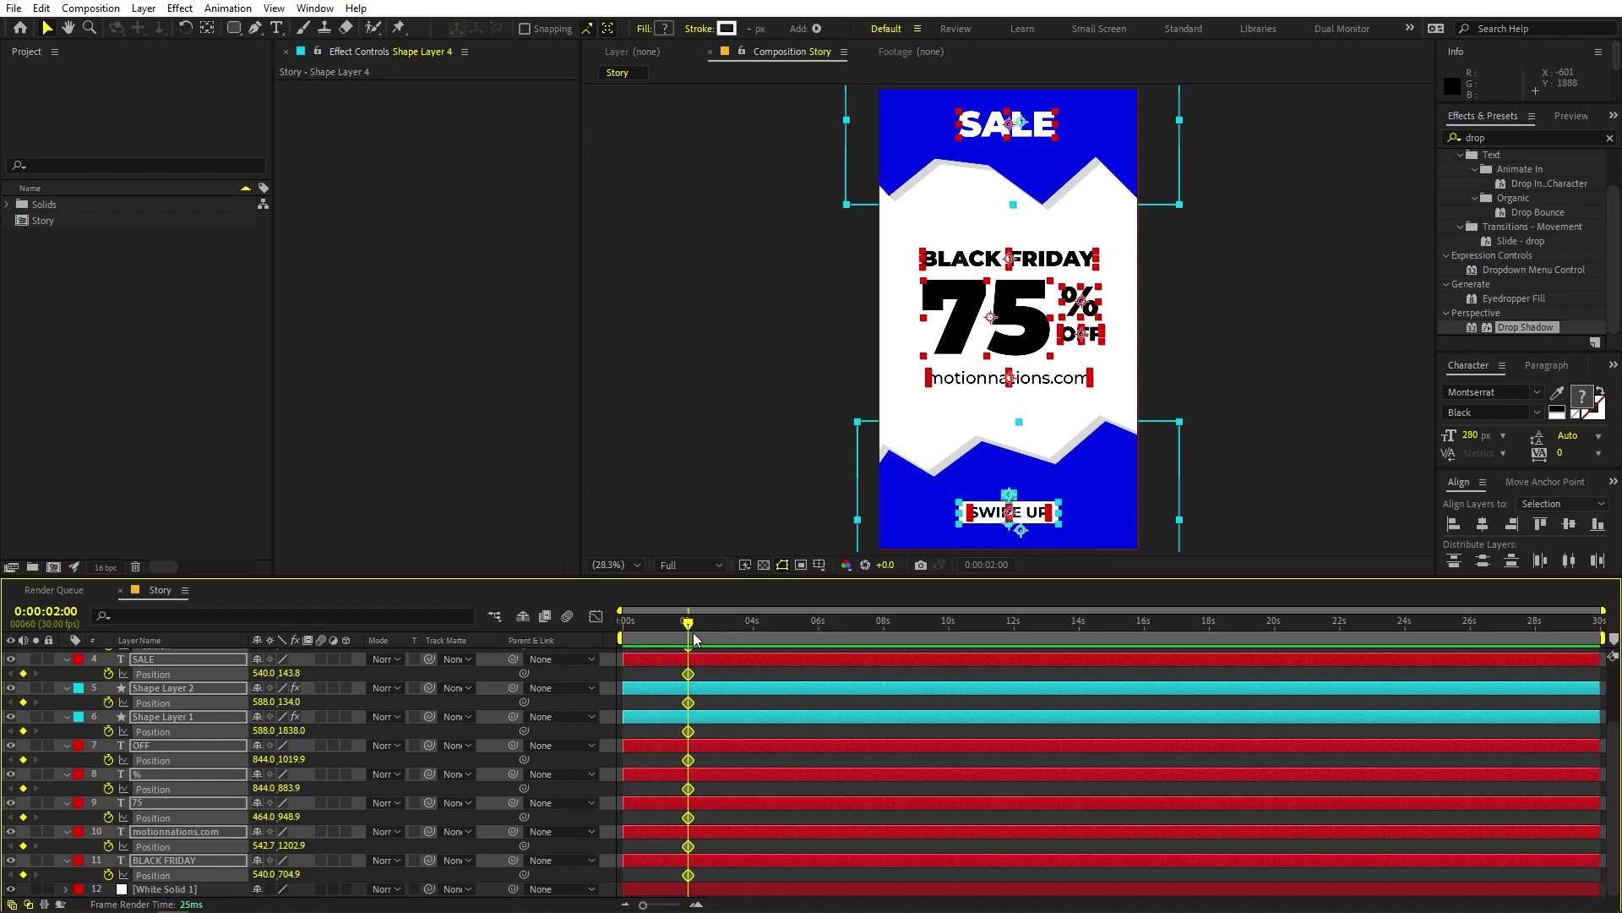
Step: At 0 seconds, move the SWIPE UP text, its button shape and the arrow together straight down about 314 px, below the frame
drag(695, 639, 484, 640)
scroll(732, 676, up, 3)
click(180, 681)
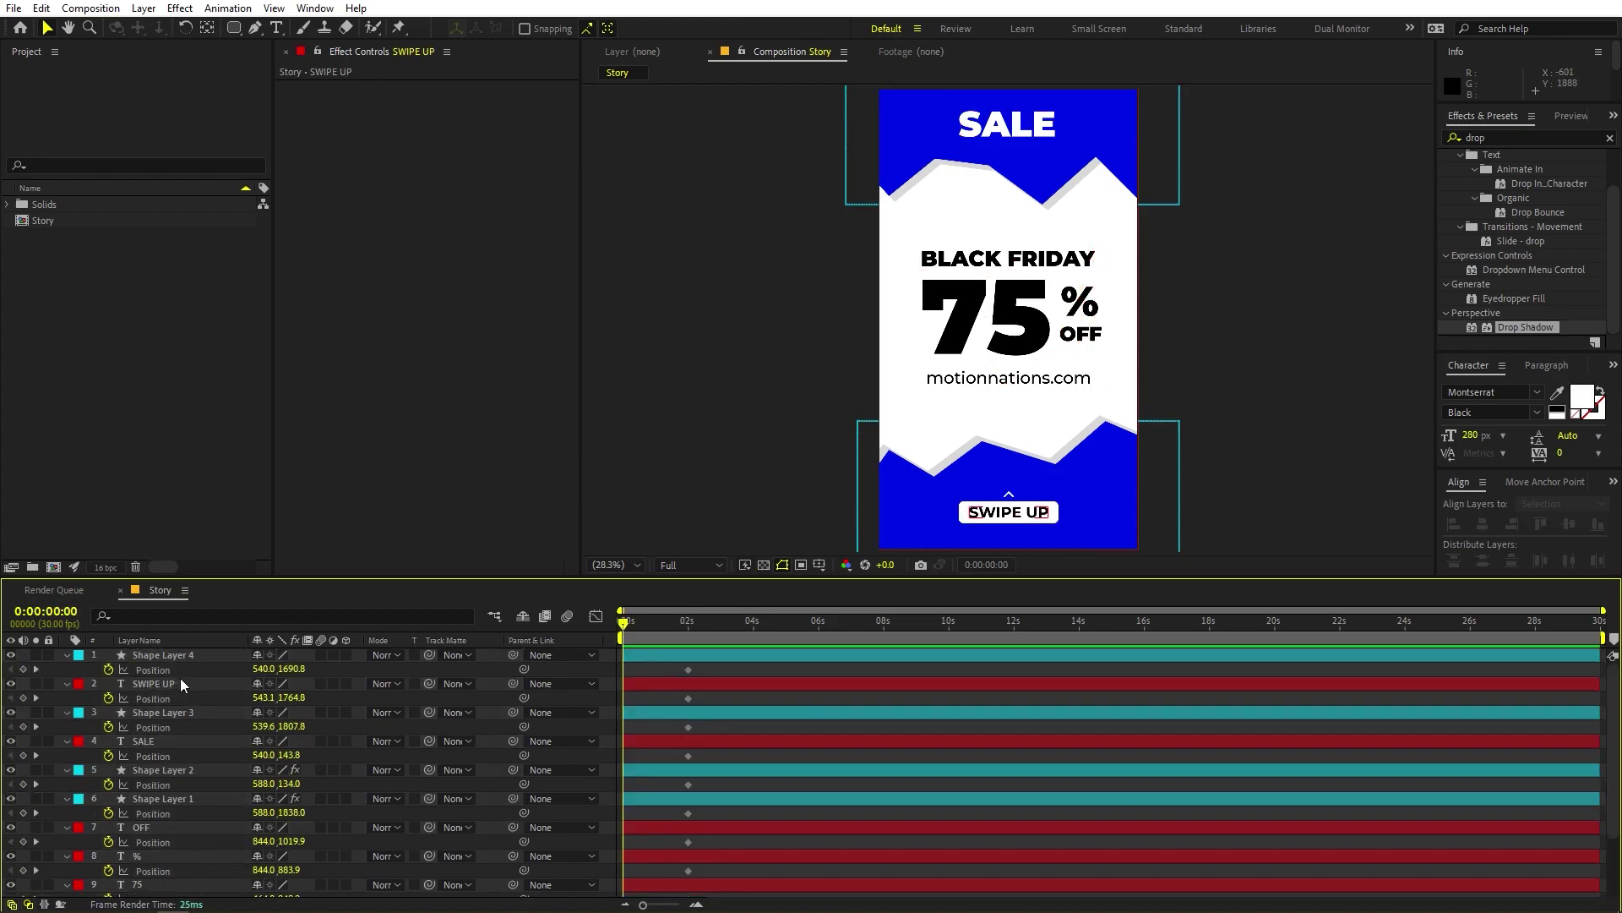
click(175, 656)
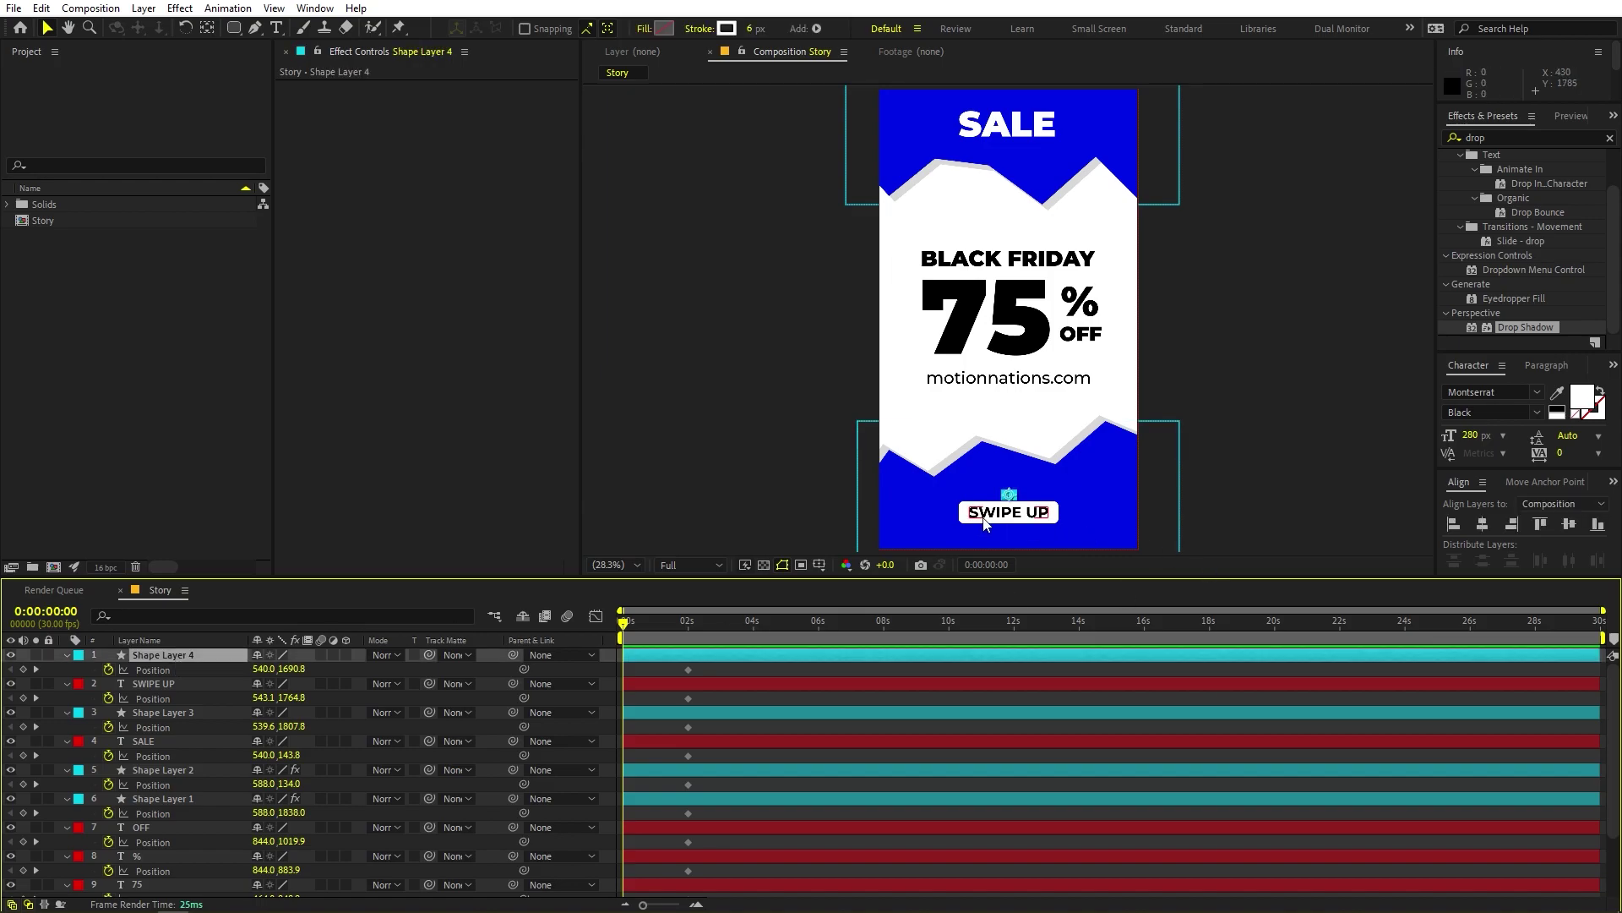
click(166, 686)
click(165, 713)
click(169, 656)
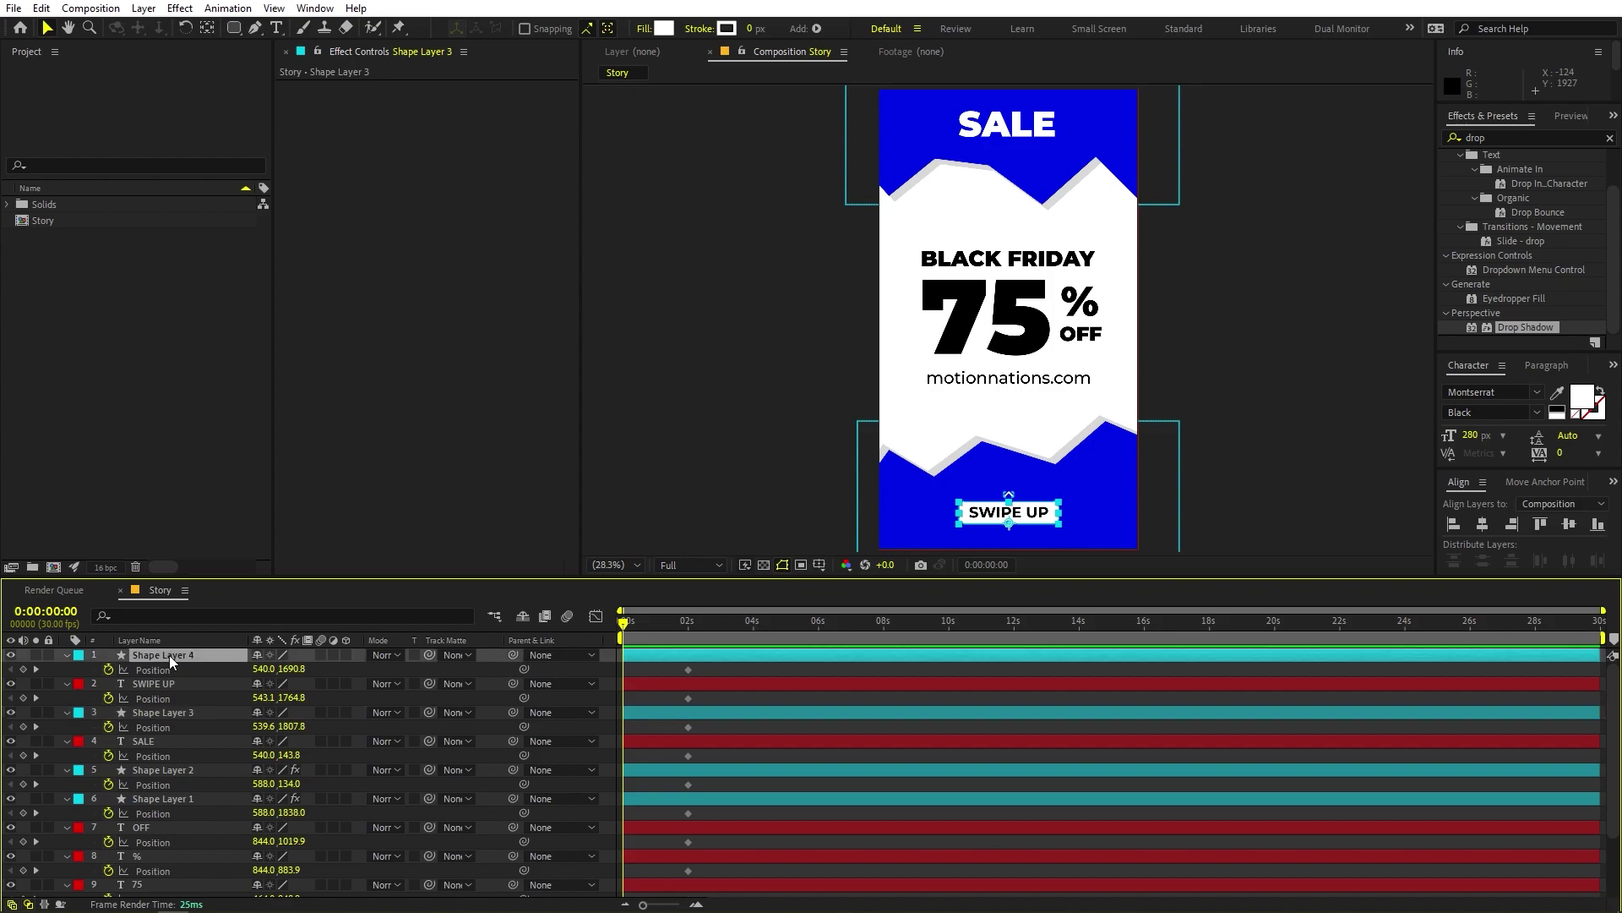
shift+click(179, 714)
scroll(980, 474, down, 3)
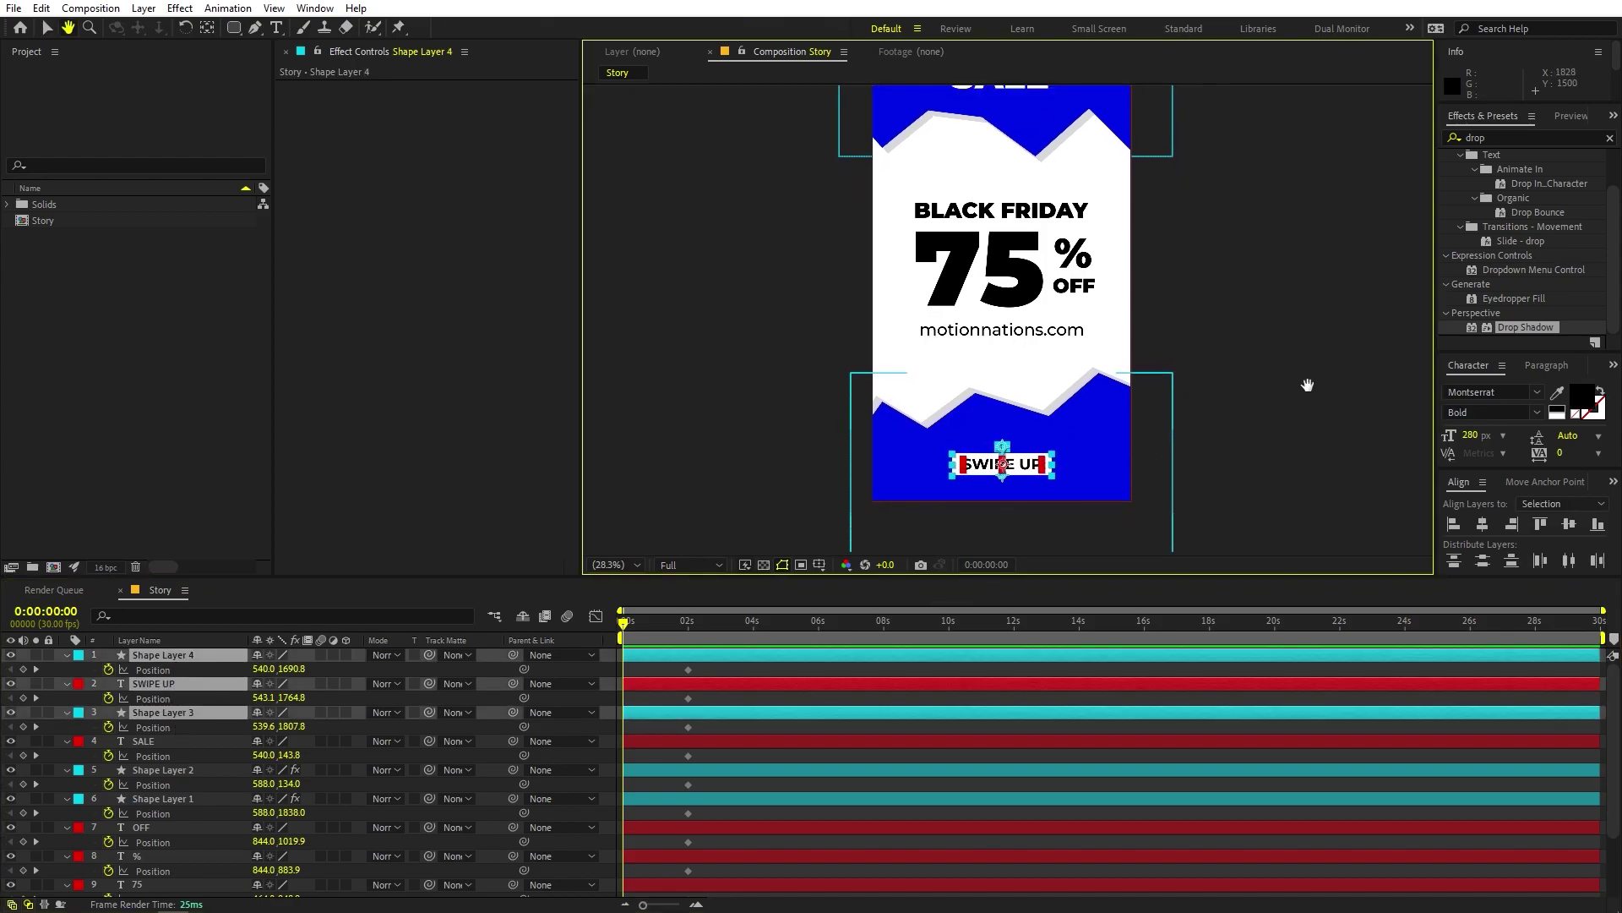
drag(1023, 441, 1014, 515)
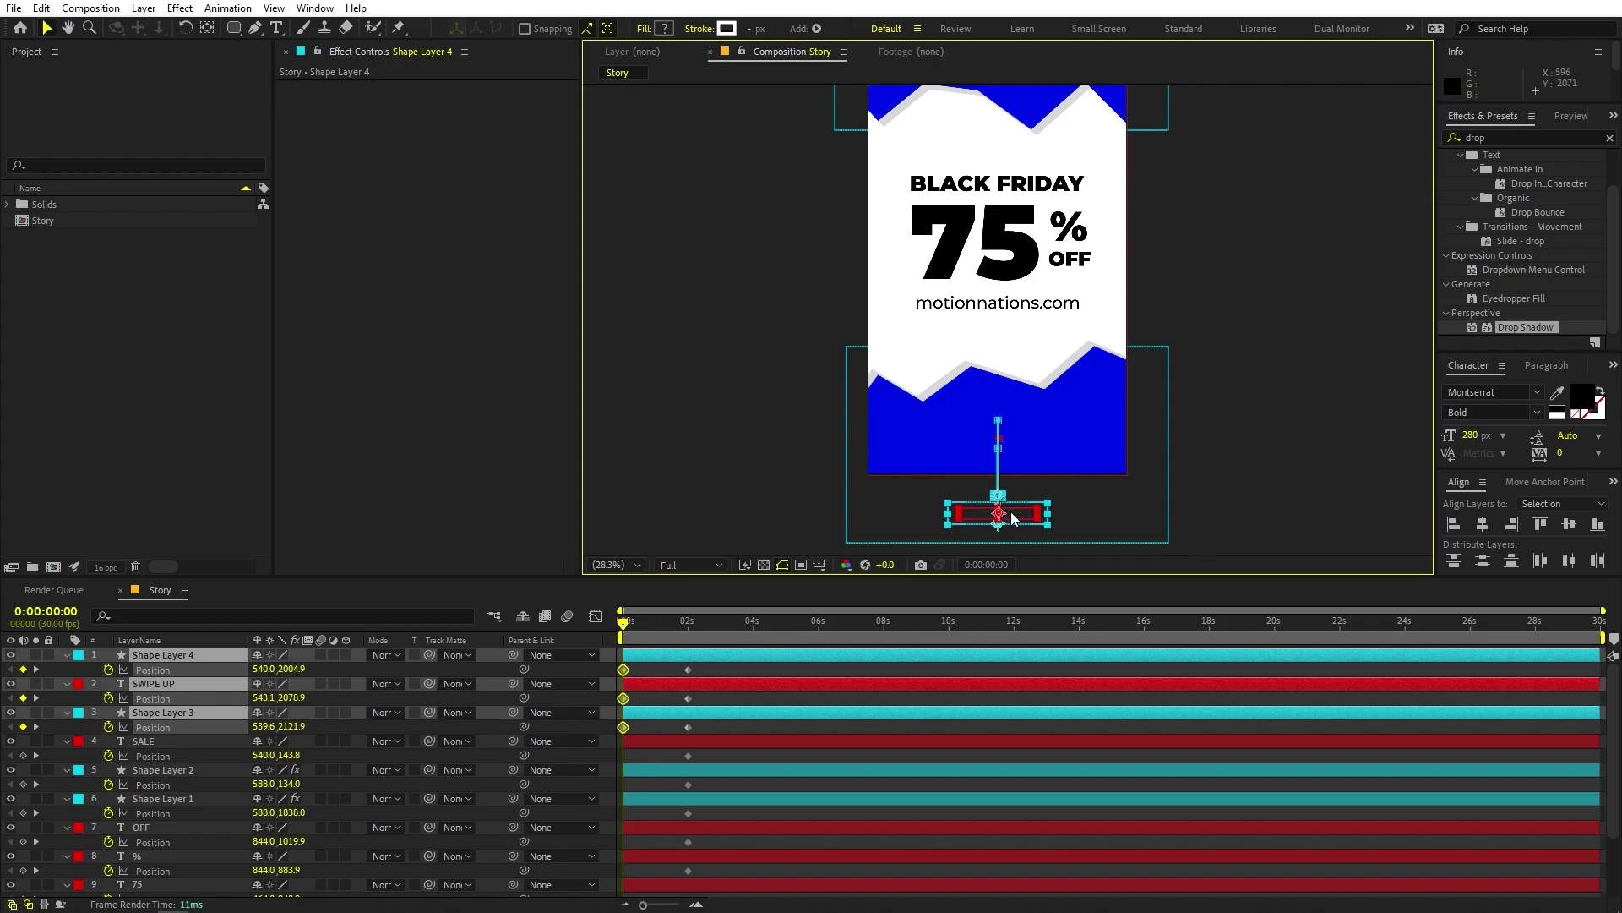
Step: At 0 seconds, move the SALE text straight up out of the frame, to a Y position of about -163
click(634, 741)
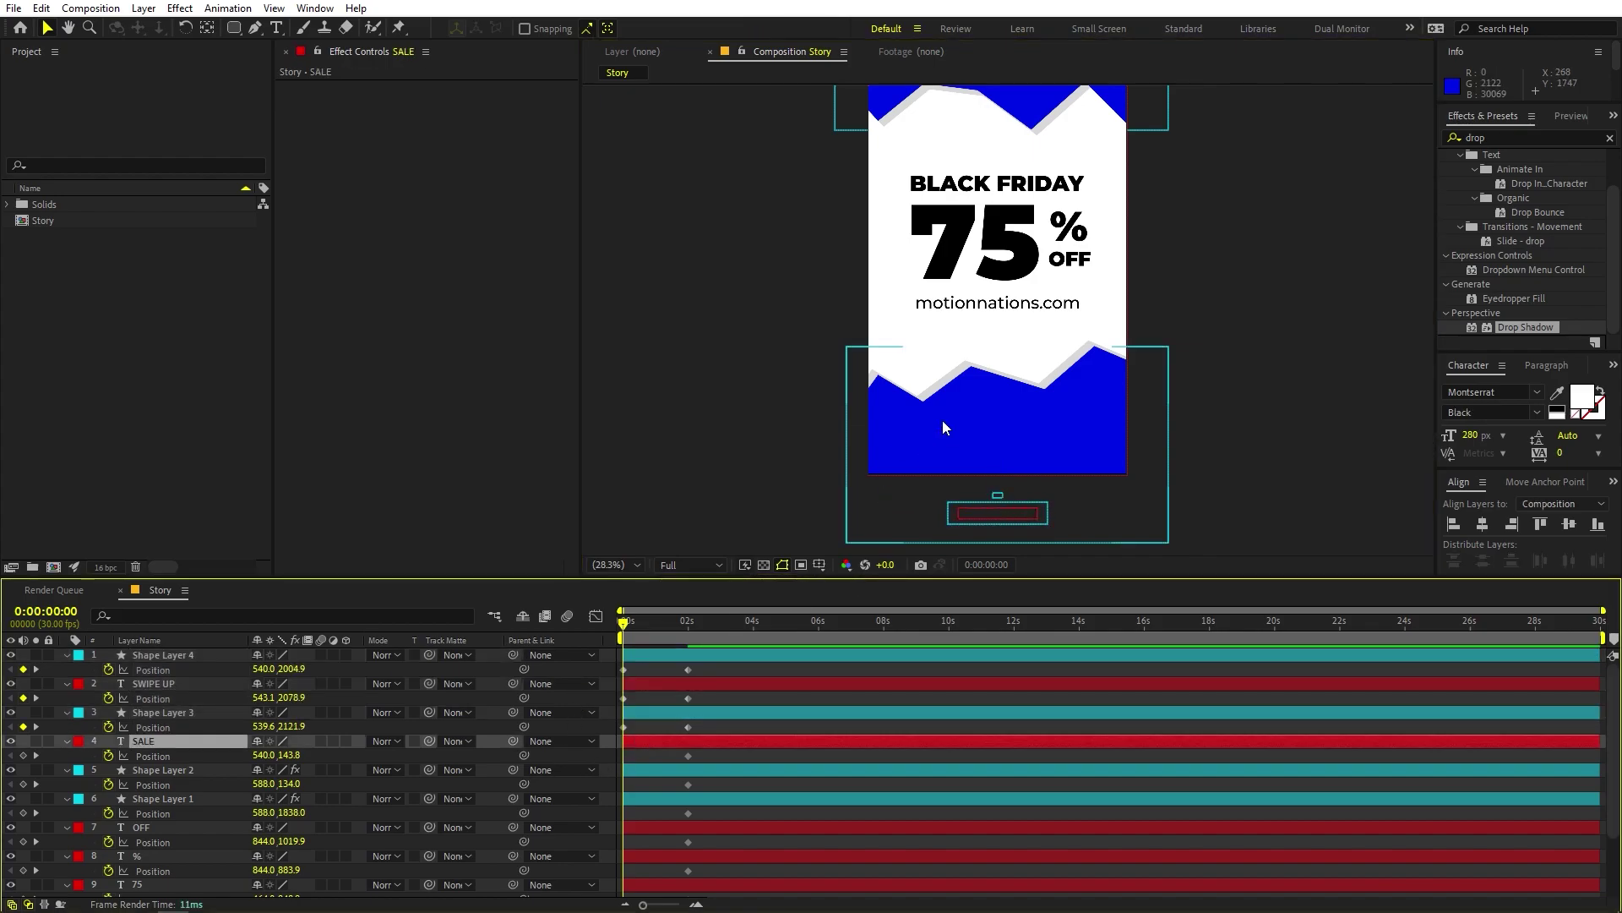
drag(941, 419, 972, 650)
drag(978, 438, 973, 429)
key(v)
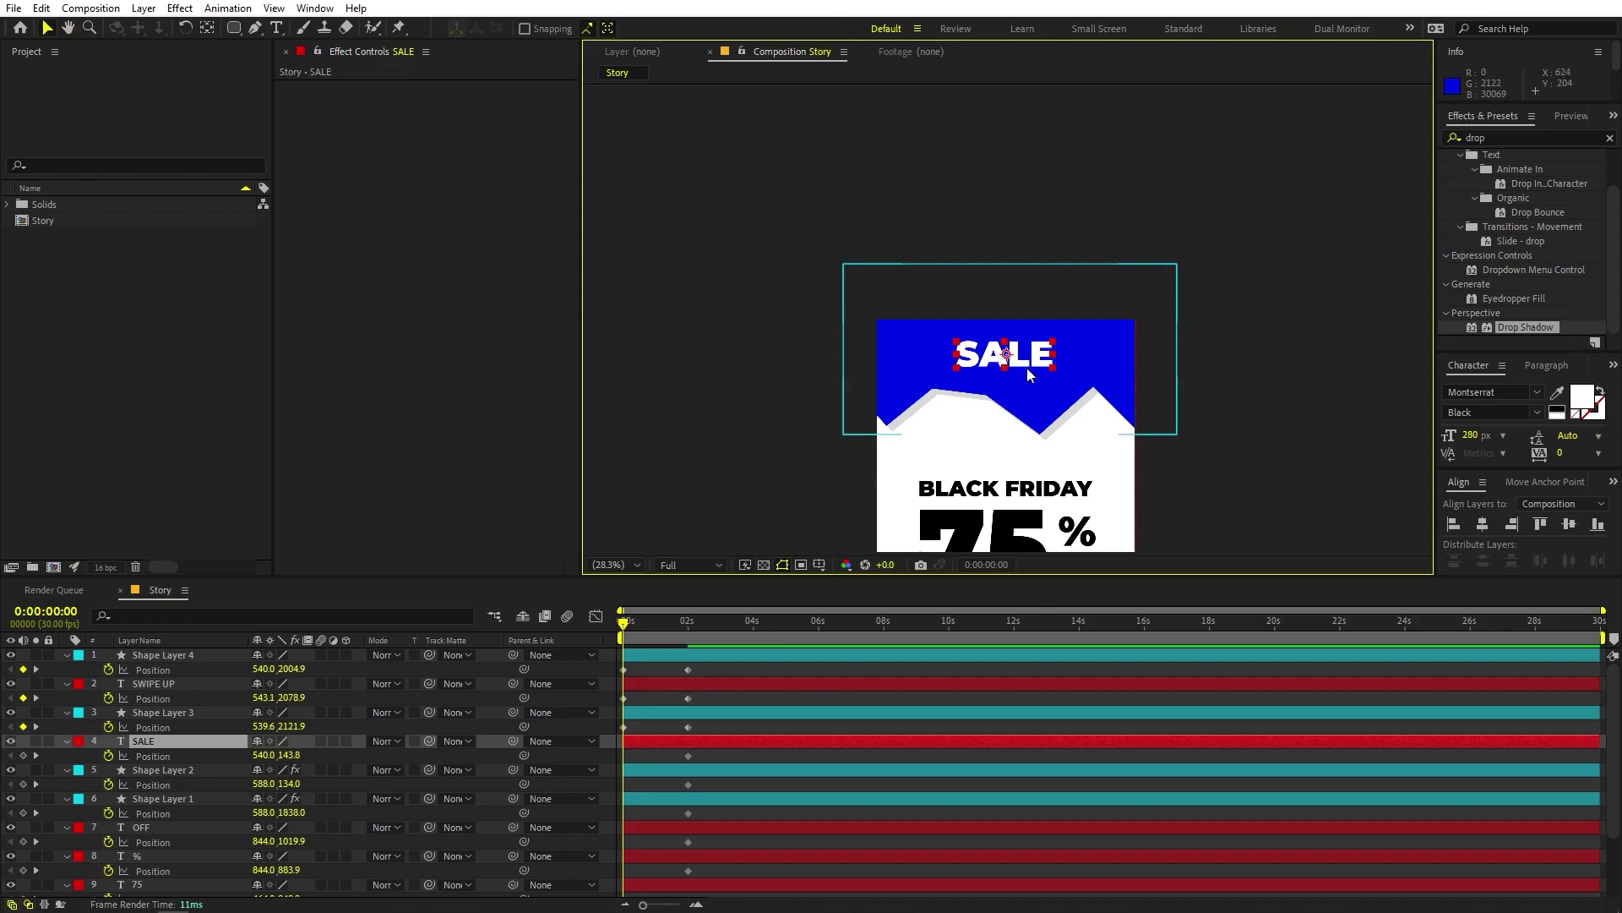
drag(1032, 362, 1028, 287)
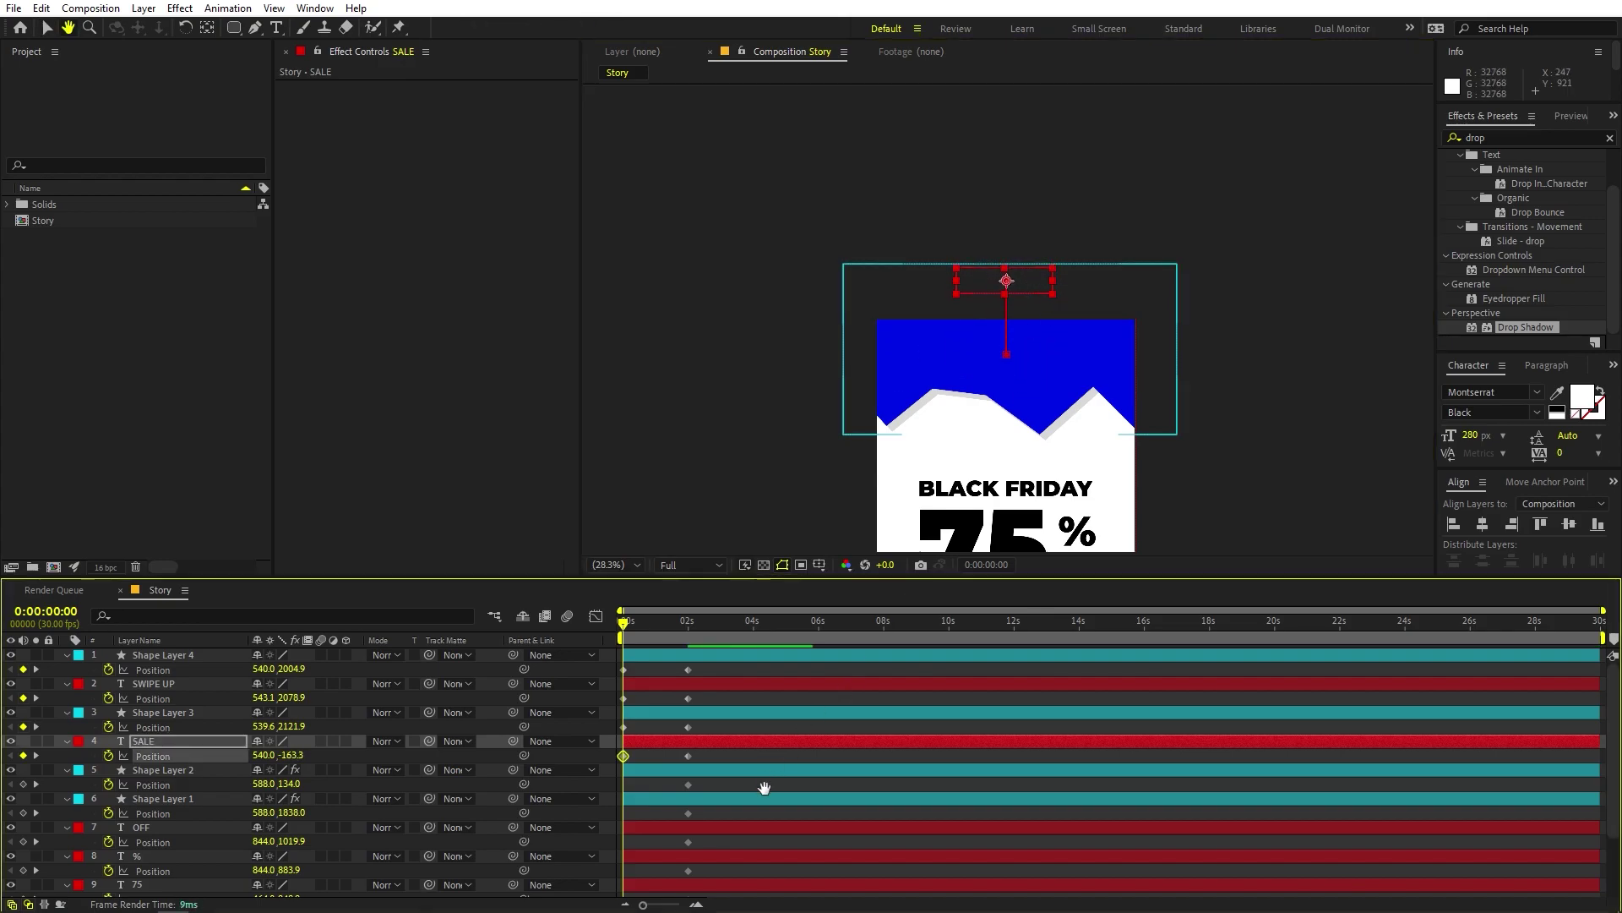
Step: At 0 seconds, move the upper blue shape above the frame to Y -374 and the lower one below it to Y 2430
drag(764, 783, 765, 770)
drag(1235, 471, 1215, 259)
key(v)
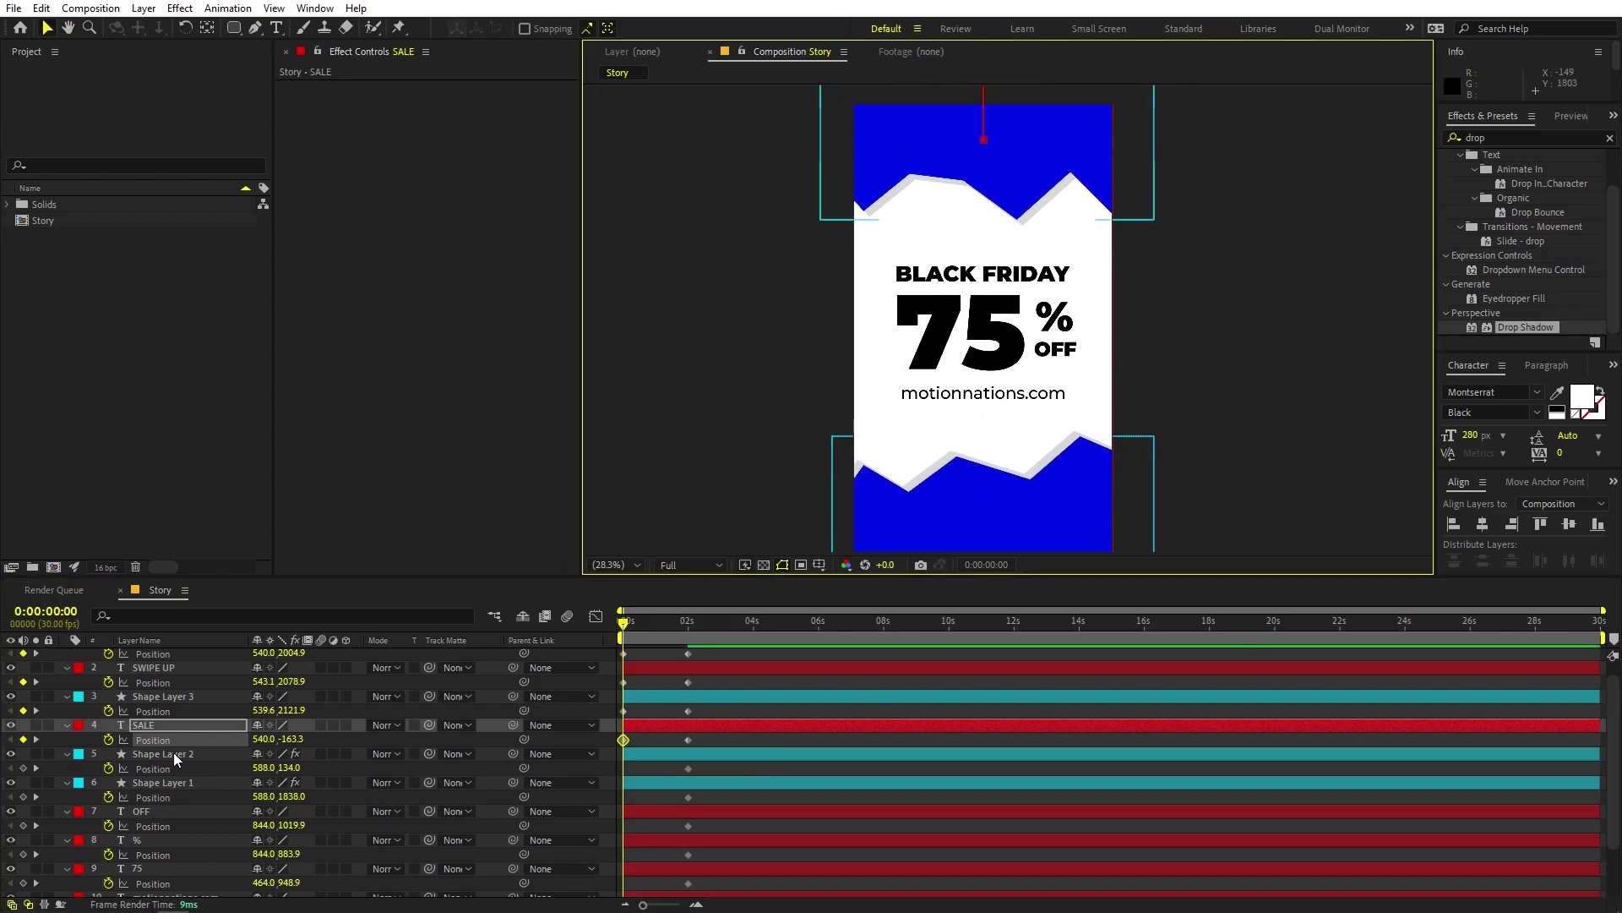
click(175, 754)
key(comma)
key(comma)
key(comma)
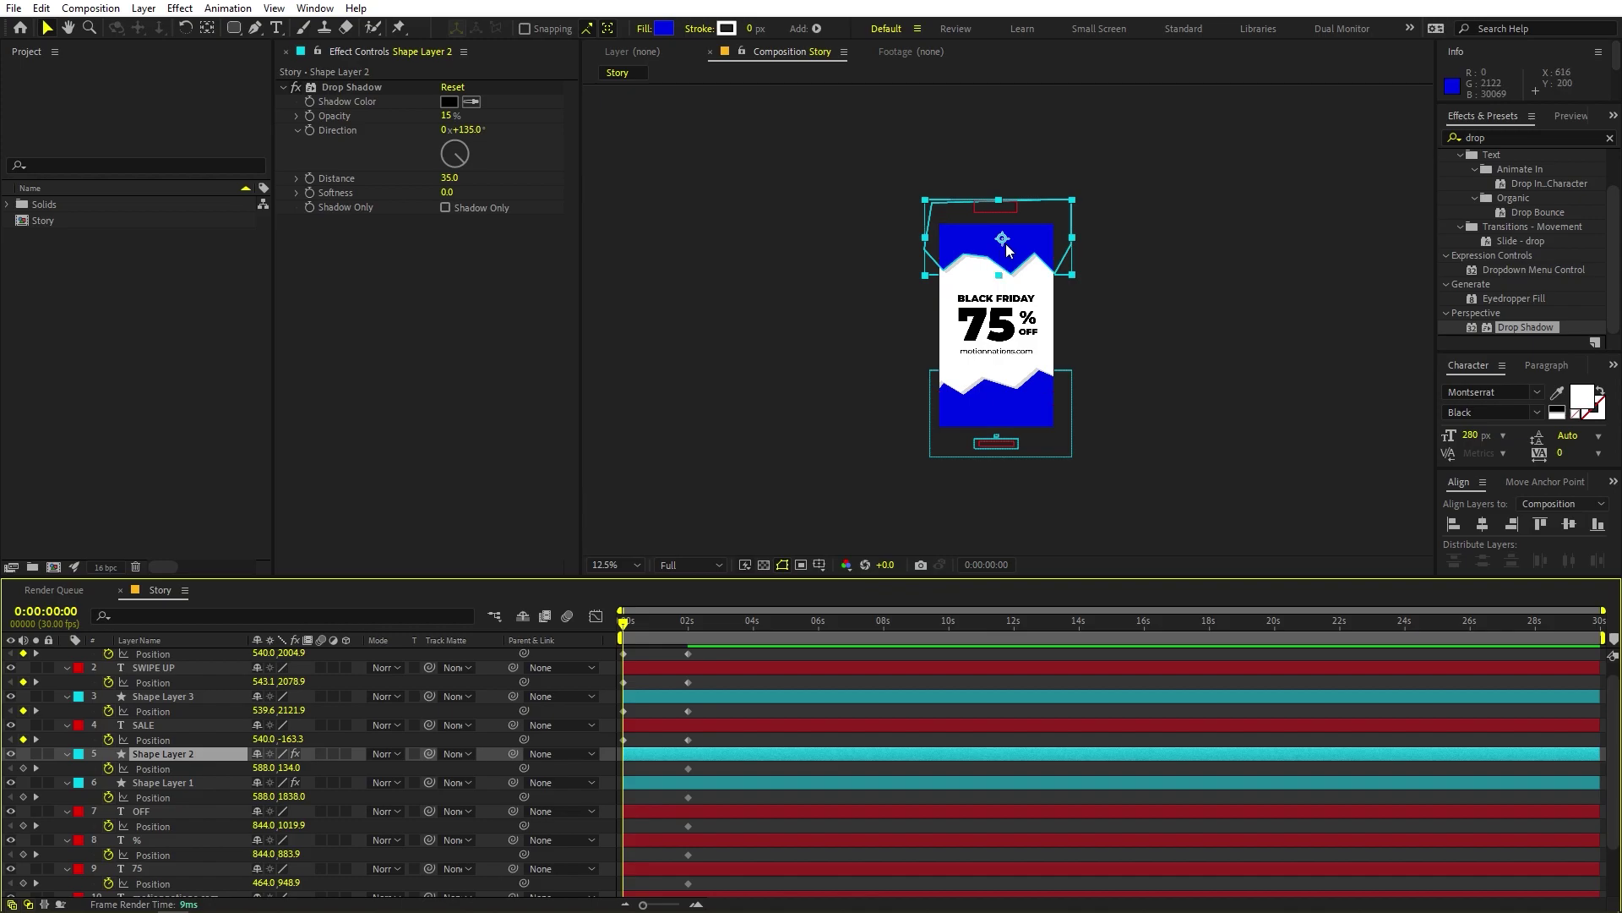
key(period)
drag(1046, 186, 1046, 78)
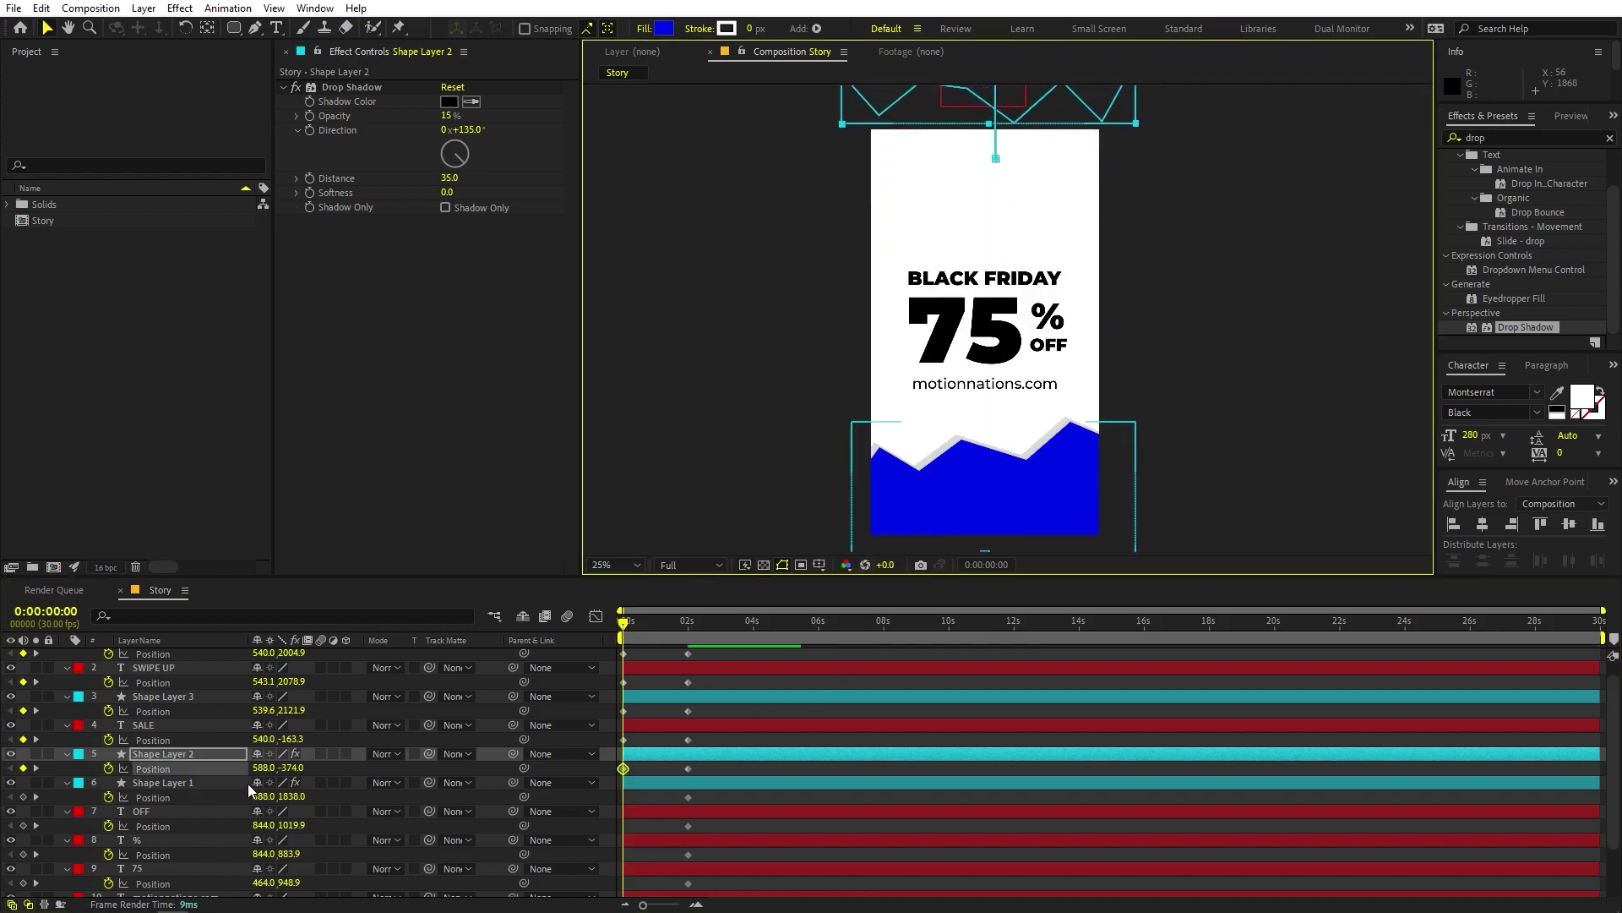
click(214, 784)
drag(1028, 503, 1037, 613)
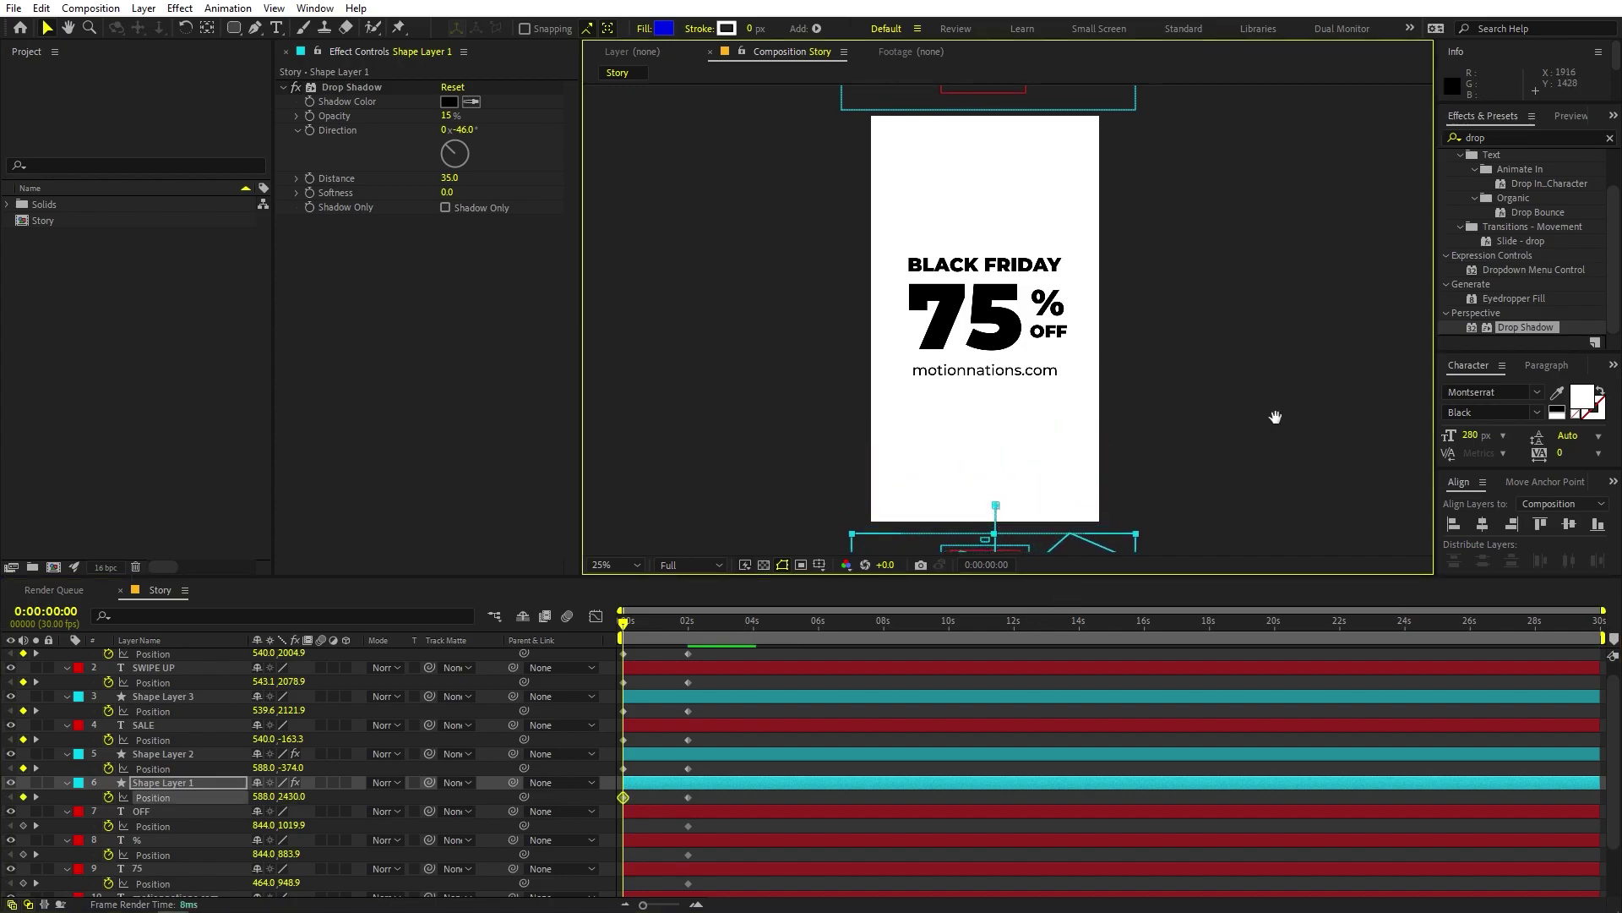
Step: At 0 seconds, move OFF and % past the frame's right edge to X 1348 and 1324, and 75 past the left edge to X -368
click(198, 812)
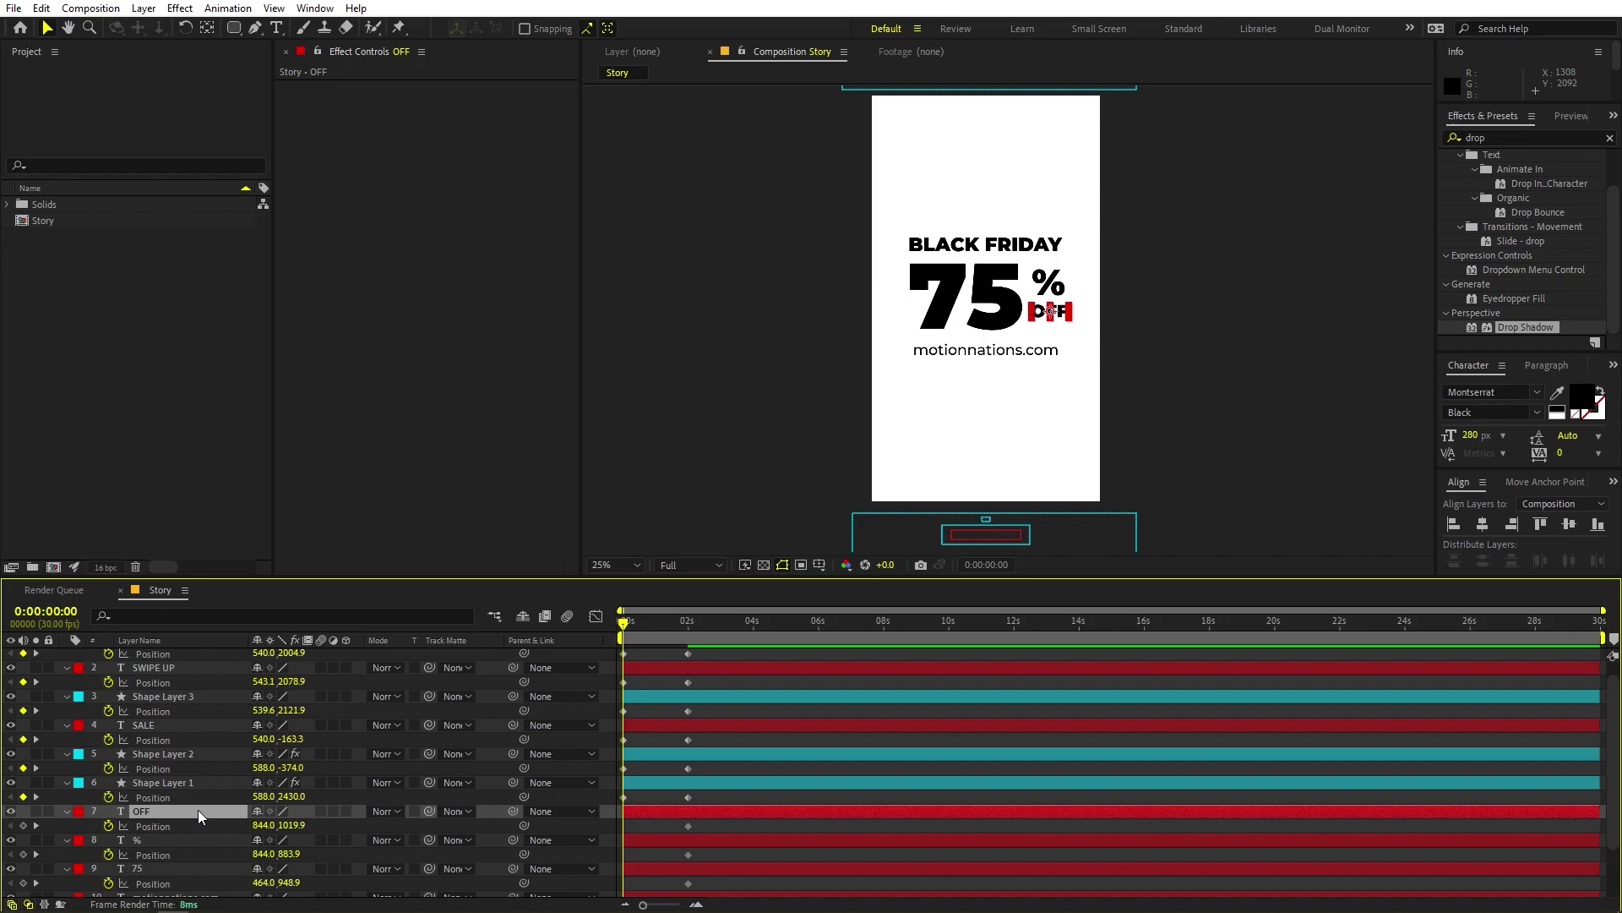
drag(1061, 316, 1153, 316)
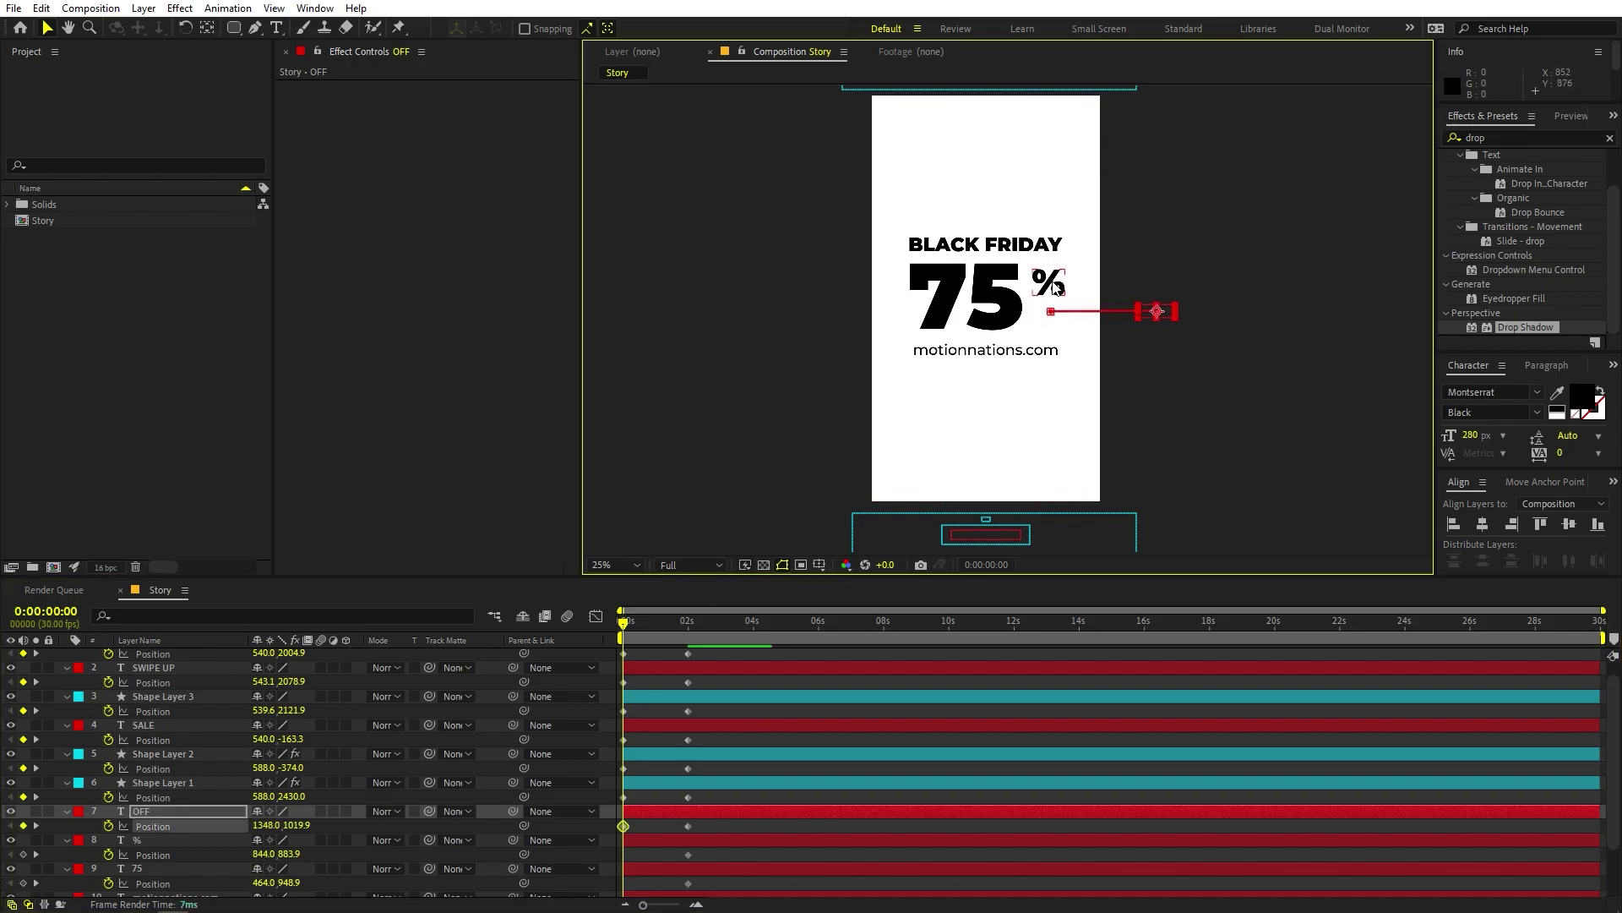
drag(1062, 284, 1164, 287)
click(985, 309)
drag(984, 309, 809, 316)
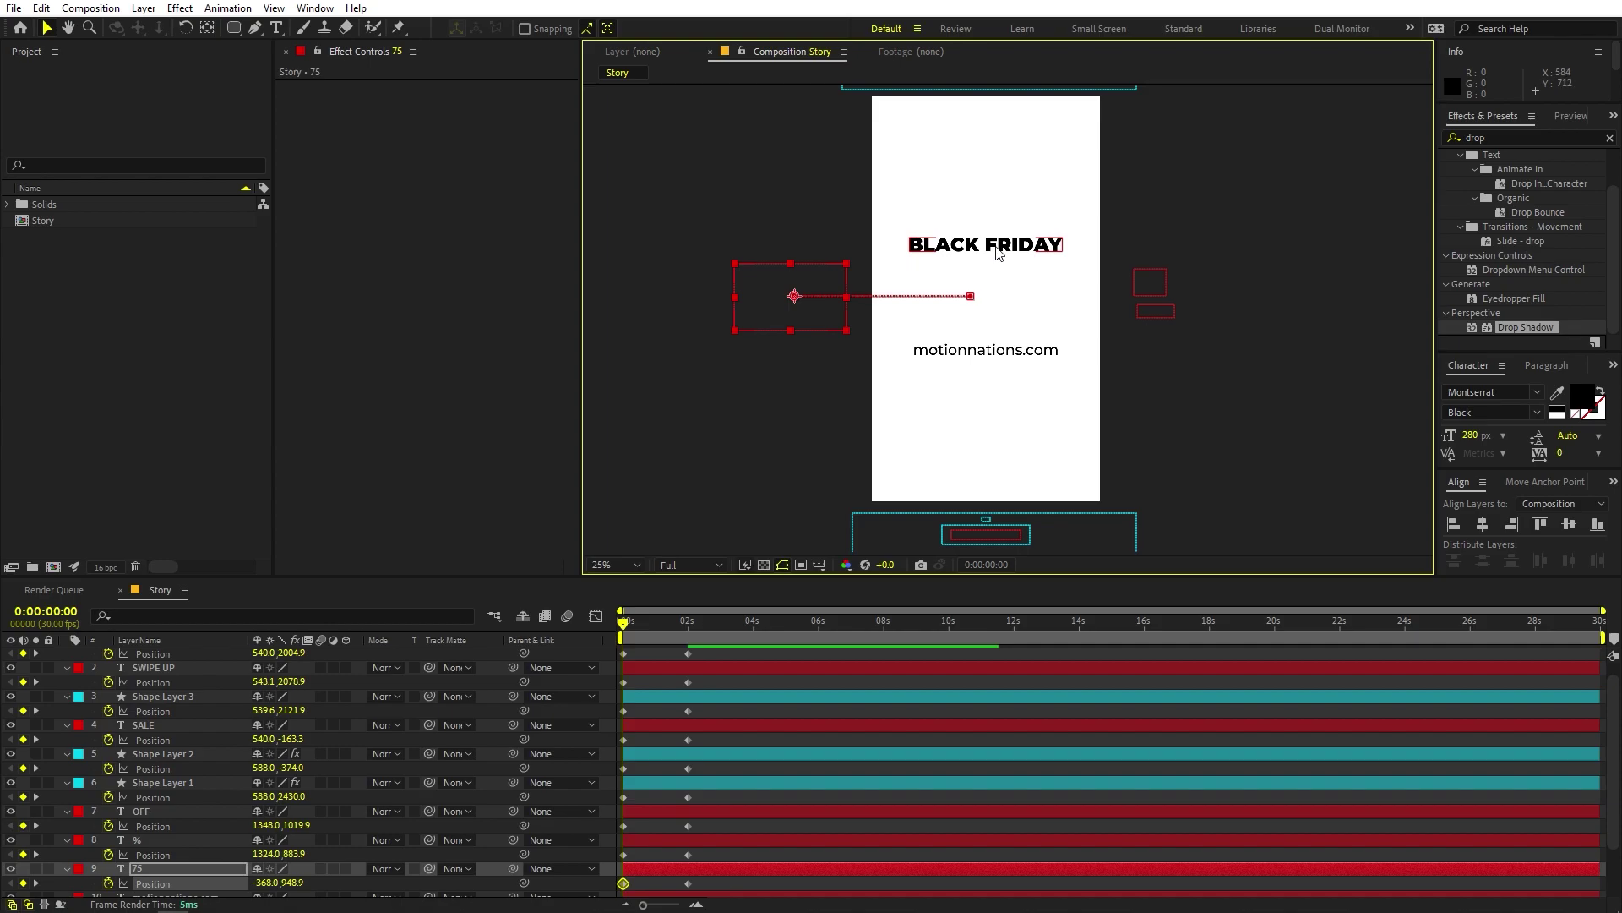
Step: At 0 seconds, move BLACK FRIDAY above the frame to Y about -87 and motionnations.com below it to Y about 2059
drag(995, 244, 997, 84)
drag(998, 377, 996, 561)
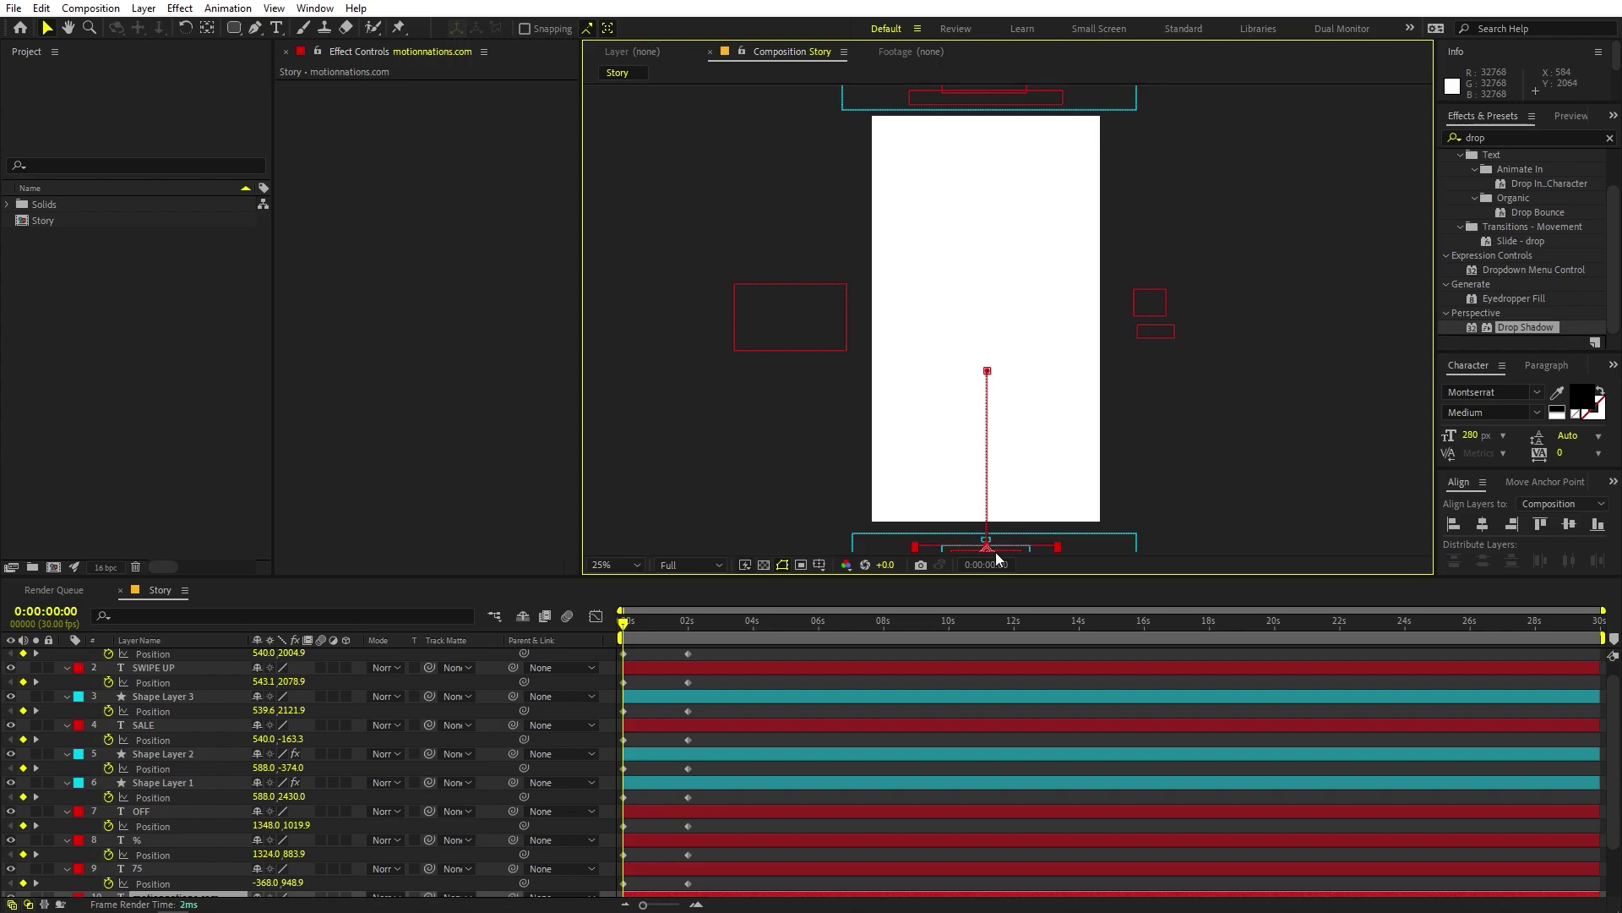
scroll(607, 859, down, 3)
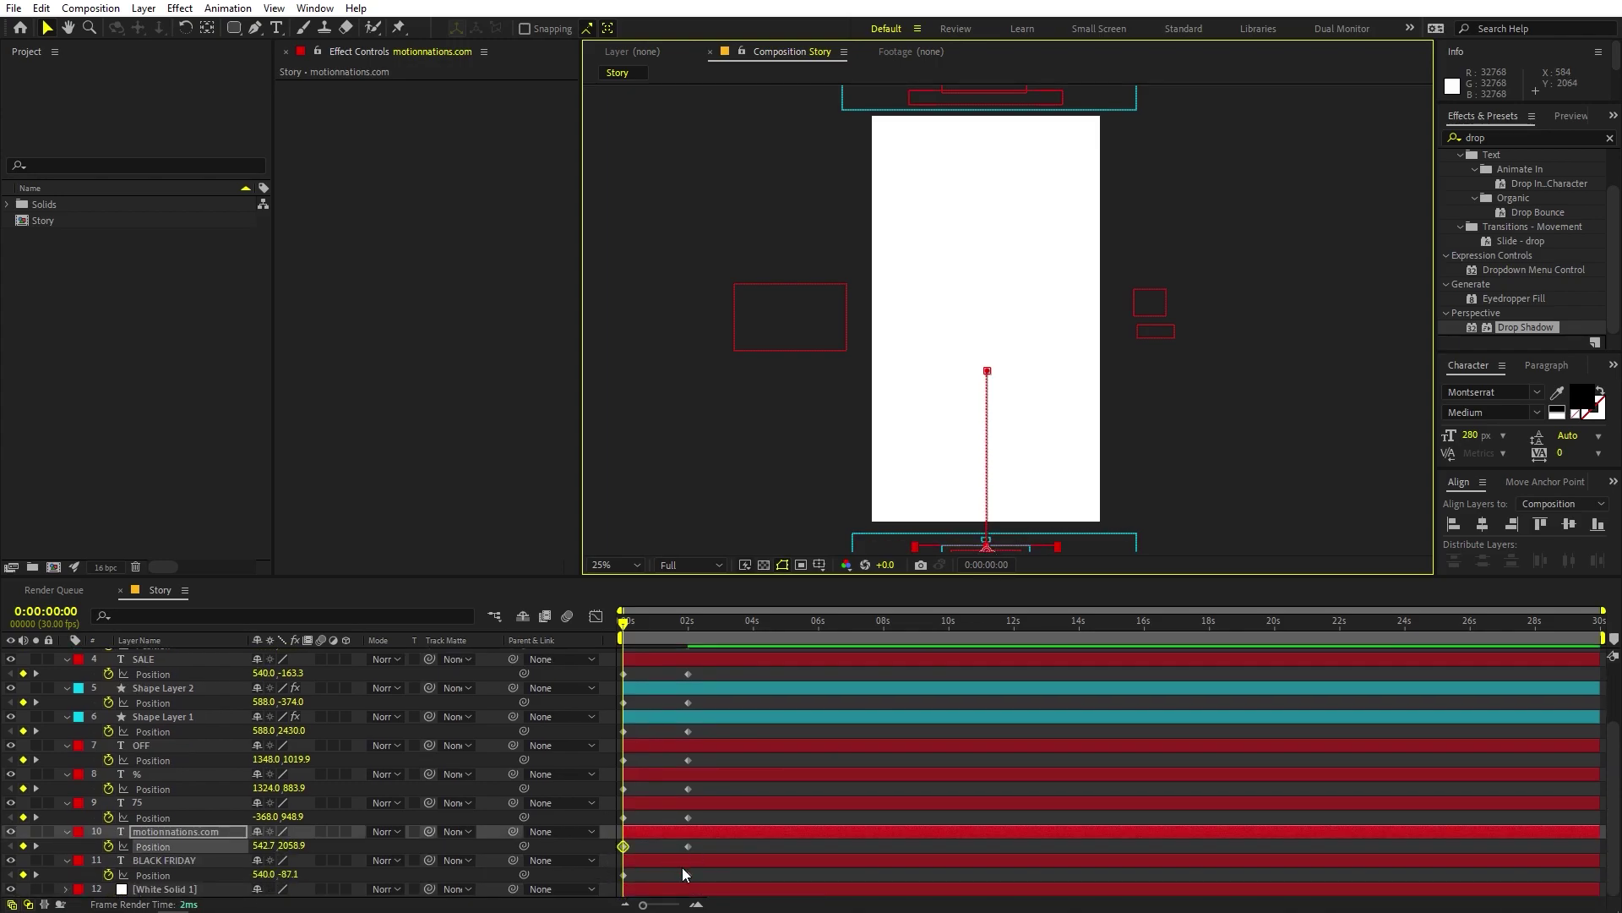
scroll(754, 677, up, 4)
Step: Preview the entrance animation from the start and return to 0 seconds
click(735, 674)
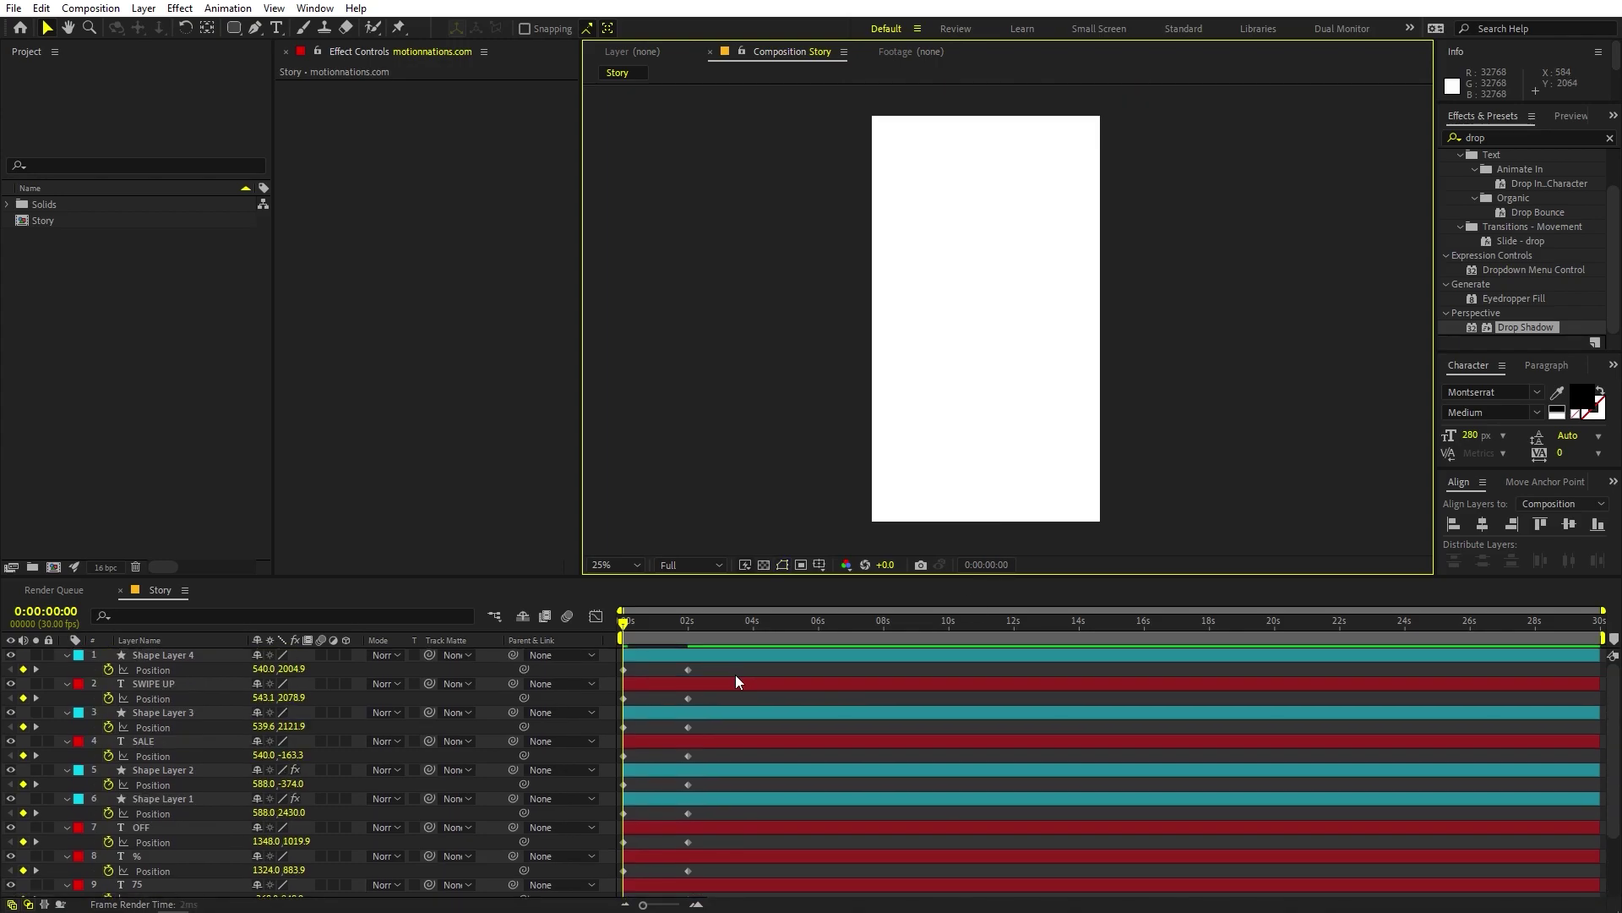
key(space)
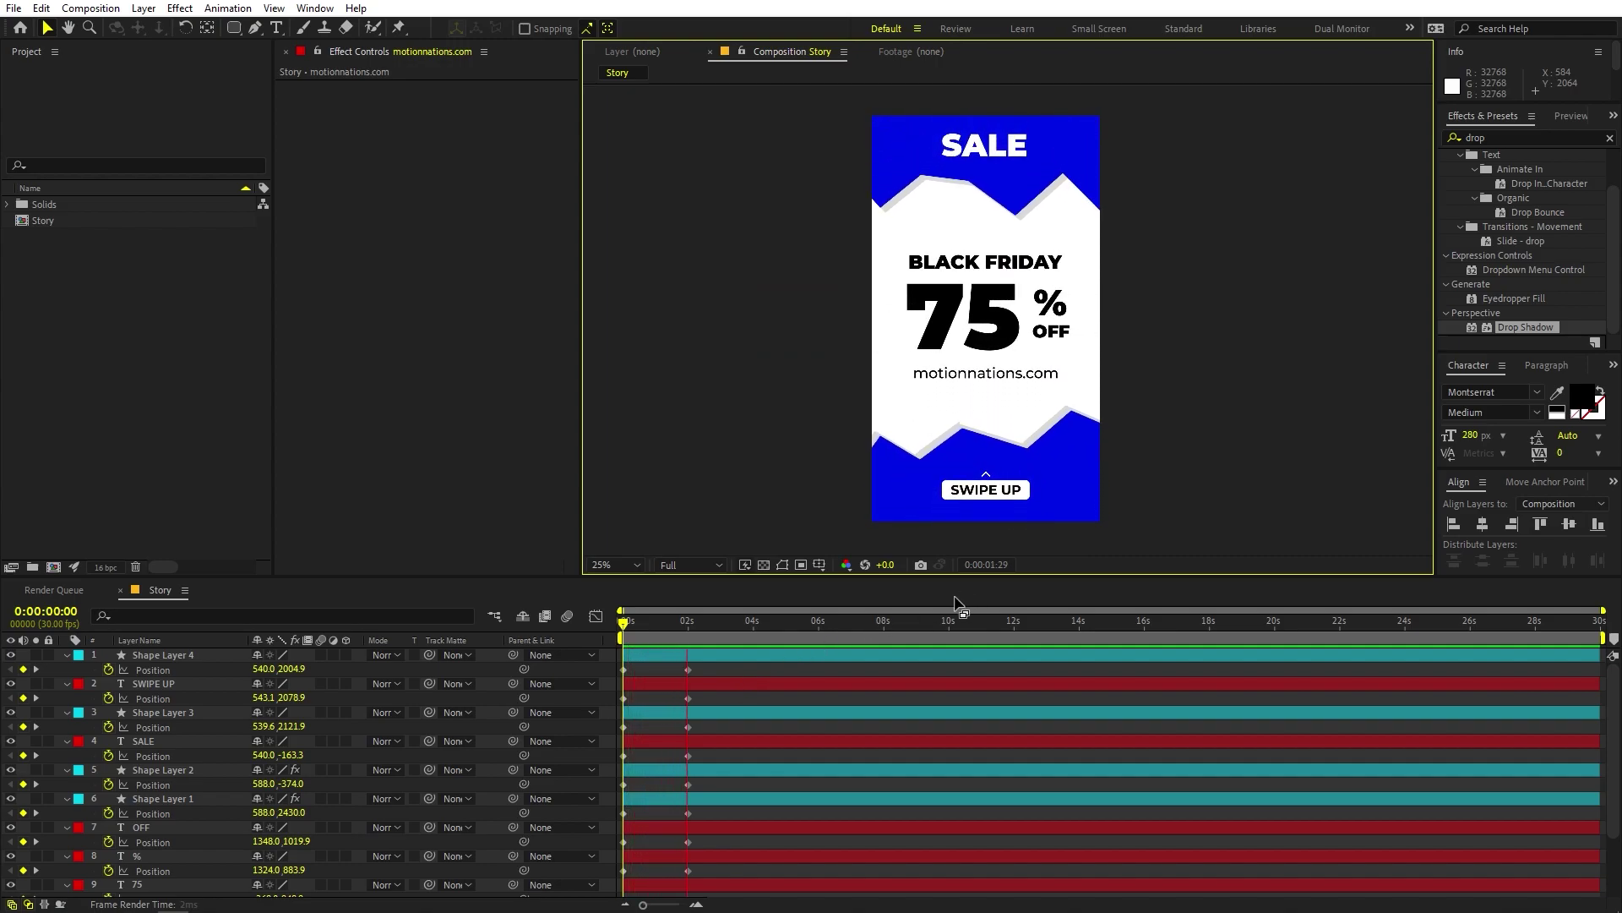
key(space)
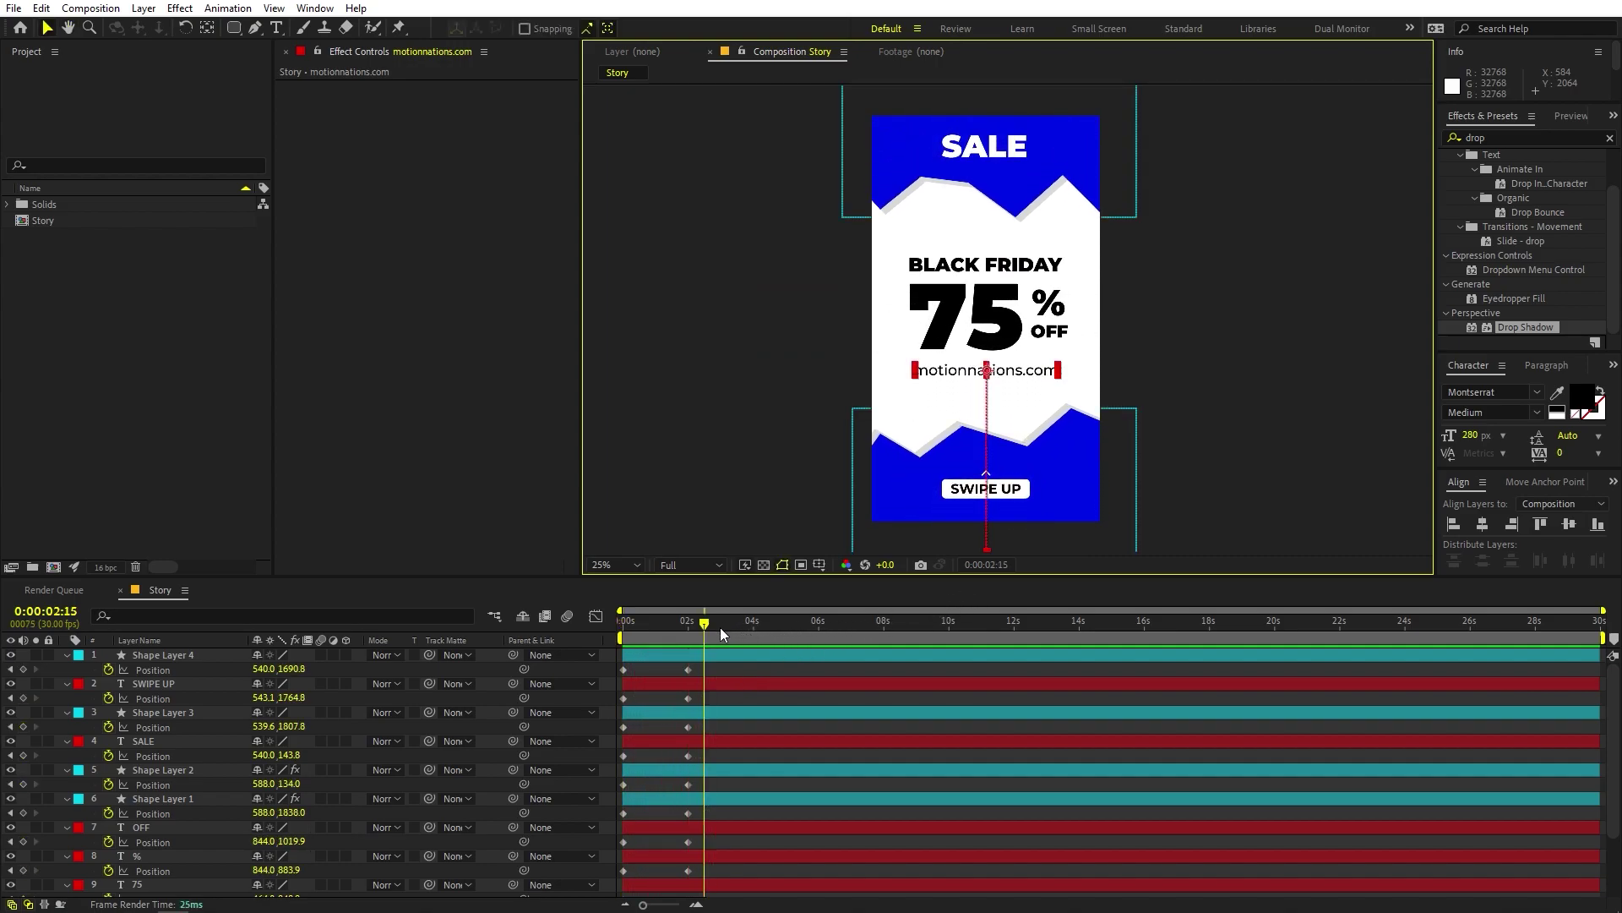
key(Home)
Step: Apply Easy Ease to all the Position keyframes of the animated layers
click(732, 666)
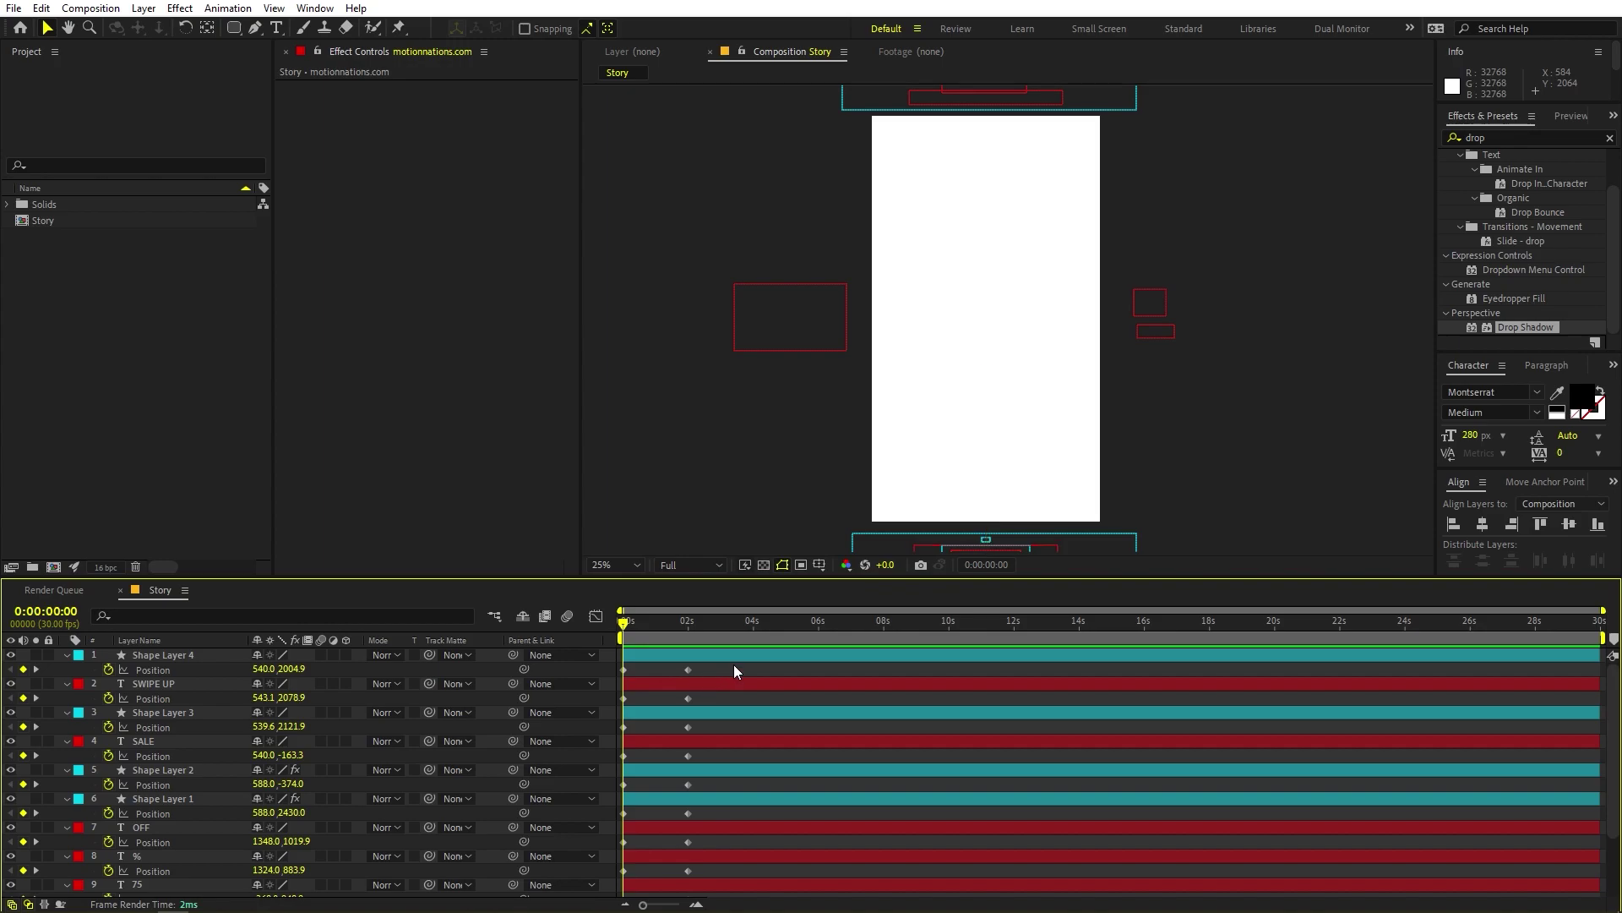
drag(593, 810, 588, 883)
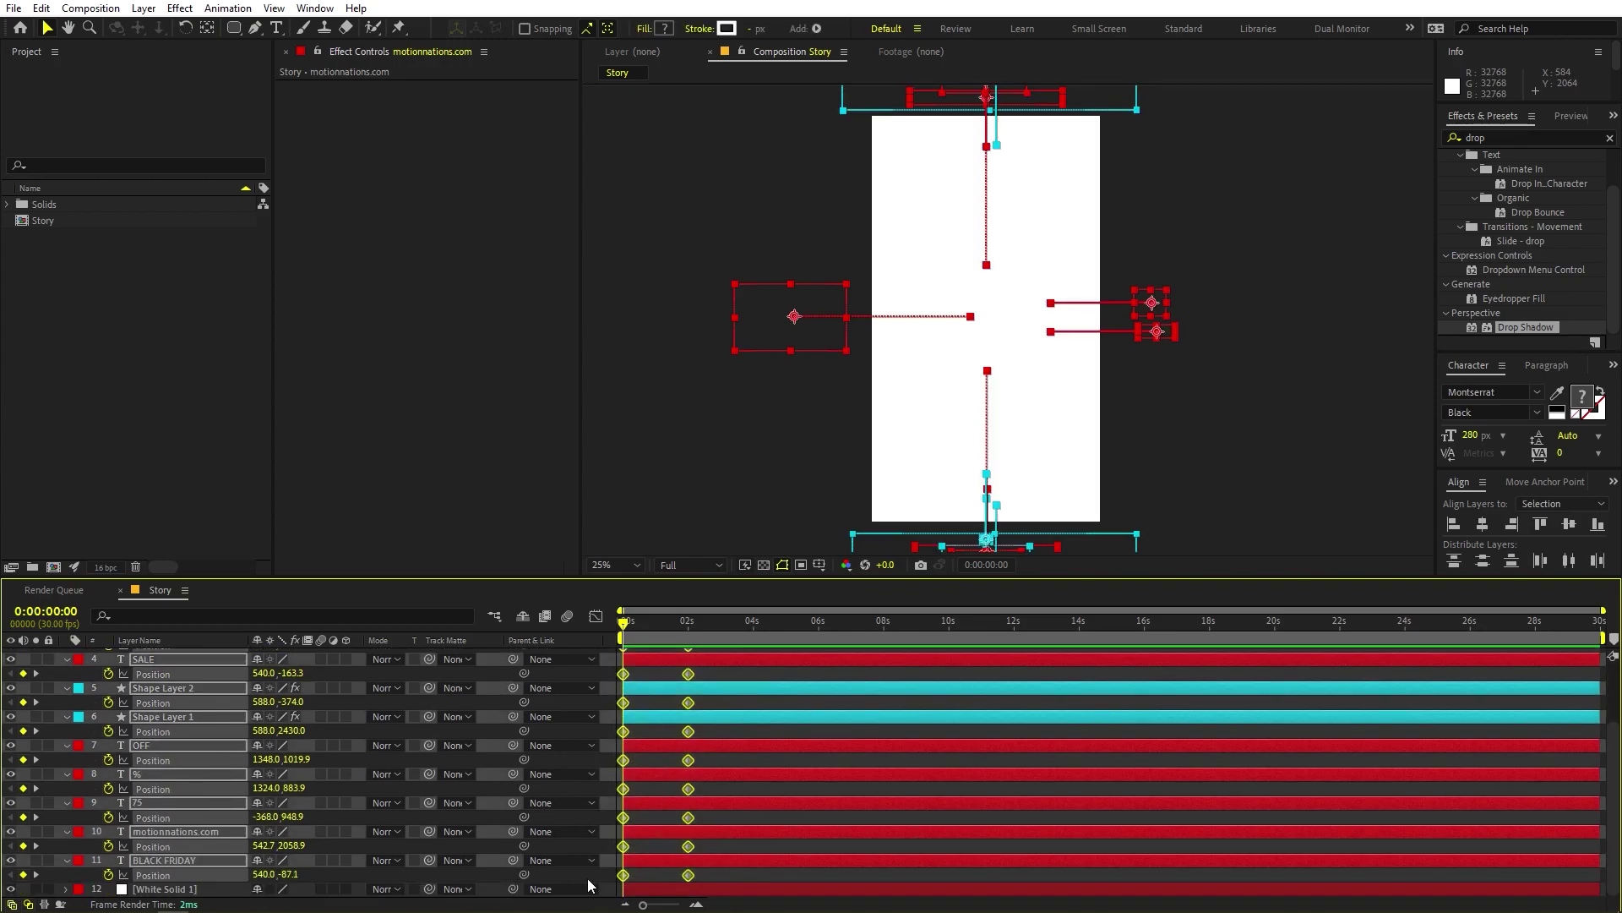
key(F9)
scroll(667, 744, up, 3)
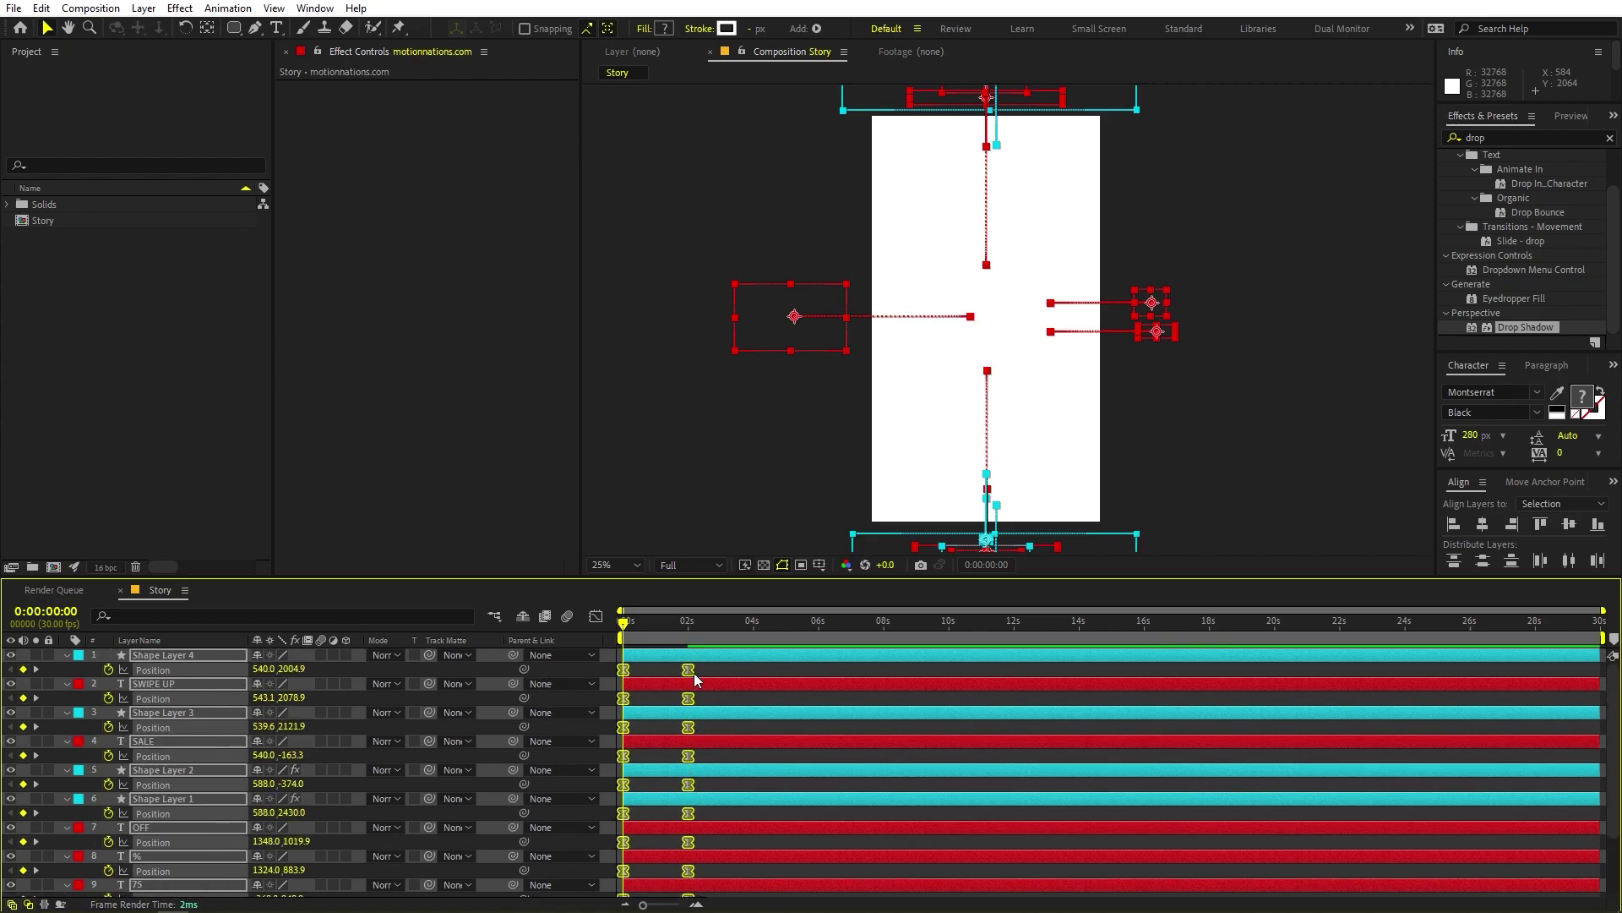
right_click(689, 671)
mouse_move(816, 656)
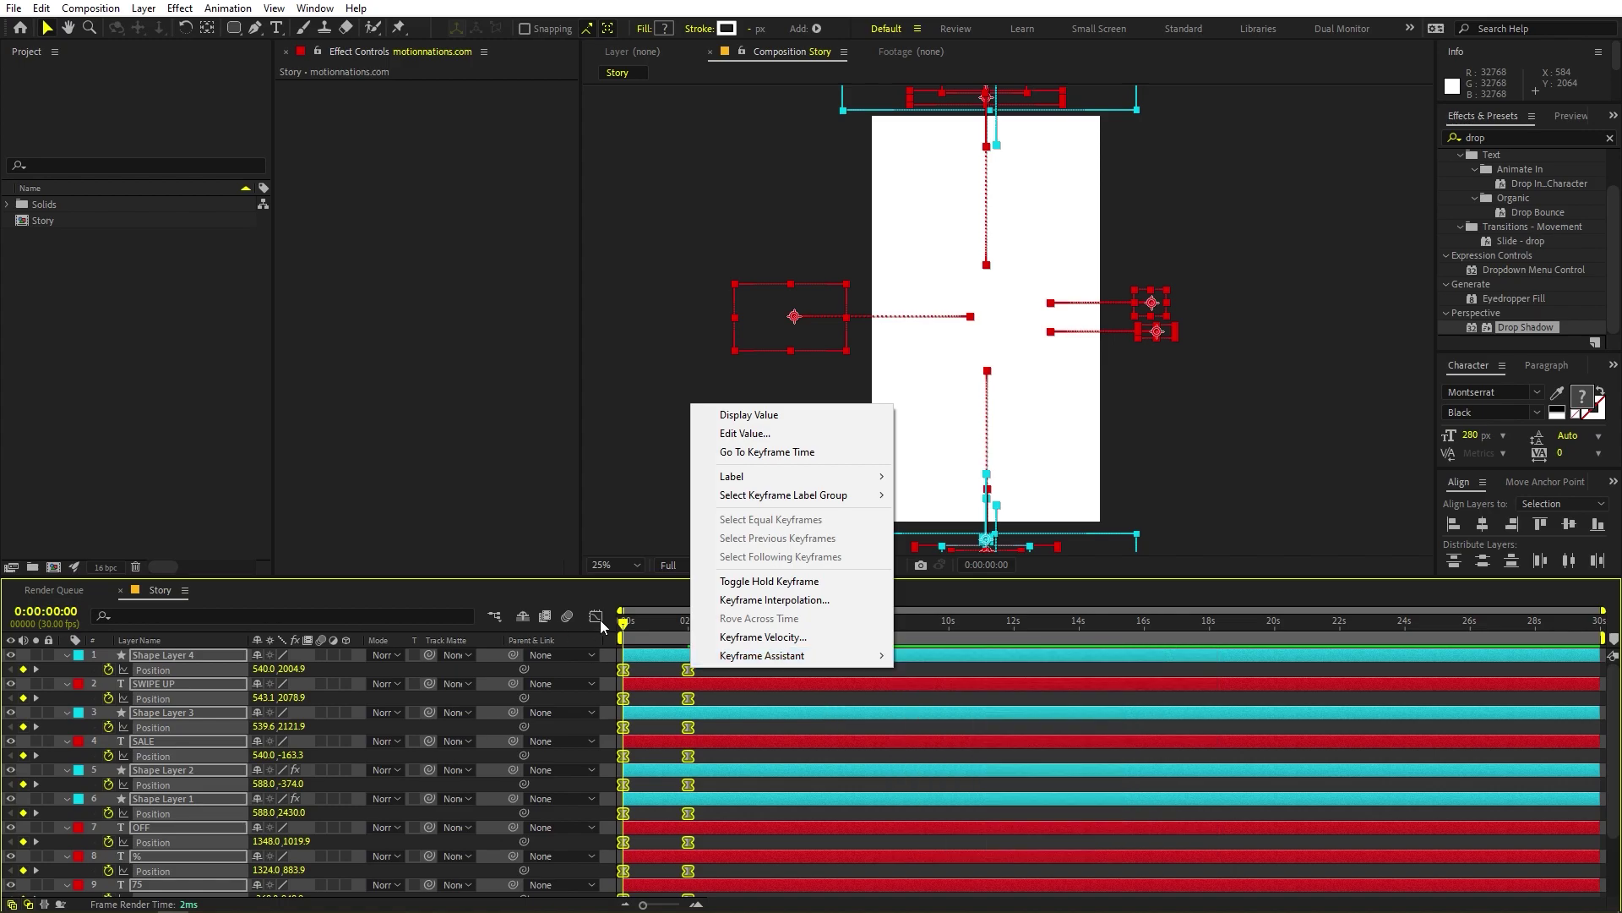
Step: Reshape the speed graph of all the Position keyframes so speed peaks early and eases out slowly toward 2 seconds
click(596, 617)
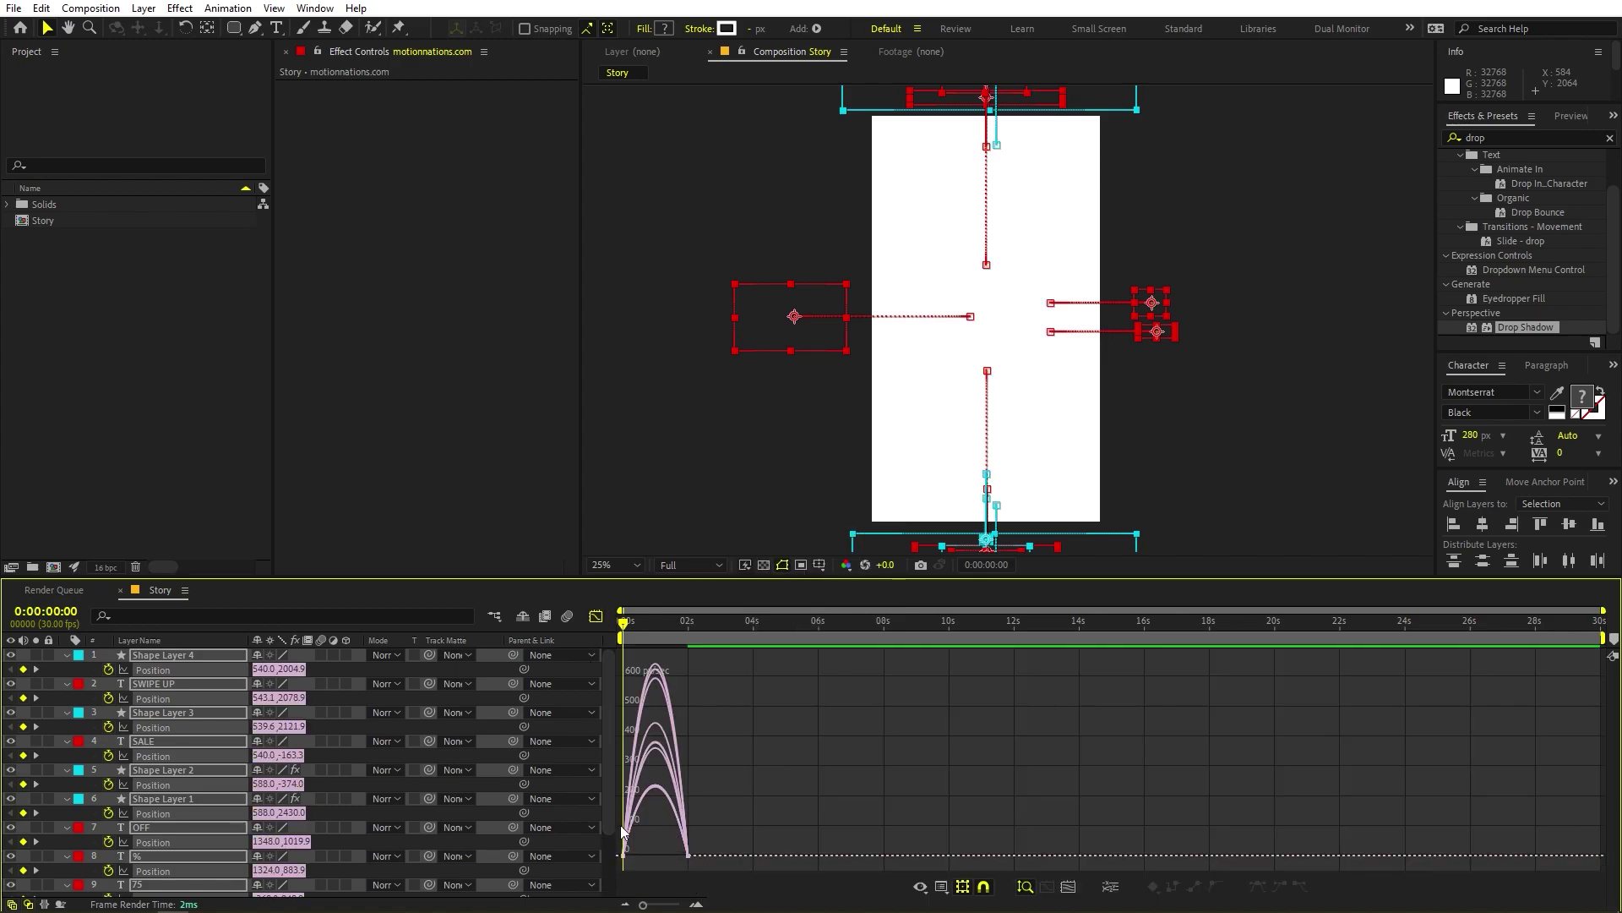
click(942, 887)
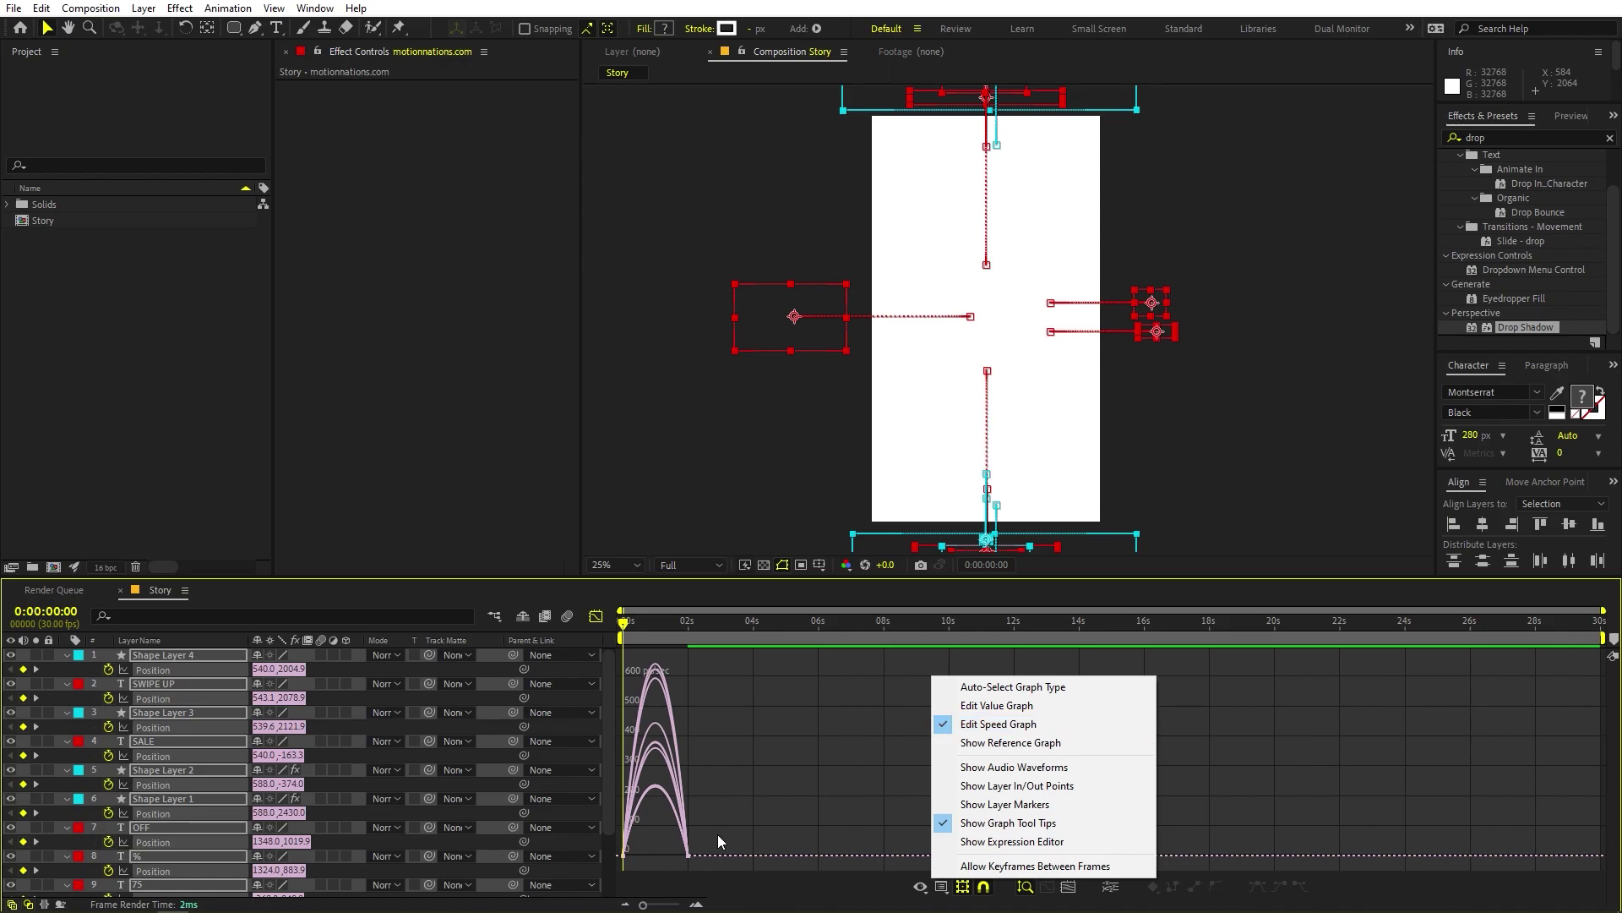
drag(717, 834, 656, 853)
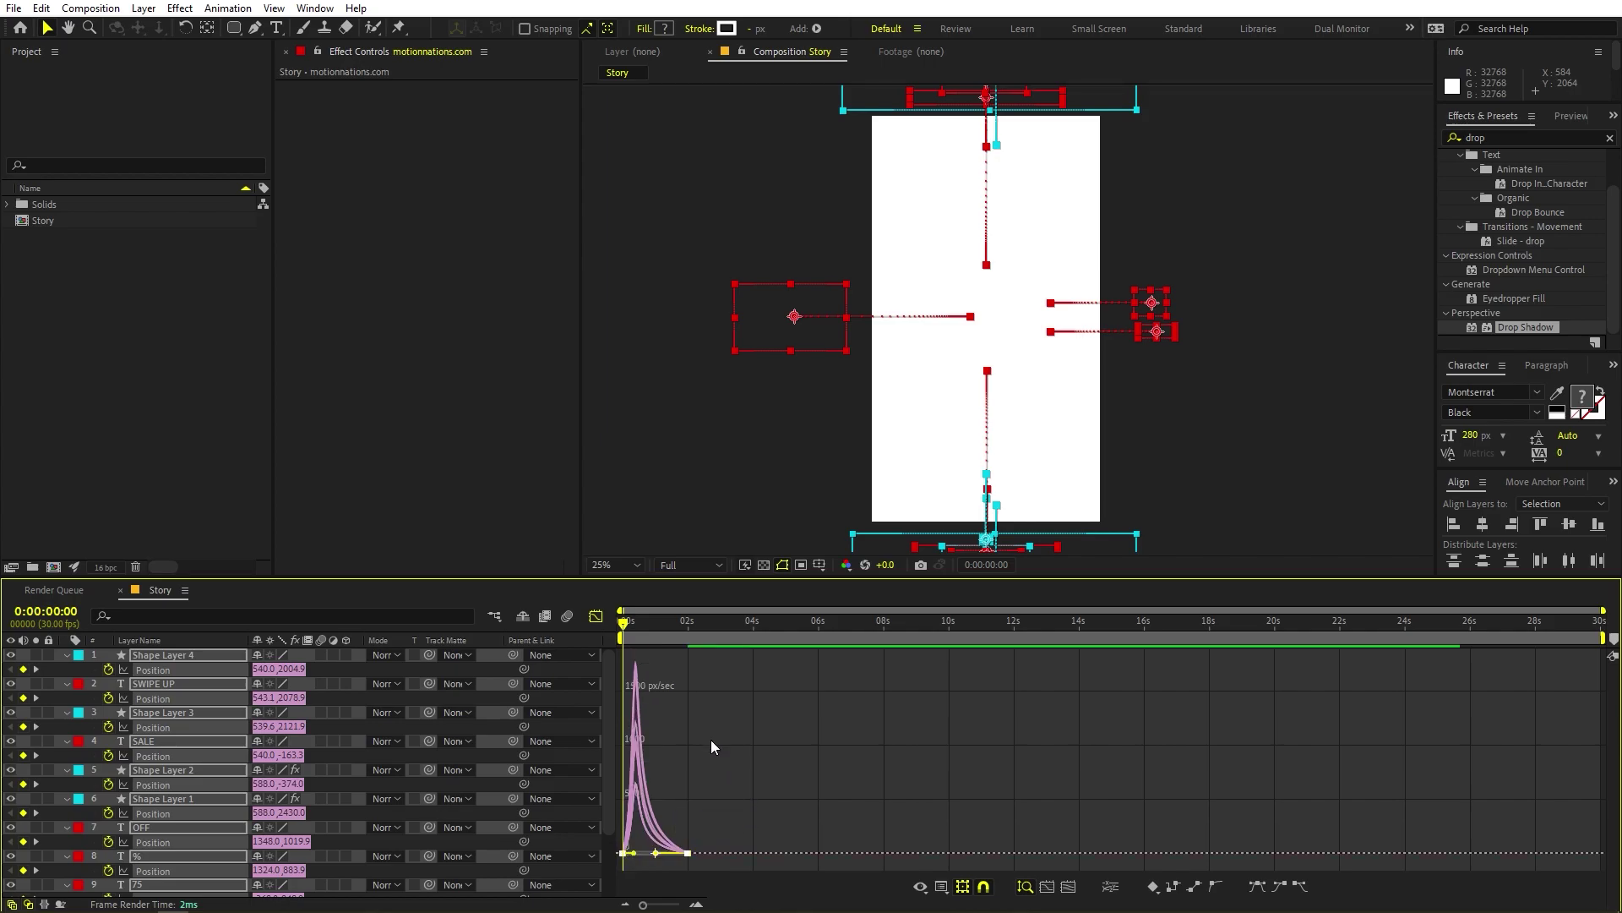
Step: Leave the speed graph view and preview the eased entrance animation
click(596, 616)
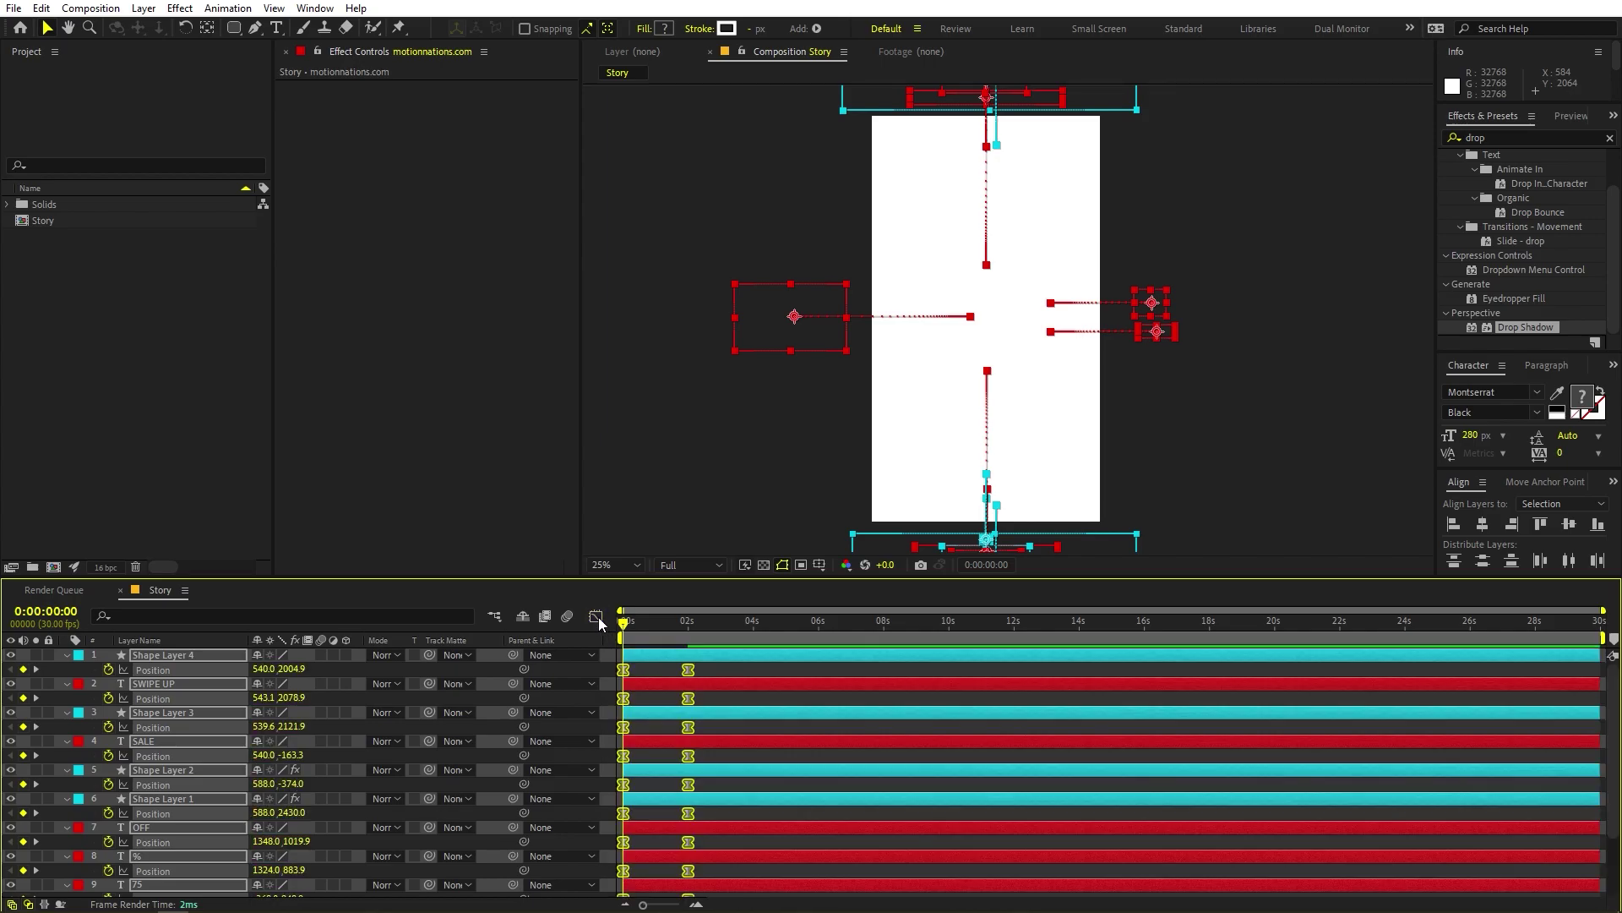
click(823, 728)
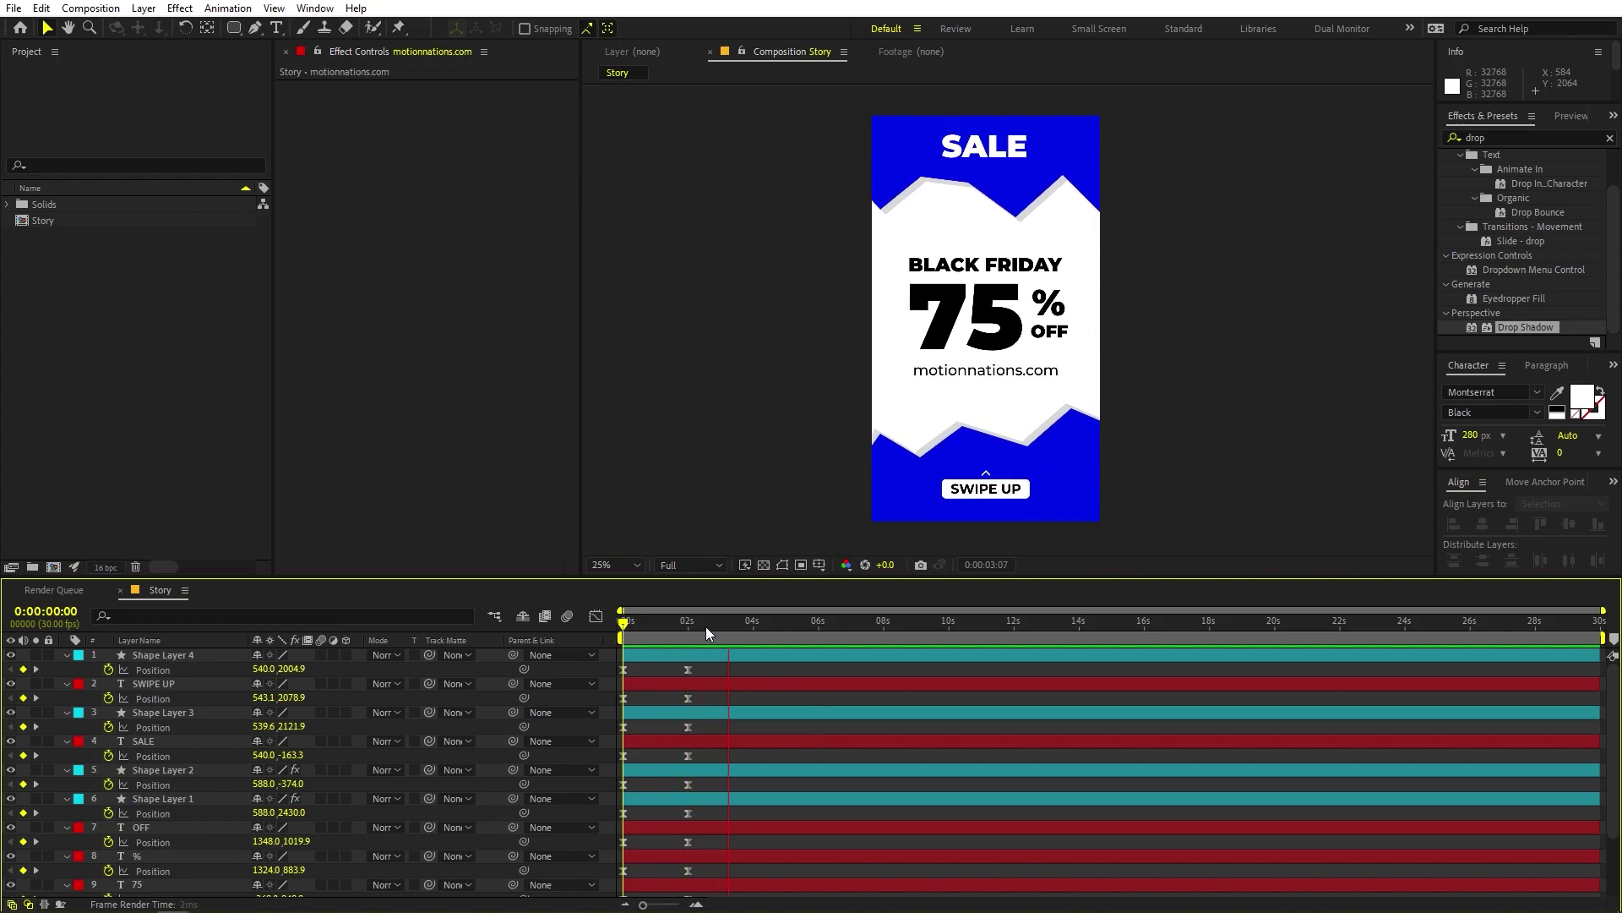
key(space)
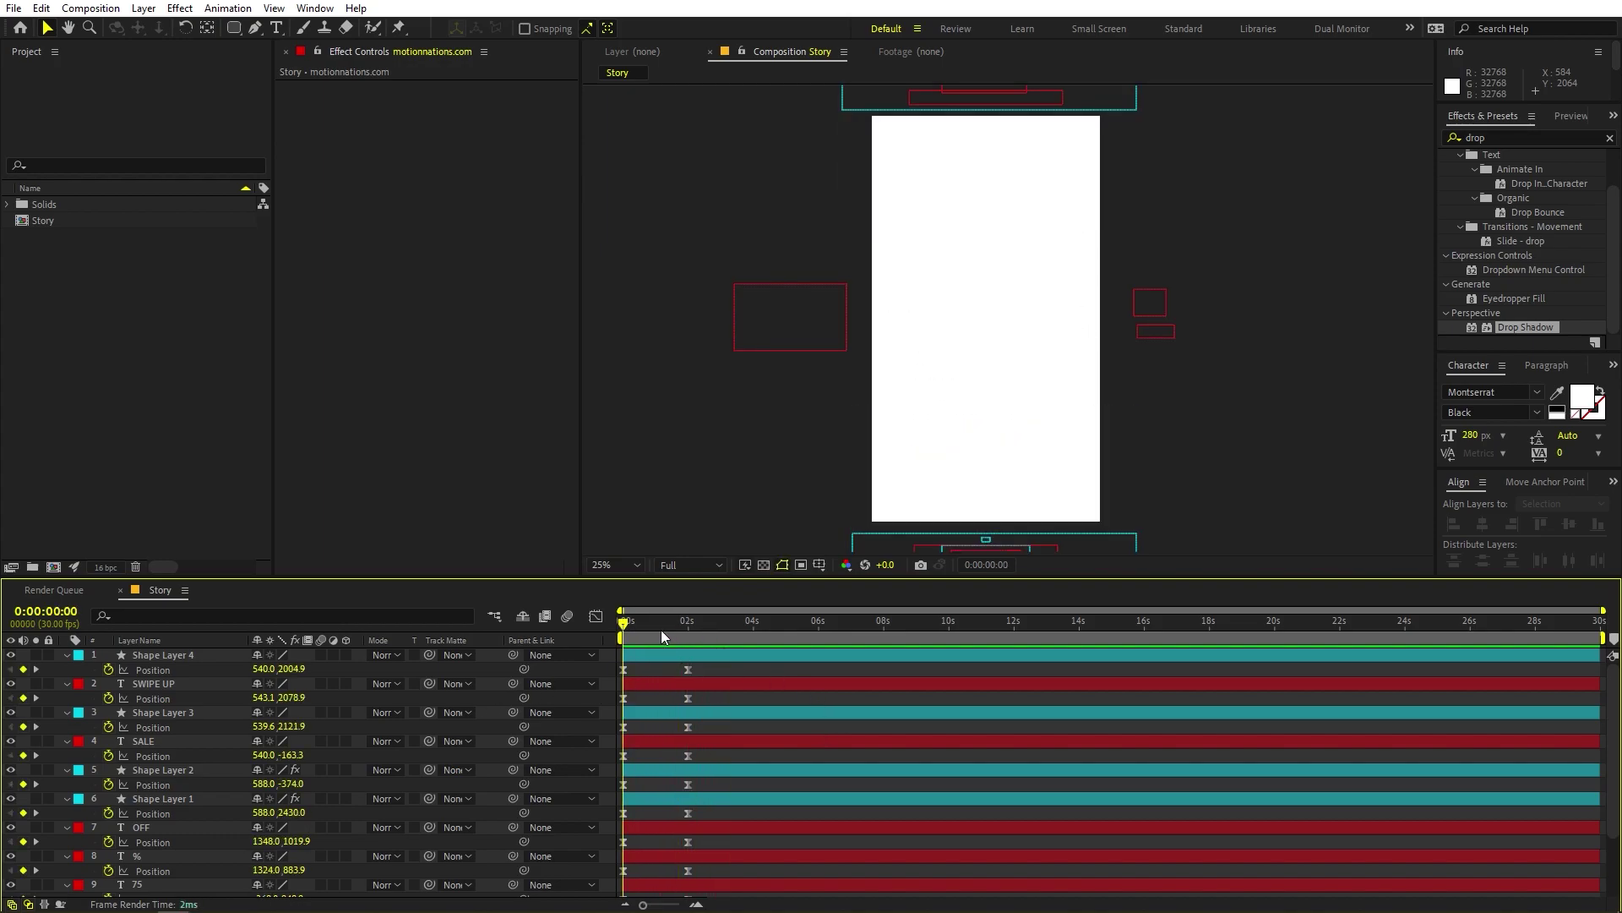
Step: Delay the OFF, %, 75, motionnations.com and BLACK FRIDAY layers together so they start at about 0.5 second
drag(637, 627, 655, 636)
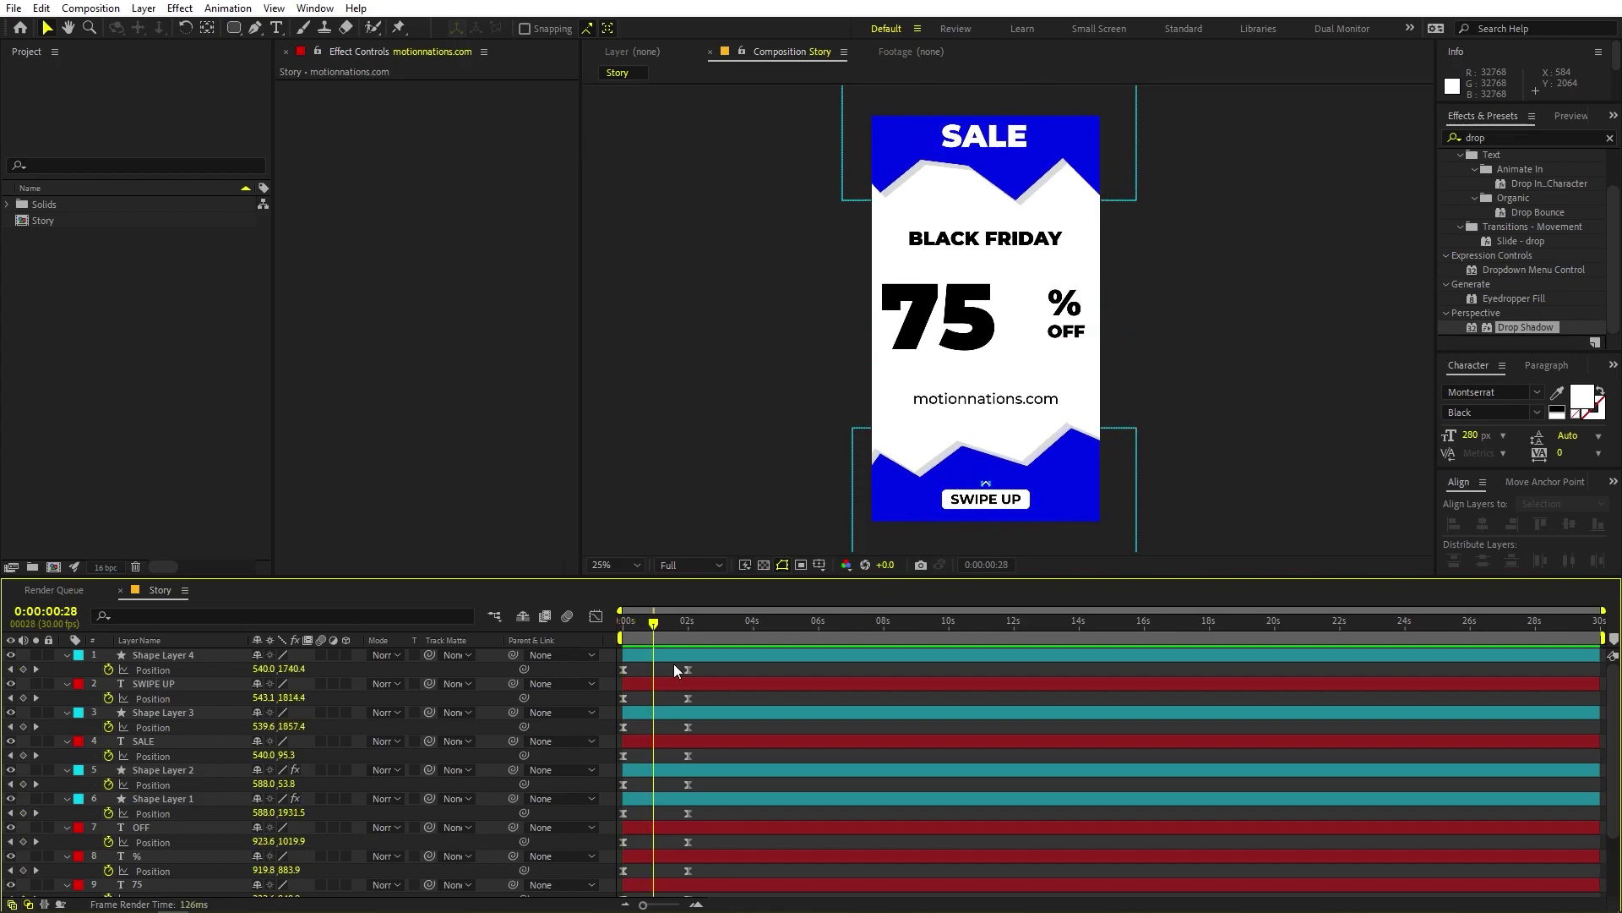
scroll(656, 773, down, 3)
click(655, 773)
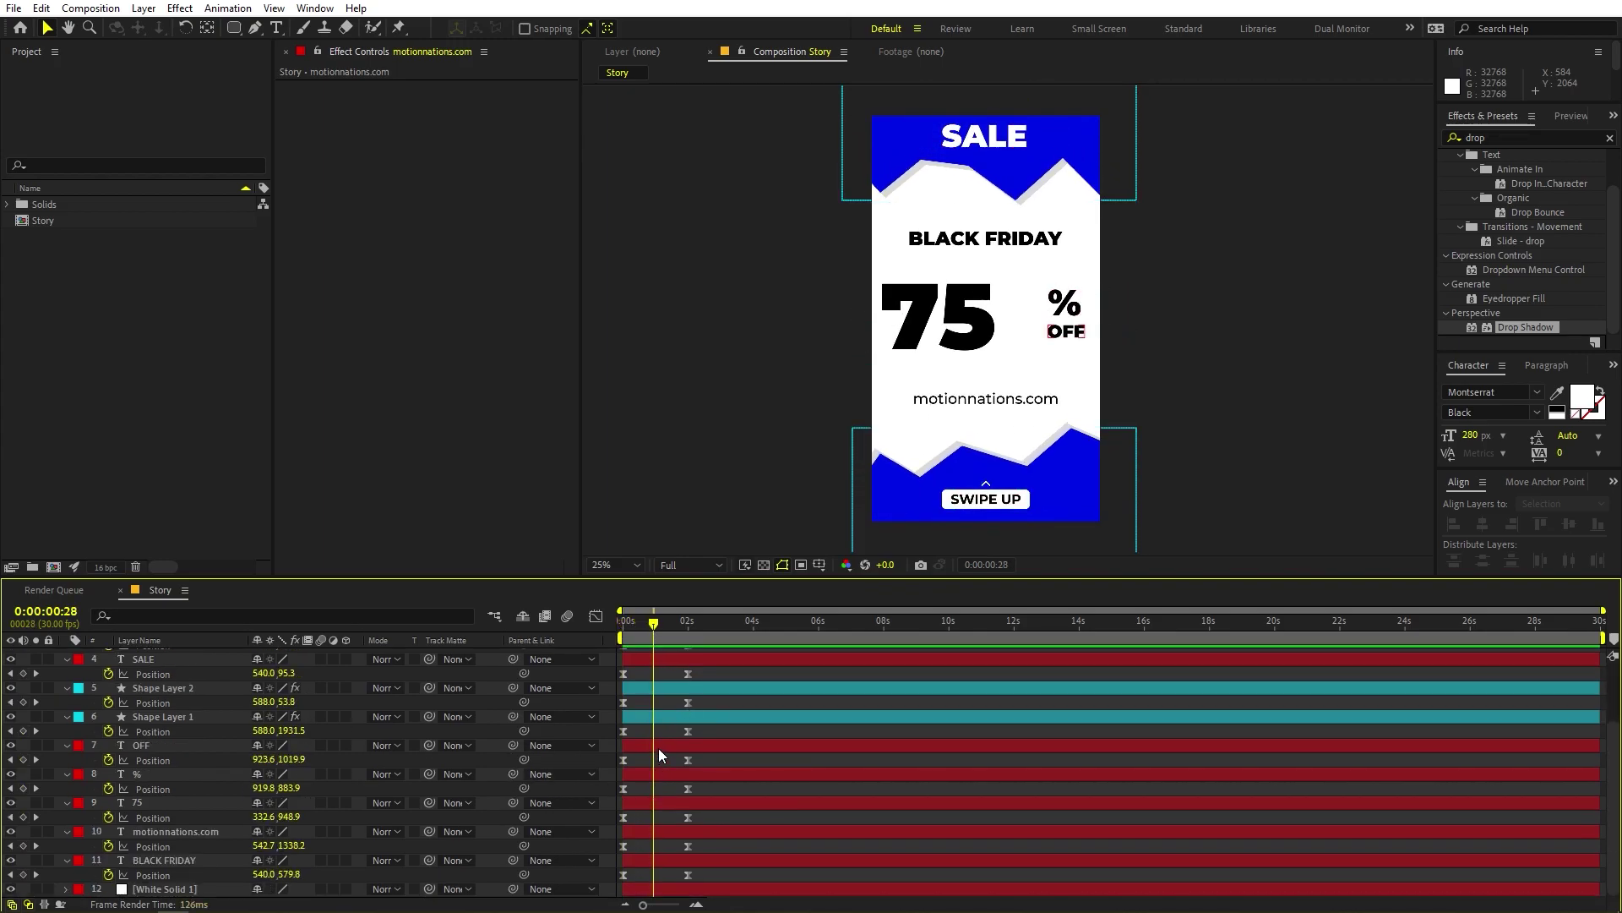
click(658, 748)
shift+click(161, 860)
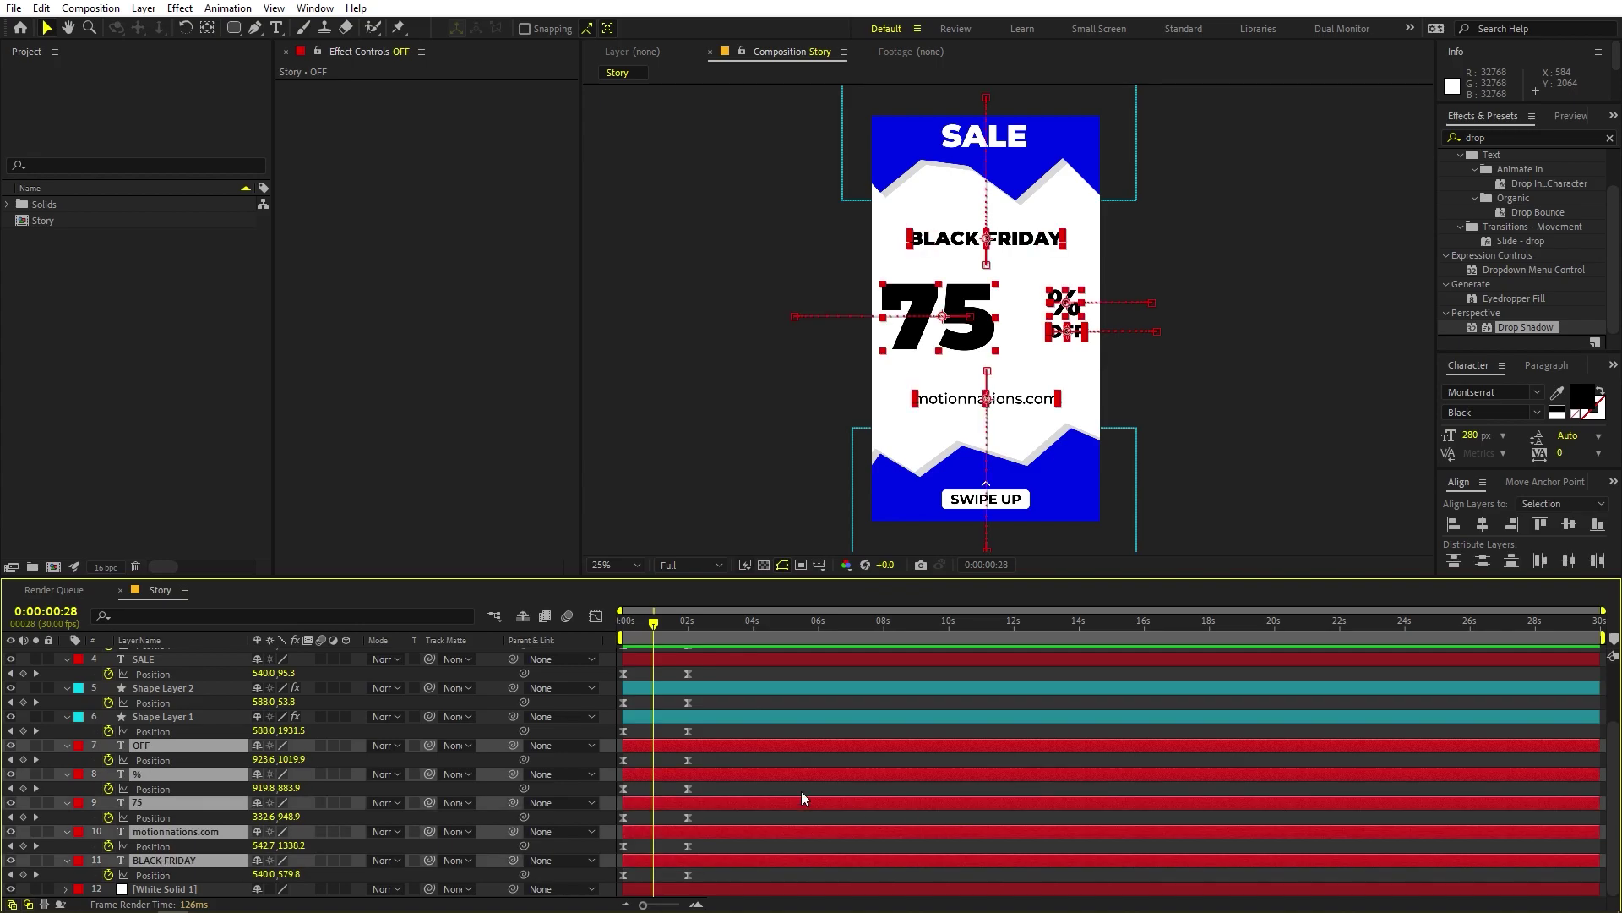
drag(664, 769, 678, 774)
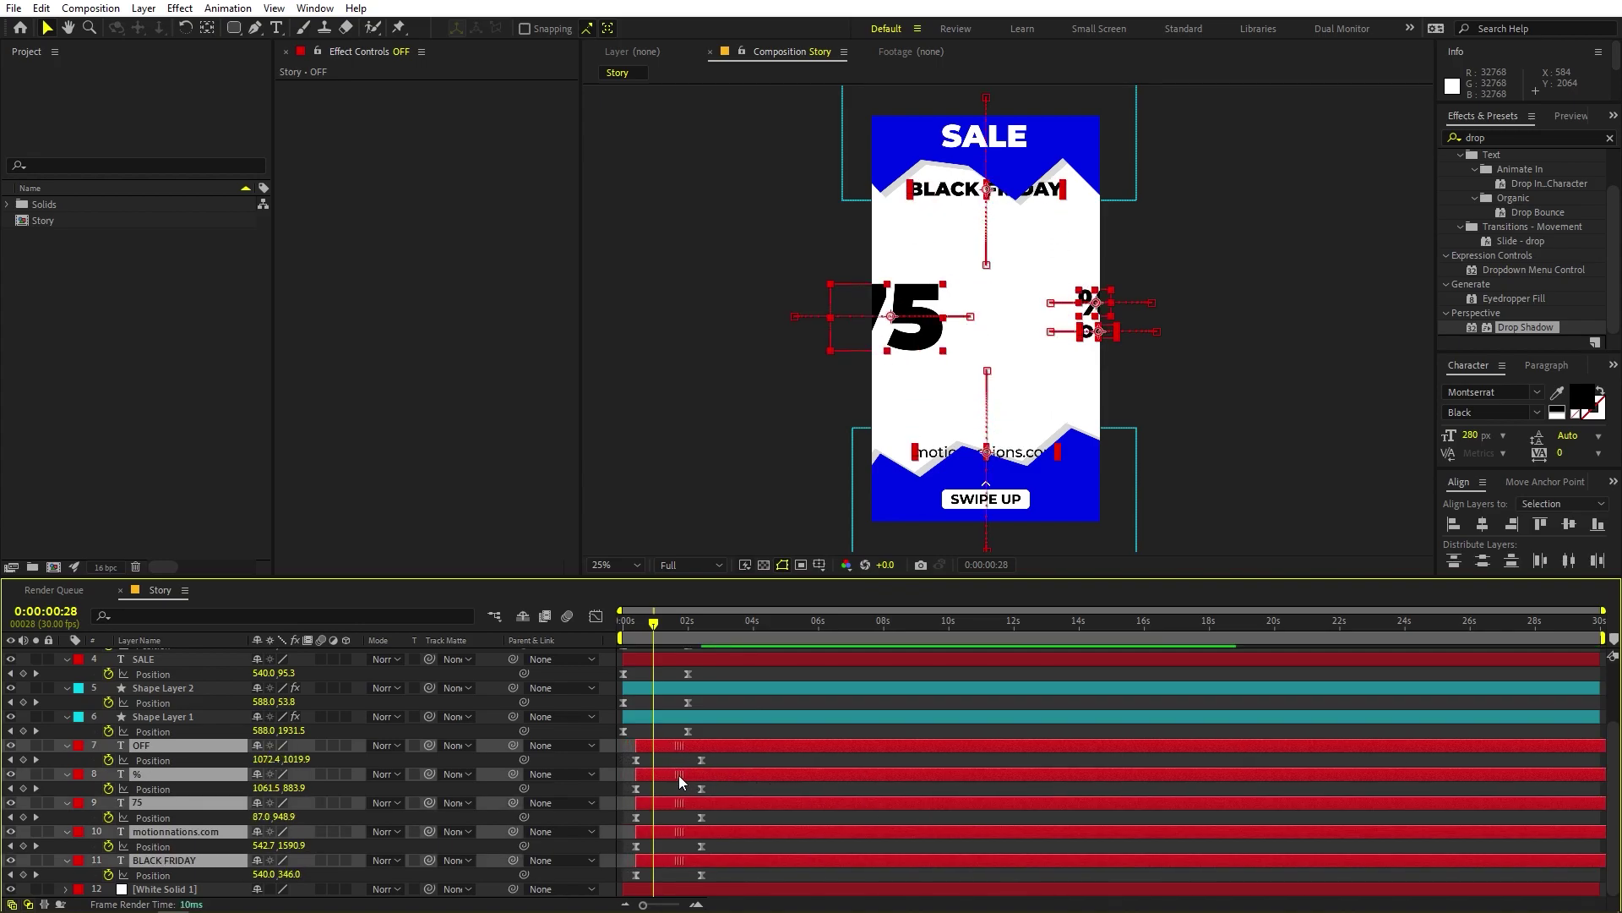
click(678, 774)
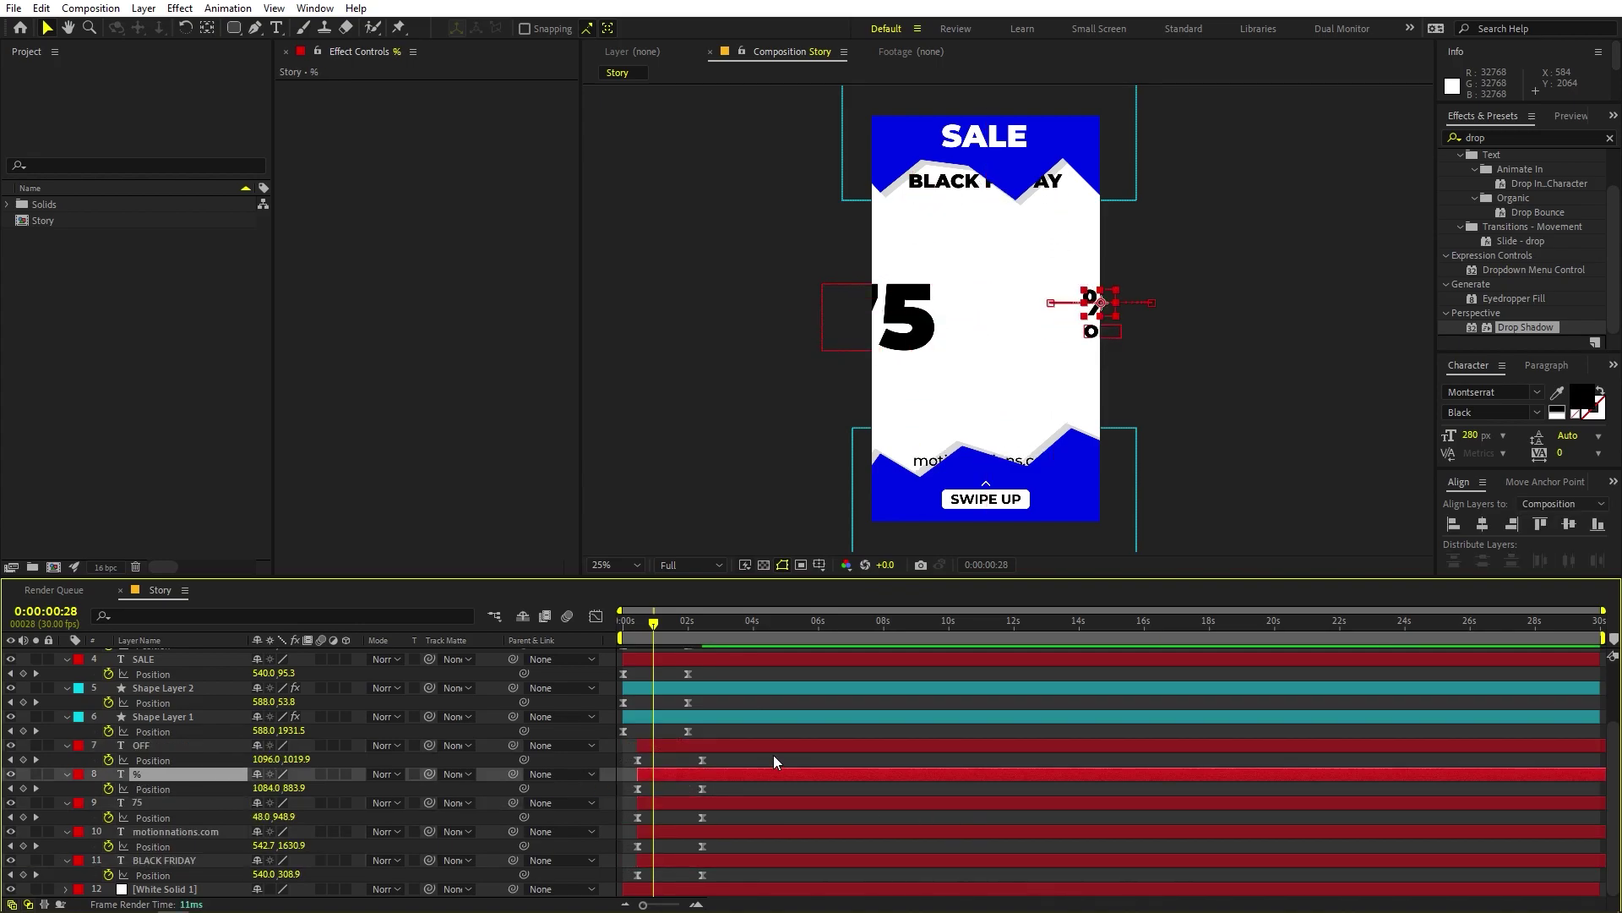
Step: Delay the OFF layer slightly more than the % layer and preview the staggered entrance from the start
drag(707, 747, 712, 747)
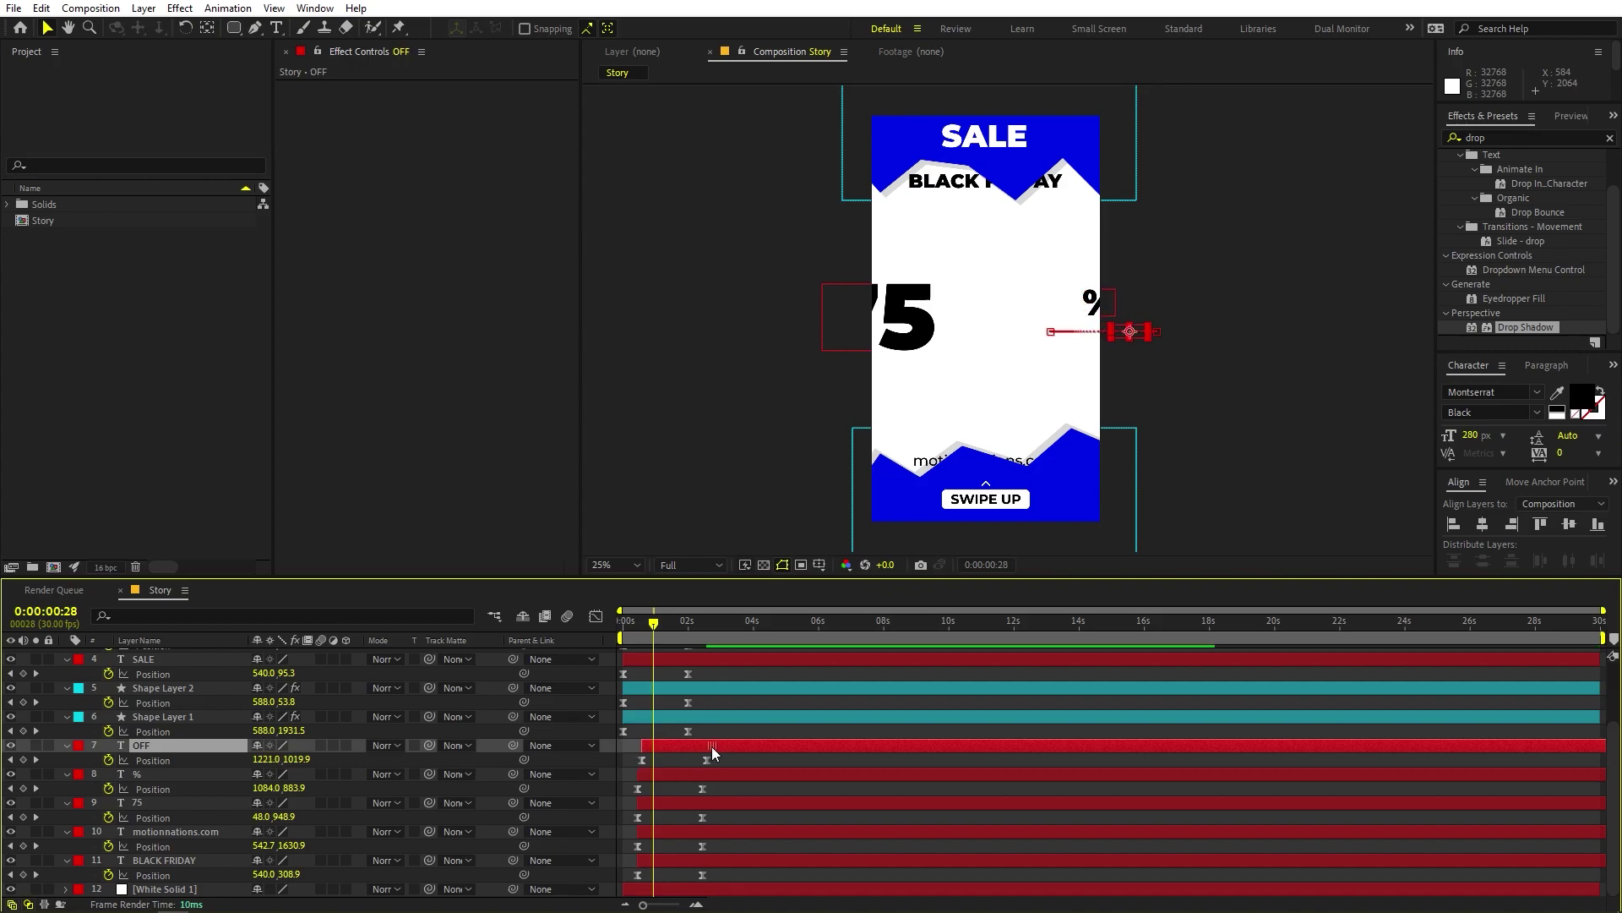
scroll(649, 675, up, 3)
key(Home)
key(space)
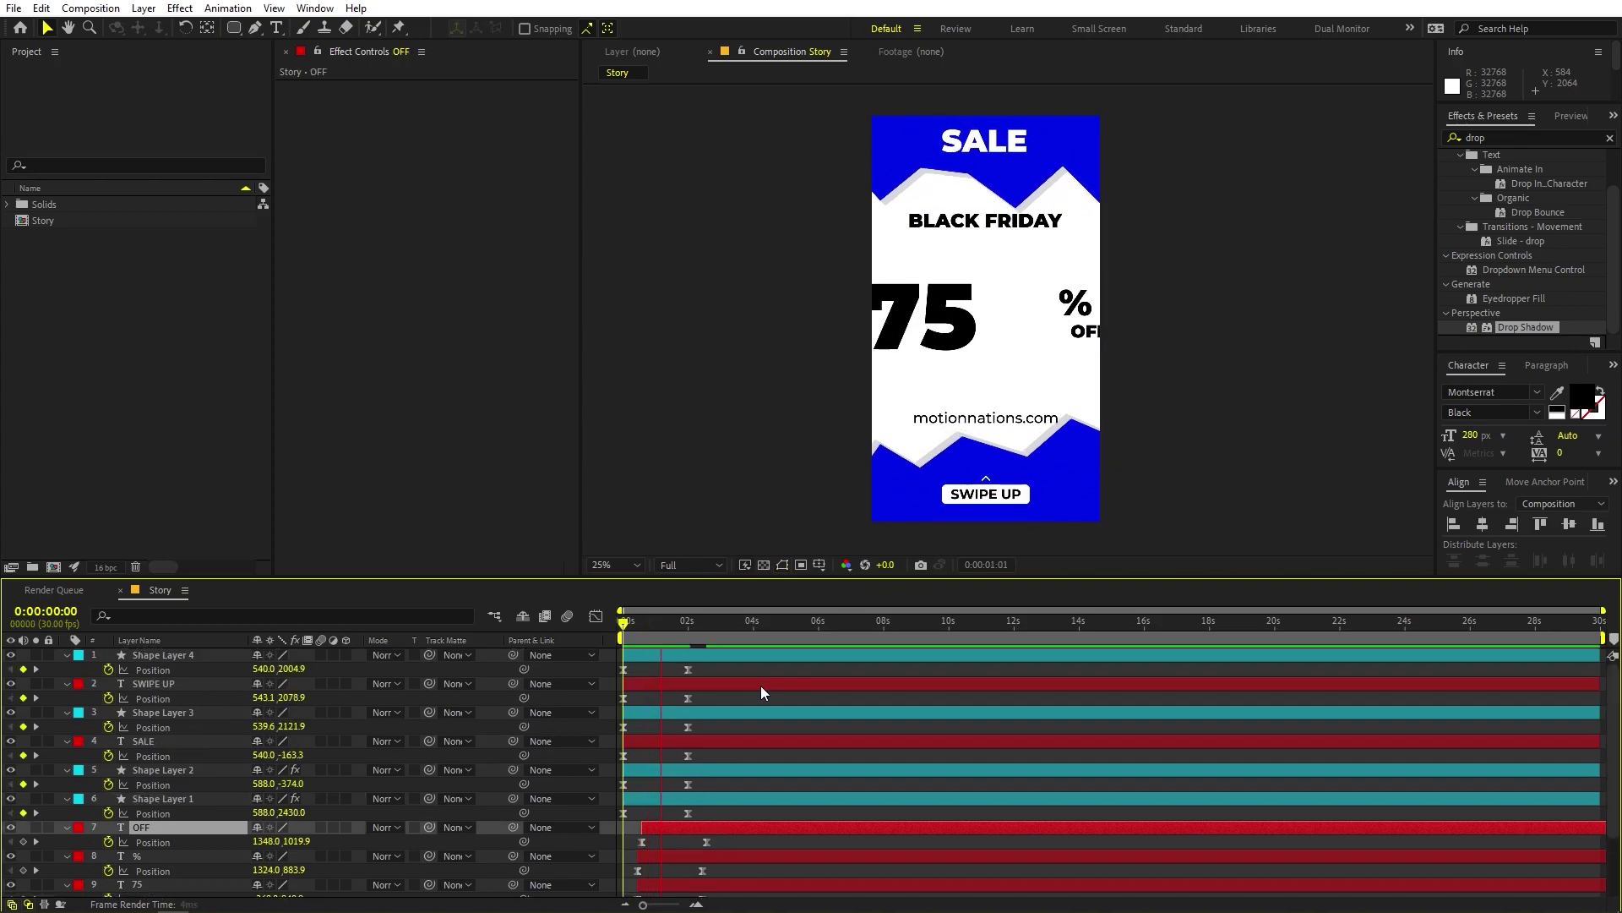
key(space)
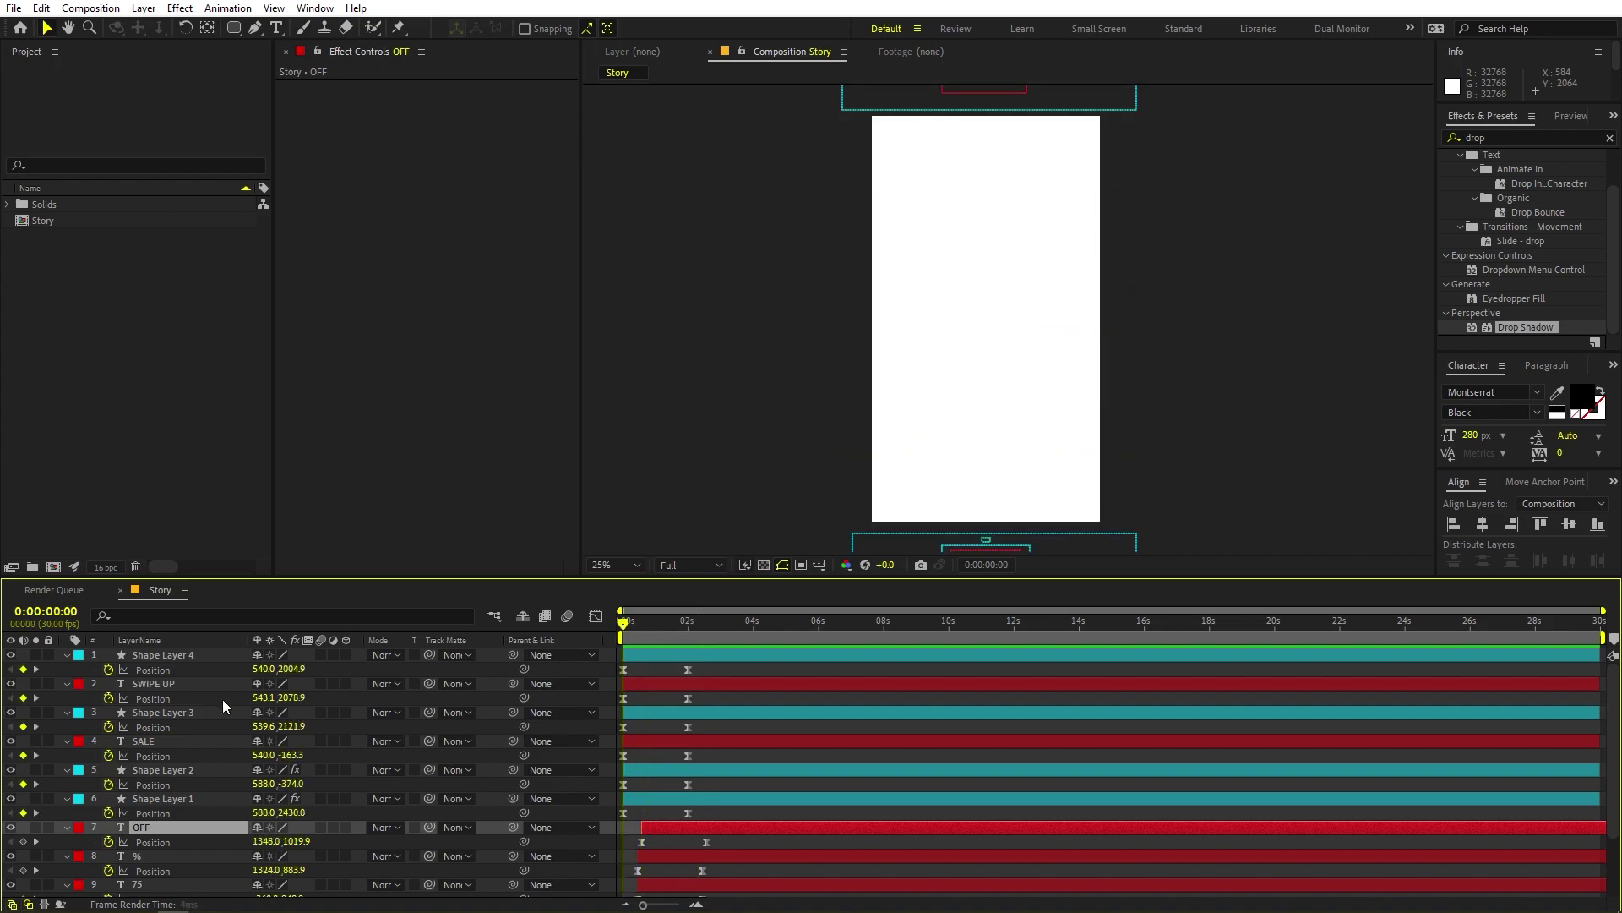
Step: Delay the SWIPE UP text and its button shape, Shape Layer 3, by about 0.2 second and preview the animation
click(167, 661)
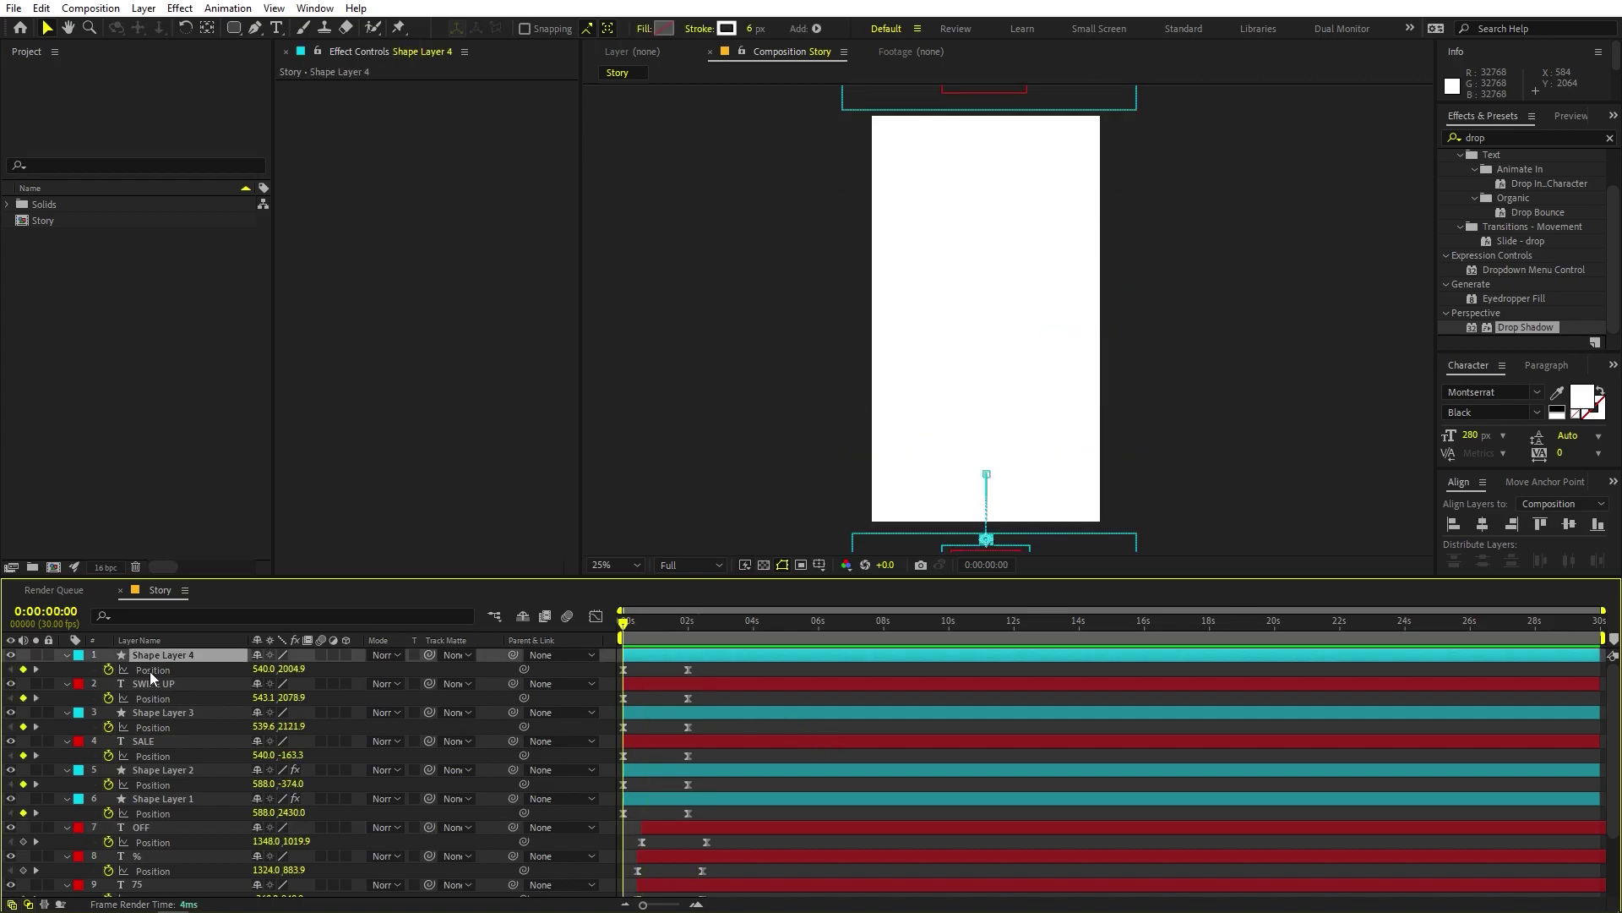
click(169, 683)
ctrl+click(164, 710)
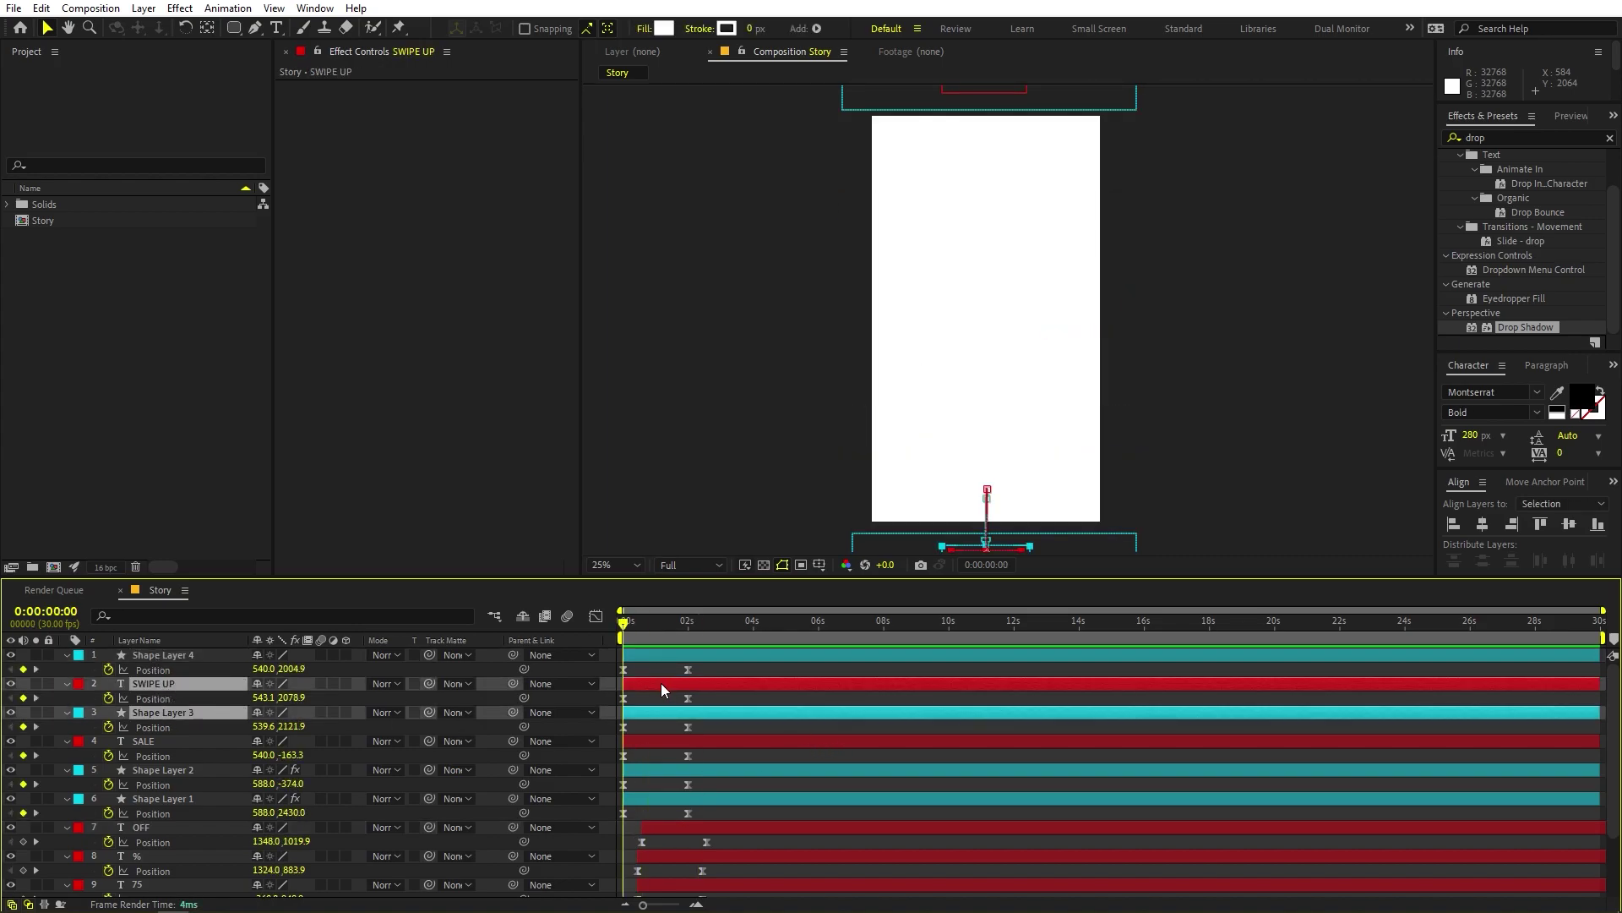
drag(639, 689, 644, 689)
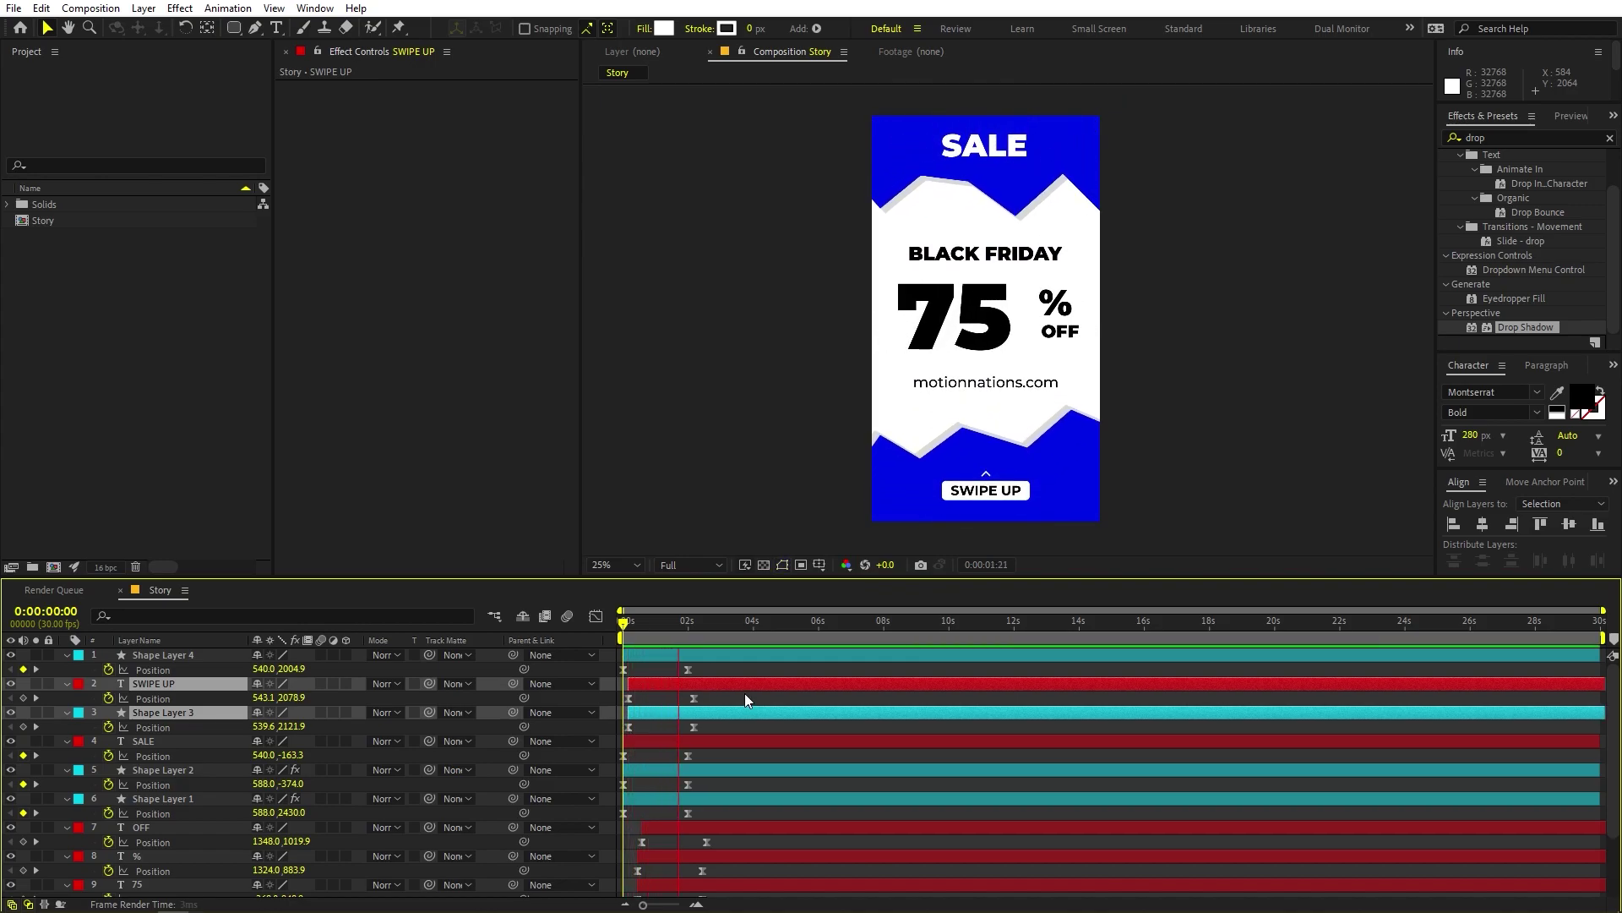
click(698, 627)
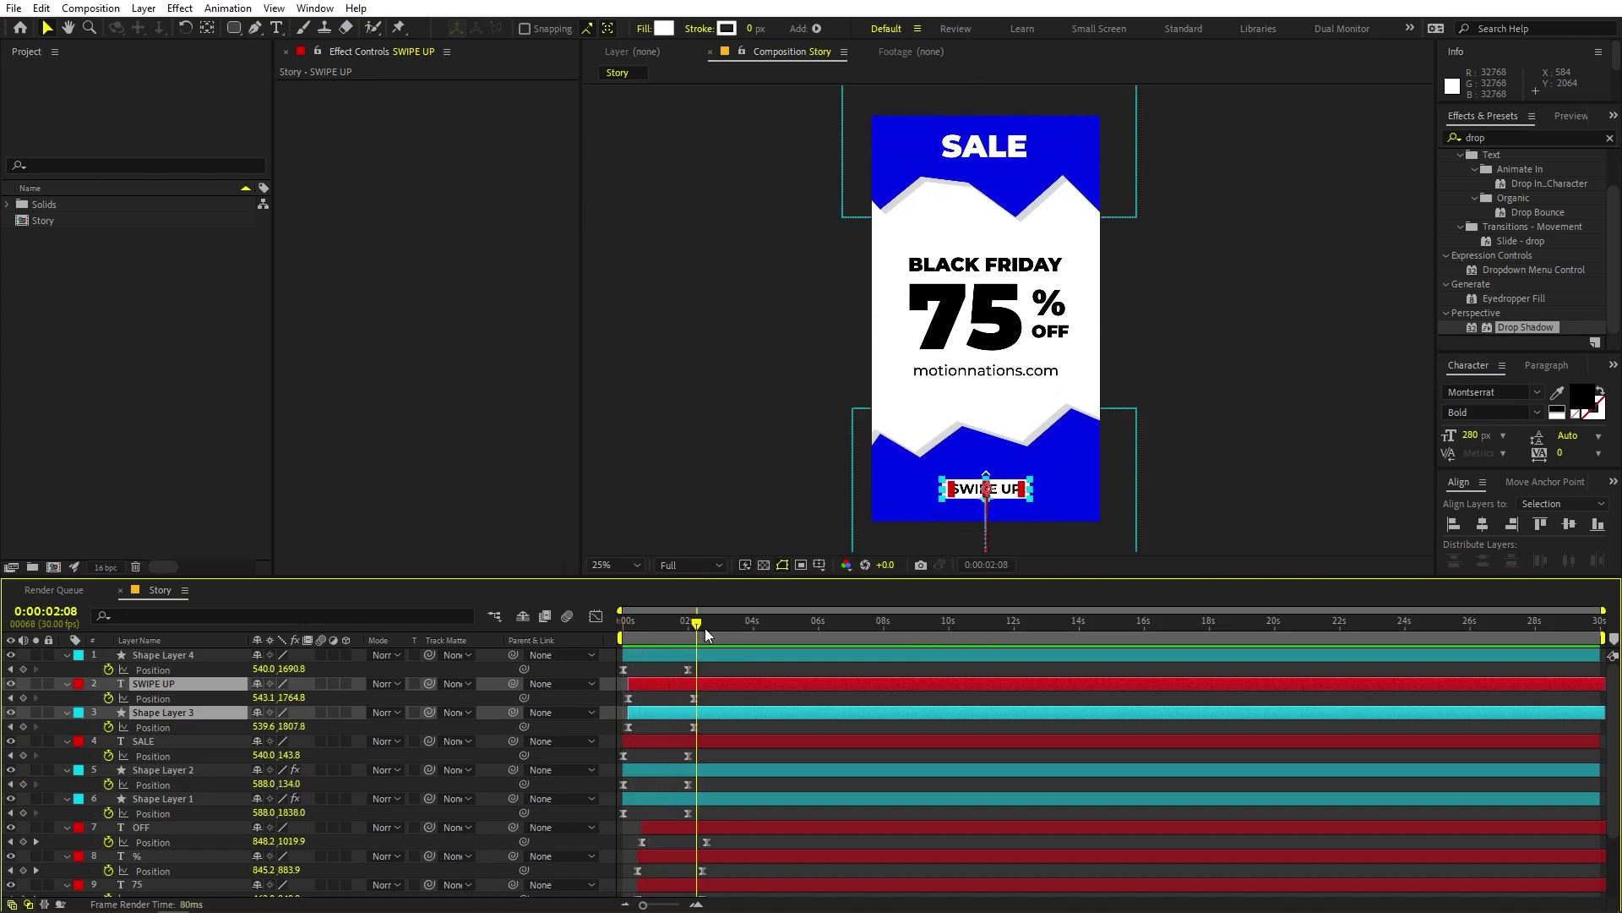
Step: At 3 seconds 10 frames, raise the arrow above SWIPE UP to Y about 1667 to add a Position keyframe
click(724, 692)
key(h)
scroll(1017, 321, up, 2)
drag(1108, 471, 1075, 115)
key(period)
key(v)
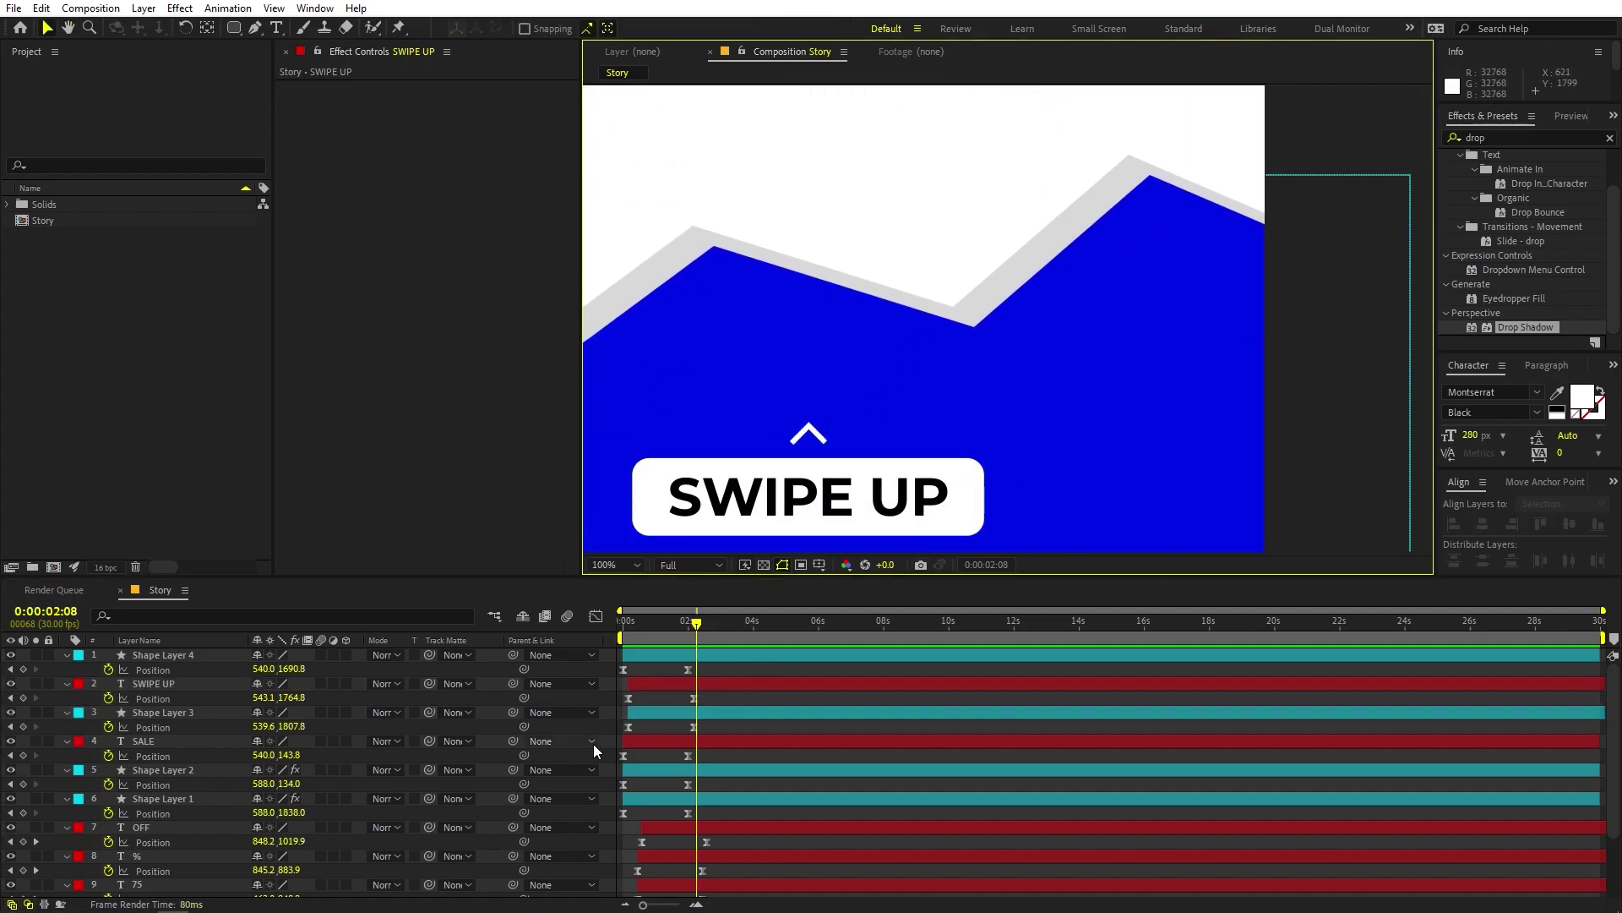
click(169, 657)
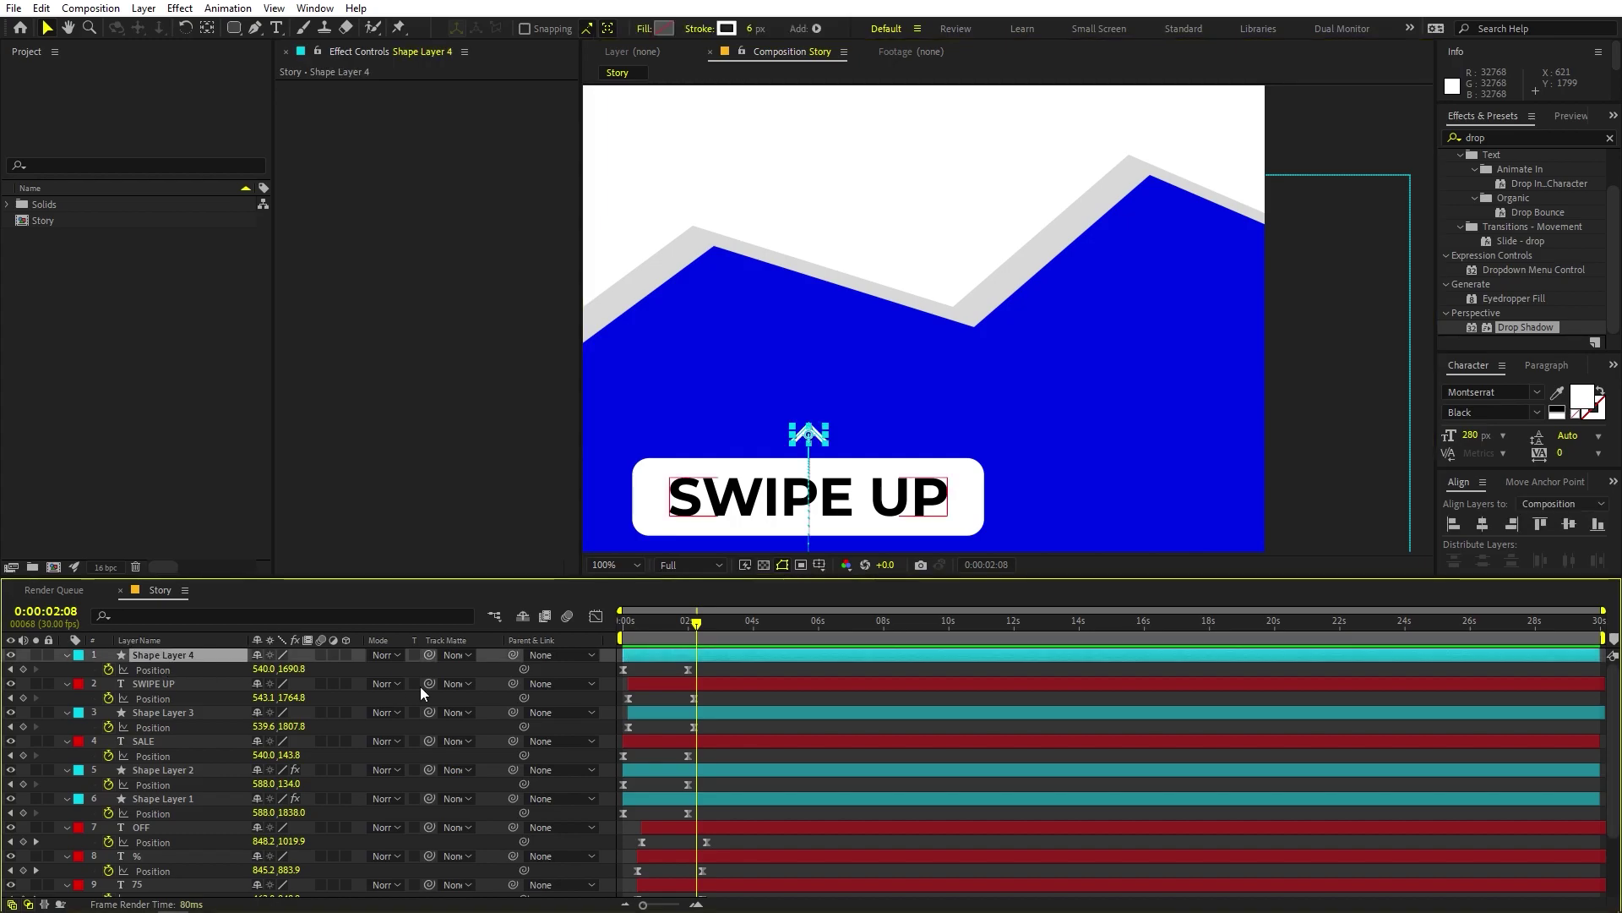
click(689, 632)
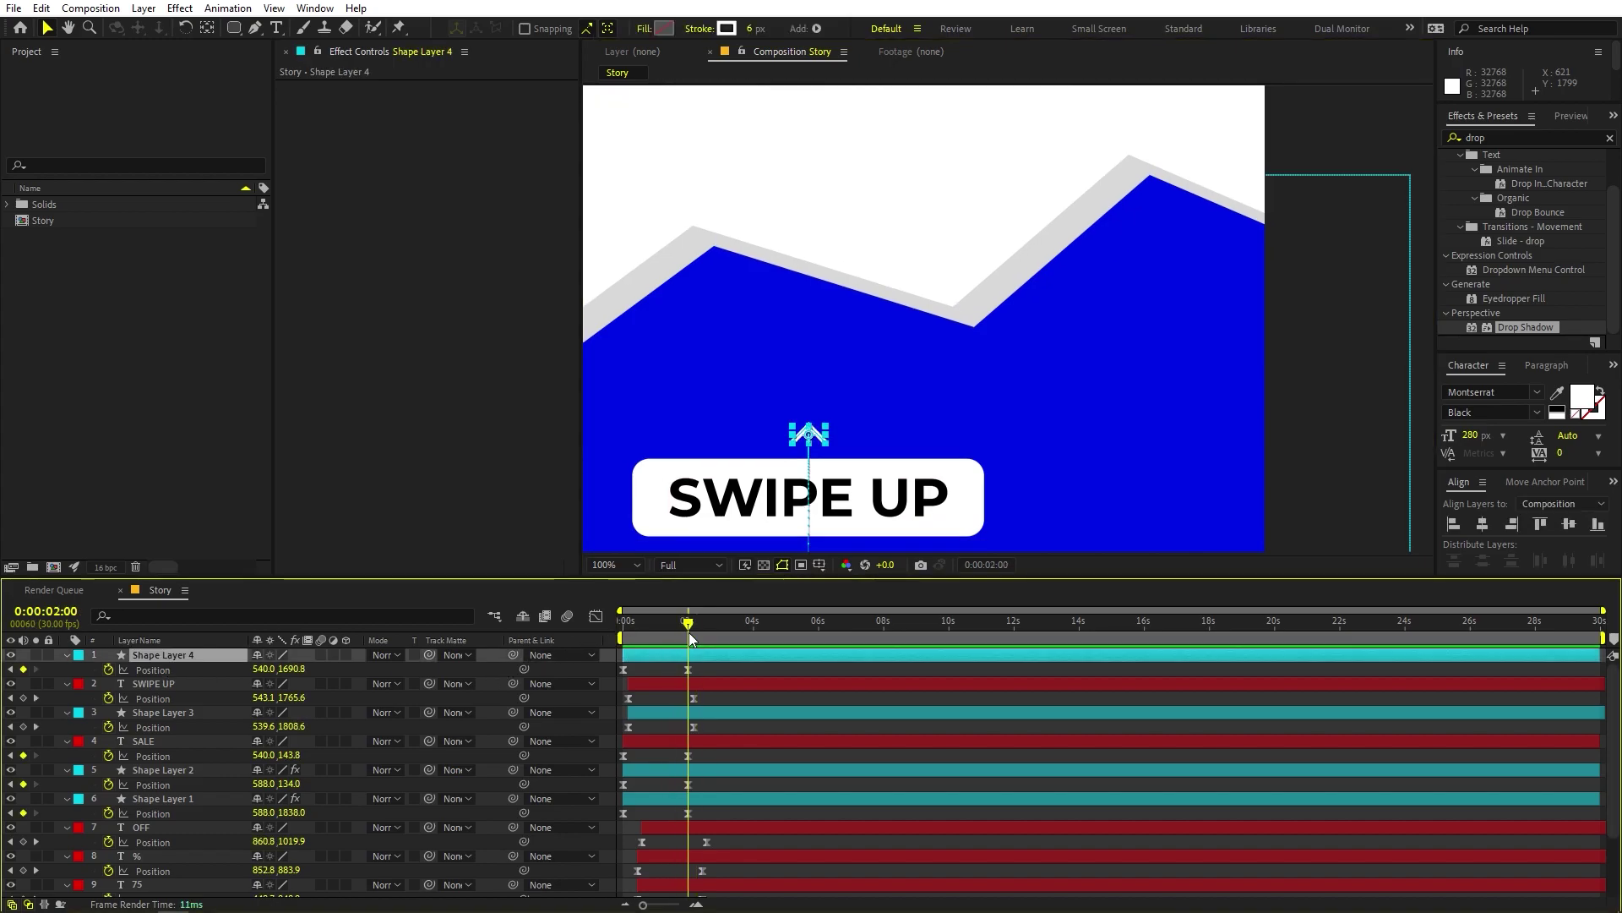
key(space)
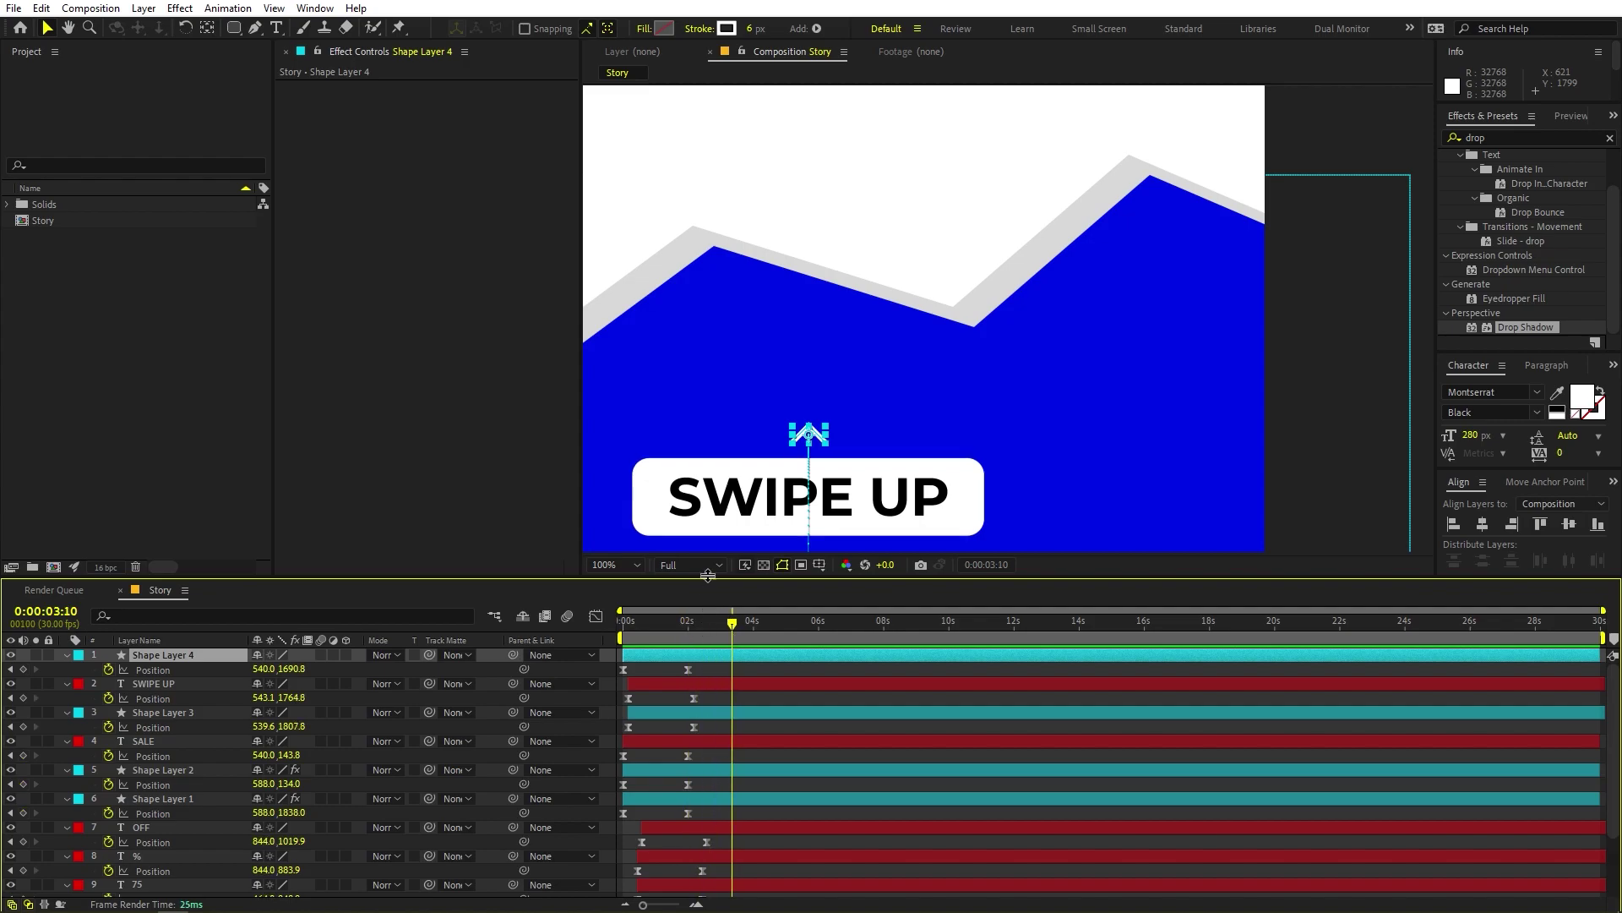
click(818, 431)
drag(818, 433, 822, 416)
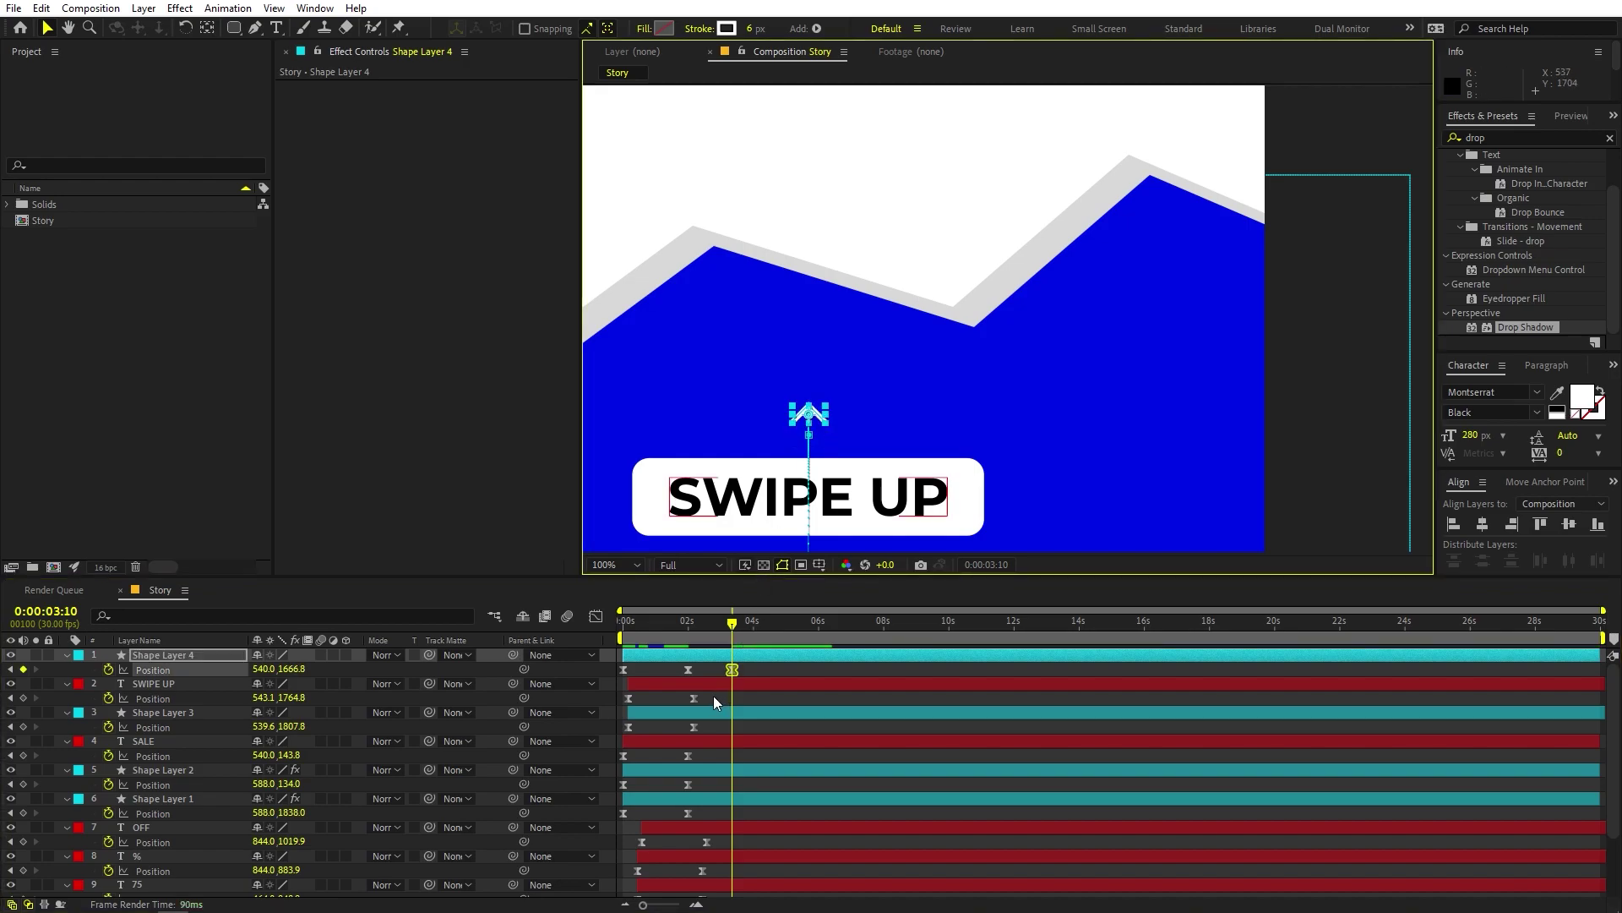
Step: Copy the arrow's 2-second Position keyframe to 4 seconds 17 frames so it drops back to its resting place
drag(732, 623, 774, 633)
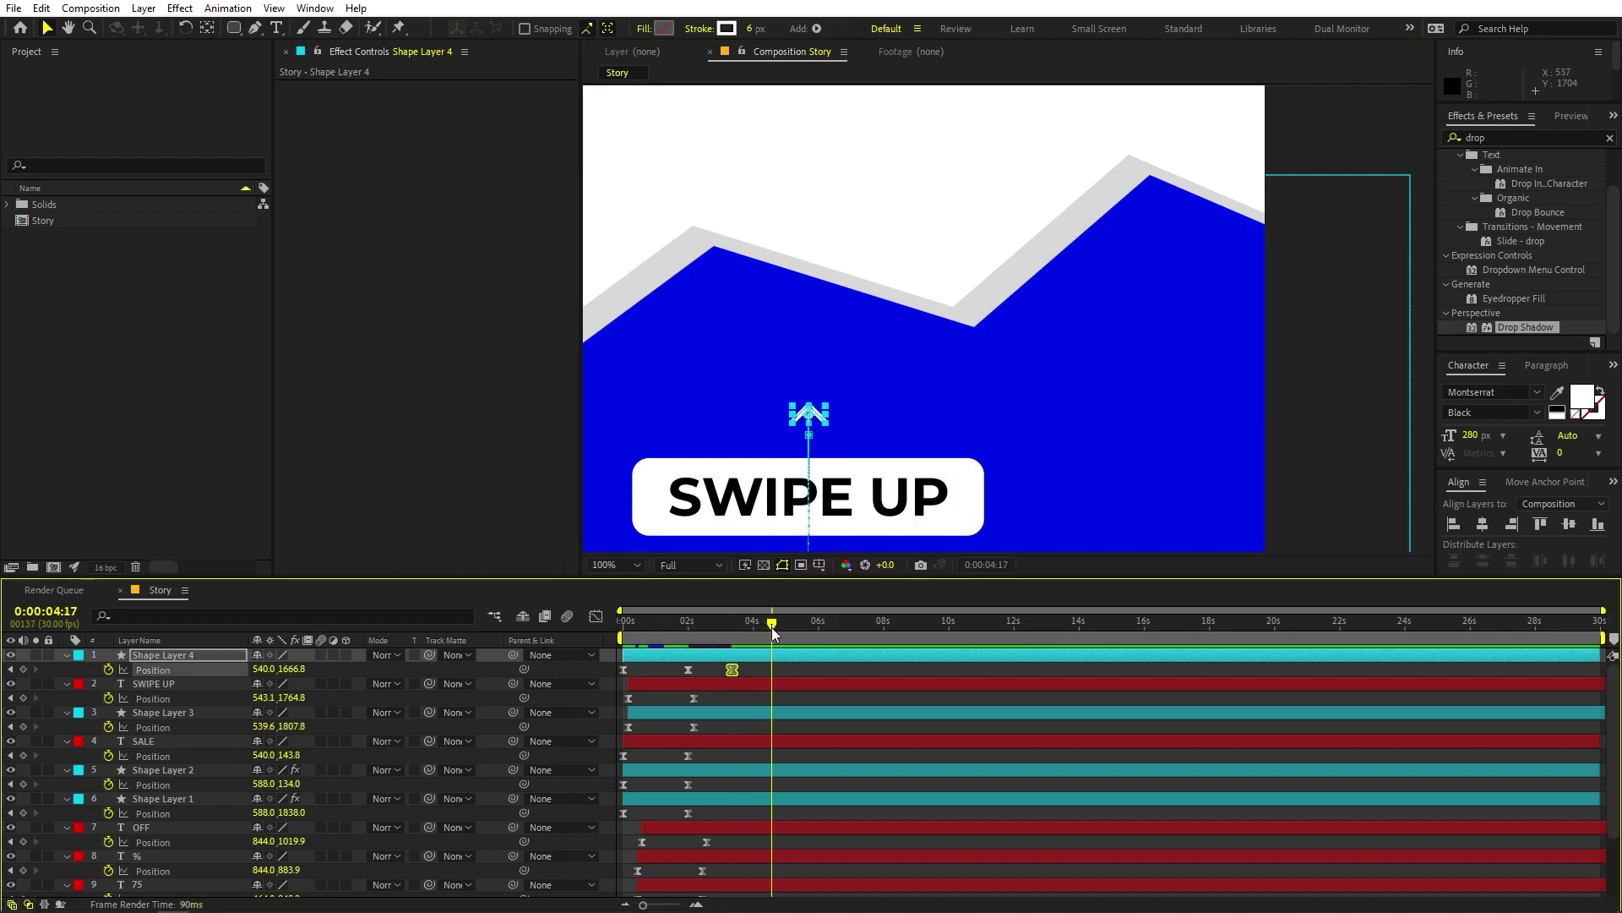
click(690, 670)
key(ctrl+v)
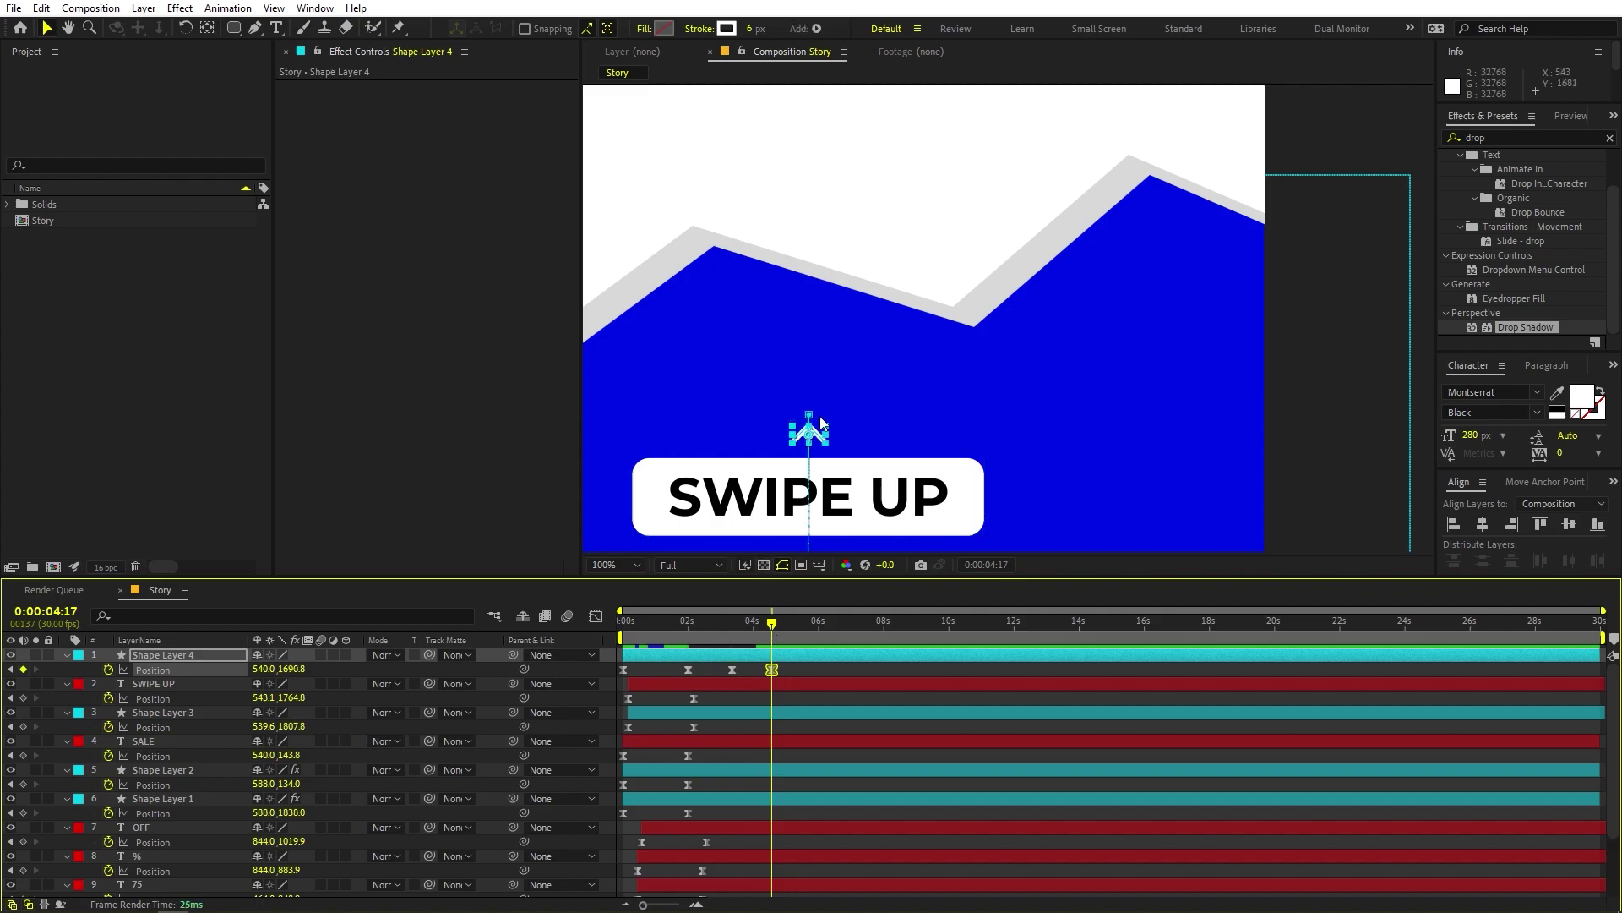
Step: Repeat the arrow's up-and-down pair of Position keyframes at even intervals along the timeline to about 19 seconds
click(692, 675)
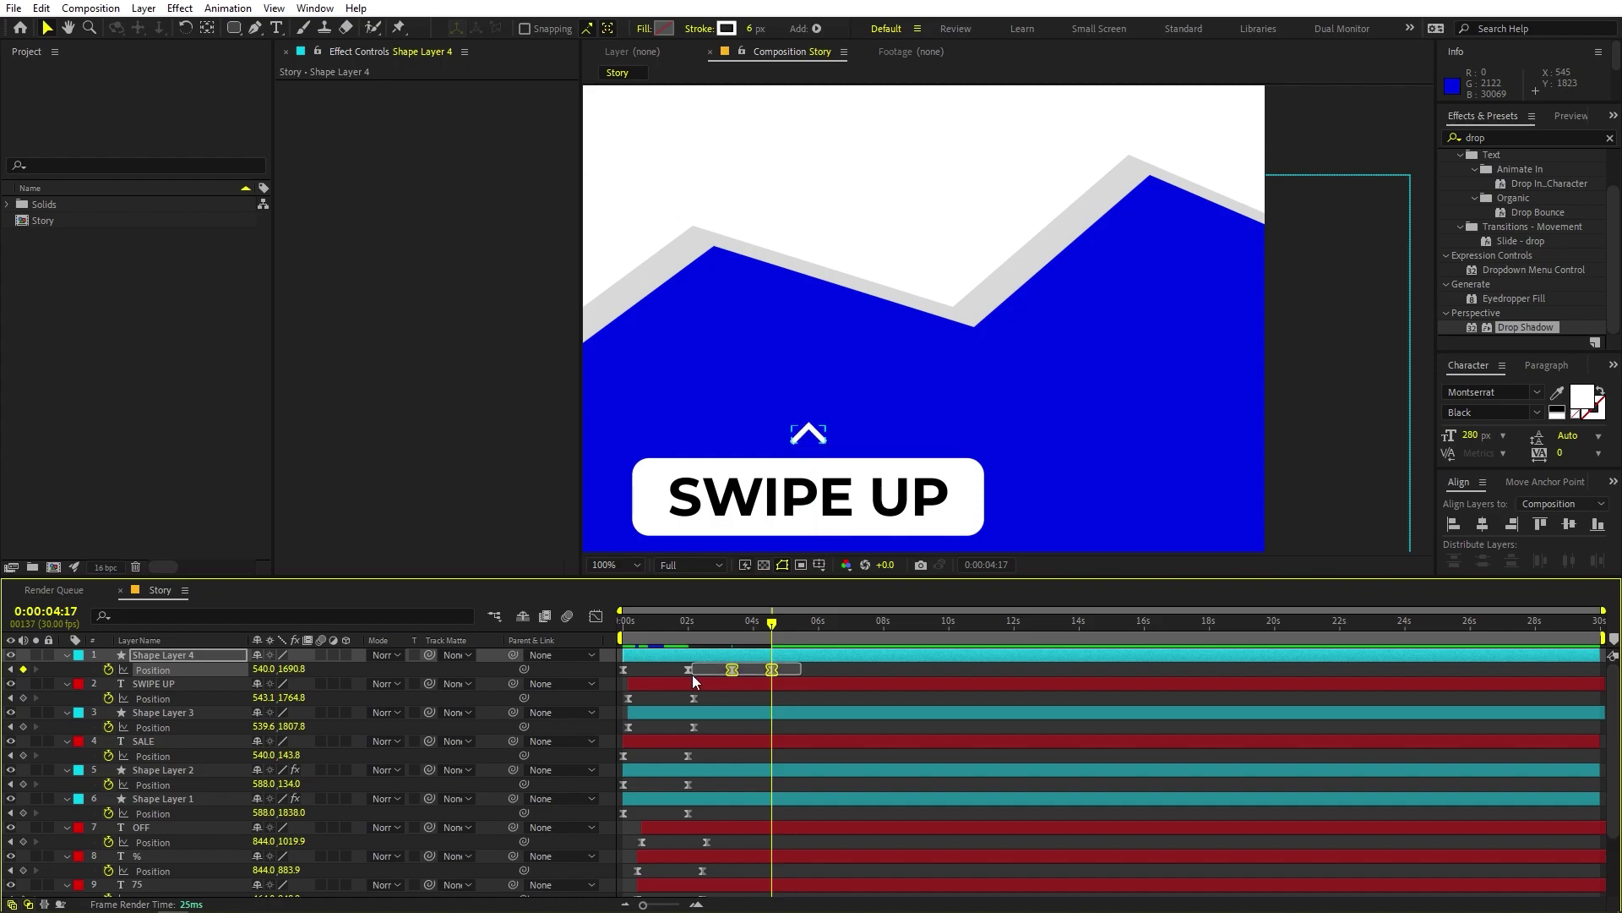
drag(717, 676, 1056, 623)
key(ctrl+v)
key(ctrl+v)
key(ctrl+v)
key(ctrl+v)
drag(1056, 624, 710, 669)
key(ctrl+v)
key(ctrl+v)
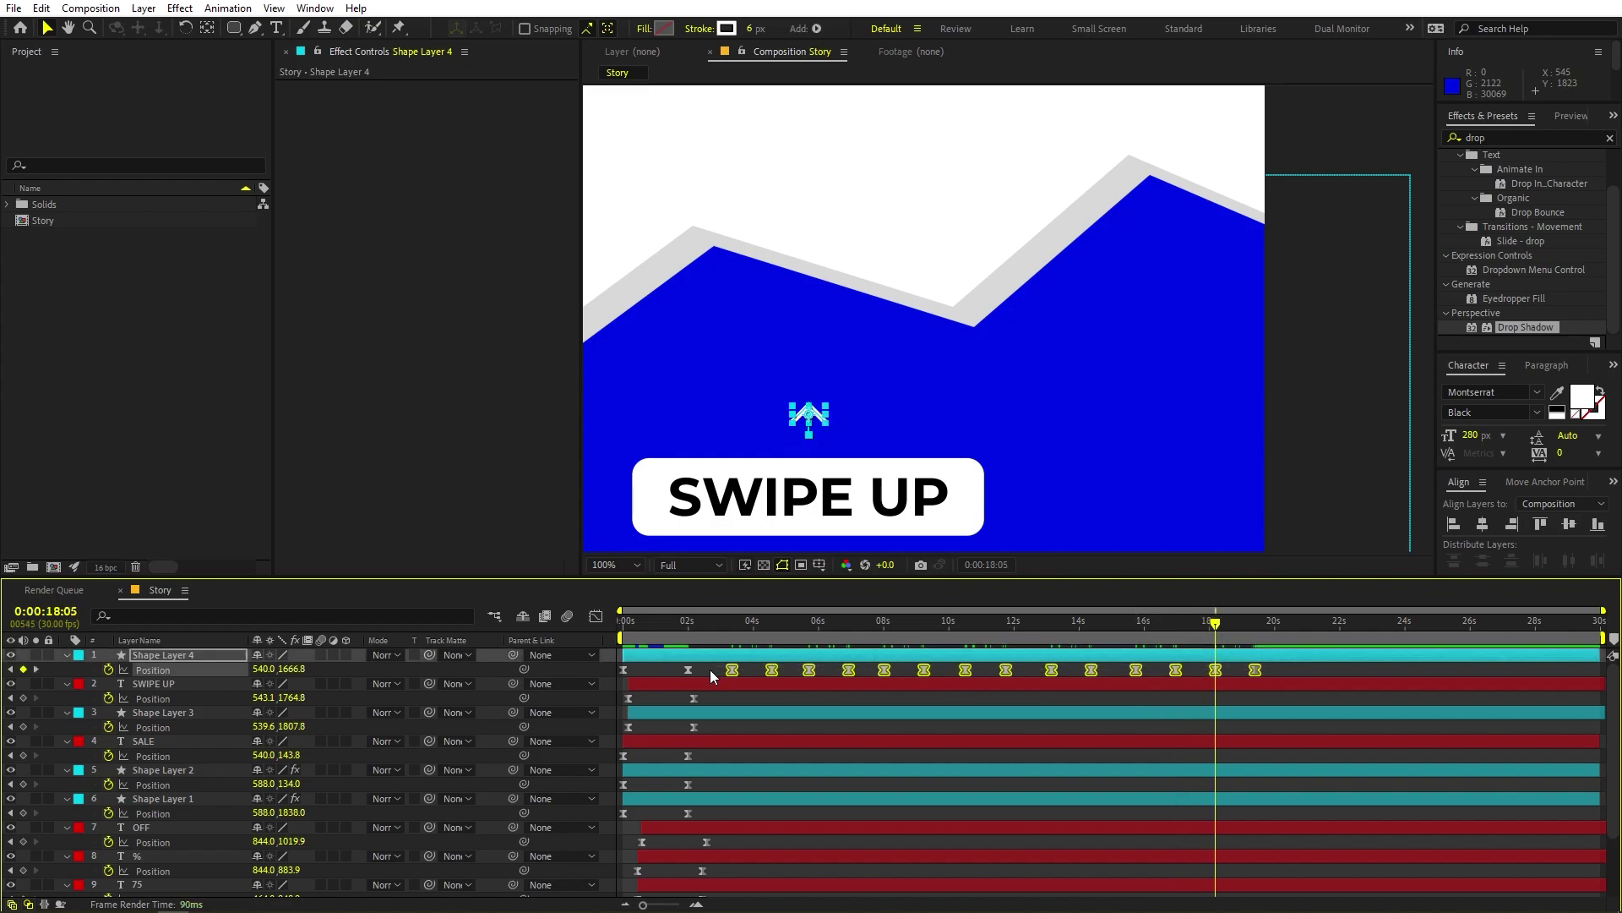
Step: Reshape the speed graph of the arrow's repeated Position keyframes into sharper peaks with strong easing on both sides
click(596, 620)
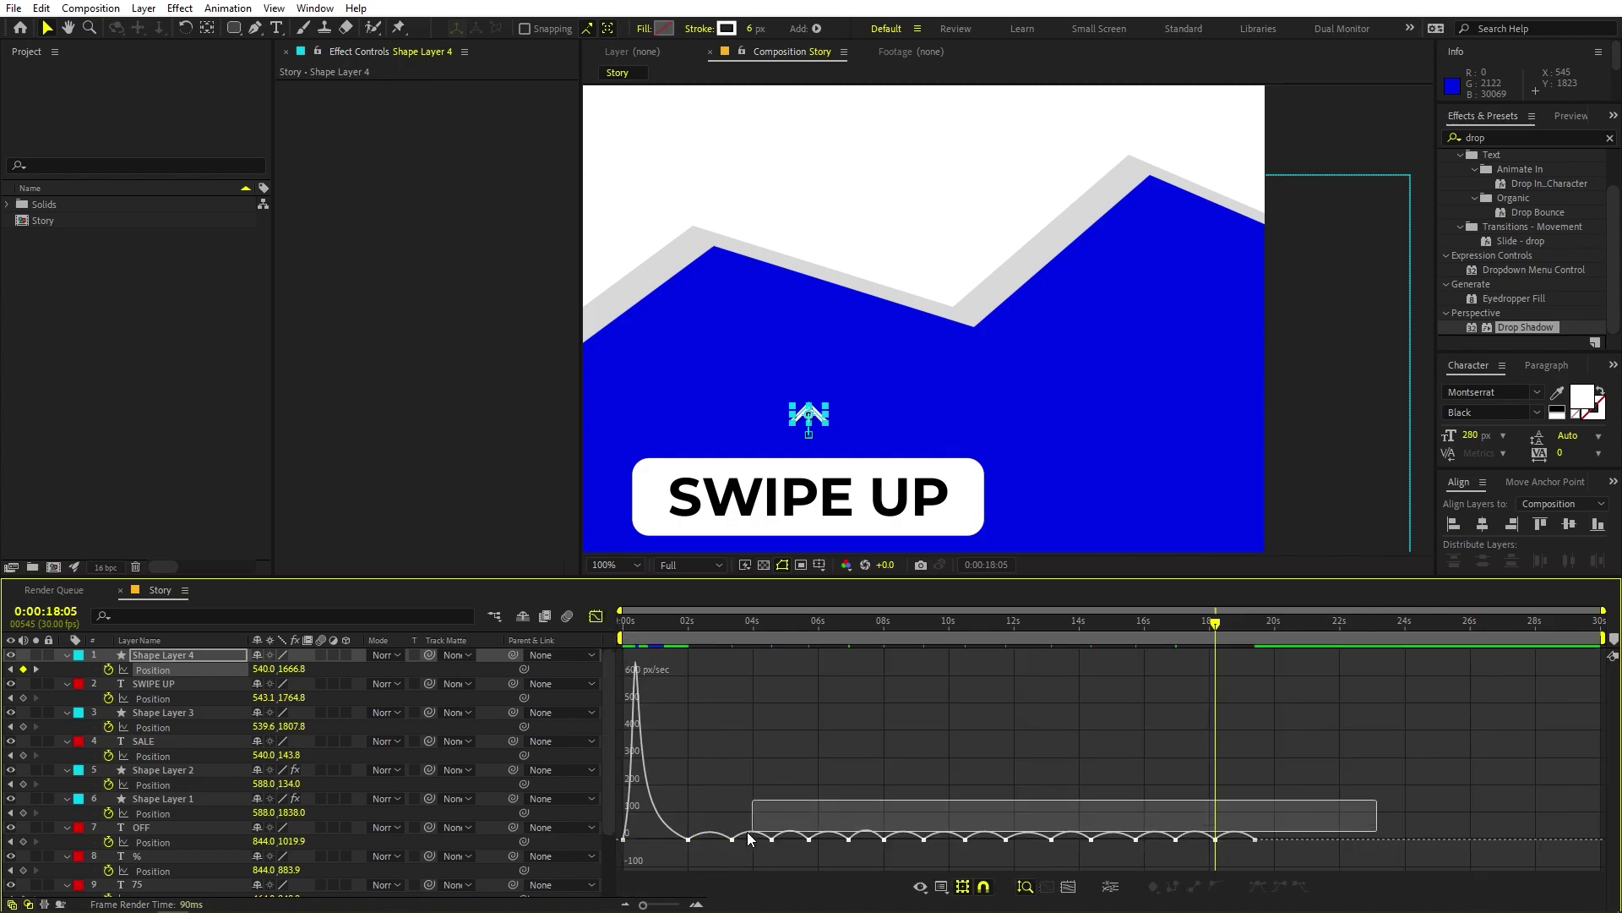
click(669, 863)
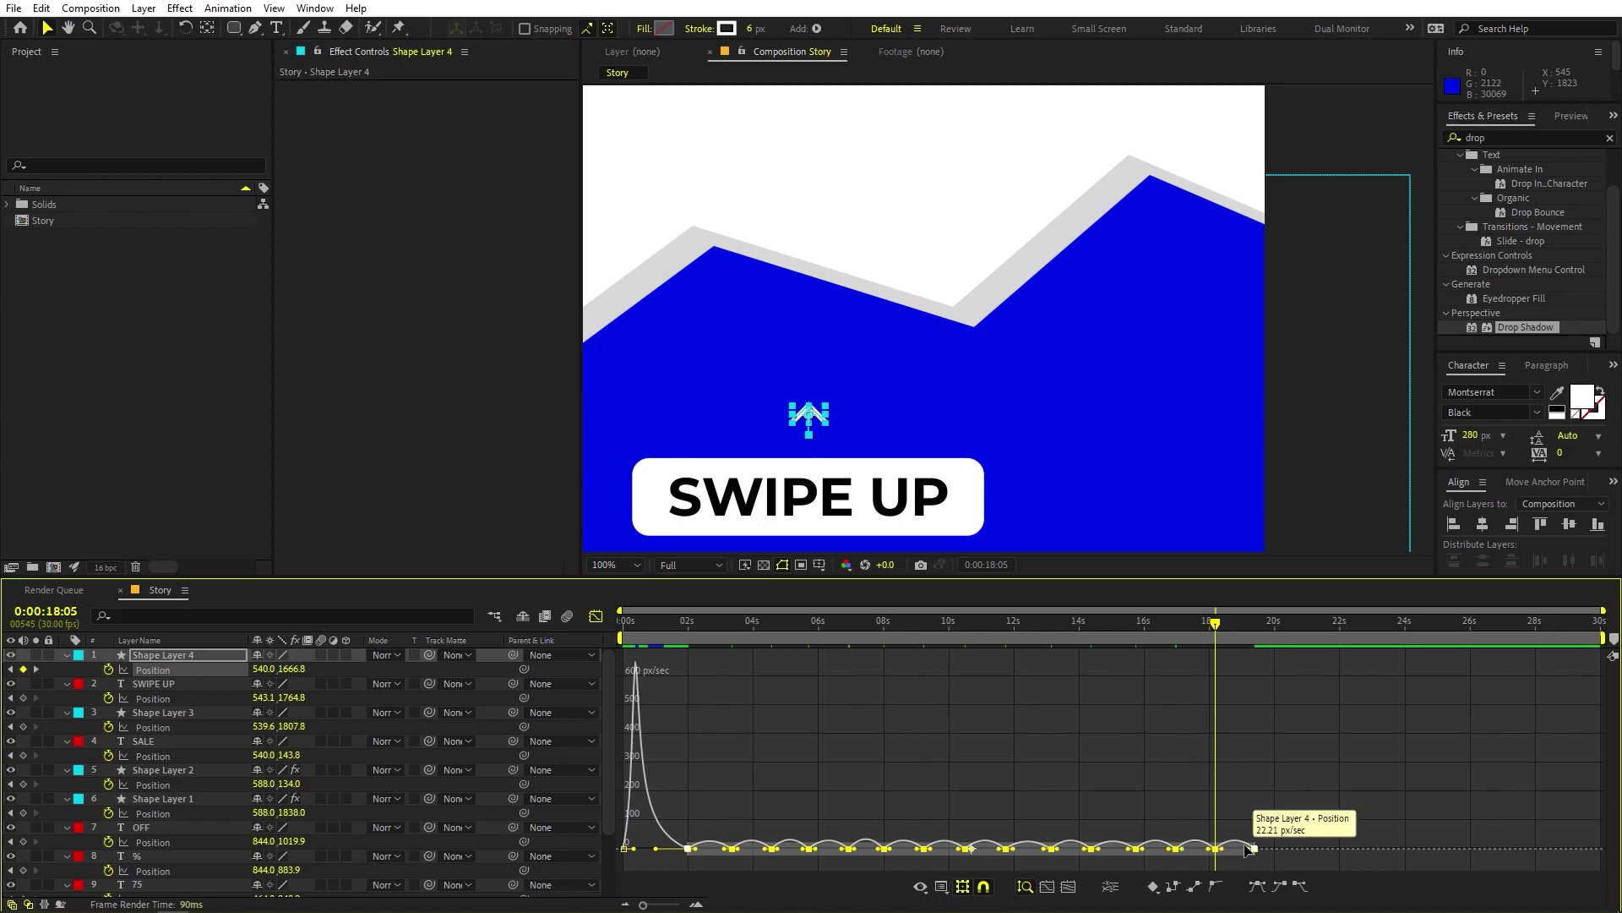
drag(1243, 853, 1242, 854)
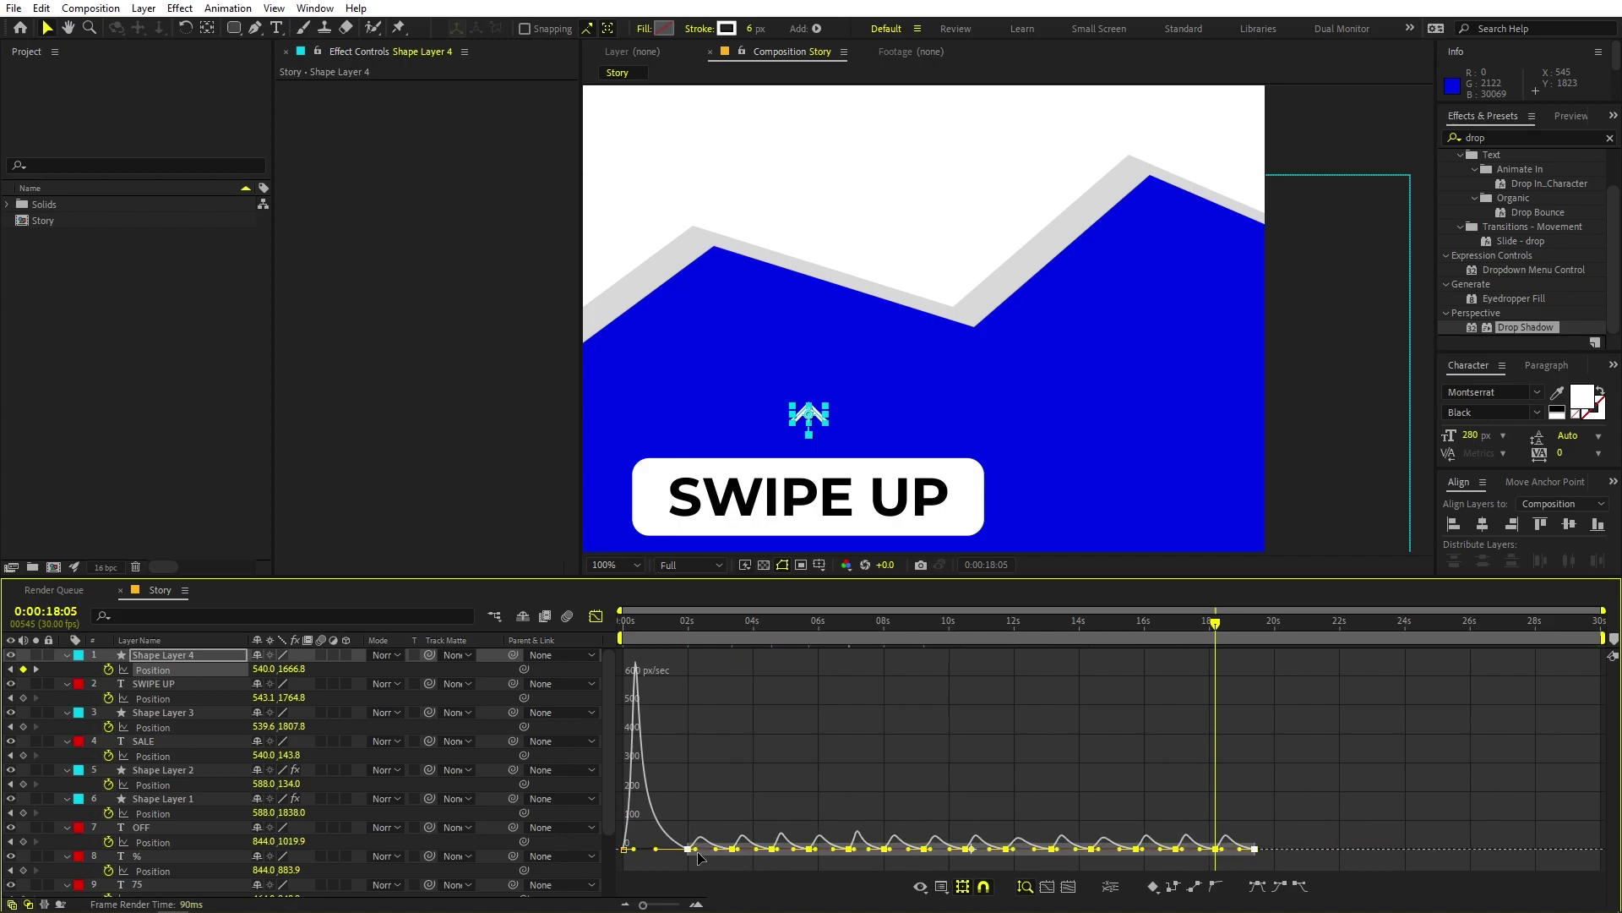
drag(698, 856, 711, 855)
click(973, 673)
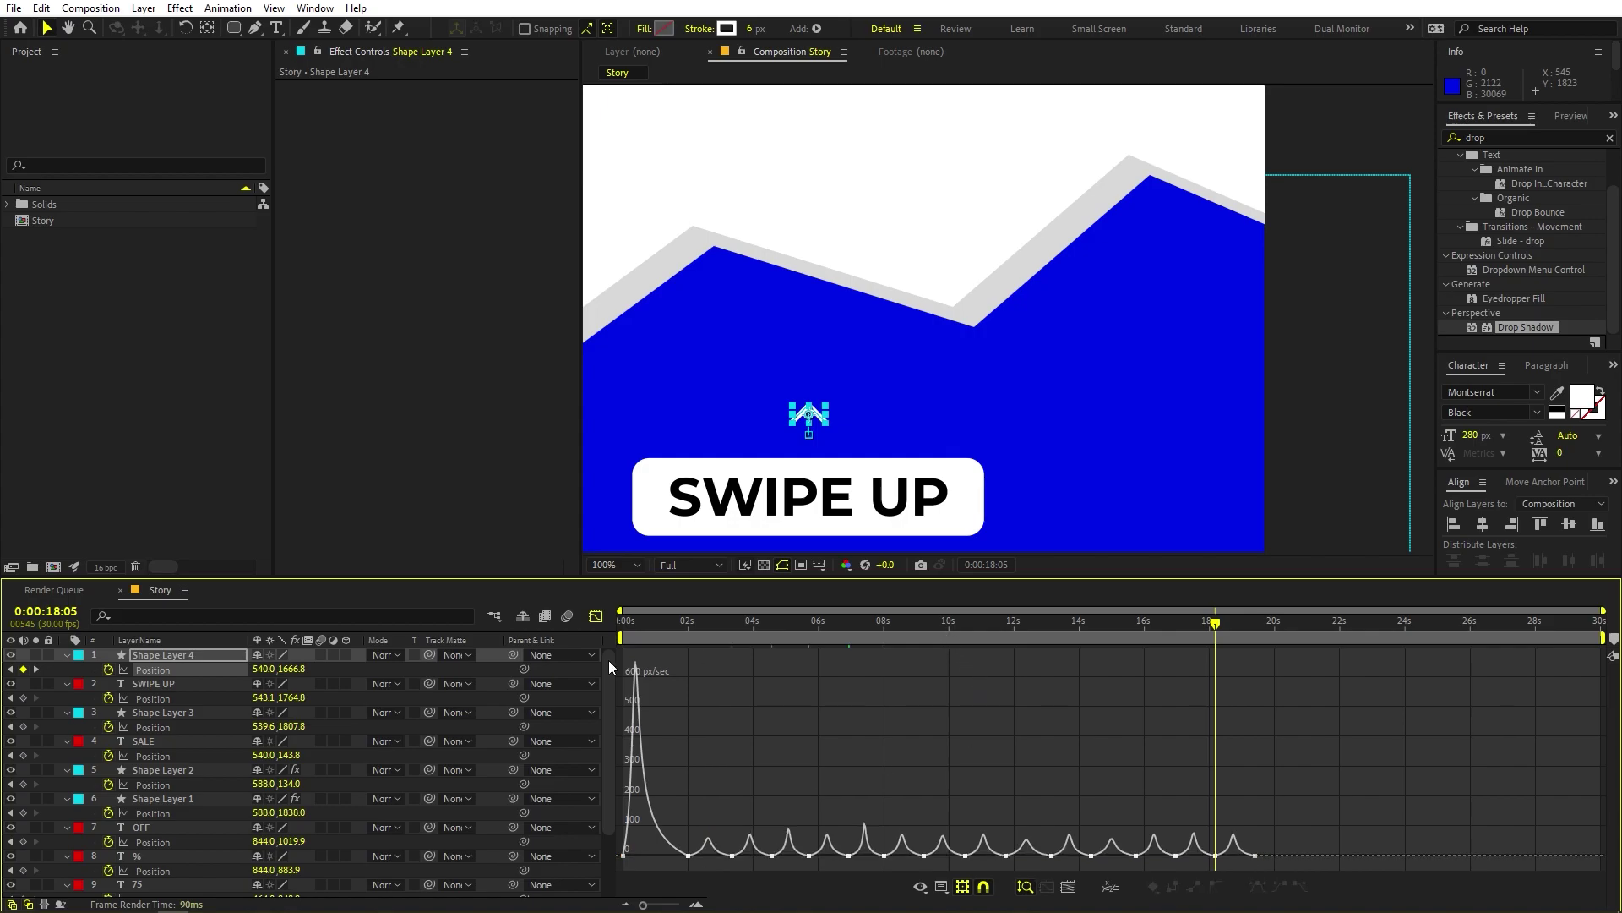
Step: Return to the layer bar view and preview the arrow's bounce and the whole story from the start
key(Home)
click(596, 616)
key(space)
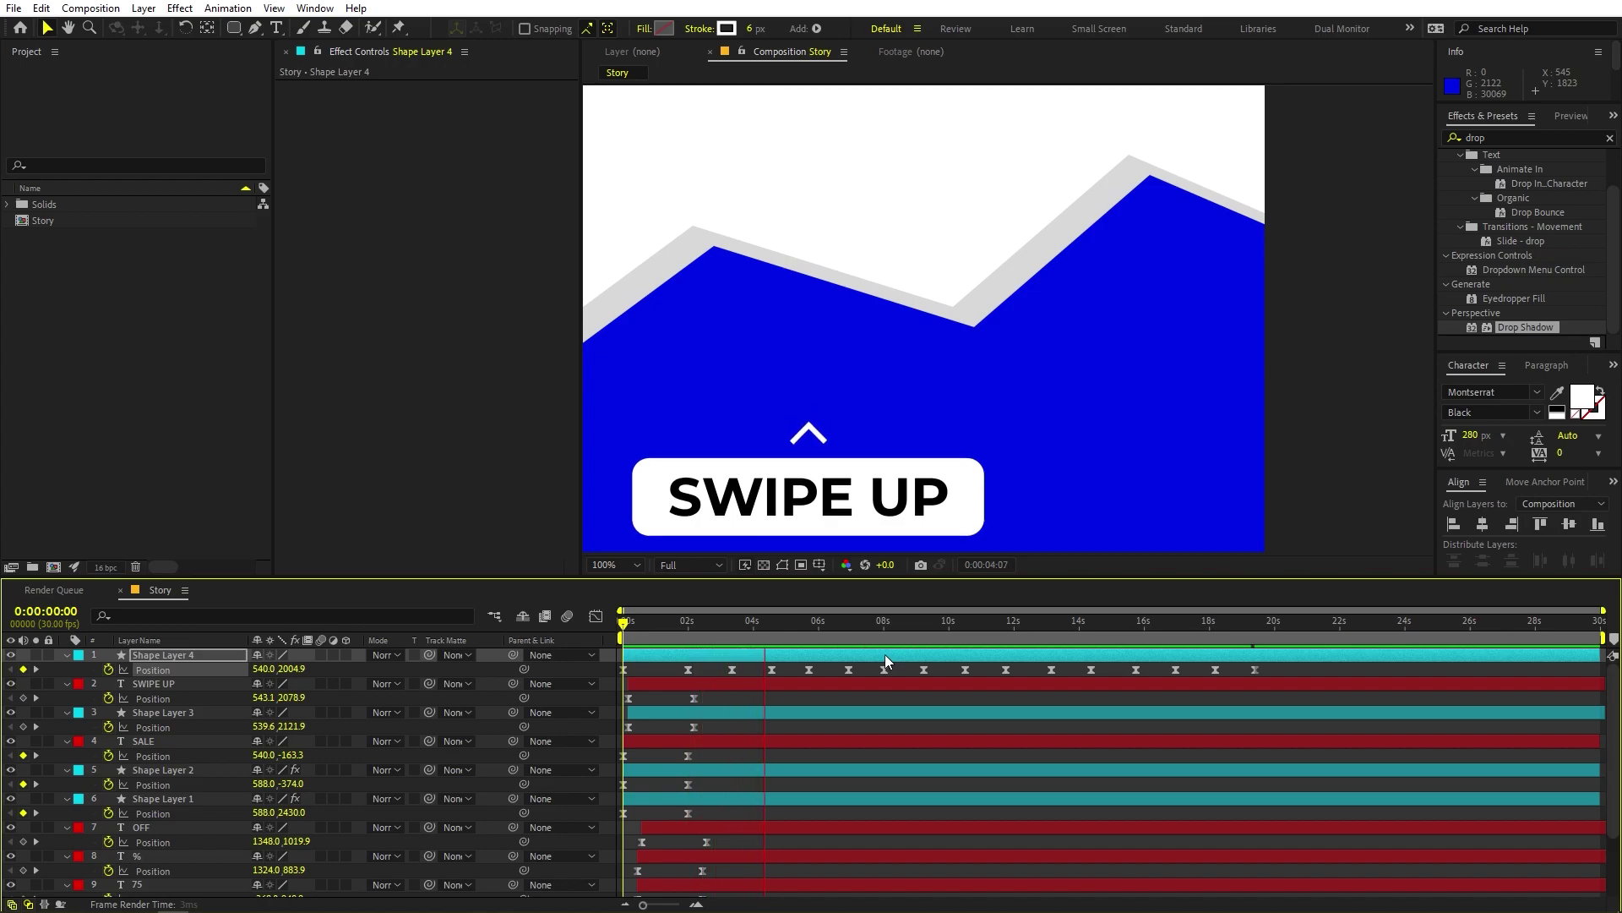
click(749, 711)
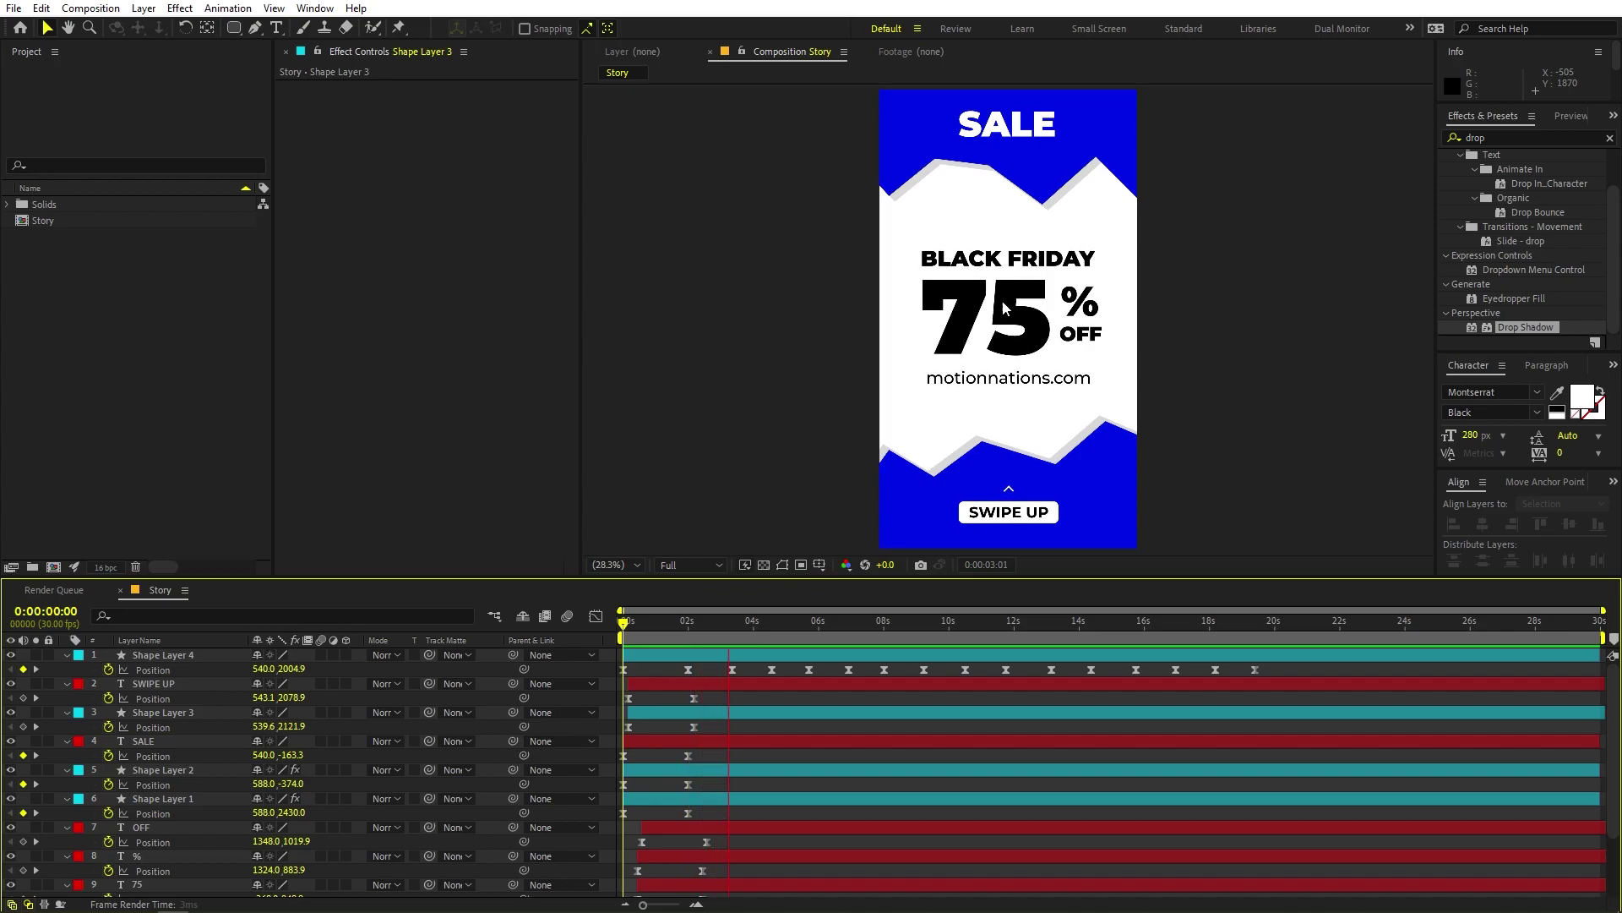
key(space)
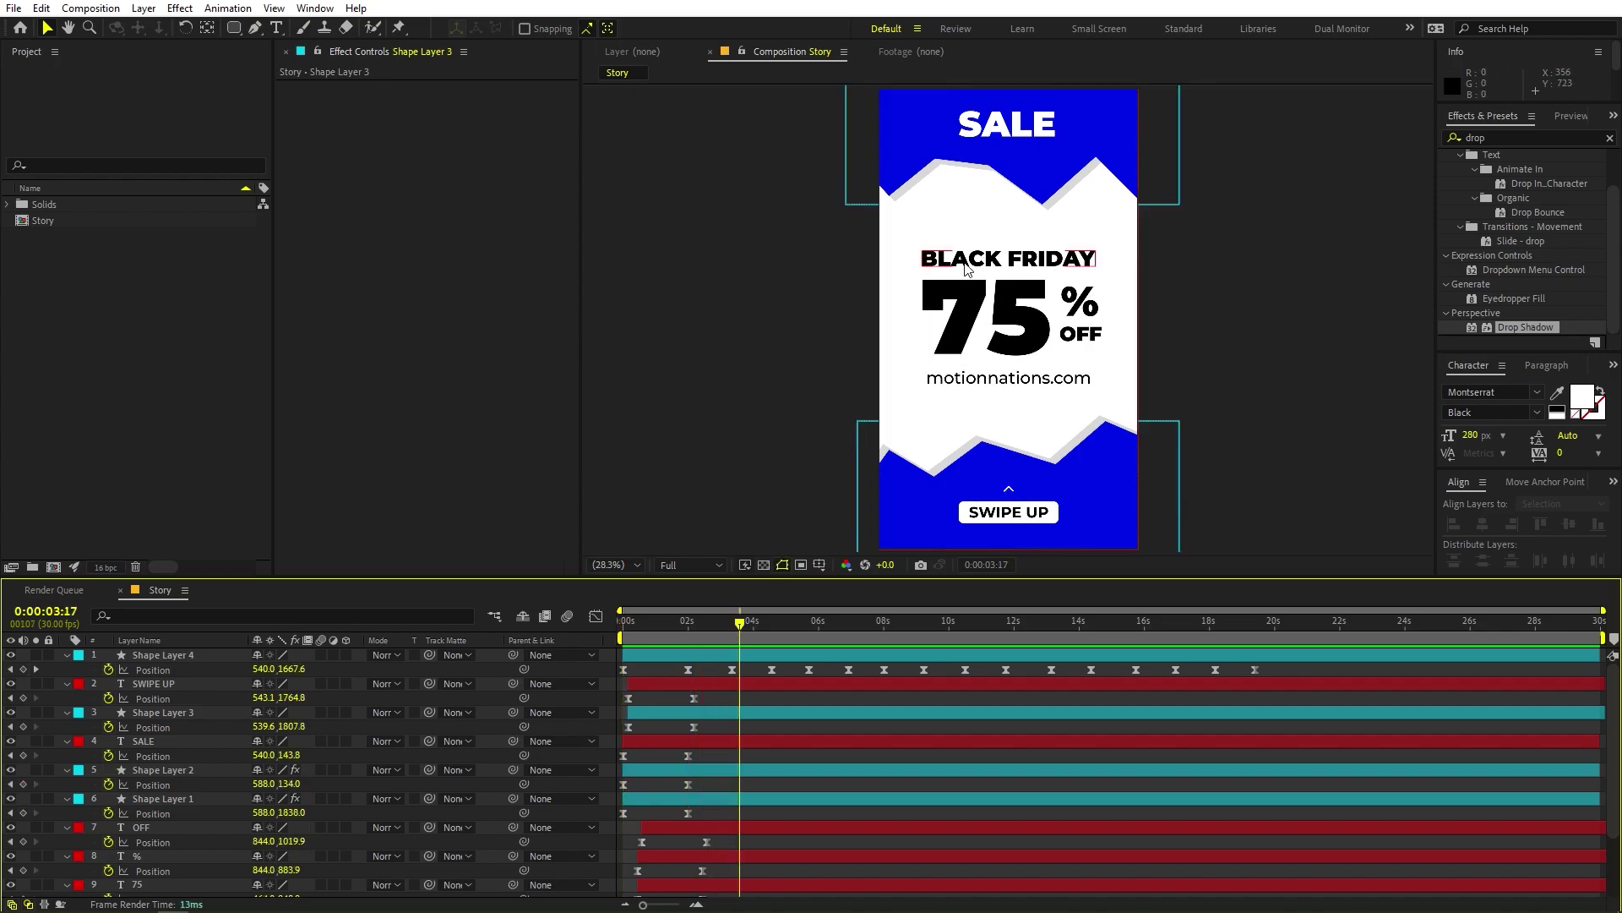